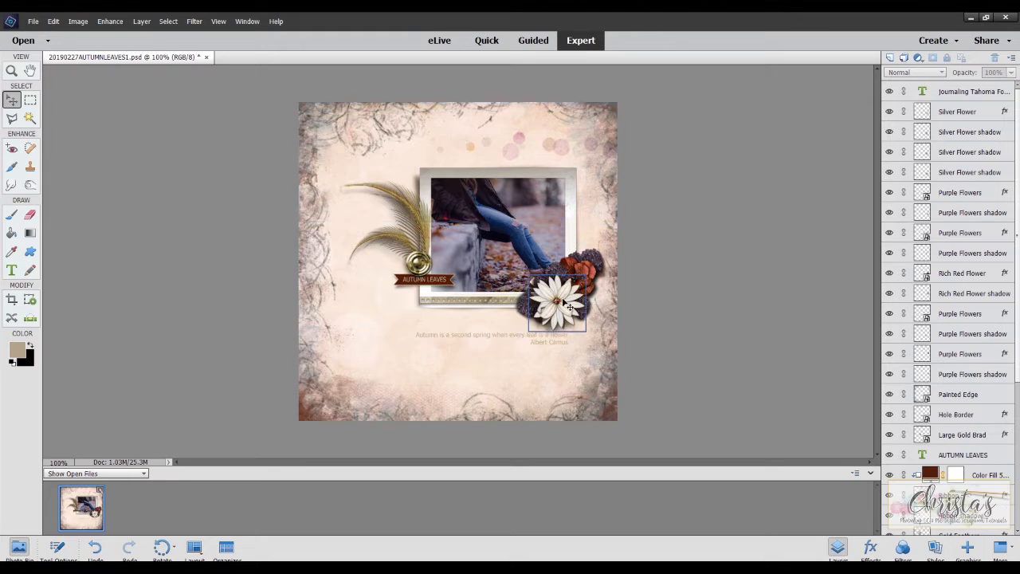
# Look through the ready-made graphics library with the content type set to Graphics, and return to the layer list.
pyautogui.moveTo(546, 297)
pyautogui.mouseDown()
pyautogui.moveTo(519, 292)
pyautogui.moveTo(538, 301)
pyautogui.mouseUp()
pyautogui.click(968, 550)
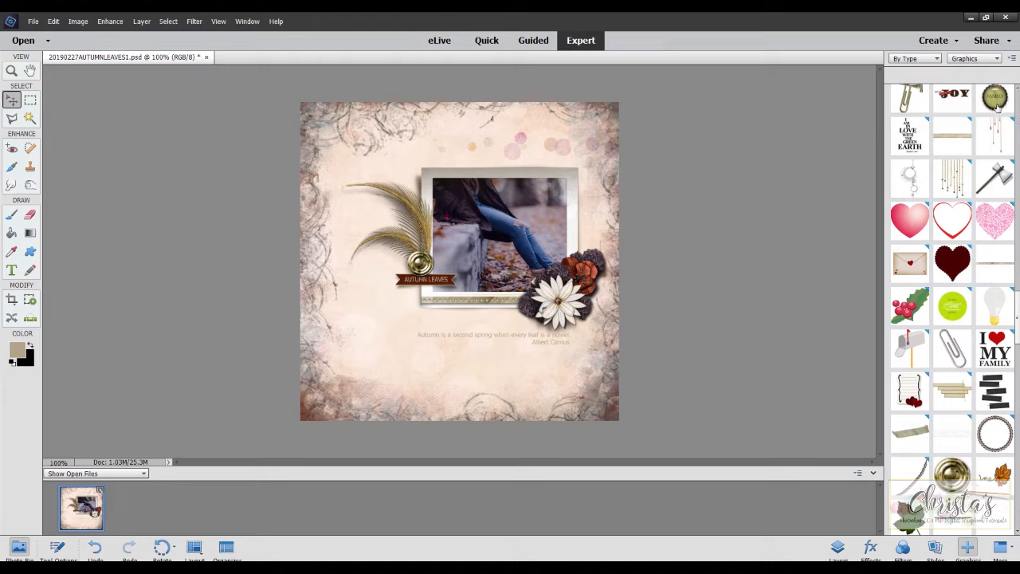
pyautogui.click(996, 59)
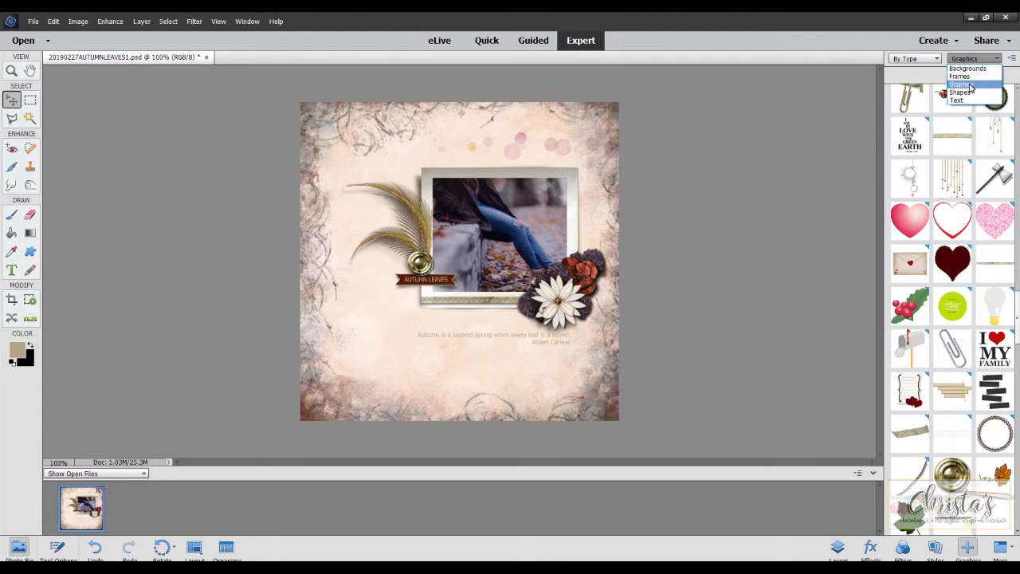
pyautogui.click(970, 86)
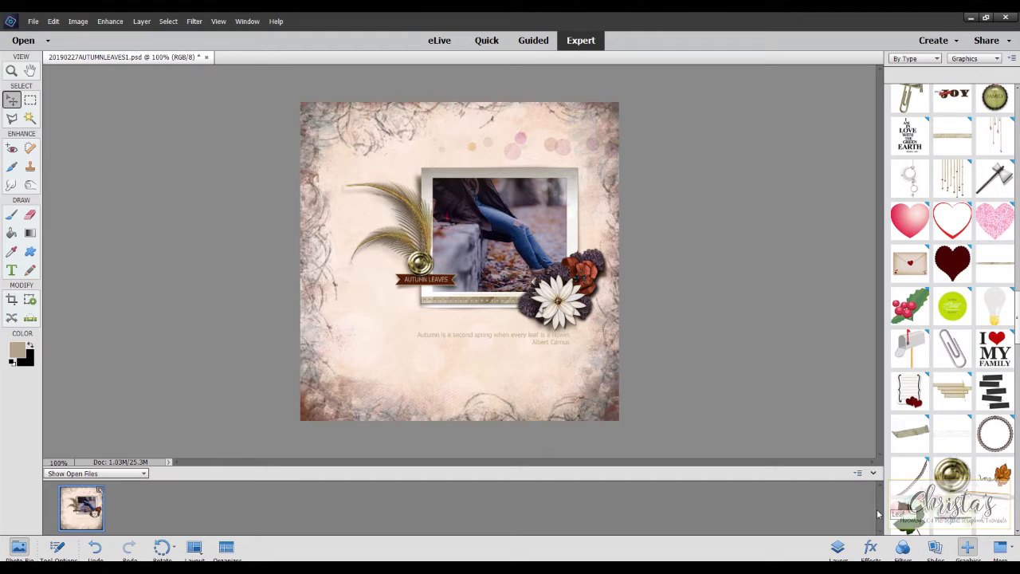
pyautogui.click(838, 547)
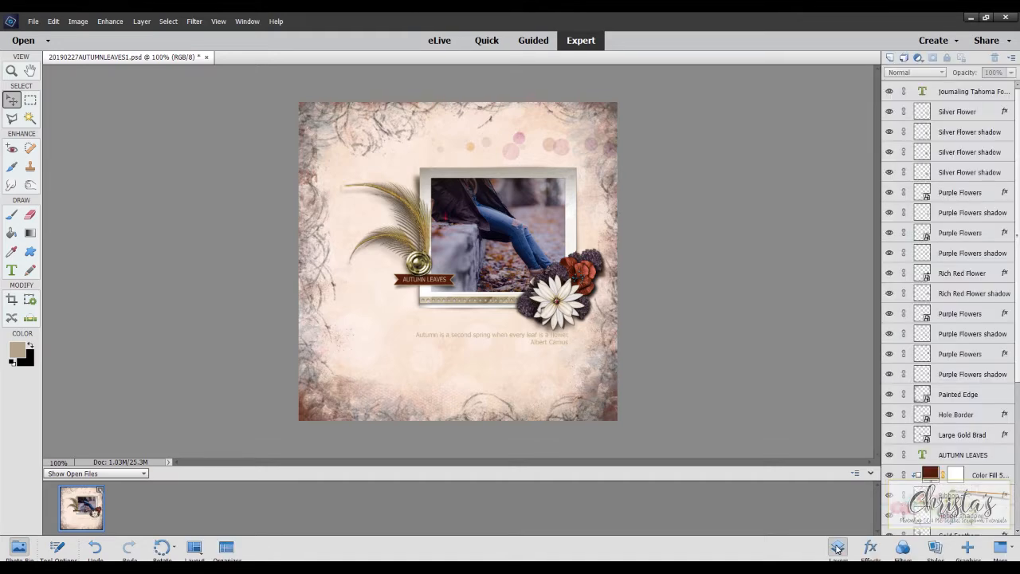
# Create a blank 600 x 600 px transparent RGB document at 72 pixels/inch and display its edit history.
pyautogui.click(26, 22)
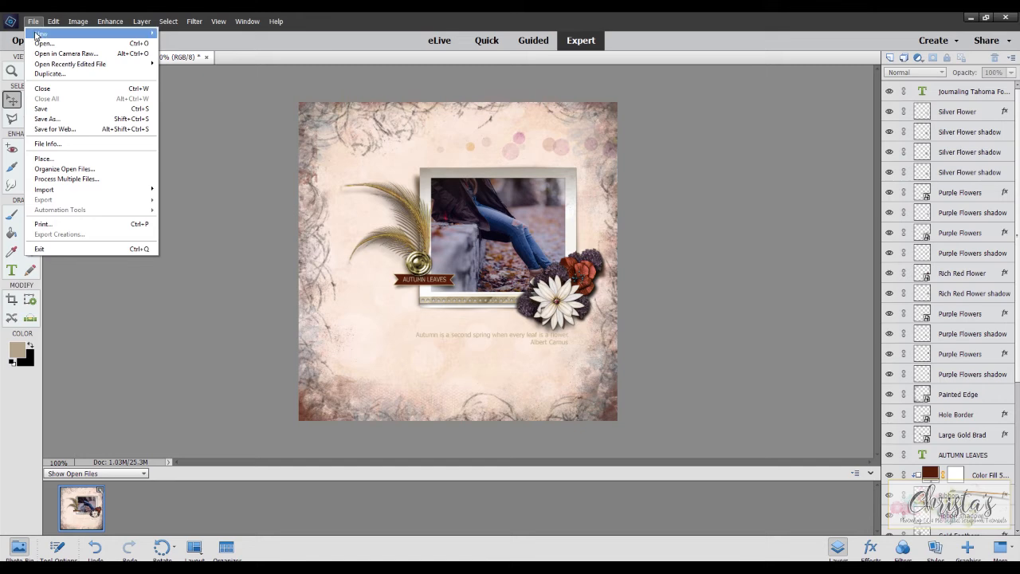
pyautogui.moveTo(36, 34)
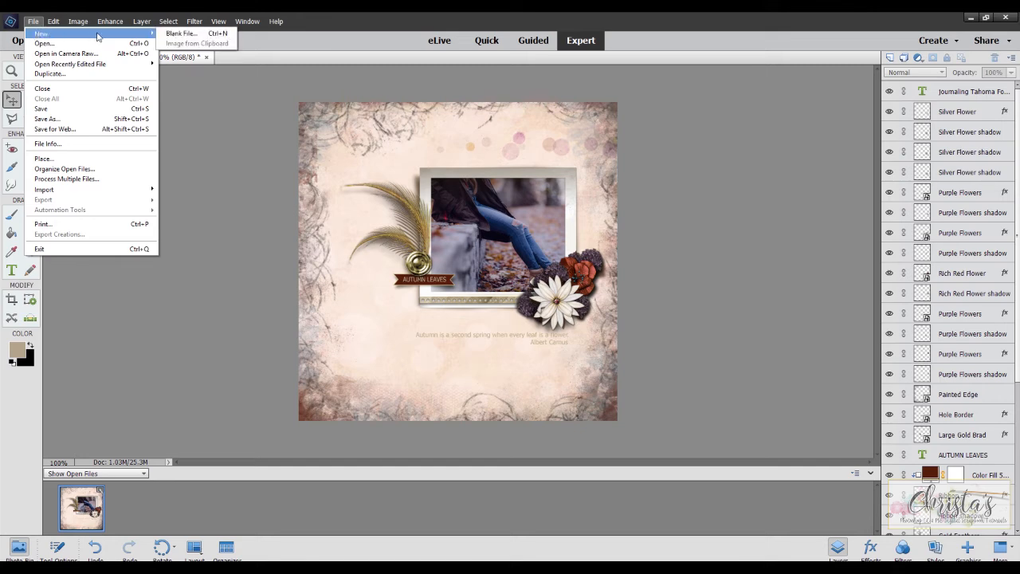
pyautogui.click(167, 34)
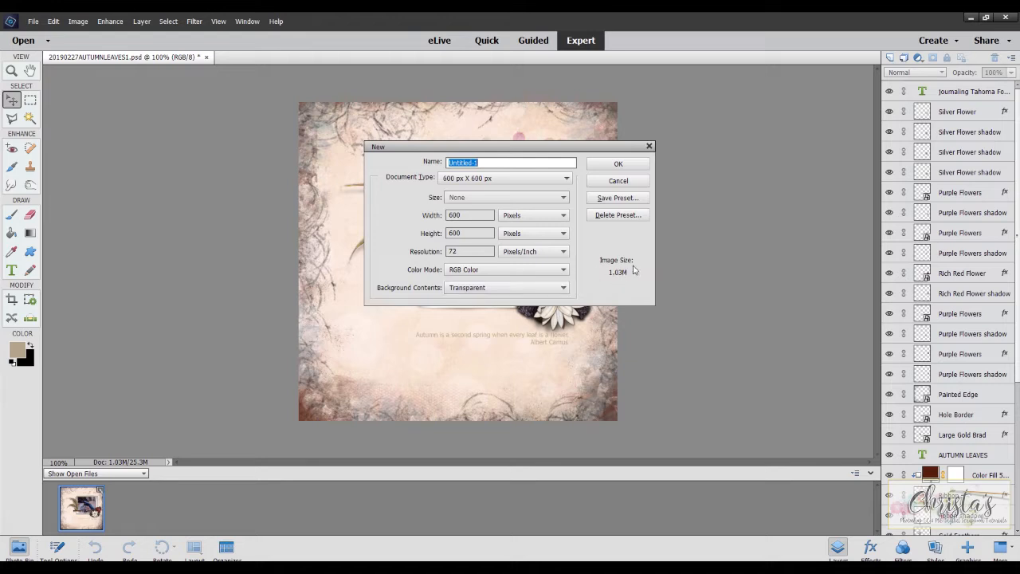
pyautogui.click(619, 165)
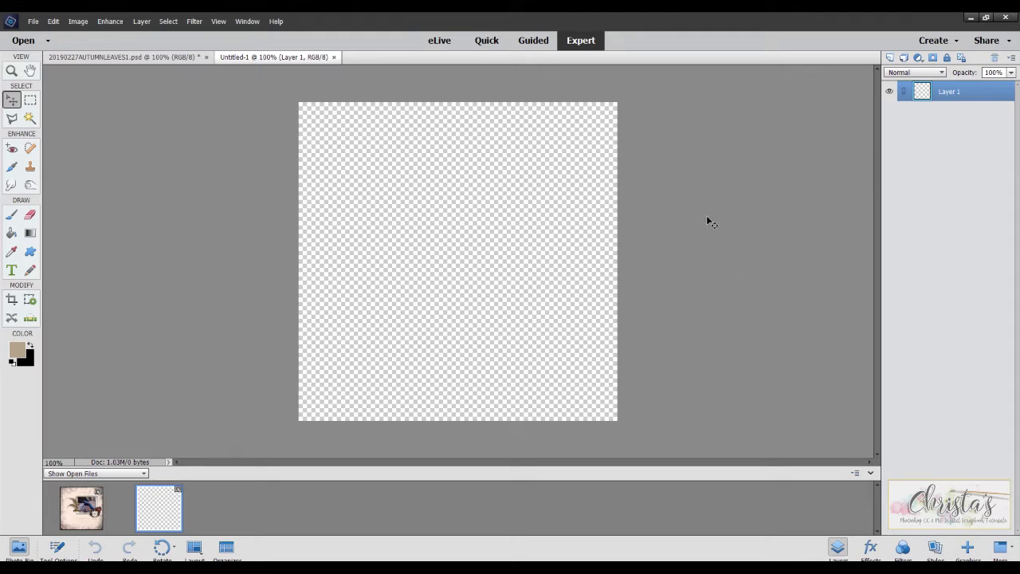
pyautogui.click(247, 23)
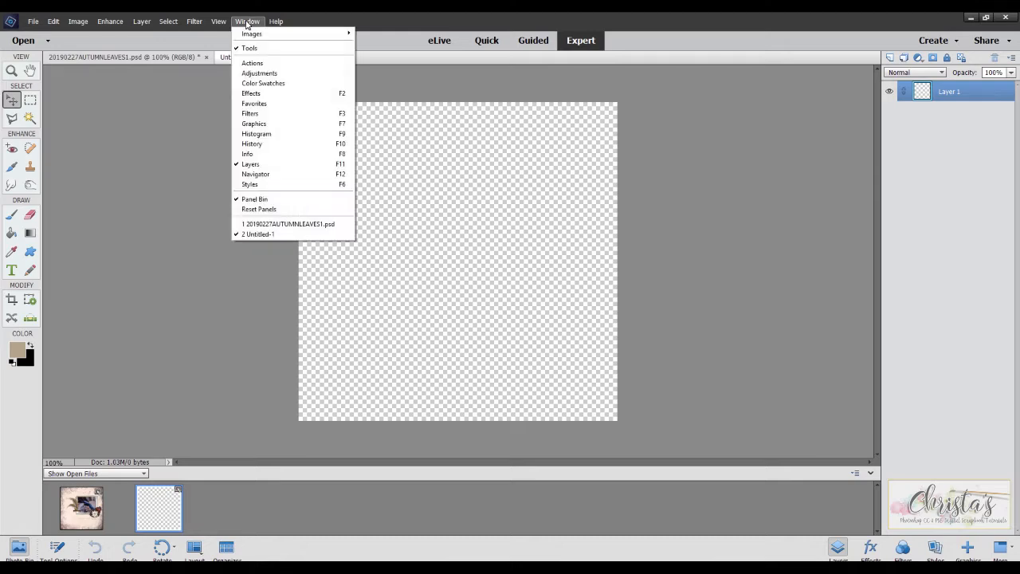
pyautogui.click(279, 145)
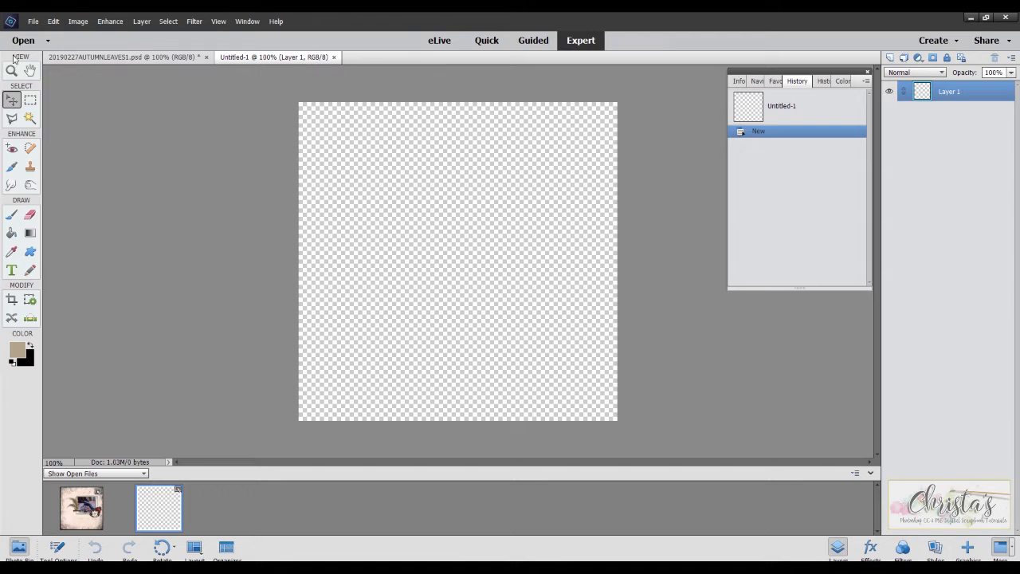
# In the shadow tips tutorial folder, select the adult-blur-fall-217860 photo, big dotty paper, blue dots paper, gold feathers, hole border, large gold brad, painted edge and purple flowers.
pyautogui.click(33, 21)
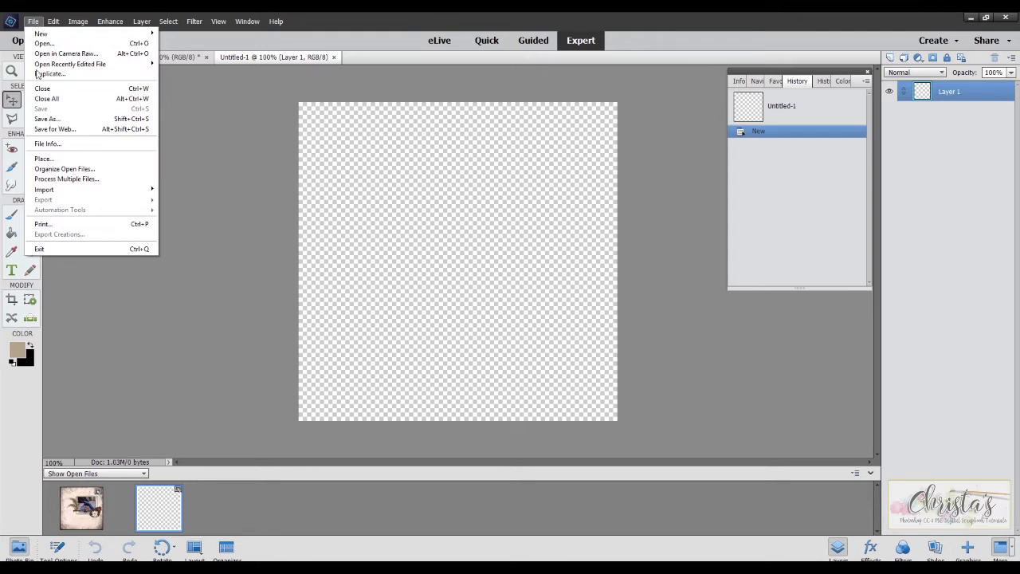
pyautogui.click(41, 44)
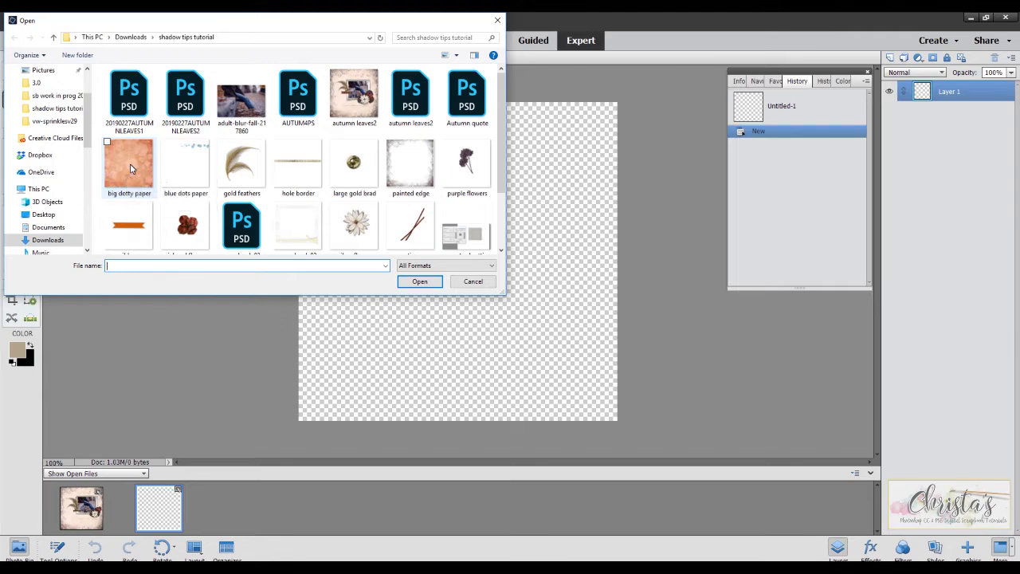
pyautogui.click(239, 100)
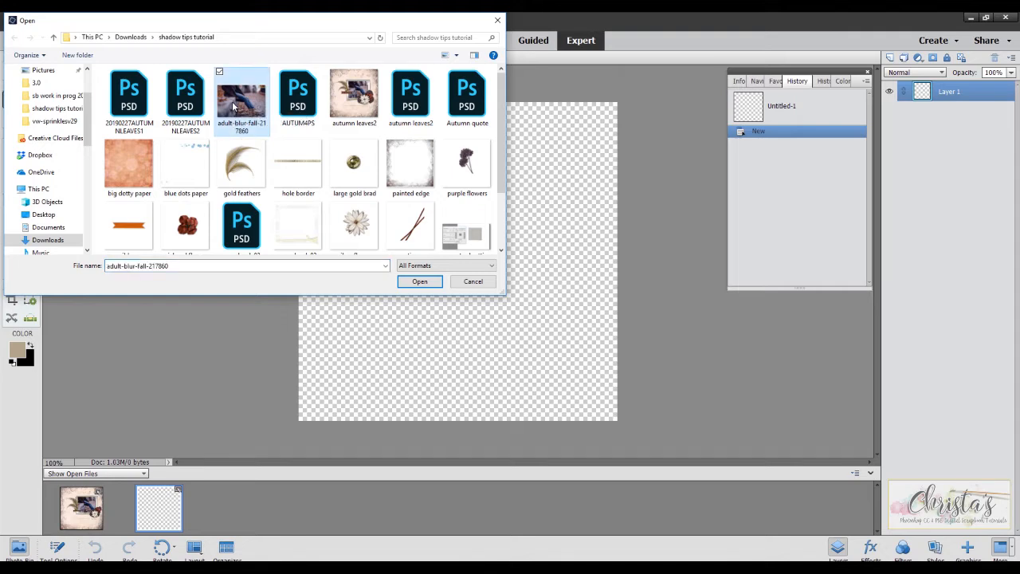
pyautogui.keyDown('ctrl'); pyautogui.click(124, 167); pyautogui.keyUp('ctrl')
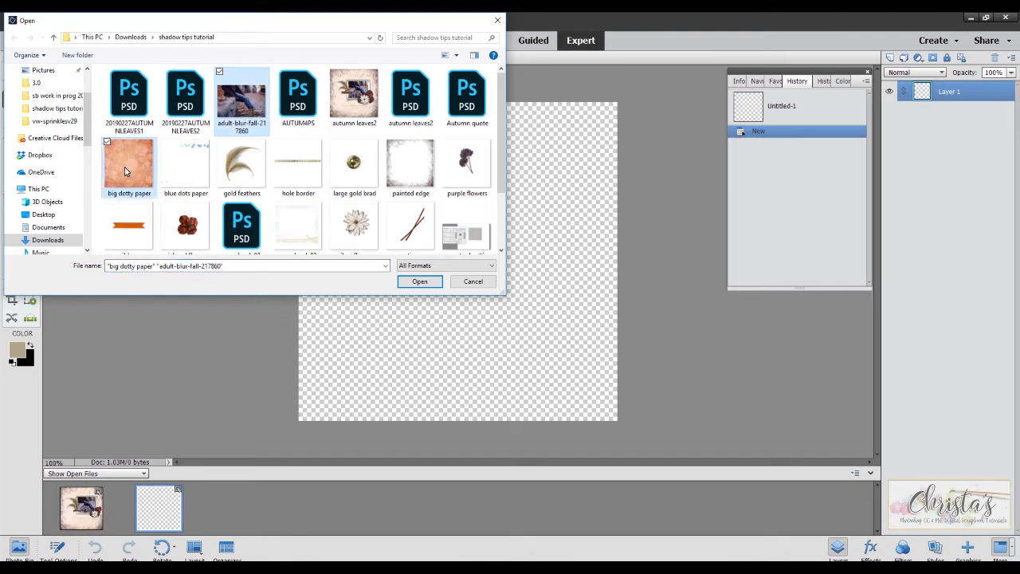
pyautogui.keyDown('ctrl'); pyautogui.click(189, 176); pyautogui.keyUp('ctrl')
pyautogui.keyDown('ctrl'); pyautogui.click(246, 175); pyautogui.keyUp('ctrl')
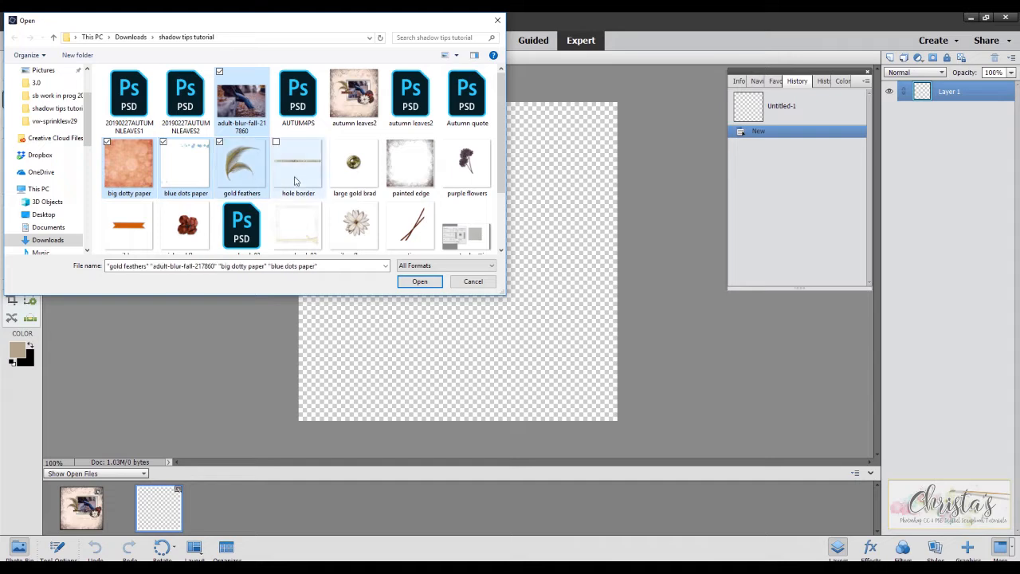
pyautogui.keyDown('ctrl'); pyautogui.click(293, 176); pyautogui.keyUp('ctrl')
pyautogui.keyDown('ctrl'); pyautogui.click(366, 170); pyautogui.keyUp('ctrl')
pyautogui.keyDown('ctrl'); pyautogui.click(410, 164); pyautogui.keyUp('ctrl')
pyautogui.keyDown('ctrl'); pyautogui.click(467, 163); pyautogui.keyUp('ctrl')
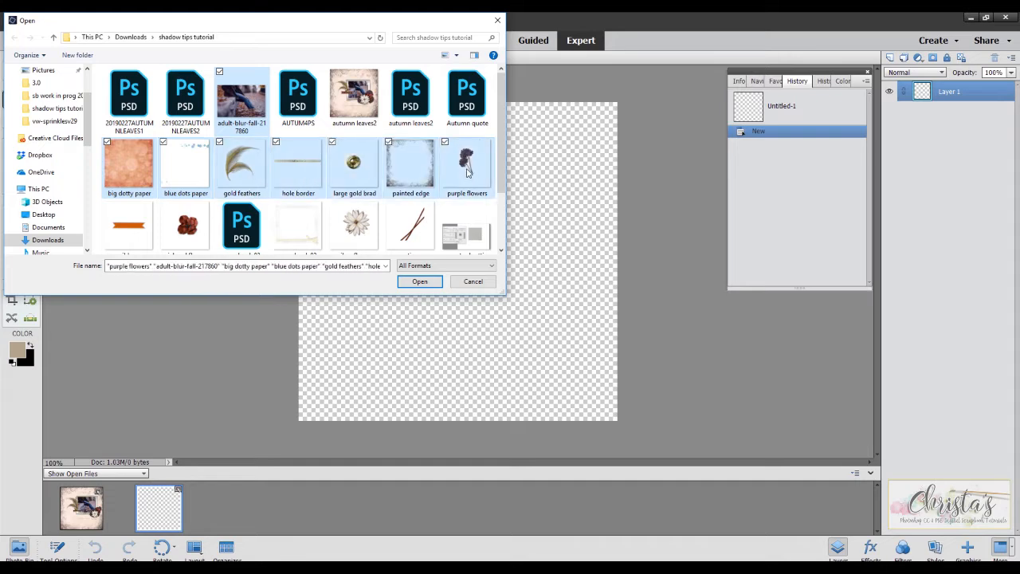
# Add the ribbon, rich red flower, scrapbook 03 frame, silver flower and tie files to the selection and open all the selected files.
pyautogui.keyDown('ctrl'); pyautogui.click(132, 227); pyautogui.keyUp('ctrl')
pyautogui.keyDown('ctrl'); pyautogui.click(181, 229); pyautogui.keyUp('ctrl')
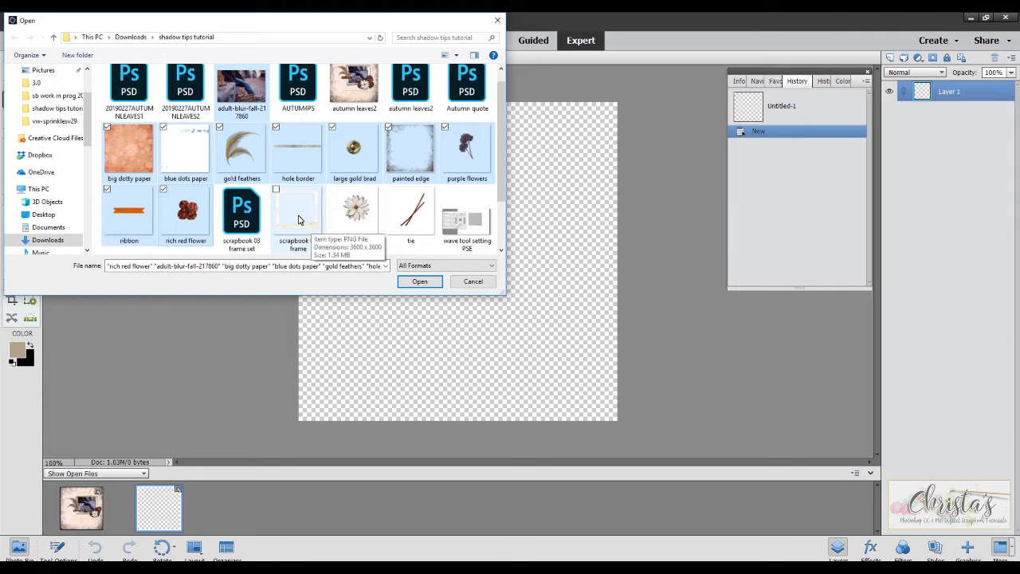
pyautogui.keyDown('ctrl'); pyautogui.click(299, 220); pyautogui.keyUp('ctrl')
pyautogui.keyDown('ctrl'); pyautogui.click(354, 217); pyautogui.keyUp('ctrl')
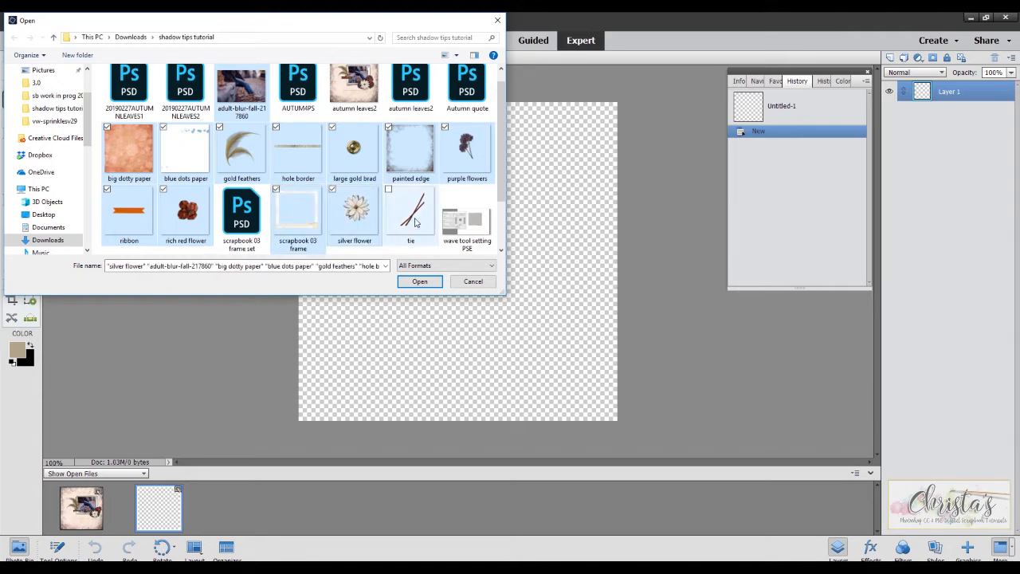
pyautogui.keyDown('ctrl'); pyautogui.click(417, 220); pyautogui.keyUp('ctrl')
pyautogui.scroll(-1, 502, 229)
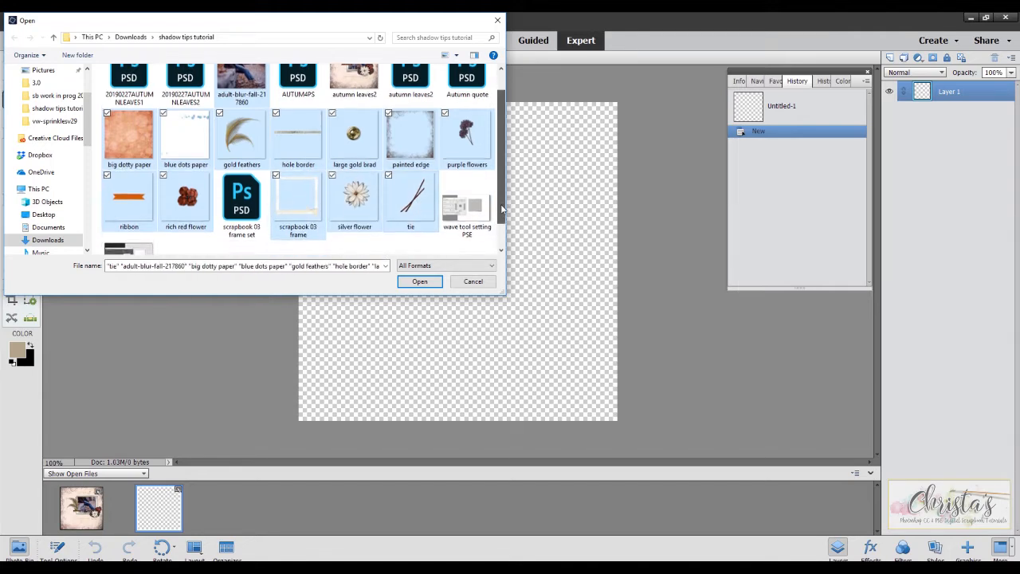
pyautogui.scroll(1, 502, 229)
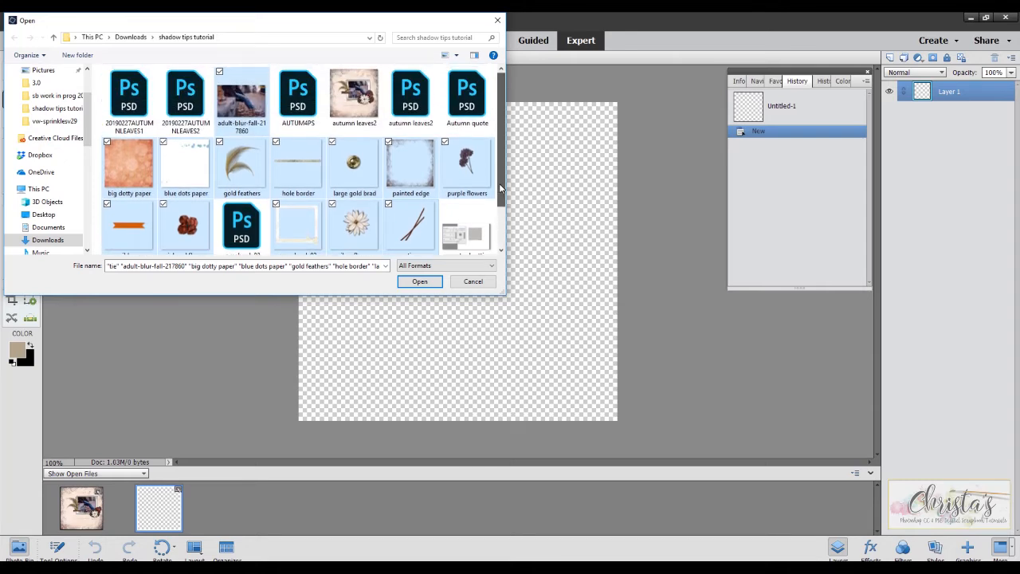
pyautogui.click(421, 283)
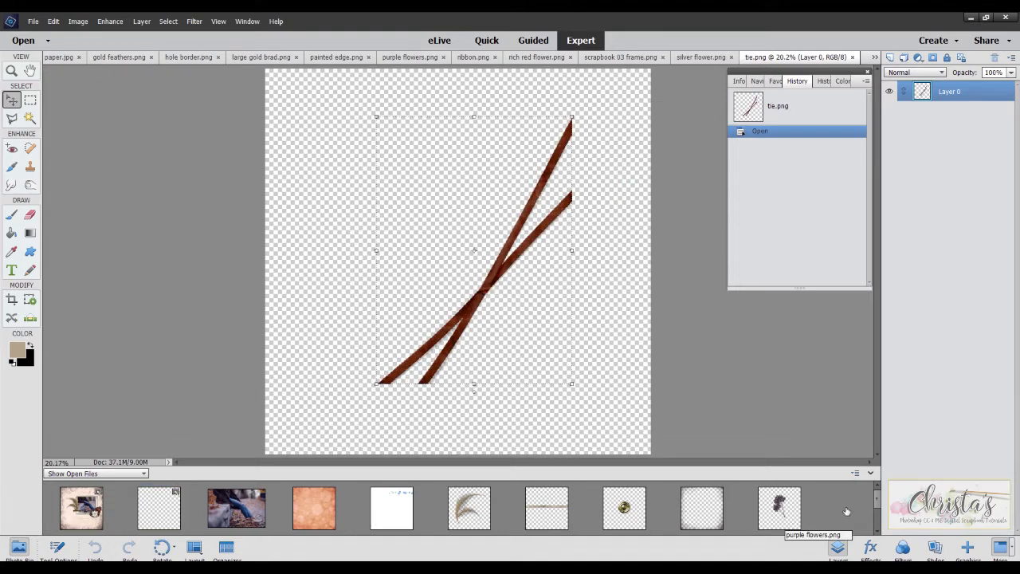
# Place the big dotty paper into the blank Untitled-1 document so that it fills the canvas.
pyautogui.moveTo(878, 497); pyautogui.dragTo(871, 522)
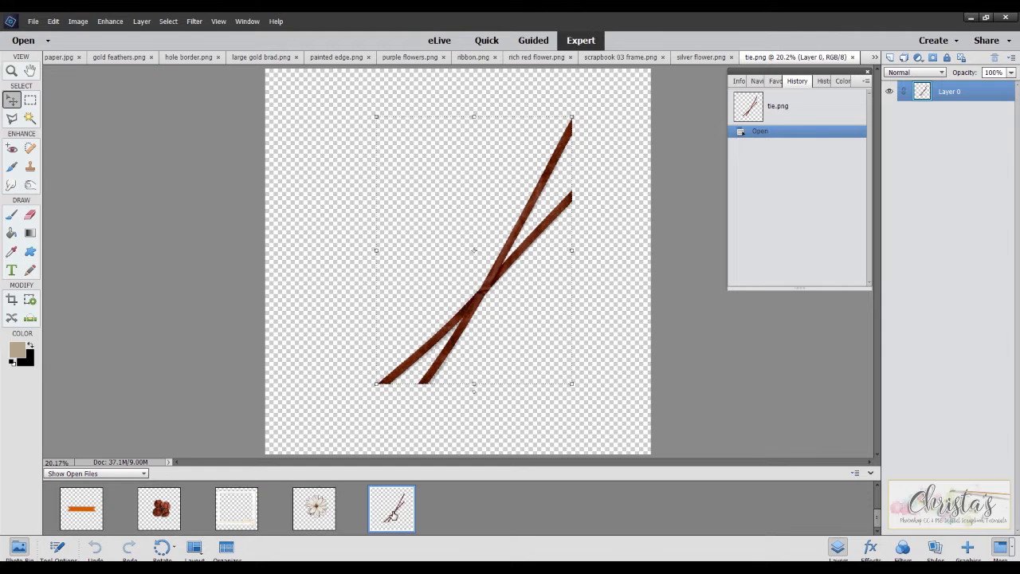
pyautogui.moveTo(398, 514); pyautogui.dragTo(528, 516)
pyautogui.moveTo(877, 515); pyautogui.dragTo(877, 494)
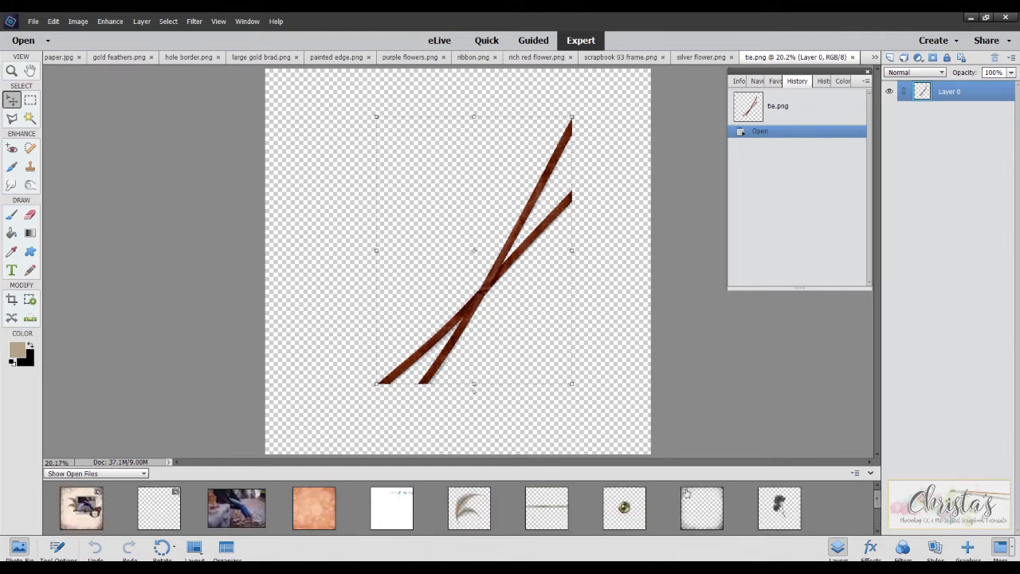
pyautogui.click(159, 518)
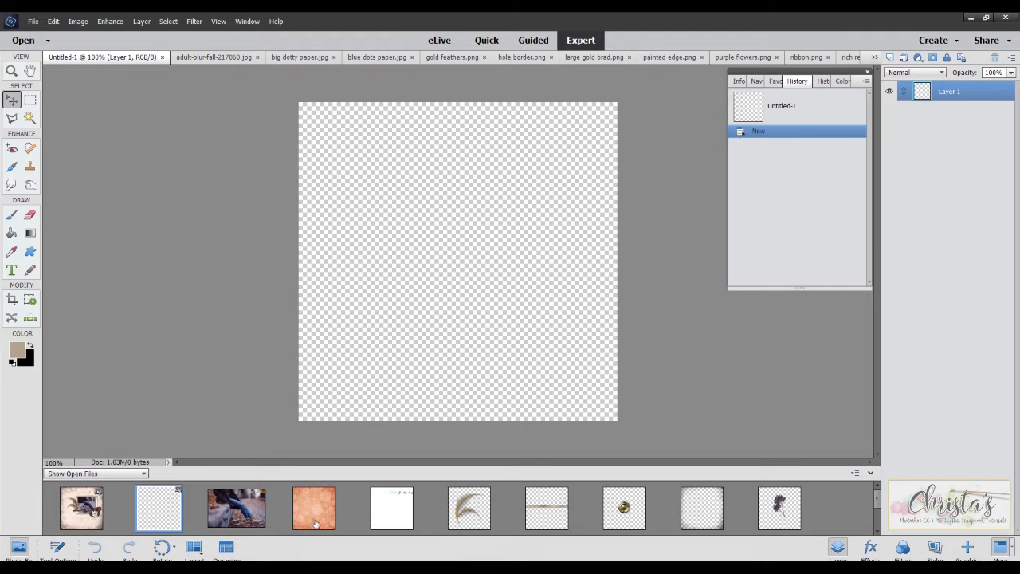
pyautogui.moveTo(315, 523); pyautogui.dragTo(436, 239)
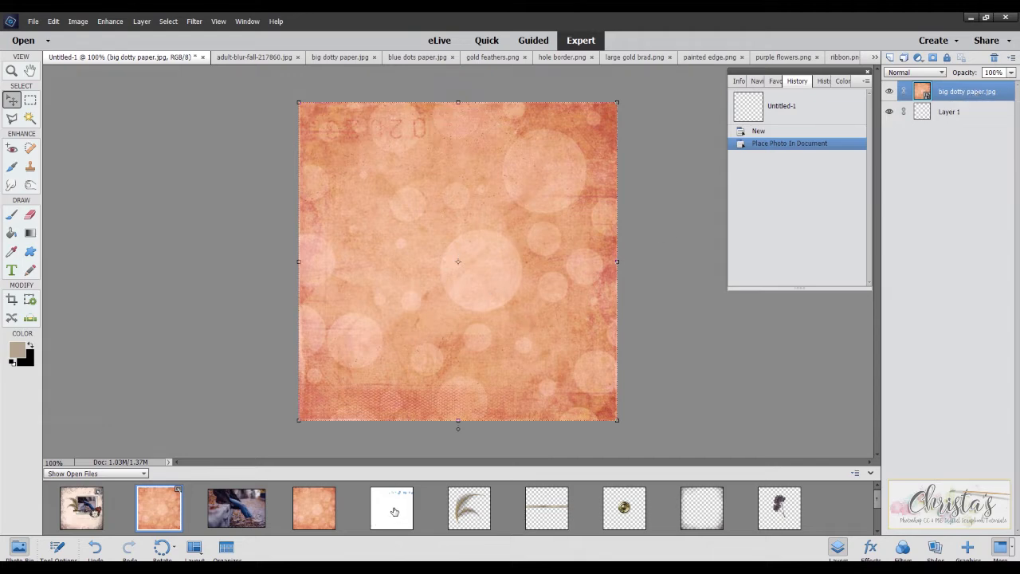
# Place the blue dots paper above the big dotty paper and set its blend mode to Soft Light.
pyautogui.moveTo(391, 508); pyautogui.dragTo(454, 270)
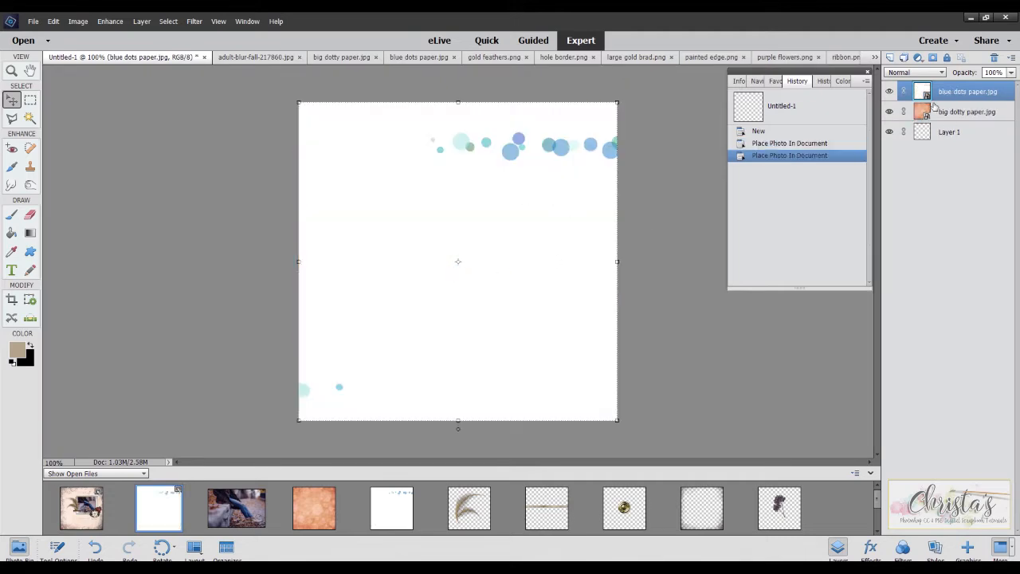
pyautogui.click(913, 73)
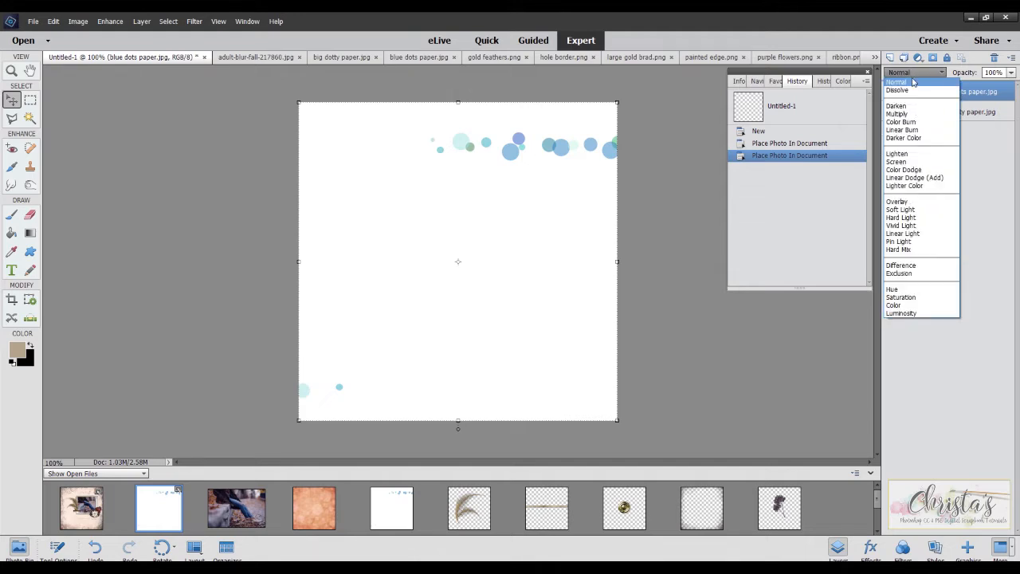
pyautogui.click(918, 209)
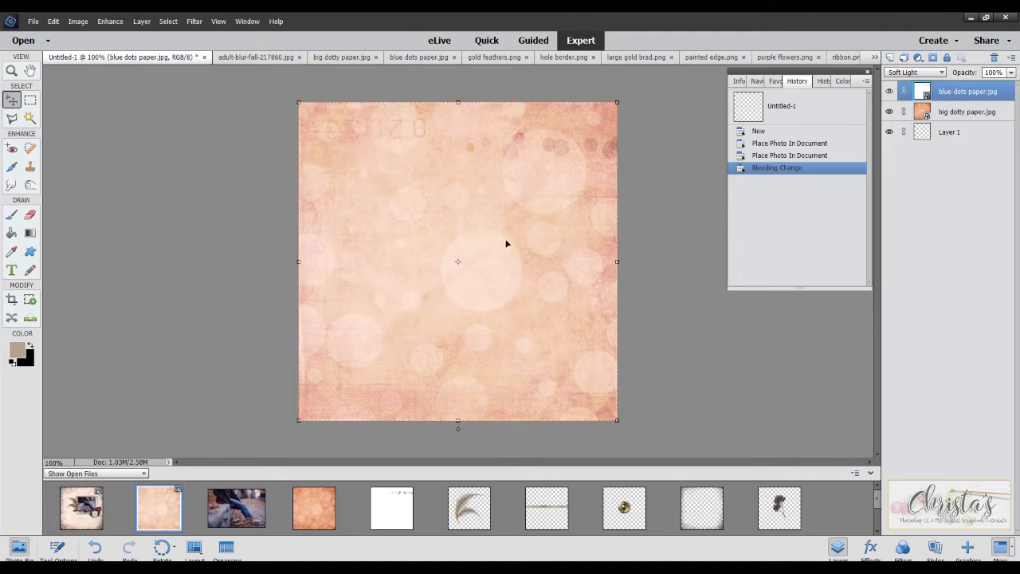
# Duplicate the blue dots paper layer within Untitled-1 and set the copy's opacity to 81%.
pyautogui.rightClick(953, 95)
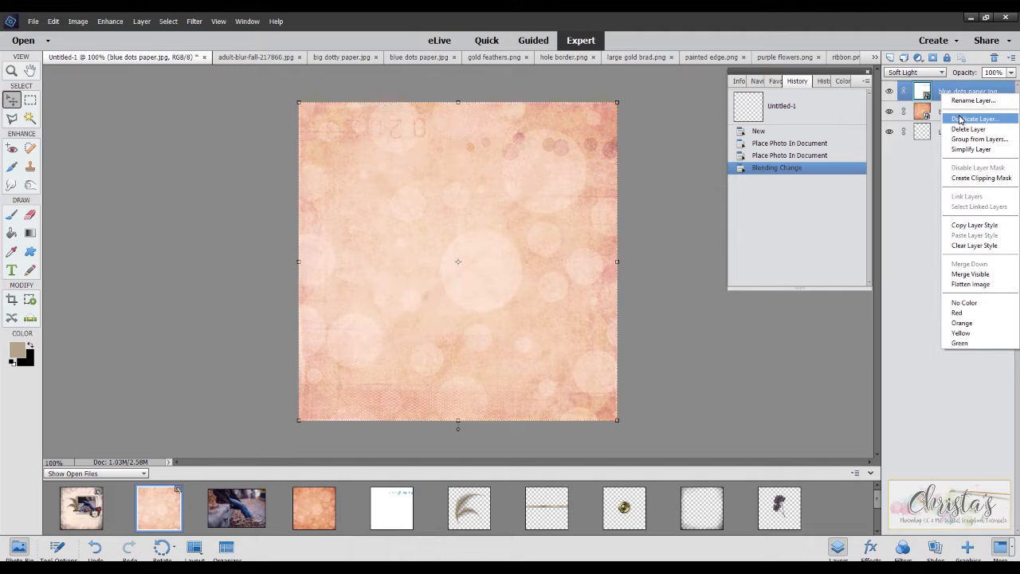
pyautogui.click(960, 119)
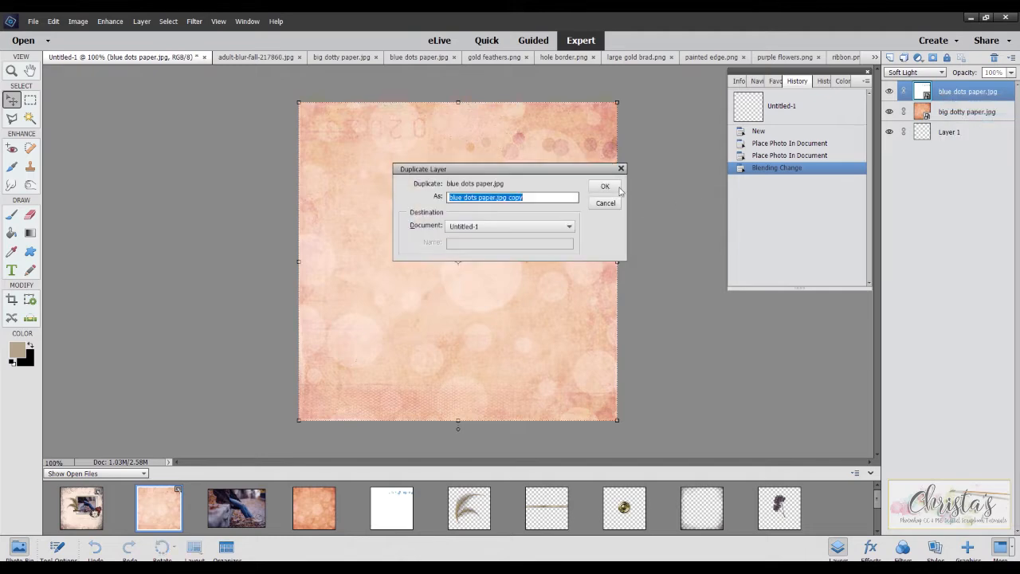
pyautogui.click(605, 187)
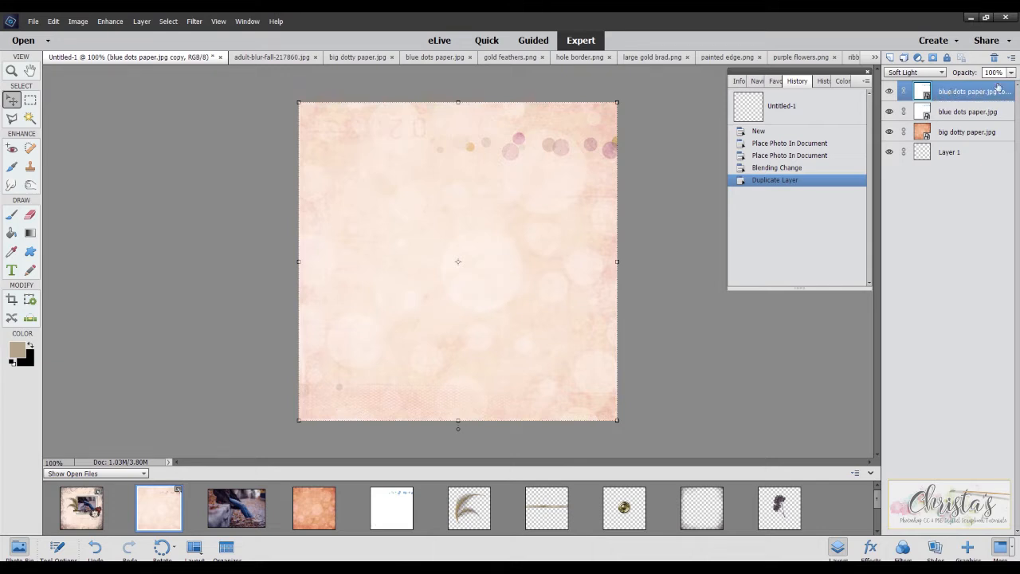
pyautogui.moveTo(963, 72); pyautogui.dragTo(955, 72)
pyautogui.moveTo(956, 72); pyautogui.dragTo(955, 73)
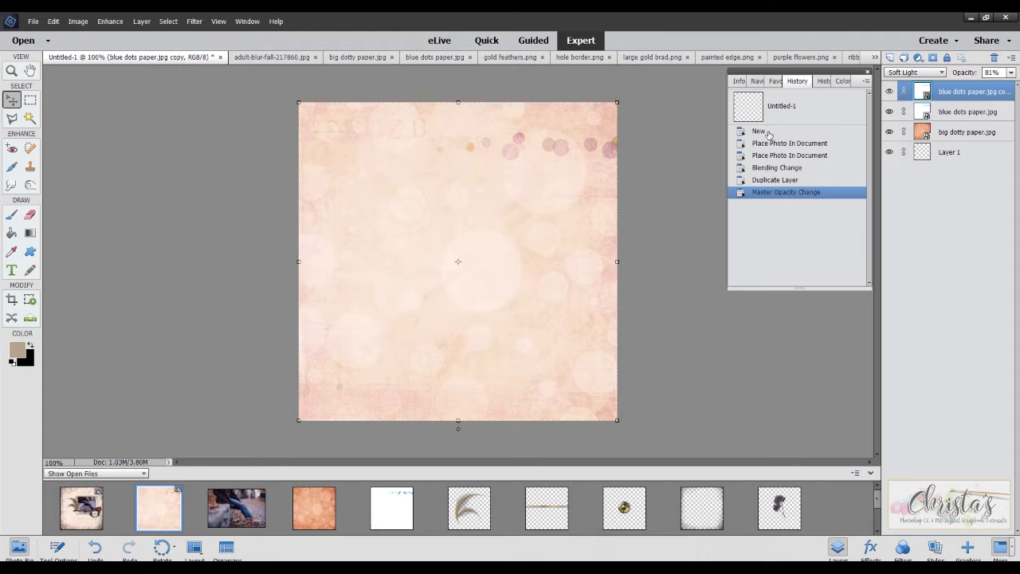
# Step back through the history to the blue dots paper's placement, and return to the latest opacity change.
pyautogui.click(765, 168)
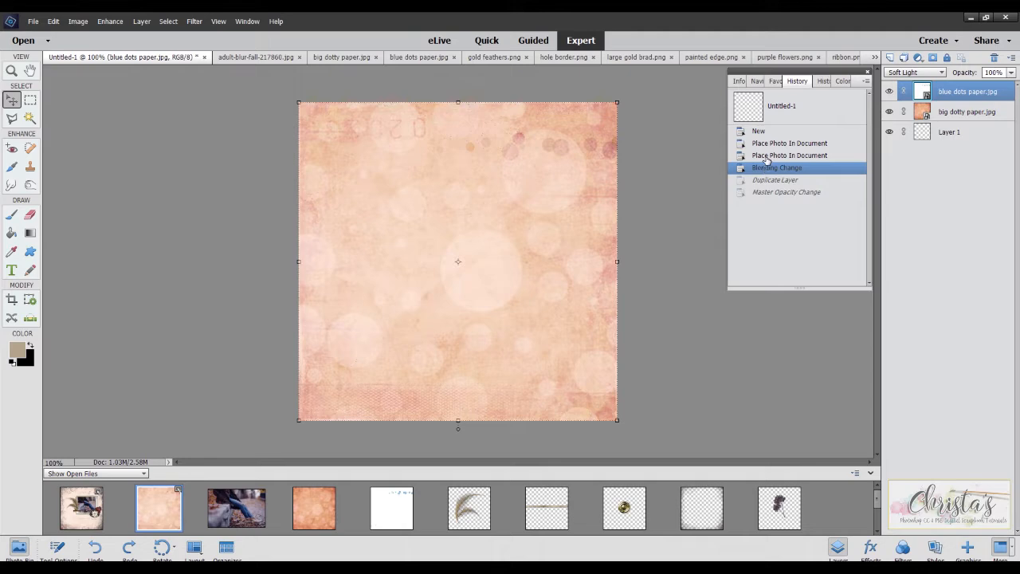
pyautogui.click(766, 157)
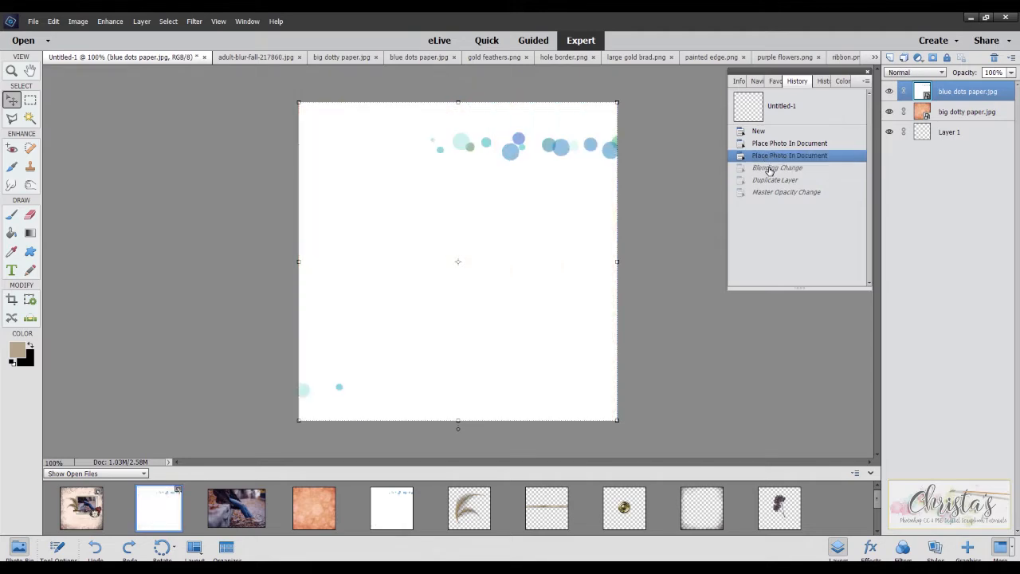
pyautogui.click(770, 169)
pyautogui.click(771, 180)
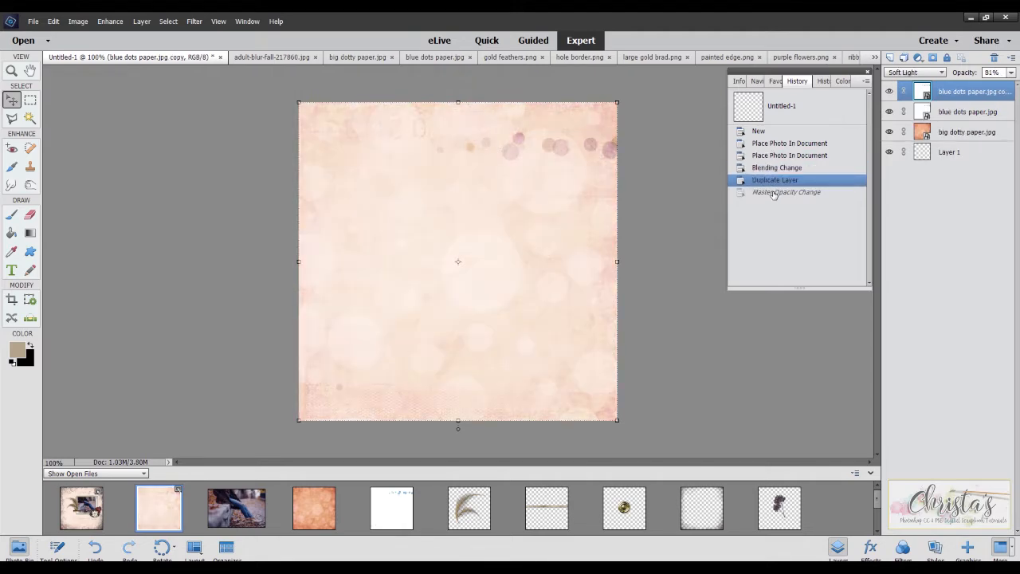
pyautogui.click(773, 193)
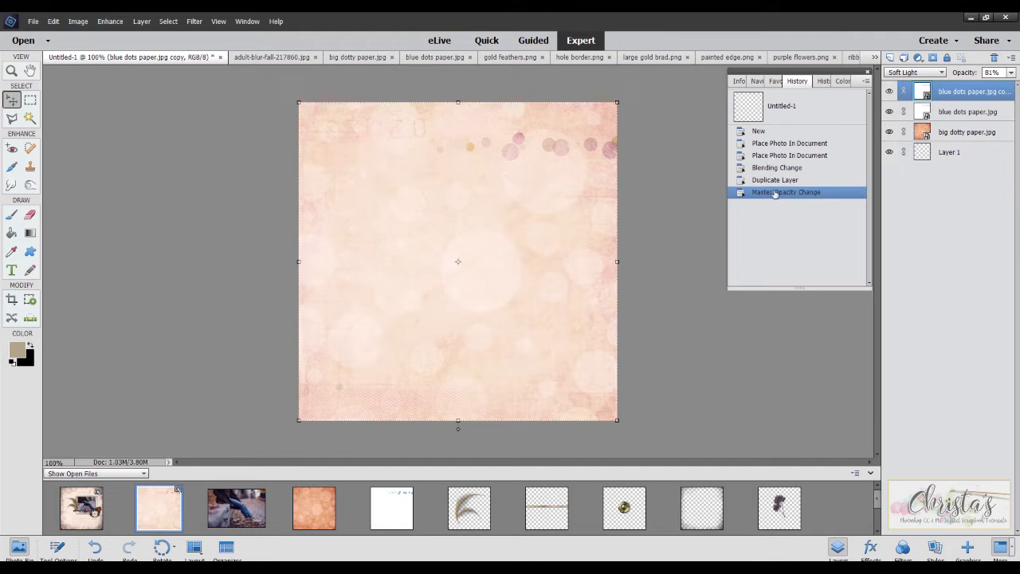
# Toggle the visibility of both blue dots paper layers to compare the background with and without them.
pyautogui.click(890, 92)
pyautogui.click(890, 112)
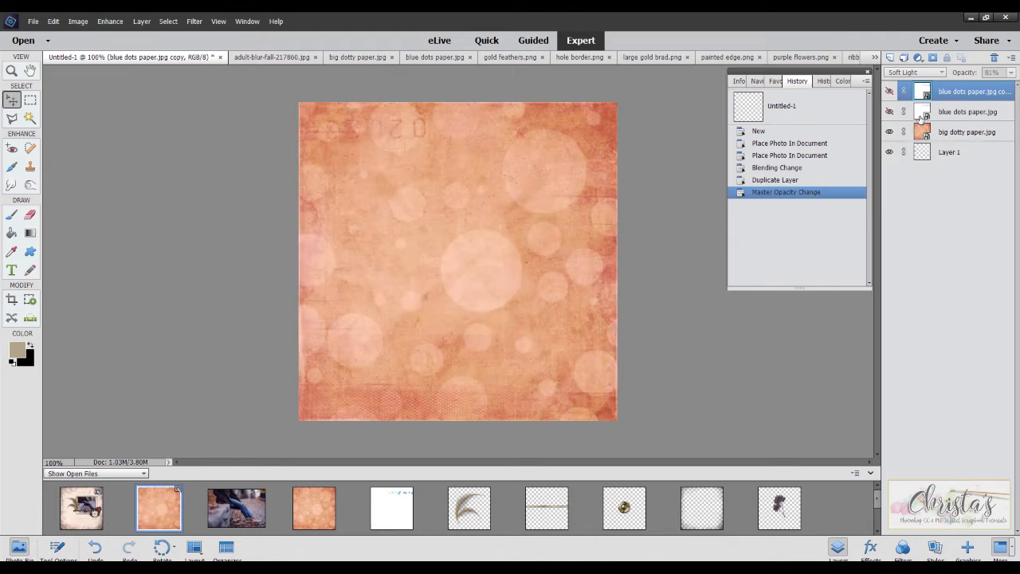
pyautogui.click(890, 112)
pyautogui.click(889, 92)
pyautogui.click(890, 92)
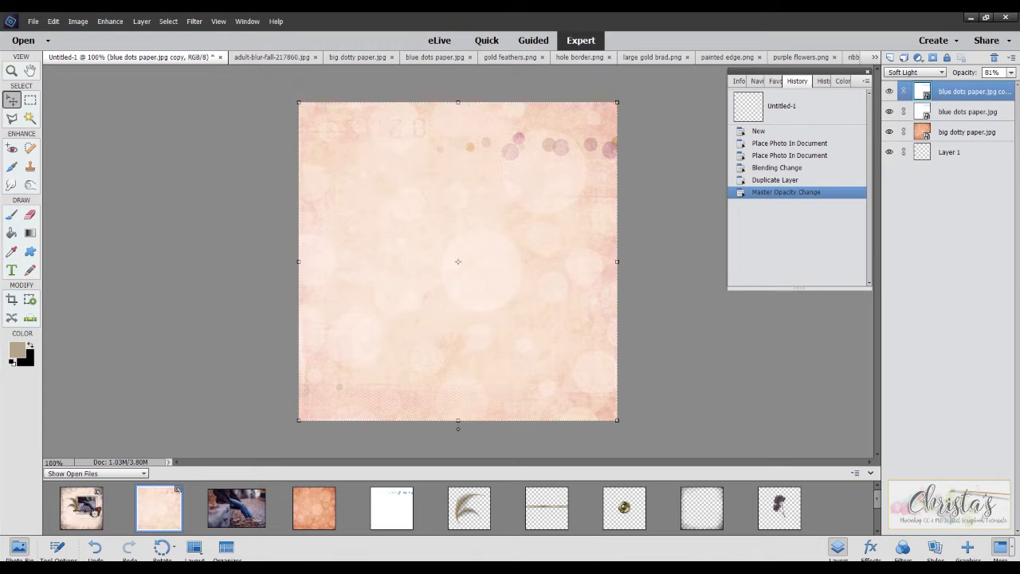
# Place the painted edge above the paper layers to fill the canvas, and add the scrapbook 03 frame to the document.
pyautogui.moveTo(701, 508); pyautogui.dragTo(483, 255)
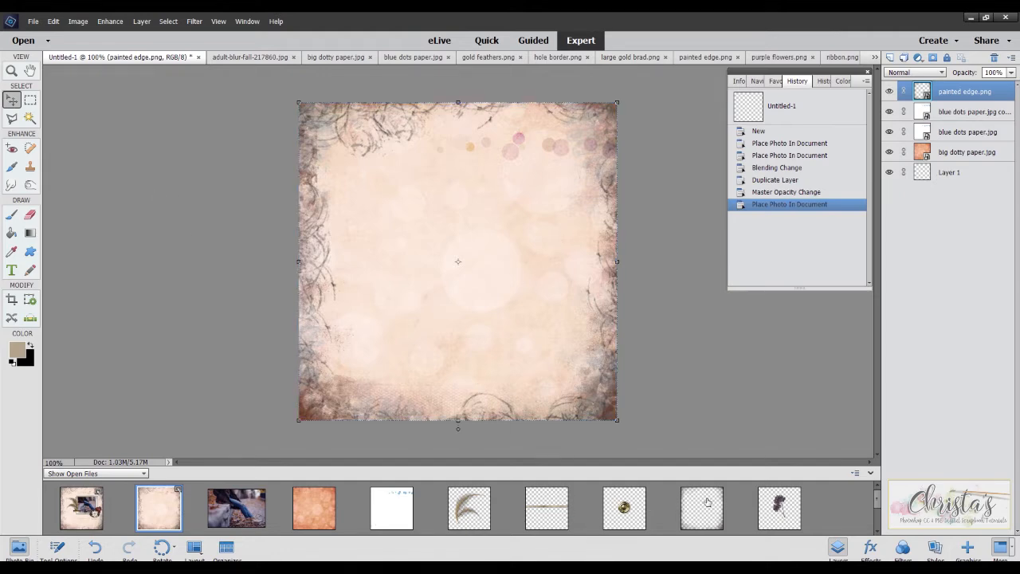
pyautogui.scroll(-1, 691, 507)
pyautogui.scroll(-1, 687, 508)
pyautogui.scroll(-1, 616, 530)
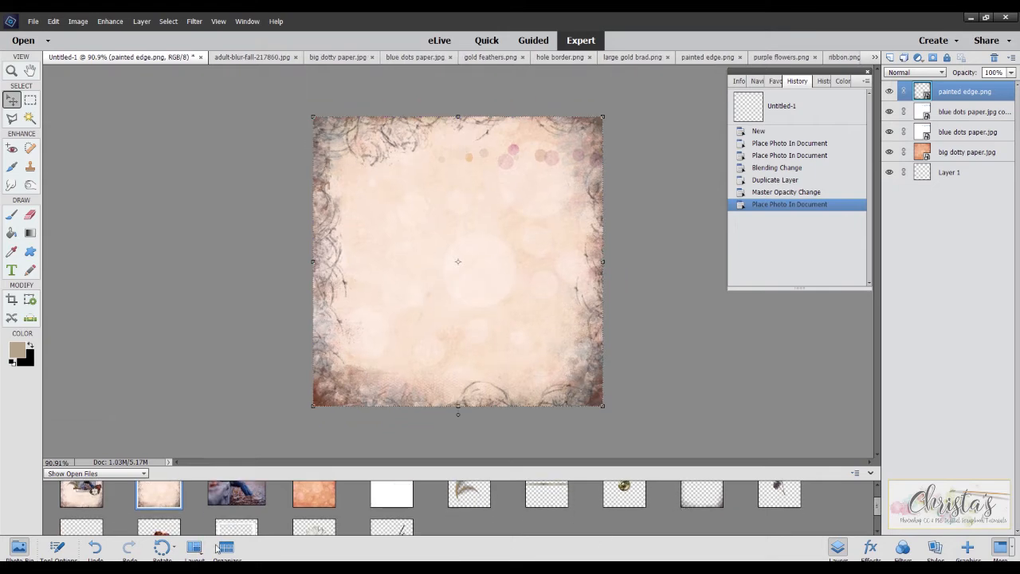
pyautogui.moveTo(230, 532); pyautogui.dragTo(483, 230)
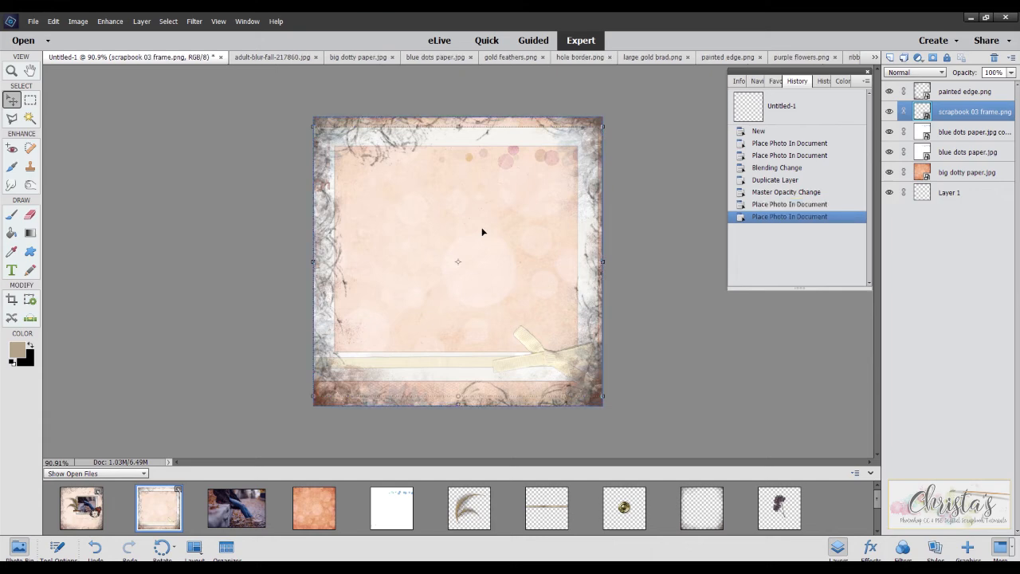
# Scale the scrapbook 03 frame to 51.49% near the page's centre and move its layer above the painted edge.
pyautogui.moveTo(314, 121); pyautogui.dragTo(458, 189)
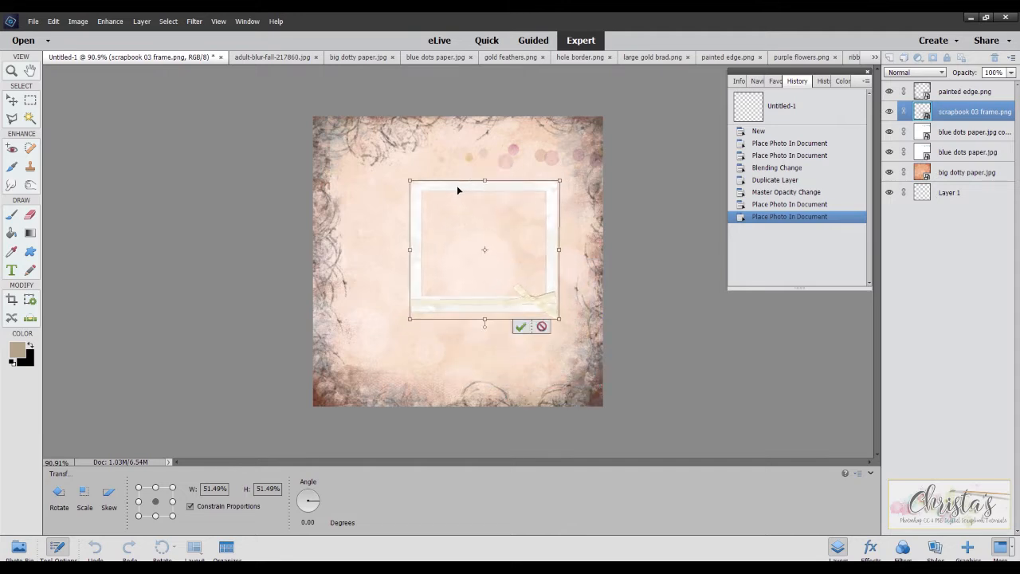
pyautogui.click(521, 327)
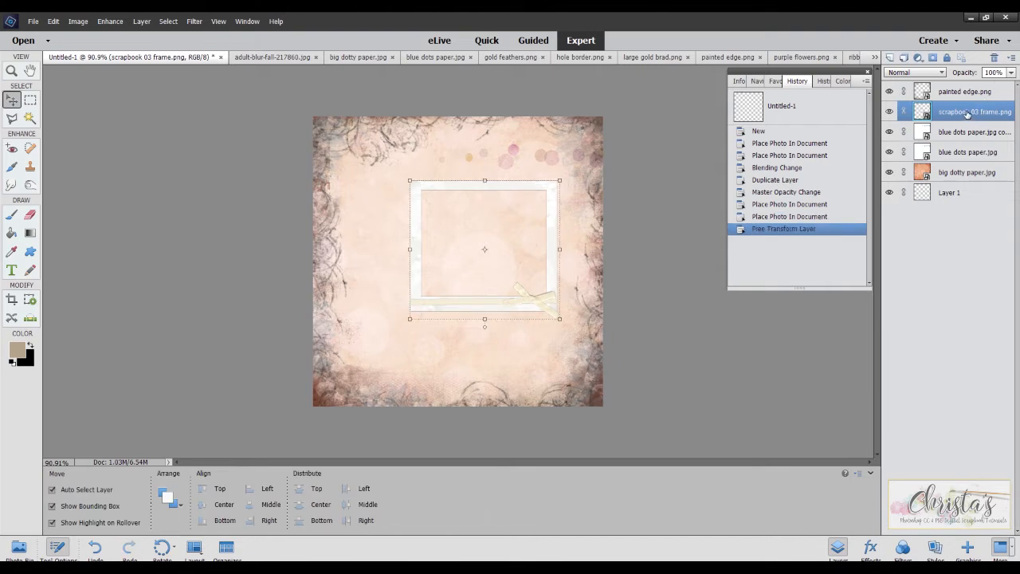
pyautogui.moveTo(967, 114); pyautogui.dragTo(964, 82)
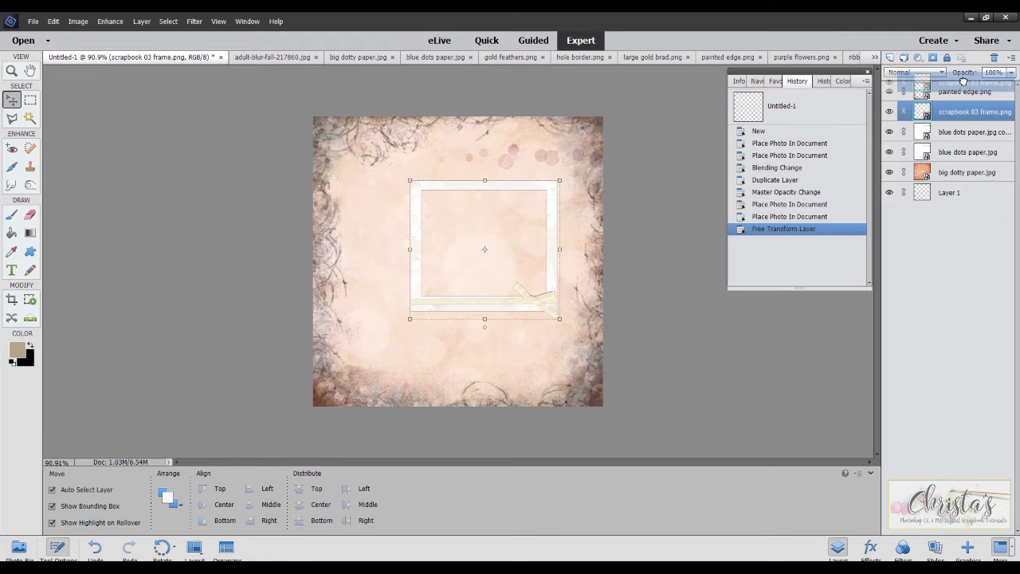
pyautogui.moveTo(964, 82); pyautogui.dragTo(964, 82)
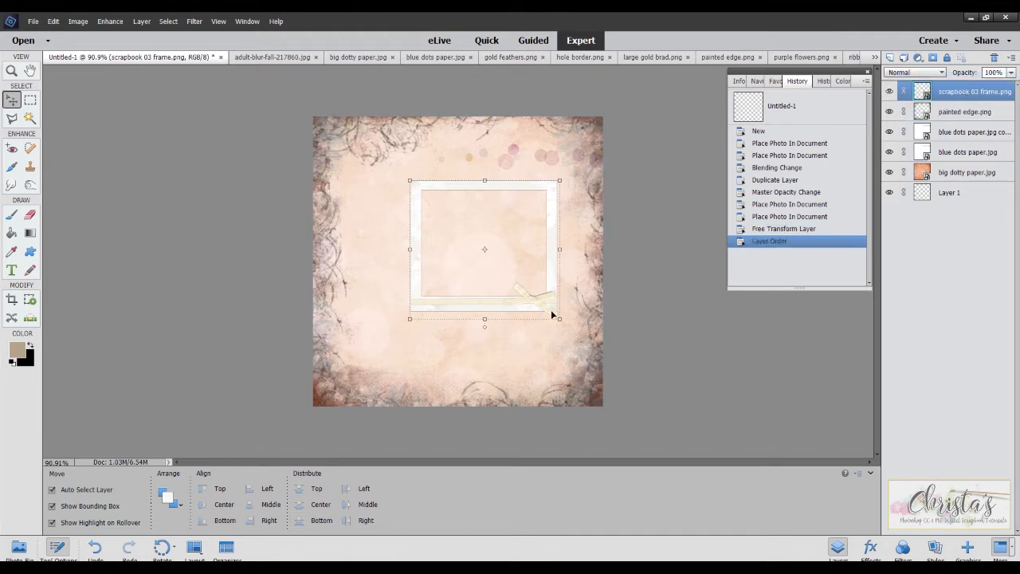
# Apply the Low drop shadow style to the scrapbook 03 frame layer.
pyautogui.click(18, 548)
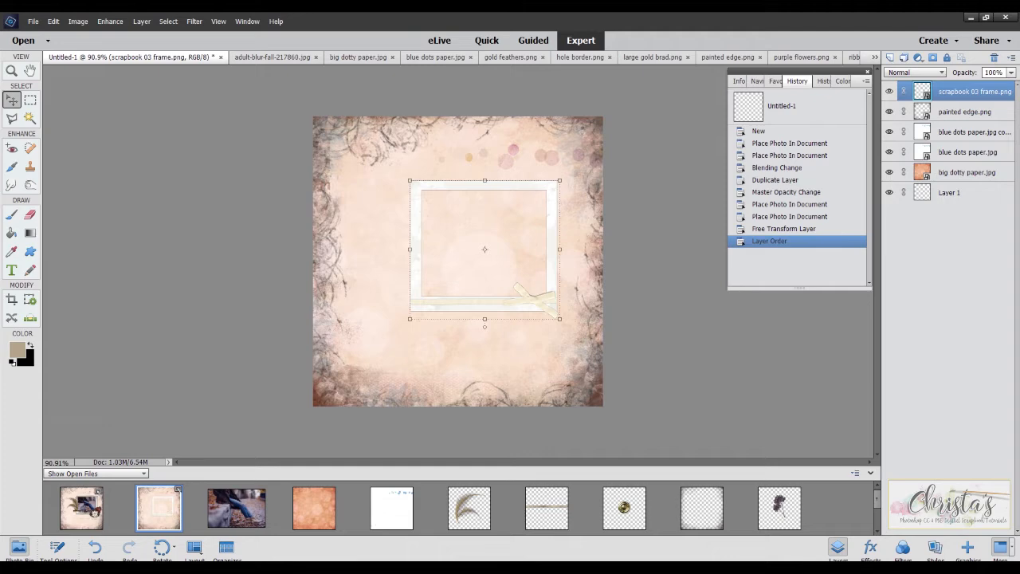
pyautogui.click(936, 550)
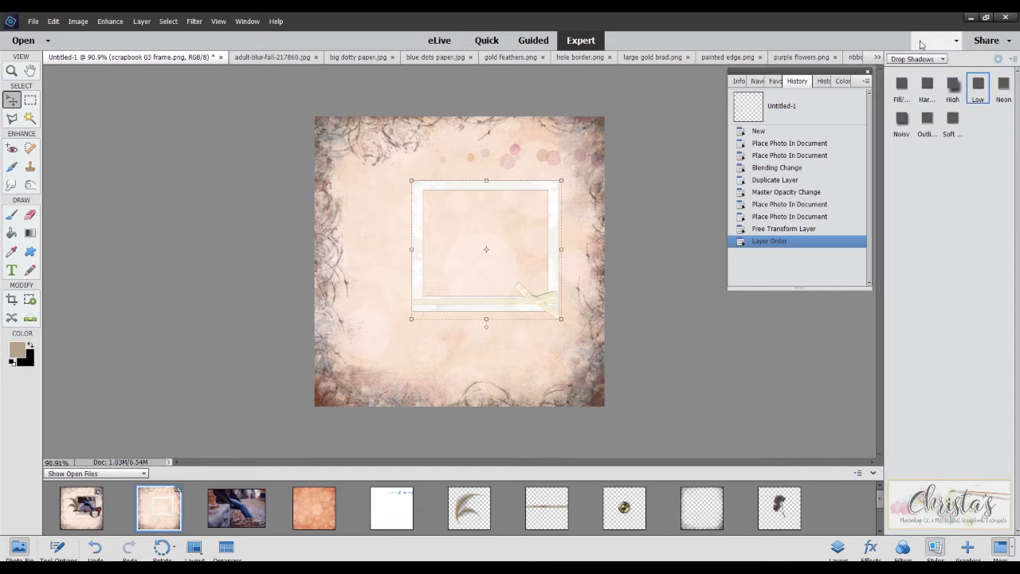
pyautogui.click(978, 85)
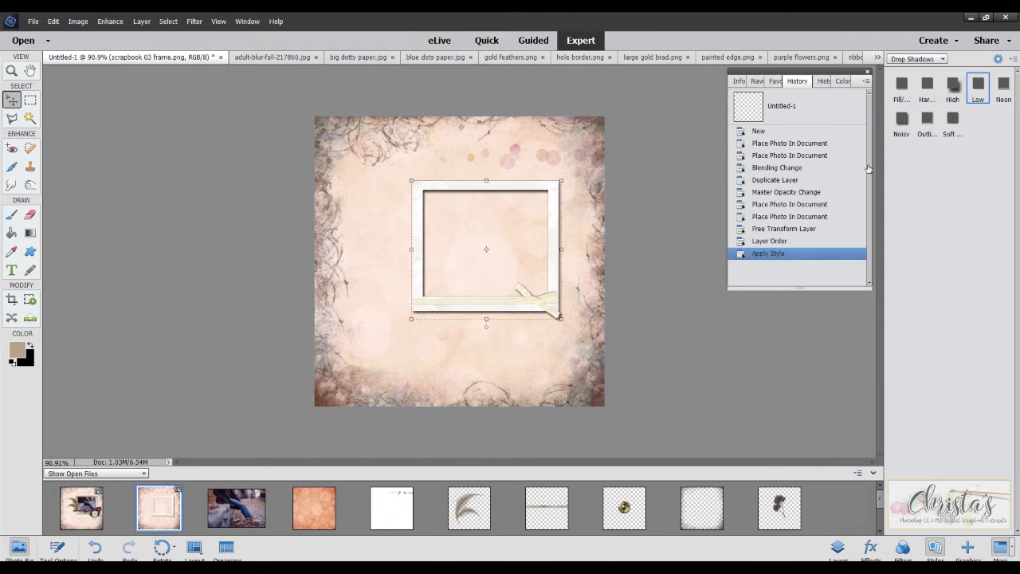
# Change the frame's drop shadow colour to dark brown 312109 in its style settings.
pyautogui.click(837, 548)
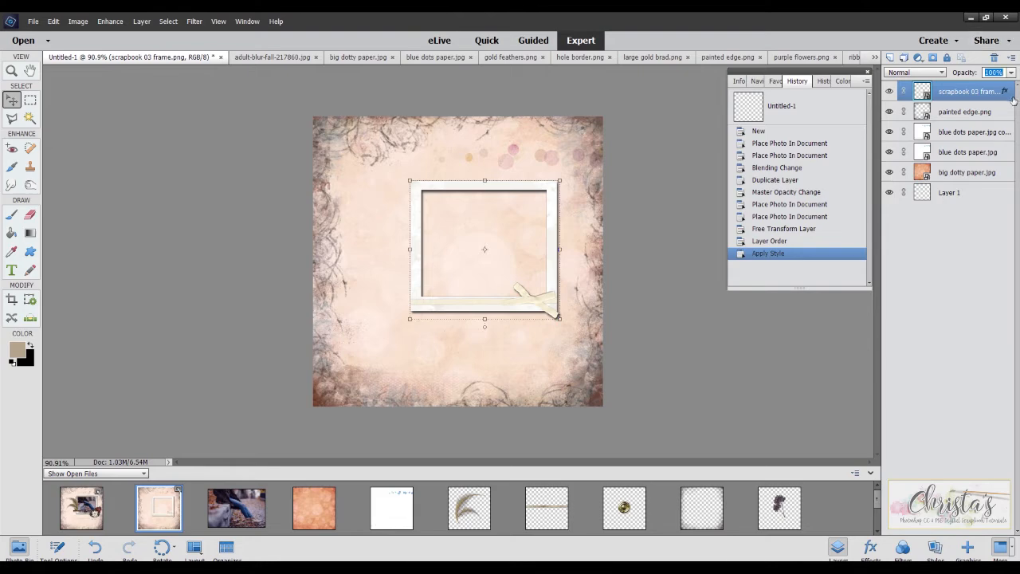
pyautogui.doubleClick(1006, 92)
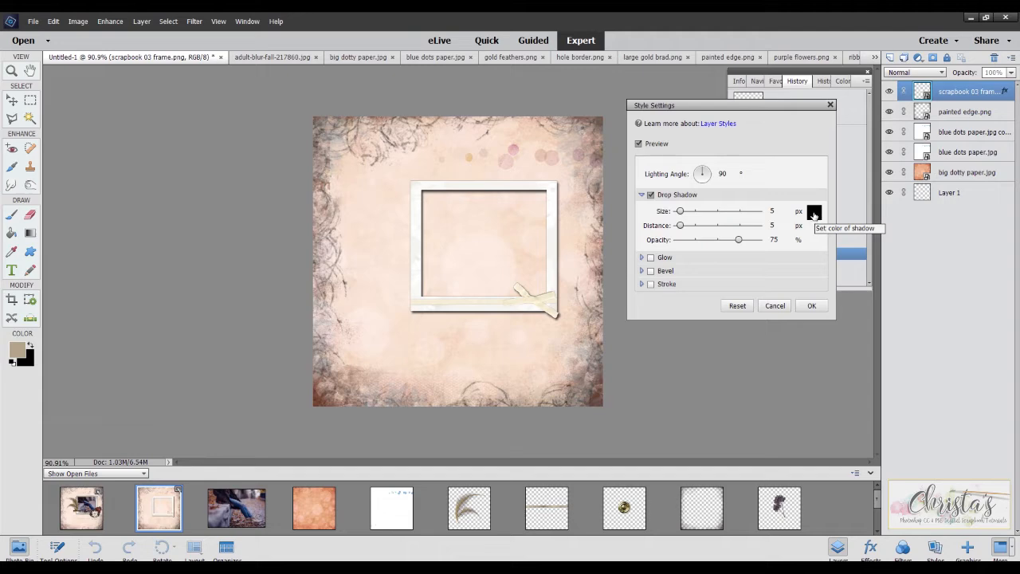
pyautogui.click(814, 214)
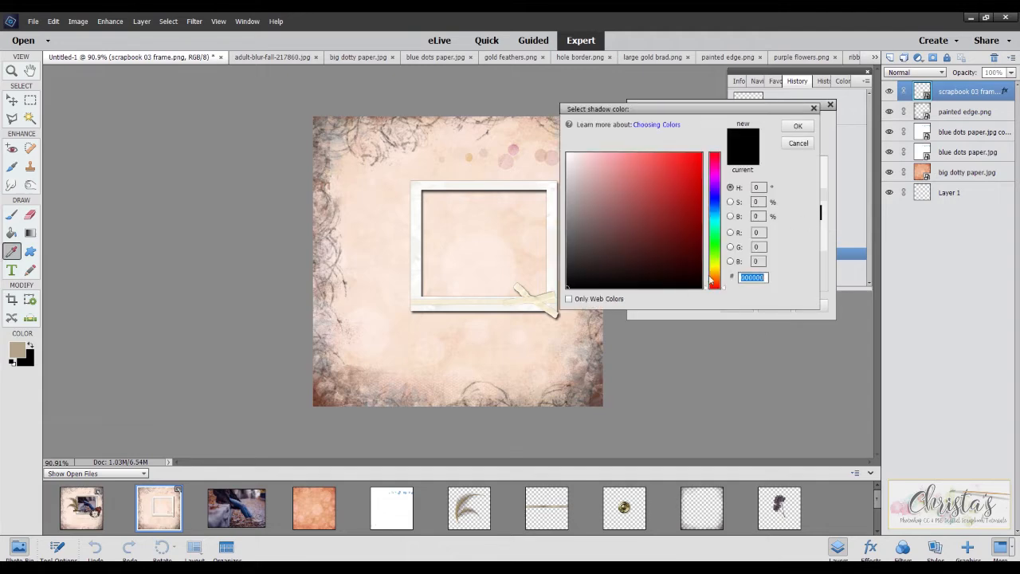
pyautogui.click(715, 275)
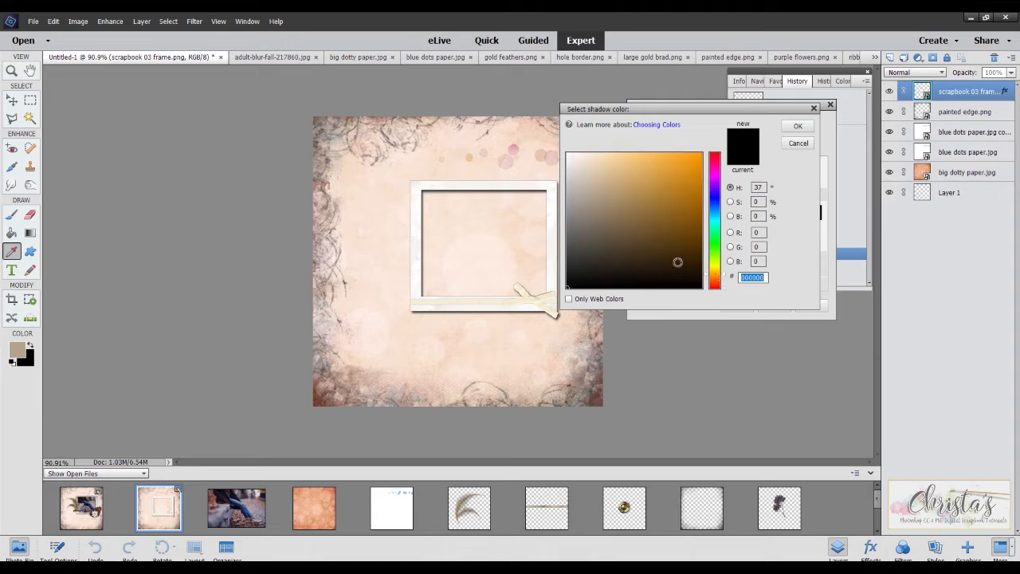
pyautogui.click(678, 262)
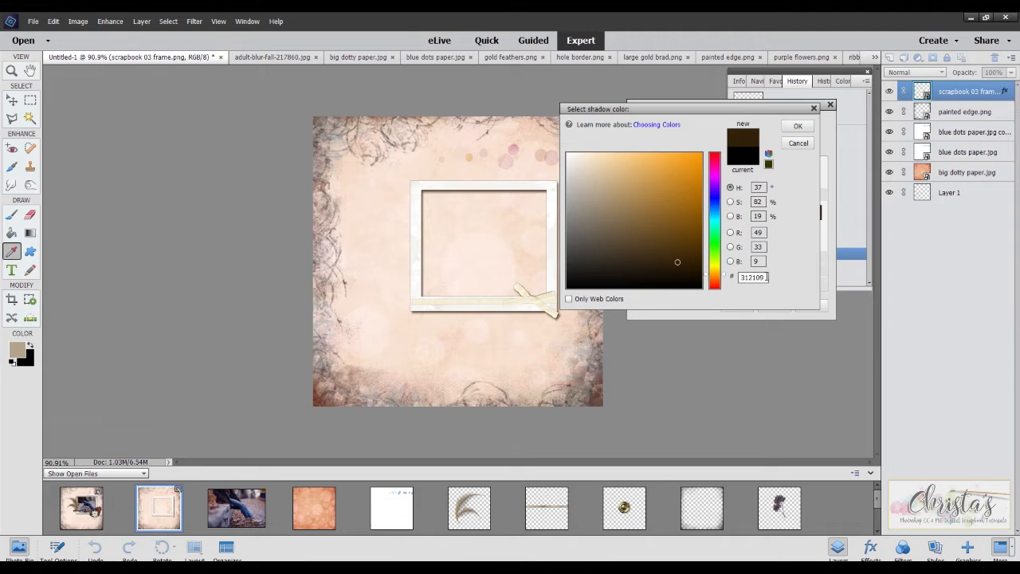
pyautogui.click(795, 130)
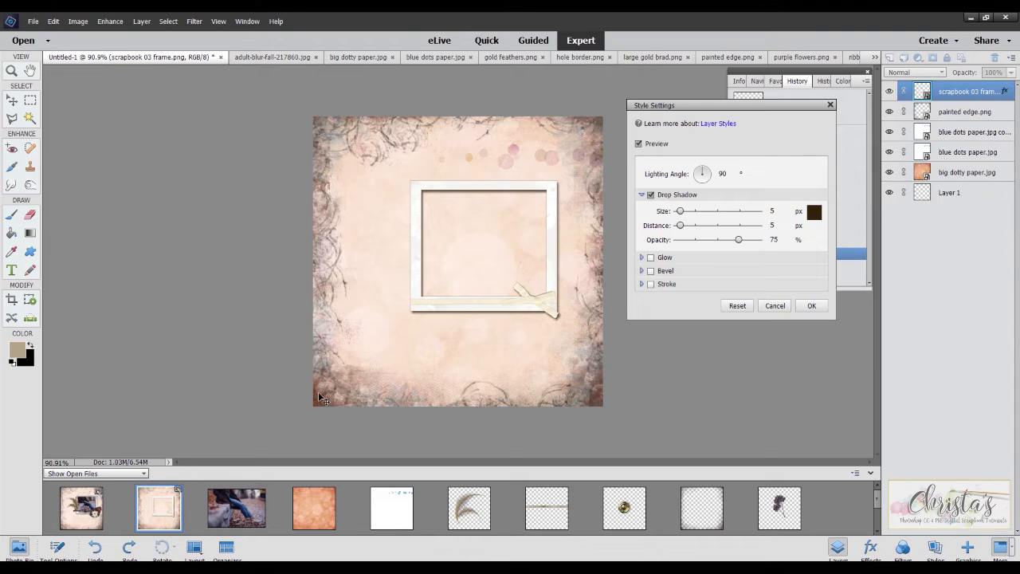
# Try lighting angles of 45 and 120 degrees for the frame's drop shadow.
pyautogui.doubleClick(721, 173)
pyautogui.write('45')
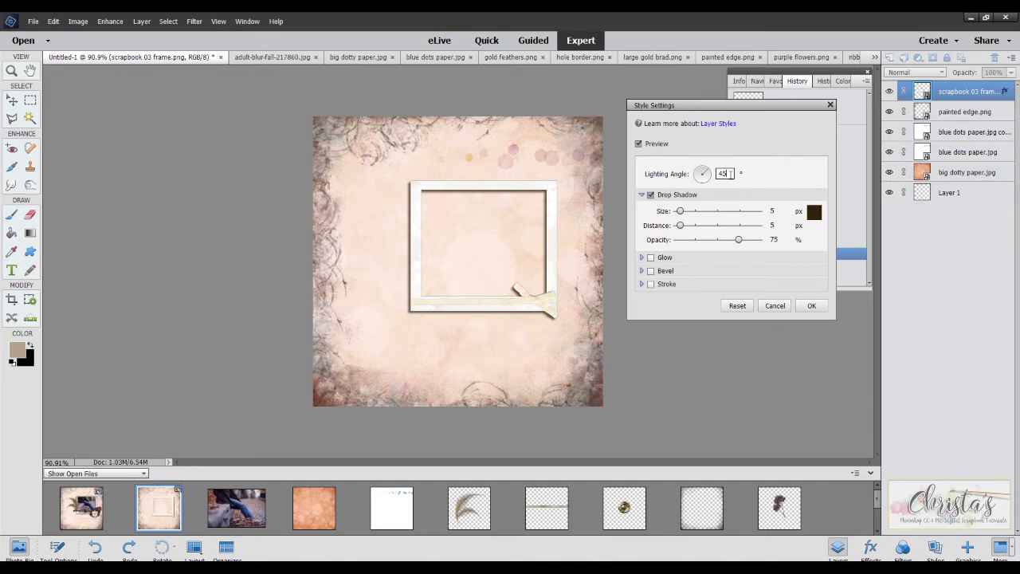
pyautogui.write('120')
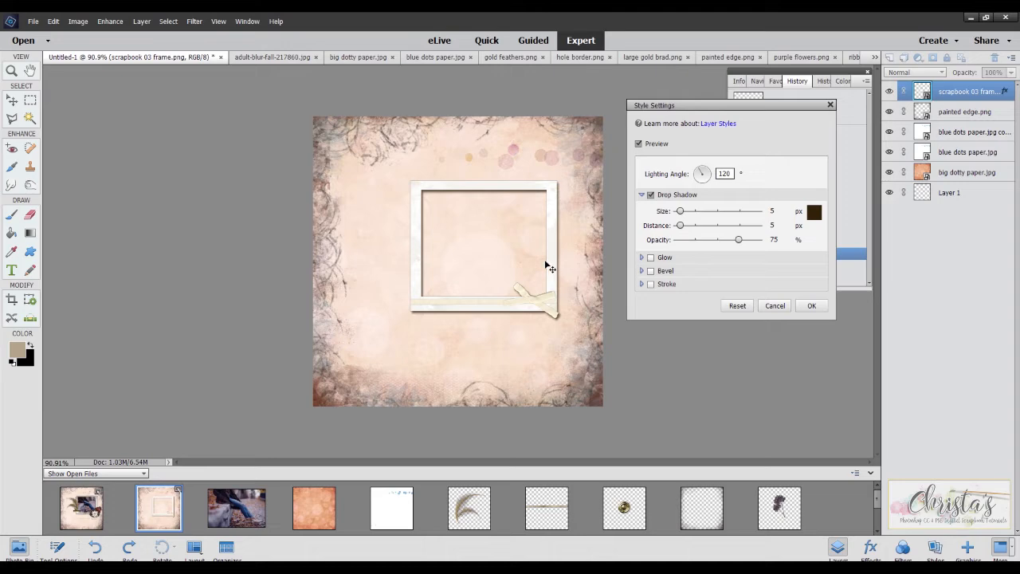
# Reposition the frame's drop shadow directly on the canvas to a 0-degree lighting angle and 18 px distance, and apply the style settings.
pyautogui.moveTo(547, 267)
pyautogui.mouseDown()
pyautogui.moveTo(563, 277)
pyautogui.moveTo(531, 287)
pyautogui.moveTo(528, 243)
pyautogui.moveTo(553, 292)
pyautogui.moveTo(553, 269)
pyautogui.mouseUp()
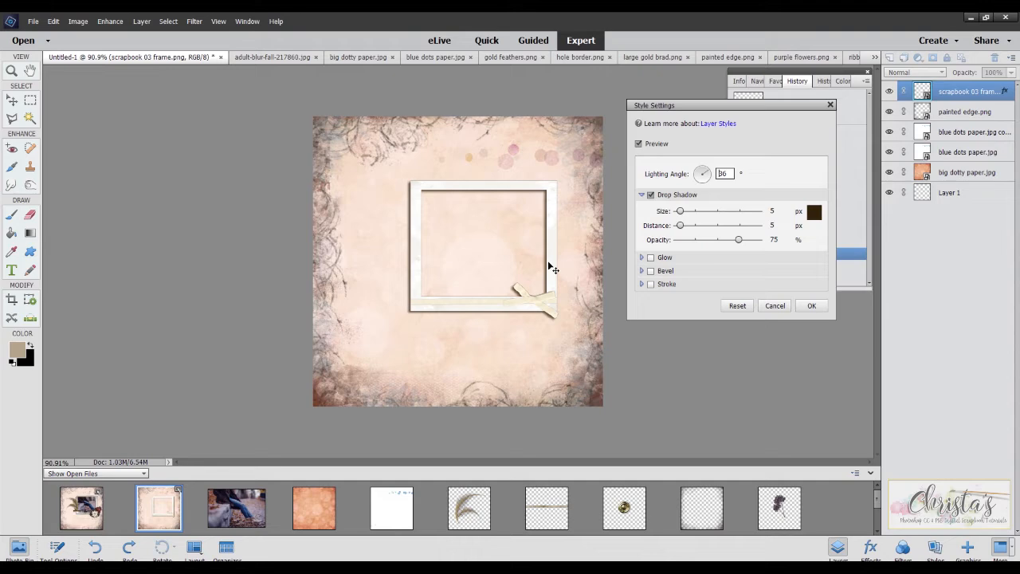
pyautogui.moveTo(550, 269)
pyautogui.mouseDown()
pyautogui.moveTo(474, 328)
pyautogui.moveTo(548, 265)
pyautogui.mouseUp()
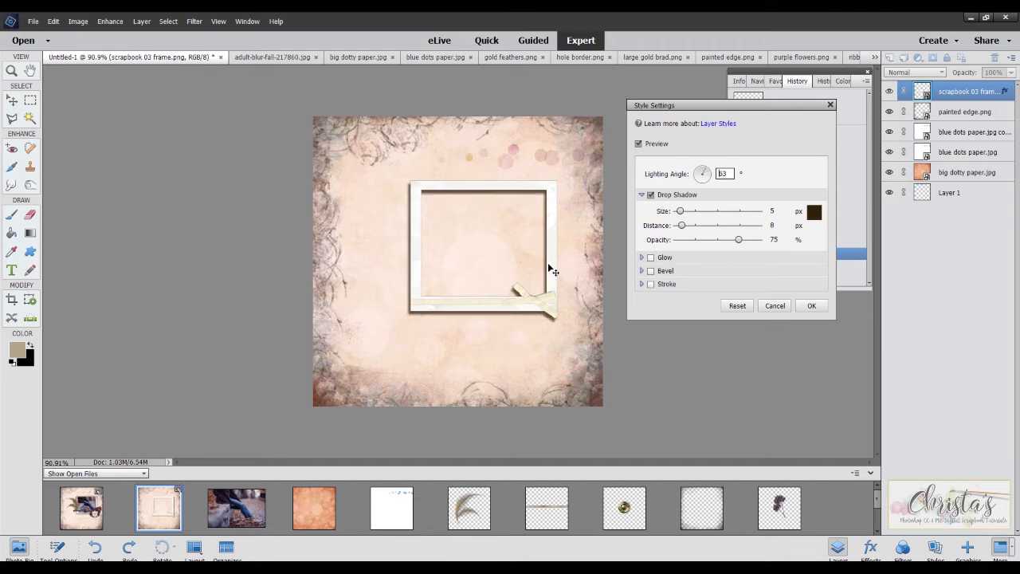
pyautogui.moveTo(548, 264); pyautogui.dragTo(467, 352)
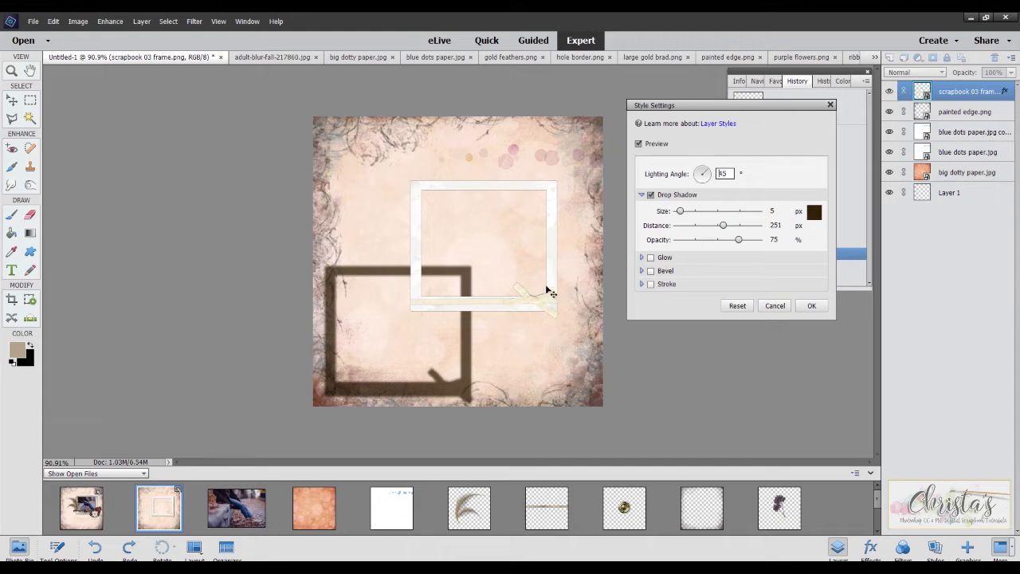
pyautogui.moveTo(550, 276)
pyautogui.mouseDown()
pyautogui.moveTo(553, 287)
pyautogui.moveTo(555, 263)
pyautogui.moveTo(547, 273)
pyautogui.mouseUp()
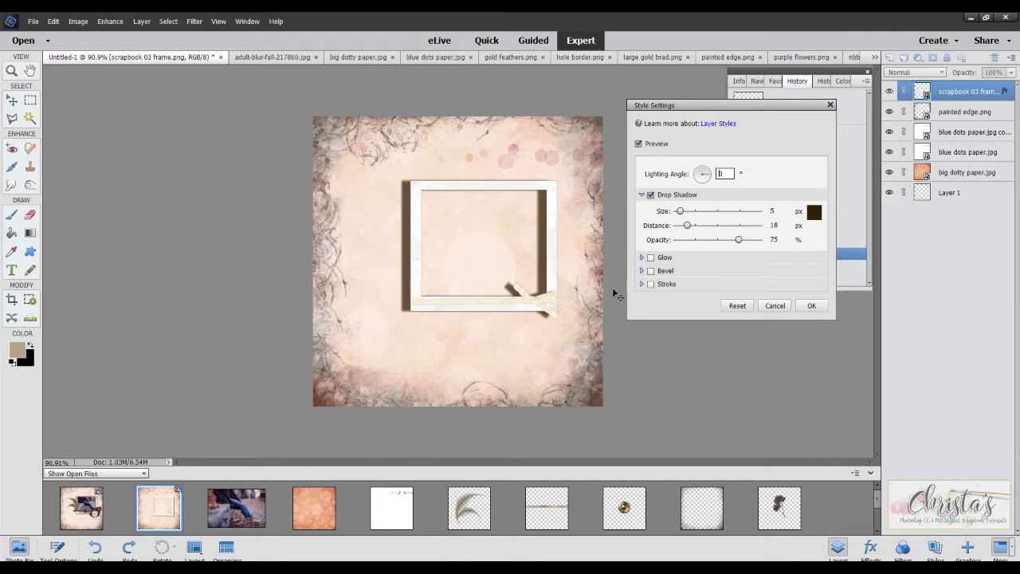
pyautogui.click(814, 308)
# Move the frame to the page's upper right corner and offset its shadow to the lower left, about 351 px away at 56 degrees.
pyautogui.moveTo(549, 270); pyautogui.dragTo(590, 216)
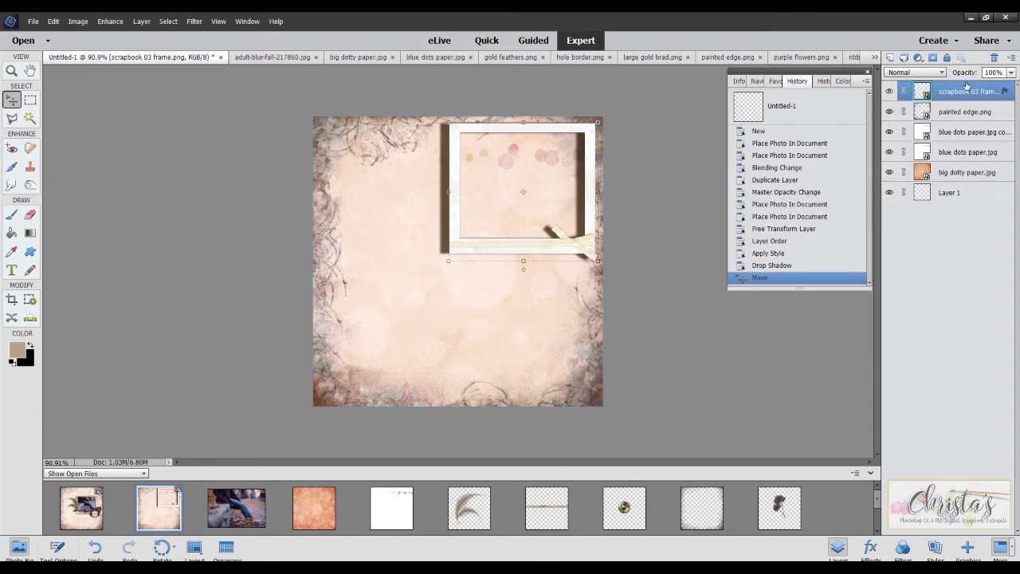
pyautogui.doubleClick(1005, 92)
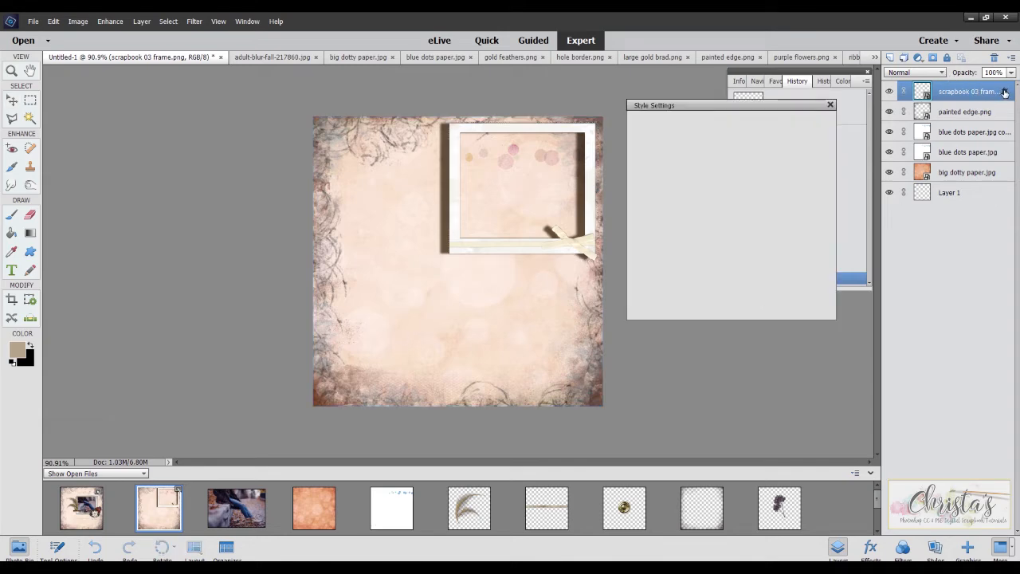
pyautogui.click(775, 225)
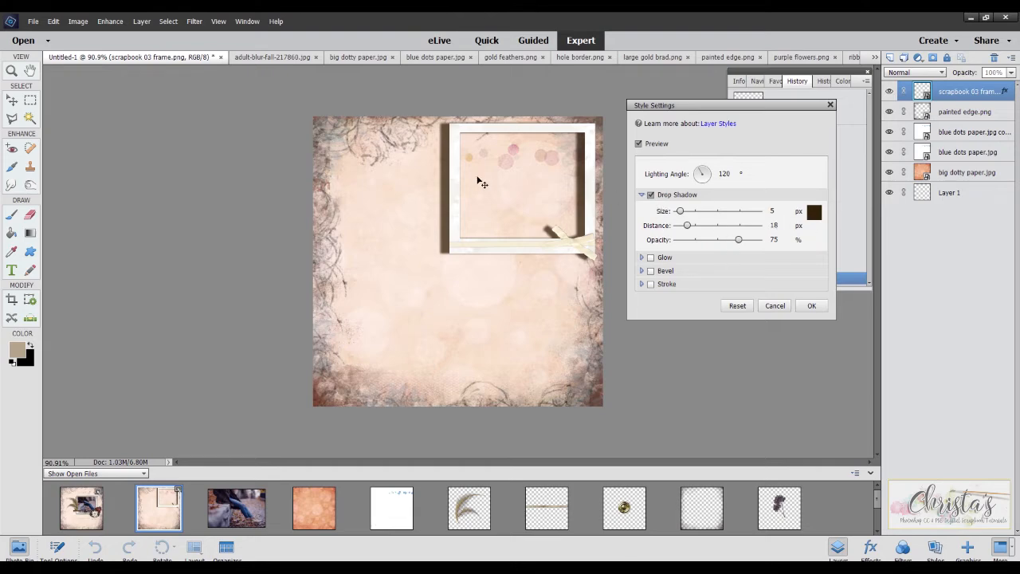
pyautogui.moveTo(443, 190); pyautogui.dragTo(350, 334)
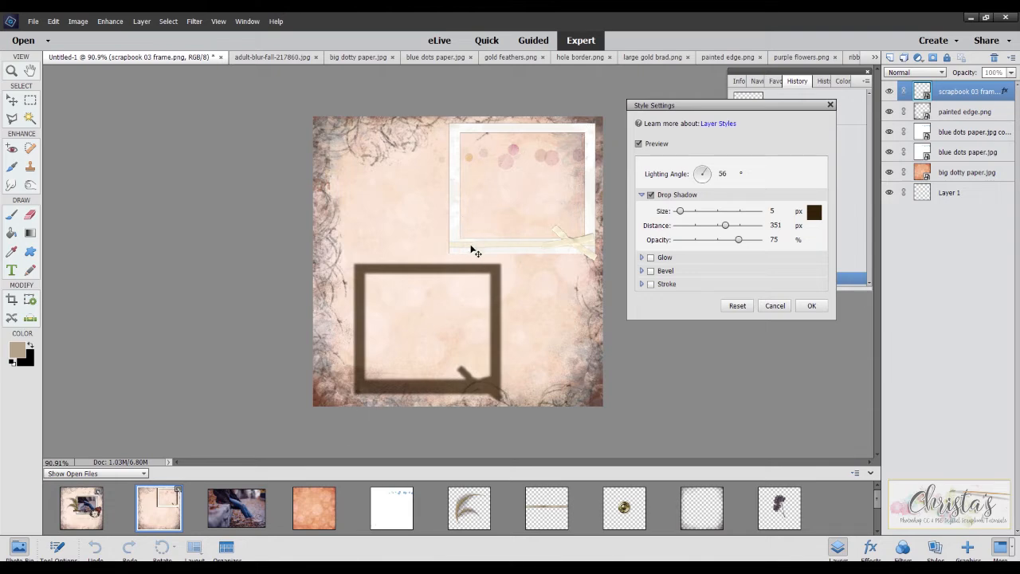
pyautogui.click(809, 307)
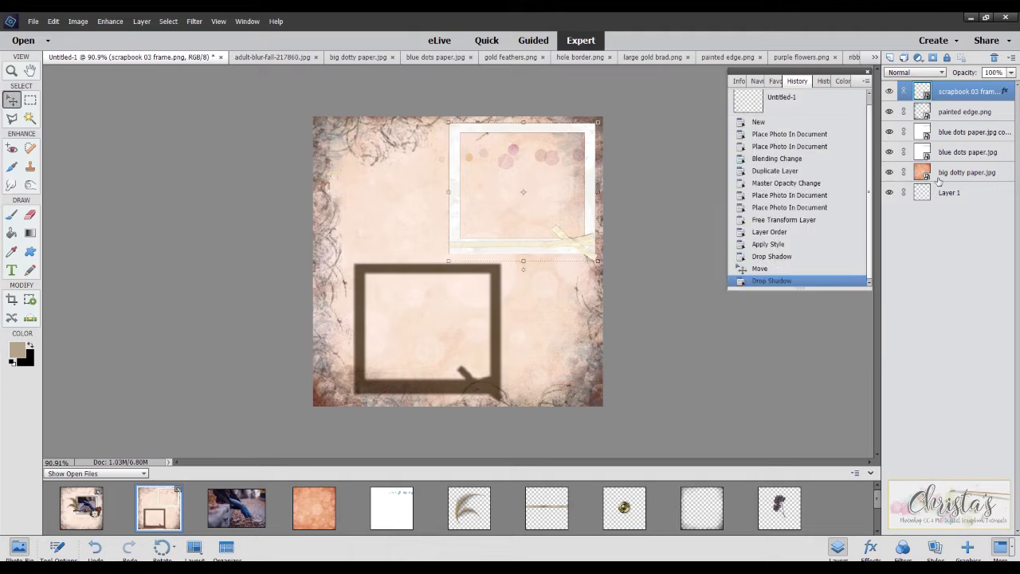
# Simplify the scrapbook 03 frame layer.
pyautogui.rightClick(977, 93)
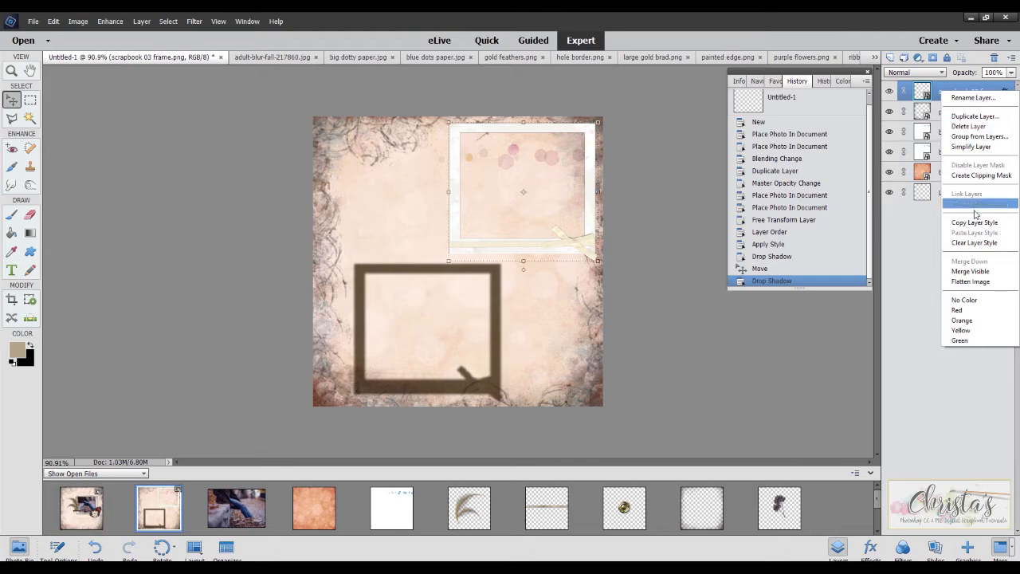
pyautogui.click(973, 148)
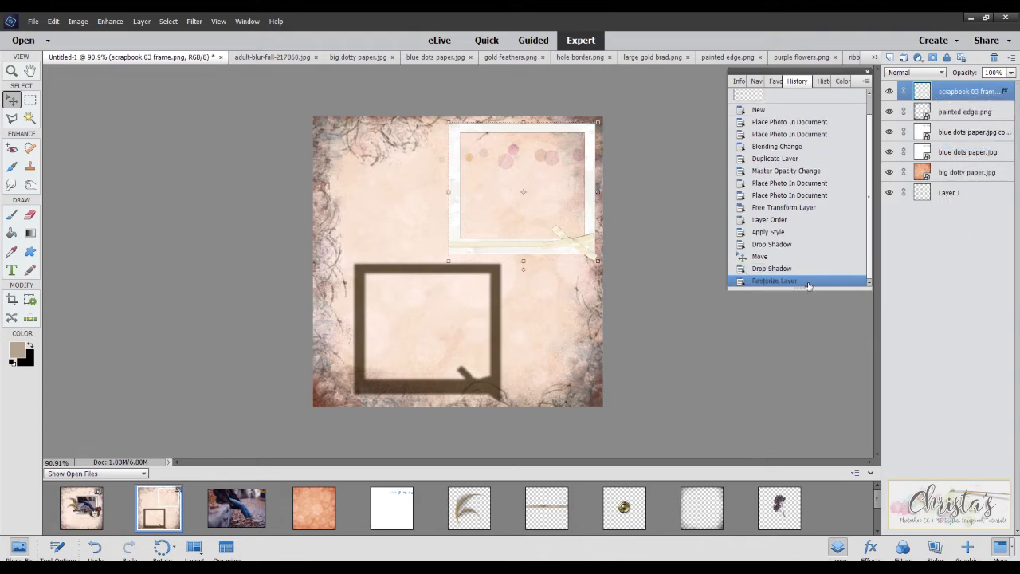
# Simplify the frame layer's drop shadow style into pixels and cut the offset shadow, selected with a rectangular marquee, onto its own layer.
pyautogui.rightClick(1004, 90)
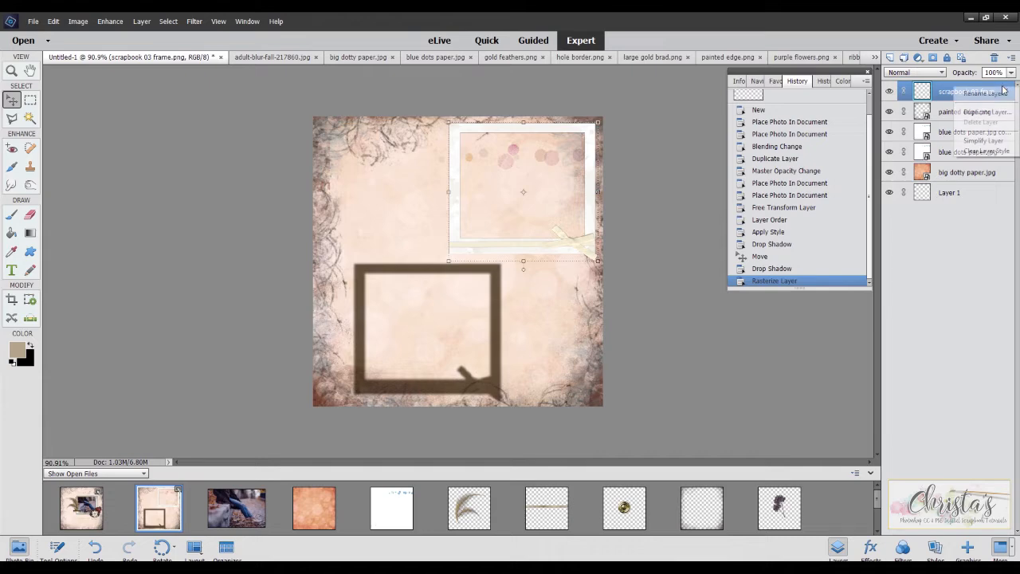
pyautogui.click(988, 141)
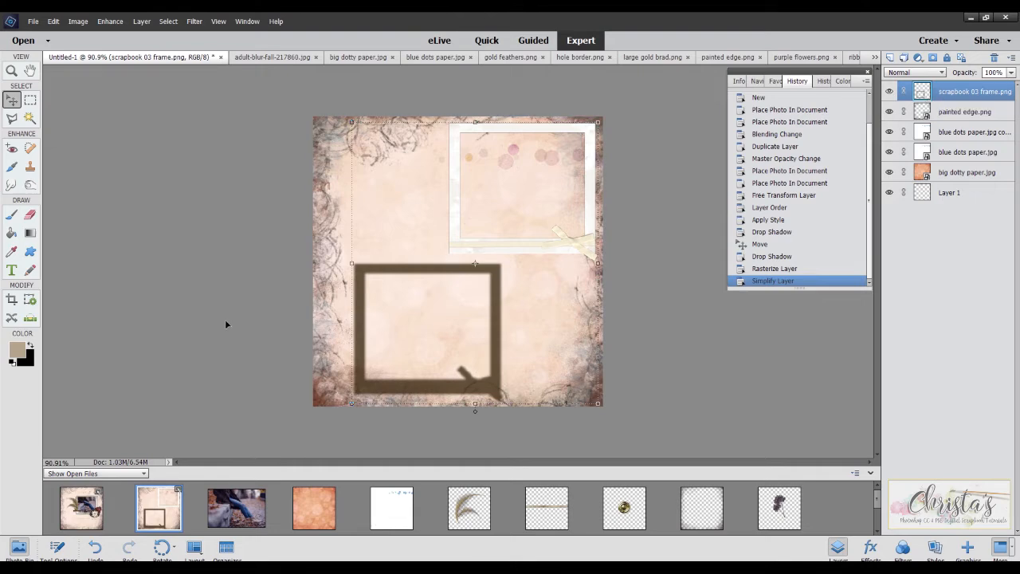
pyautogui.click(30, 100)
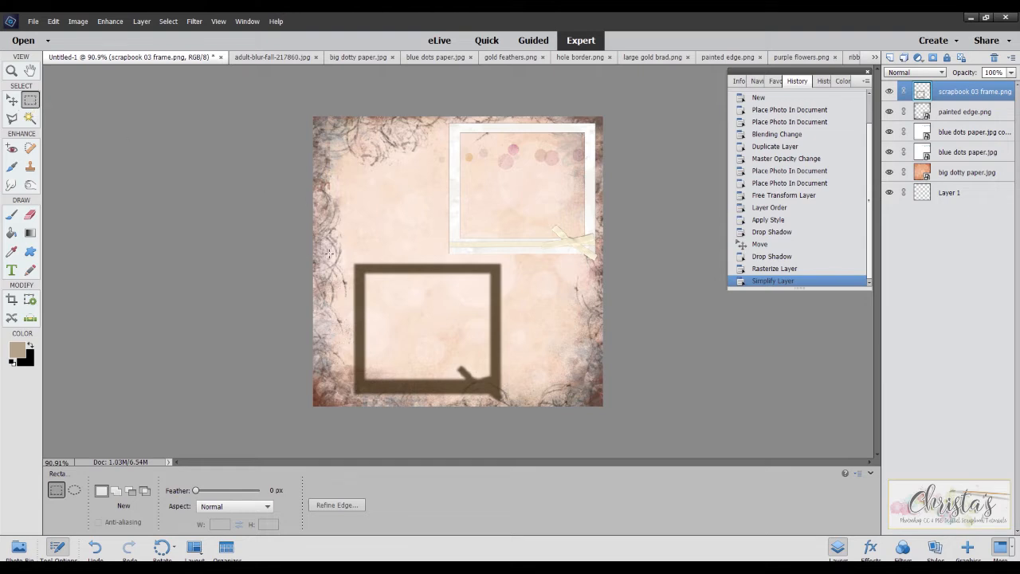
pyautogui.moveTo(329, 253); pyautogui.dragTo(511, 405)
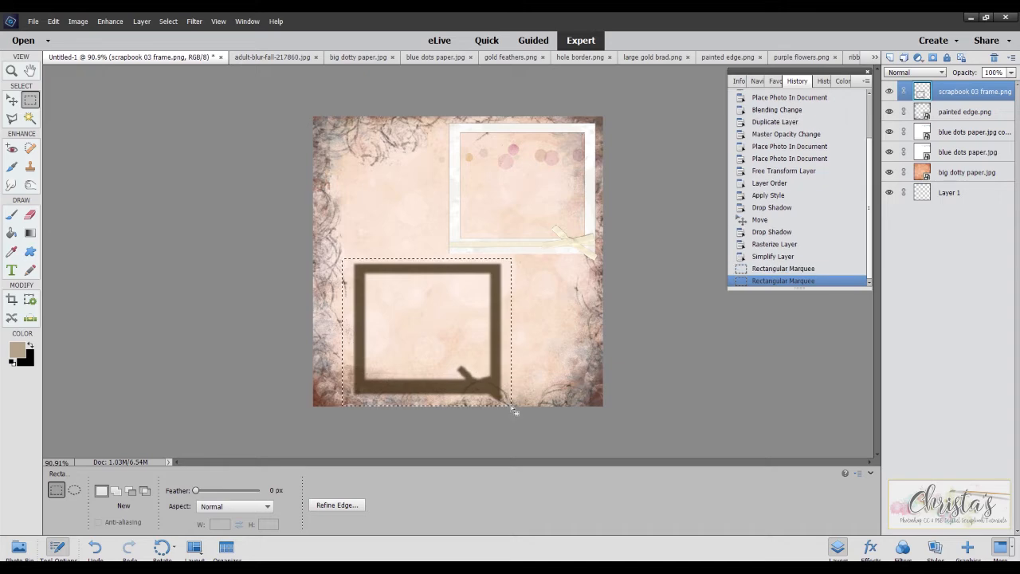
pyautogui.scroll(4, 652, 326)
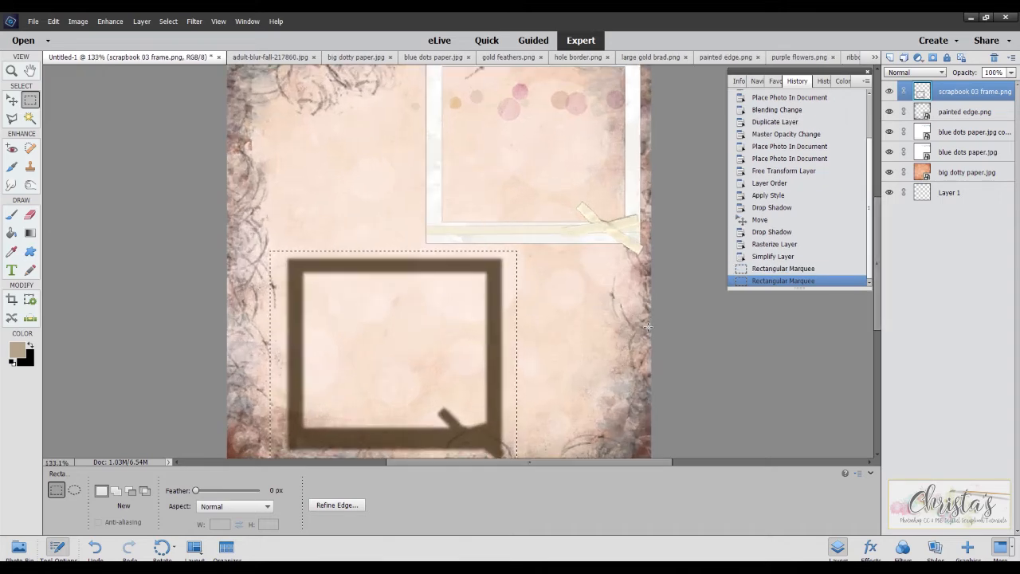
pyautogui.scroll(2, 649, 327)
pyautogui.scroll(-3, 706, 287)
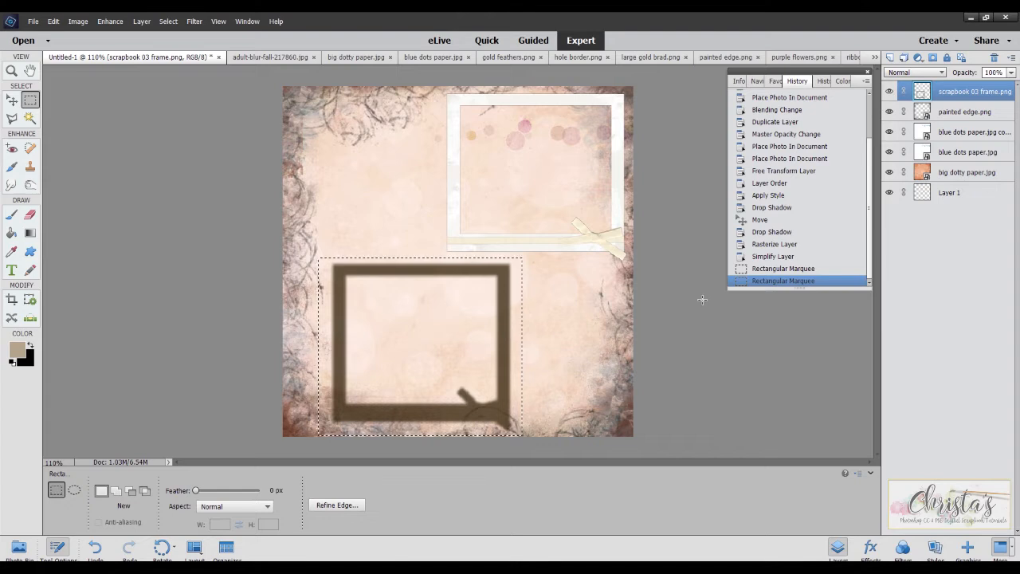
pyautogui.scroll(-1, 701, 297)
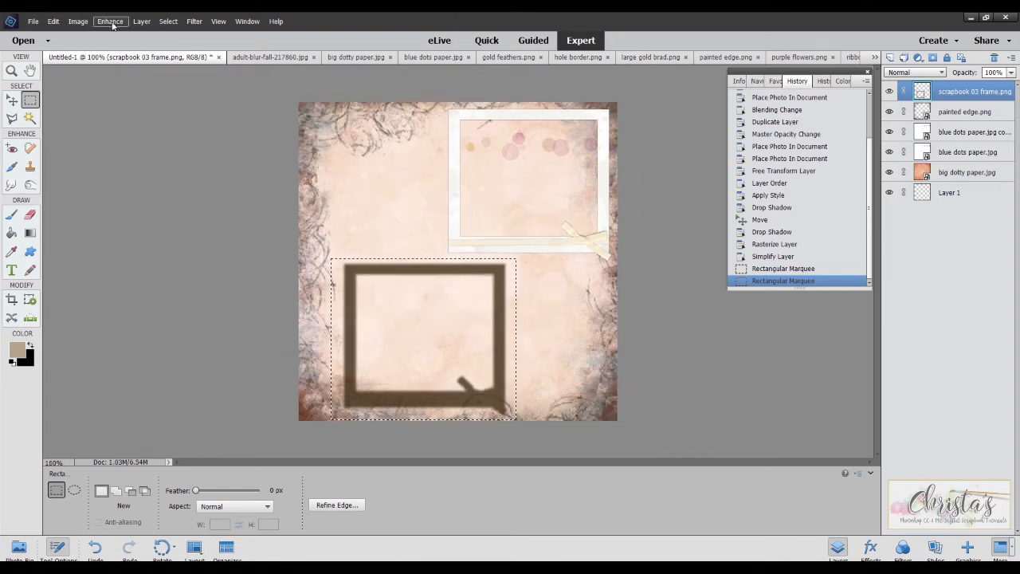
pyautogui.click(142, 21)
pyautogui.moveTo(154, 34)
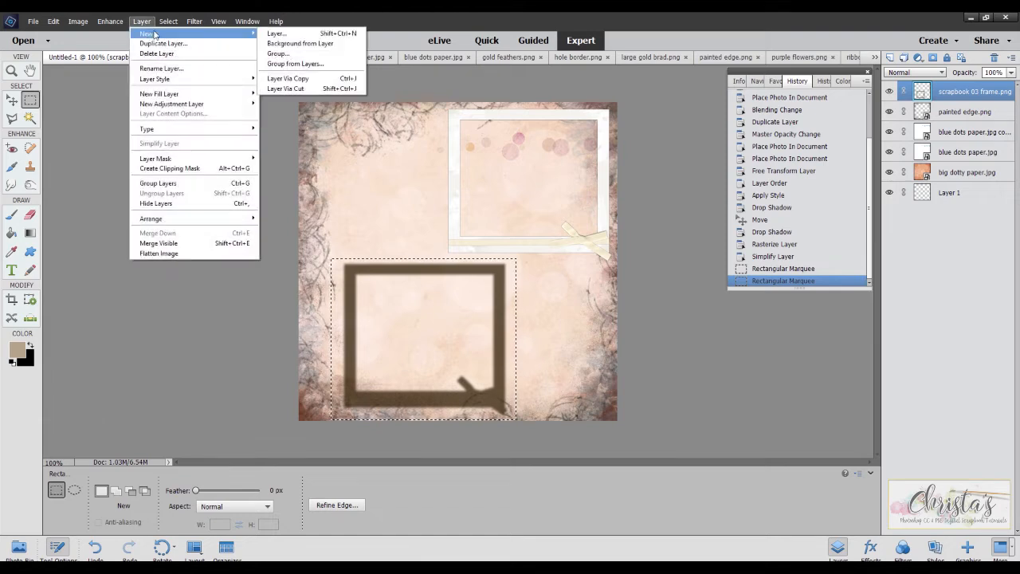
pyautogui.click(303, 89)
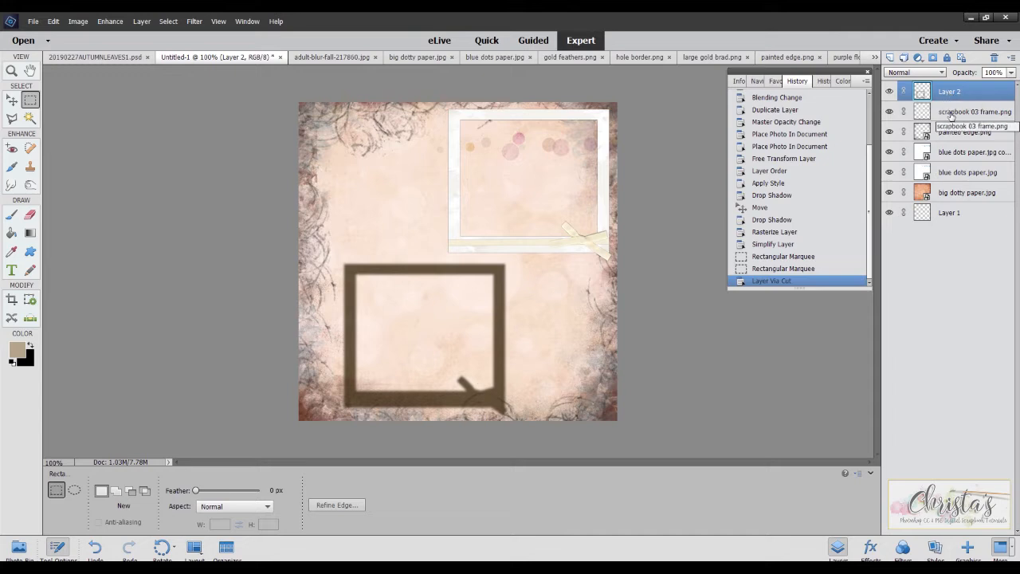
# Order the shadow layer beneath the frame layer, and move the frame toward the page center with the shadow directly behind it.
pyautogui.moveTo(950, 93); pyautogui.dragTo(954, 122)
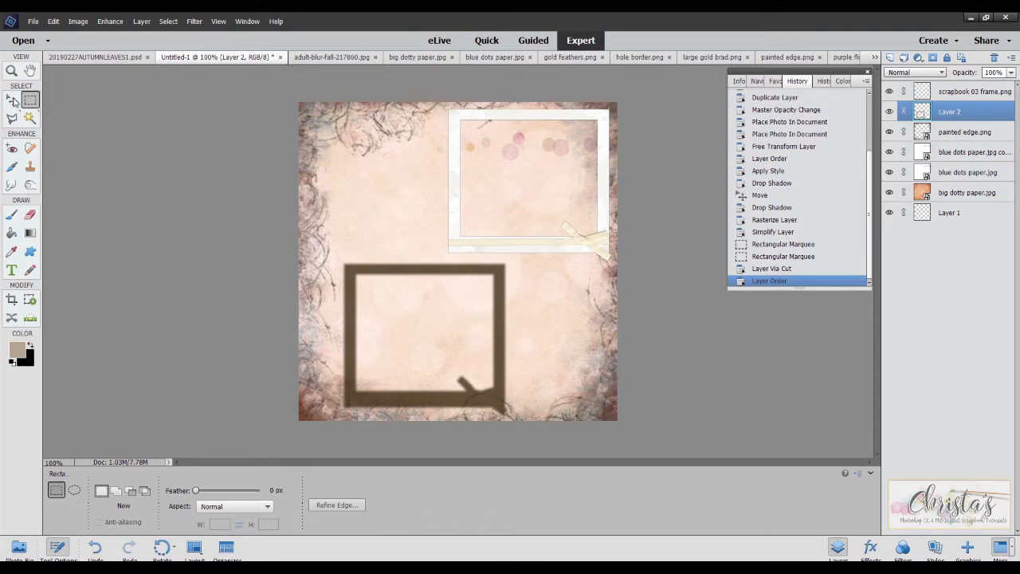
pyautogui.click(11, 100)
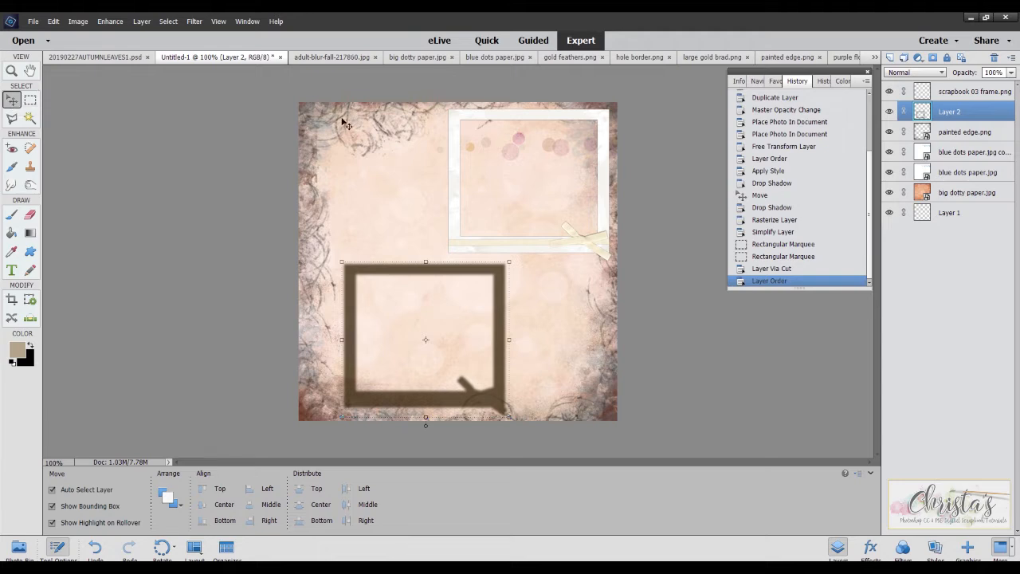
pyautogui.moveTo(602, 116); pyautogui.dragTo(570, 178)
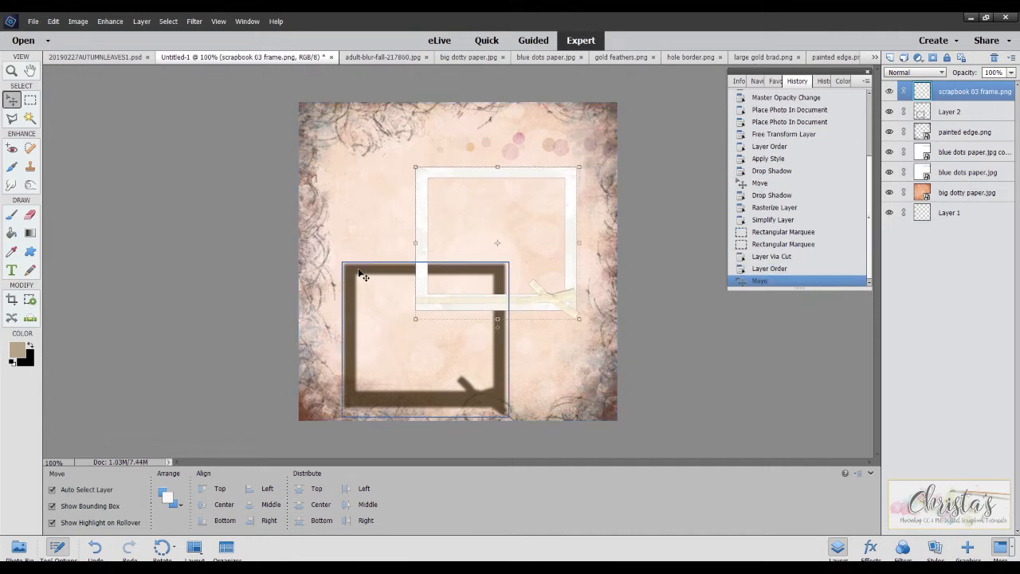
pyautogui.moveTo(360, 275); pyautogui.dragTo(428, 182)
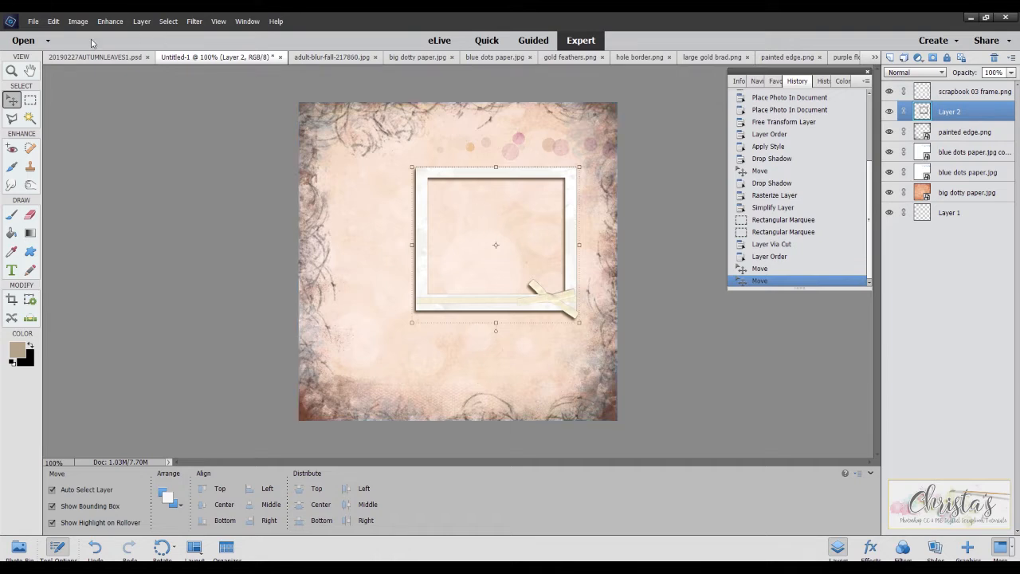
# Distort the shadow layer by pulling its upper corners outward and down and its lower-left corner slightly inward, and apply the transform.
pyautogui.click(52, 22)
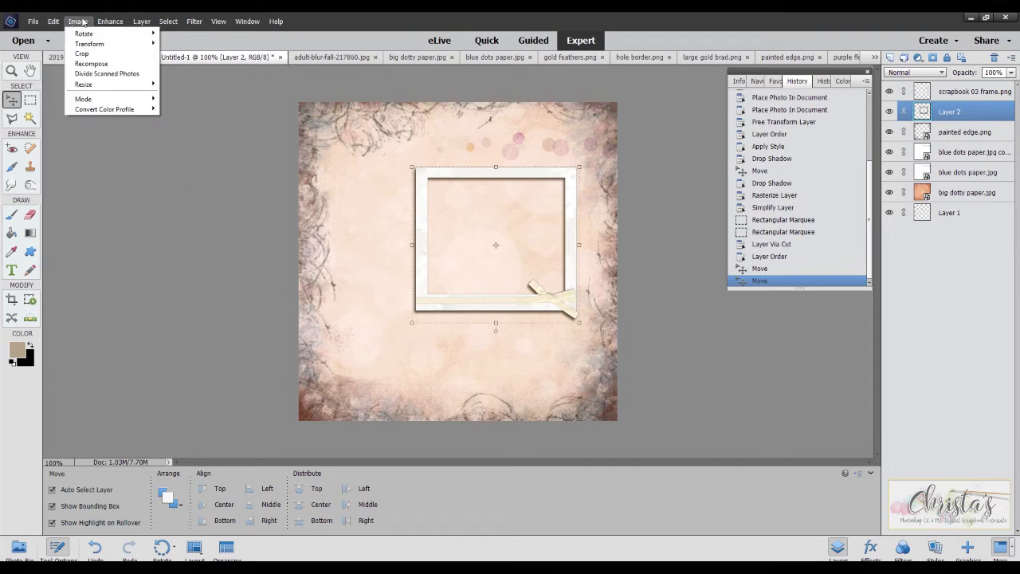
pyautogui.moveTo(139, 23)
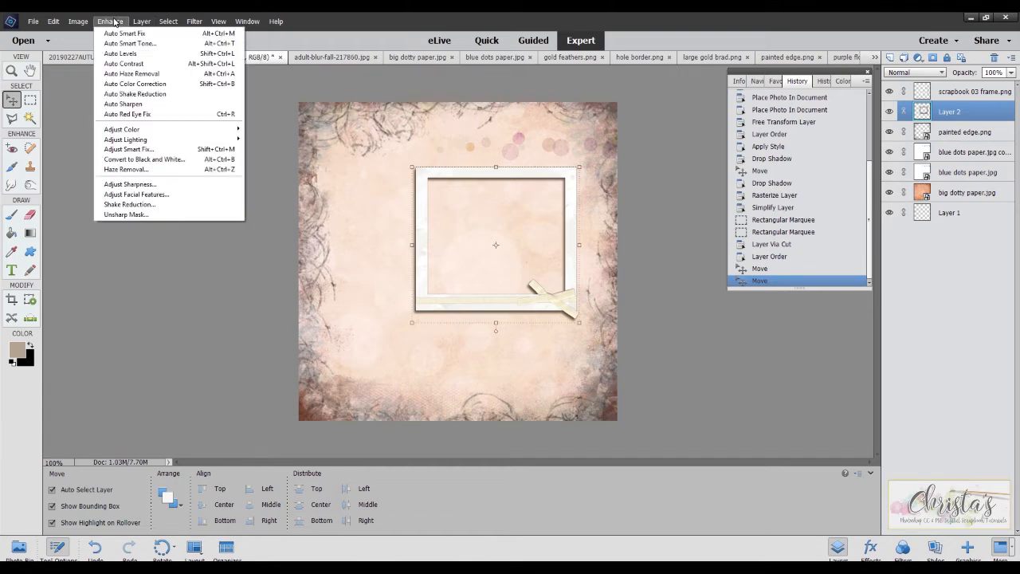
pyautogui.moveTo(85, 46)
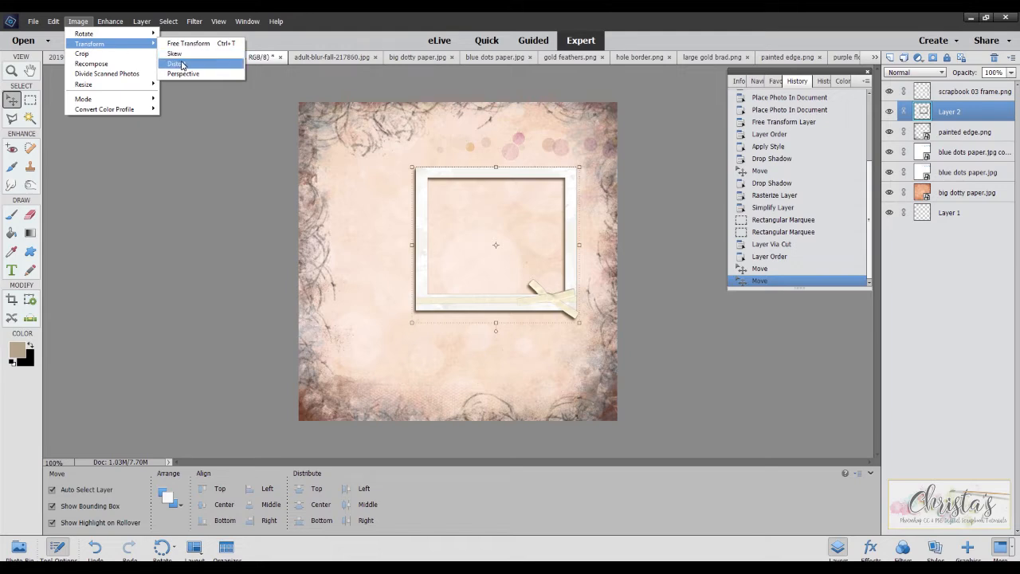
pyautogui.click(182, 64)
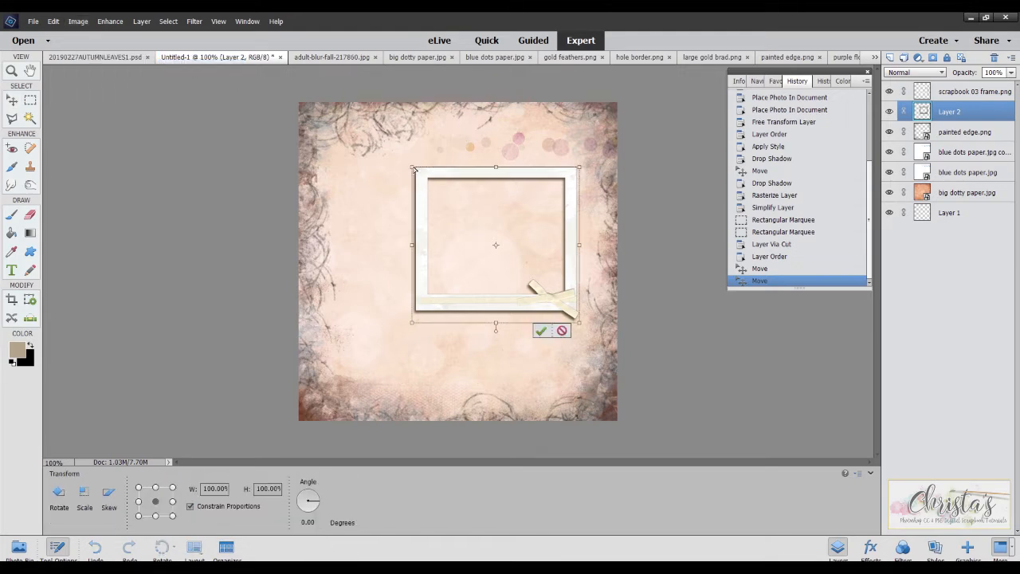
pyautogui.moveTo(411, 168); pyautogui.dragTo(409, 173)
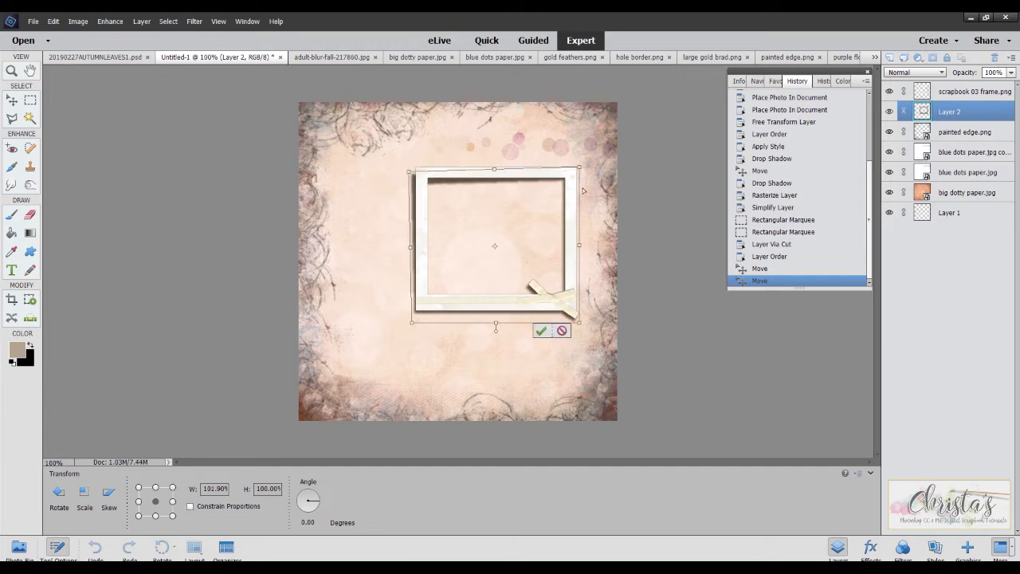
pyautogui.moveTo(412, 323); pyautogui.dragTo(416, 318)
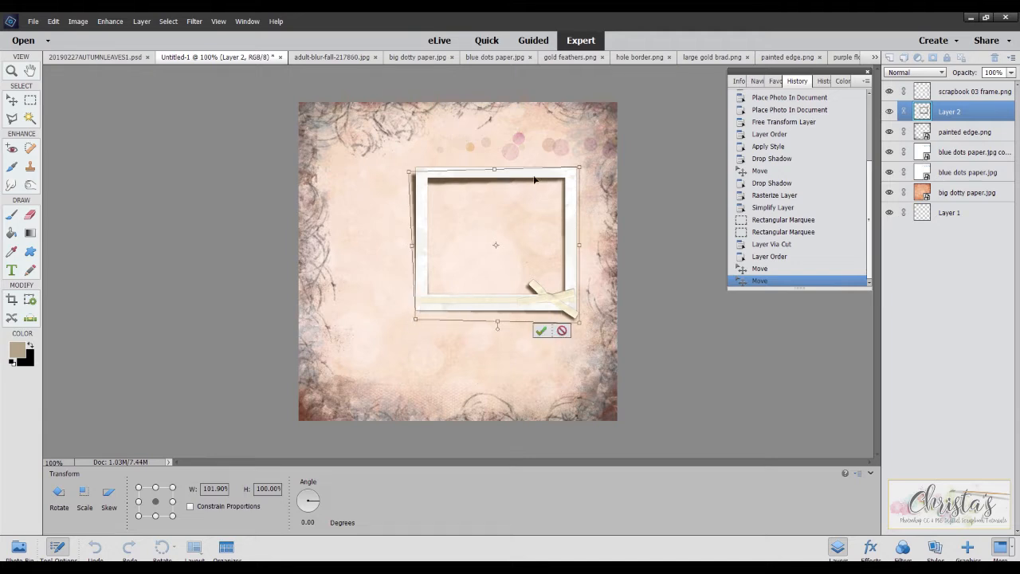
pyautogui.moveTo(579, 168); pyautogui.dragTo(585, 174)
pyautogui.moveTo(579, 322); pyautogui.dragTo(579, 322)
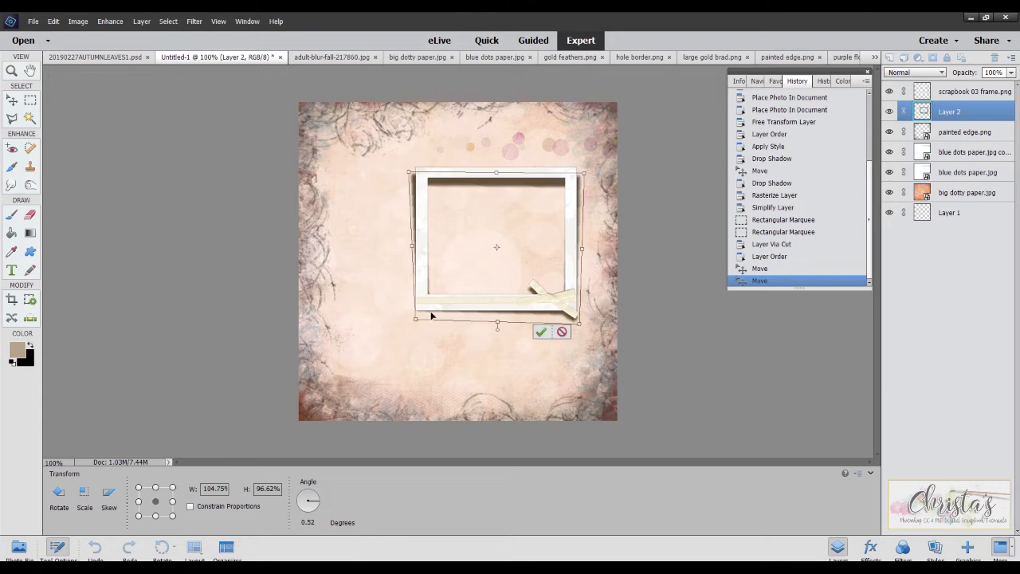
pyautogui.click(541, 332)
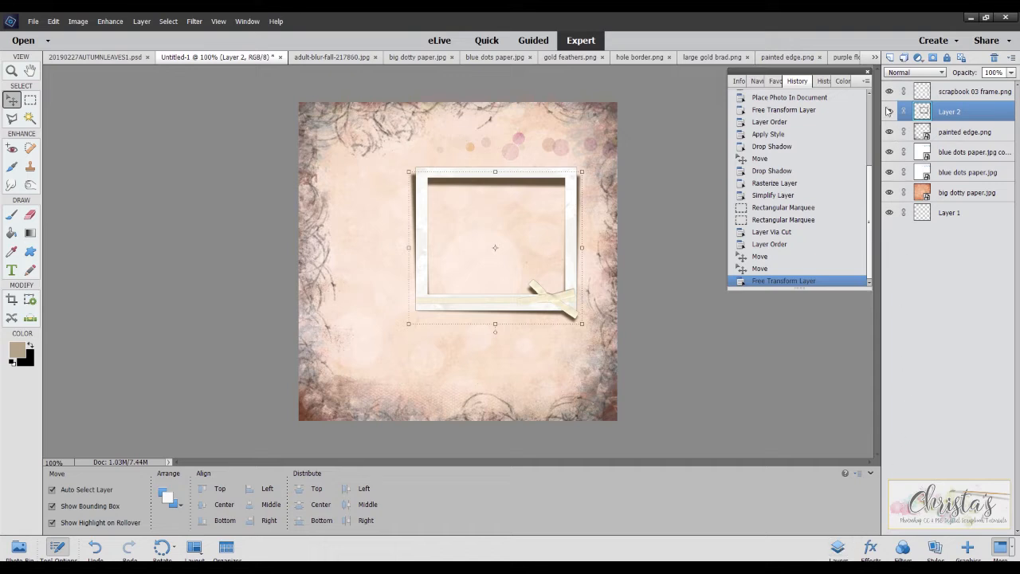
# Add a new layer between frame and shadow, fill a rectangular selection within the frame's outer edges with the tan foreground color, and deselect.
pyautogui.click(891, 58)
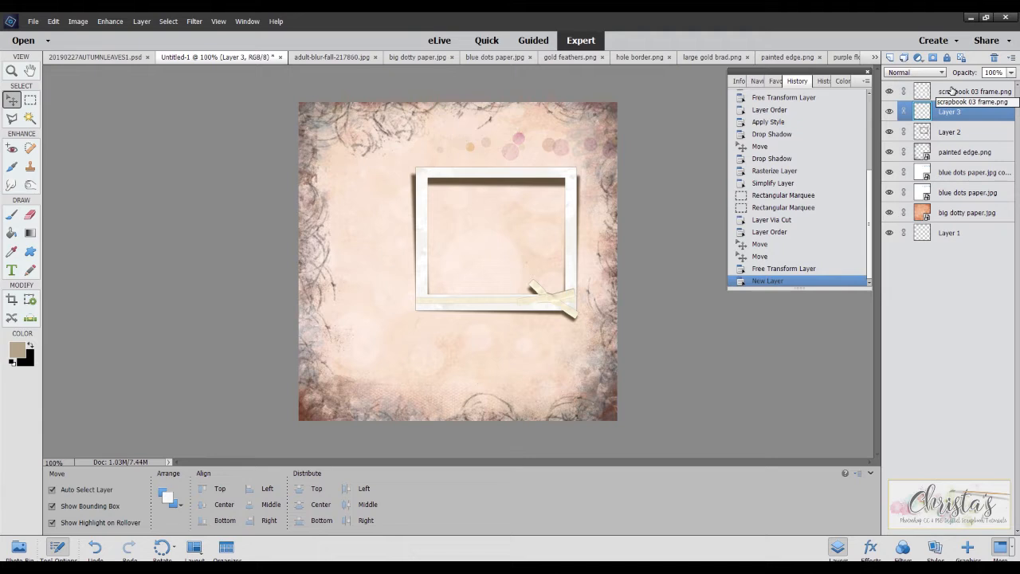
pyautogui.click(29, 100)
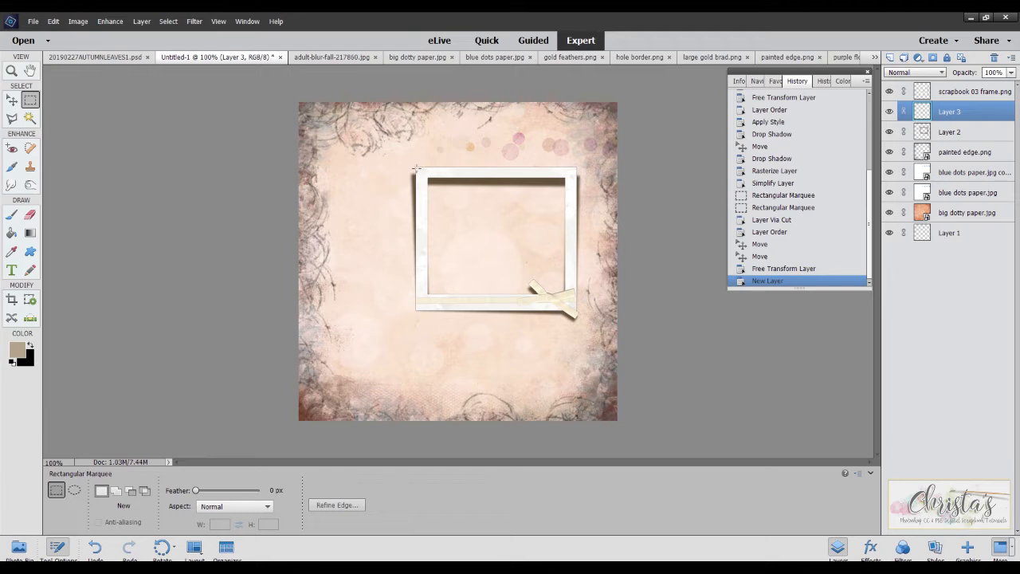
pyautogui.moveTo(414, 168); pyautogui.dragTo(571, 306)
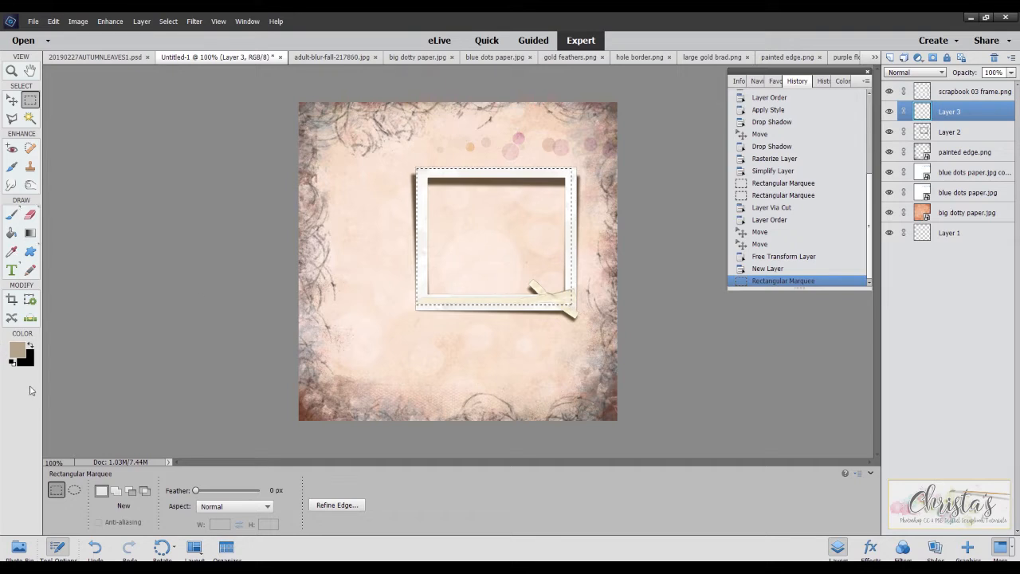
pyautogui.click(12, 232)
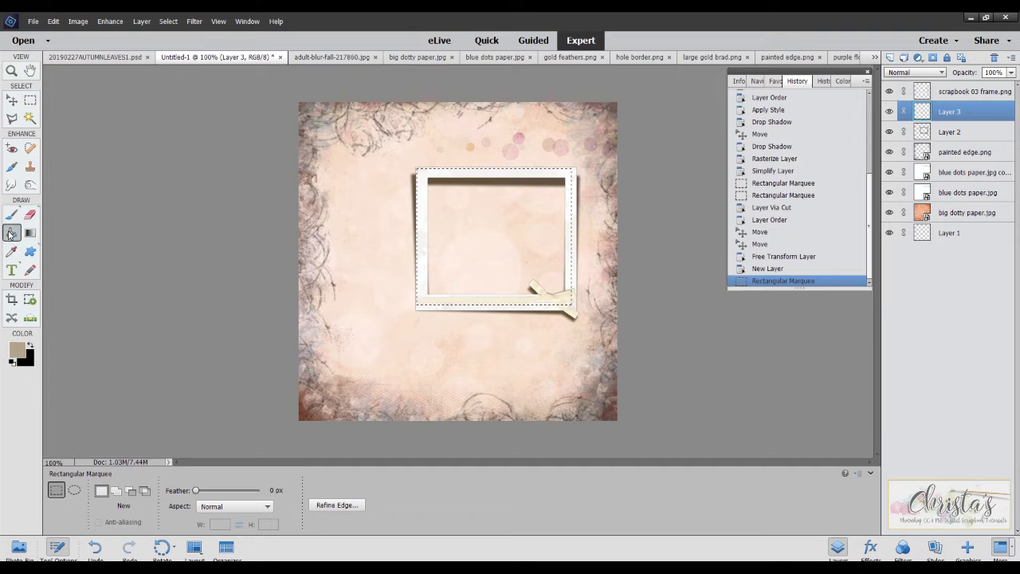
pyautogui.click(505, 229)
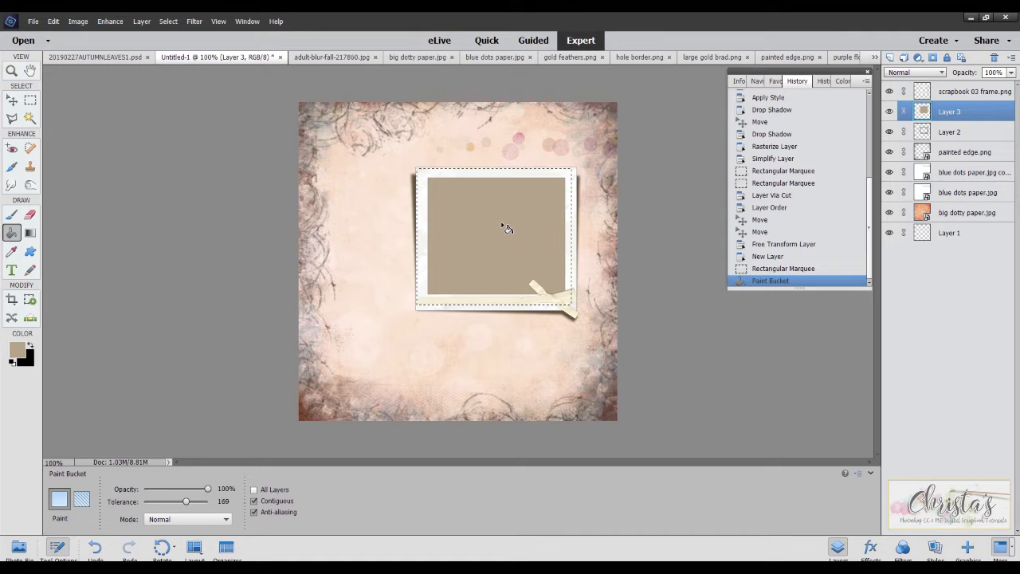
pyautogui.click(12, 102)
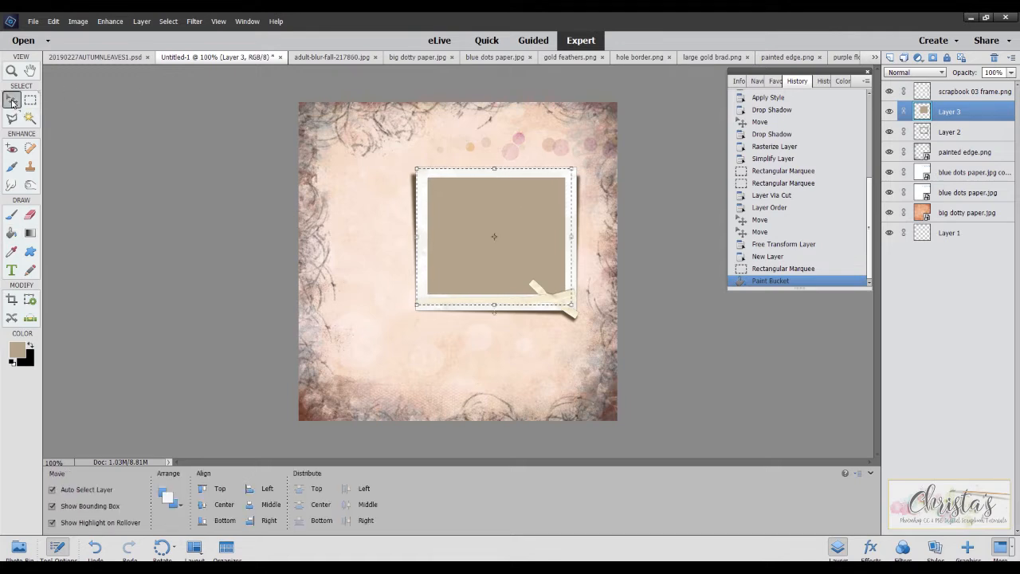
pyautogui.click(168, 21)
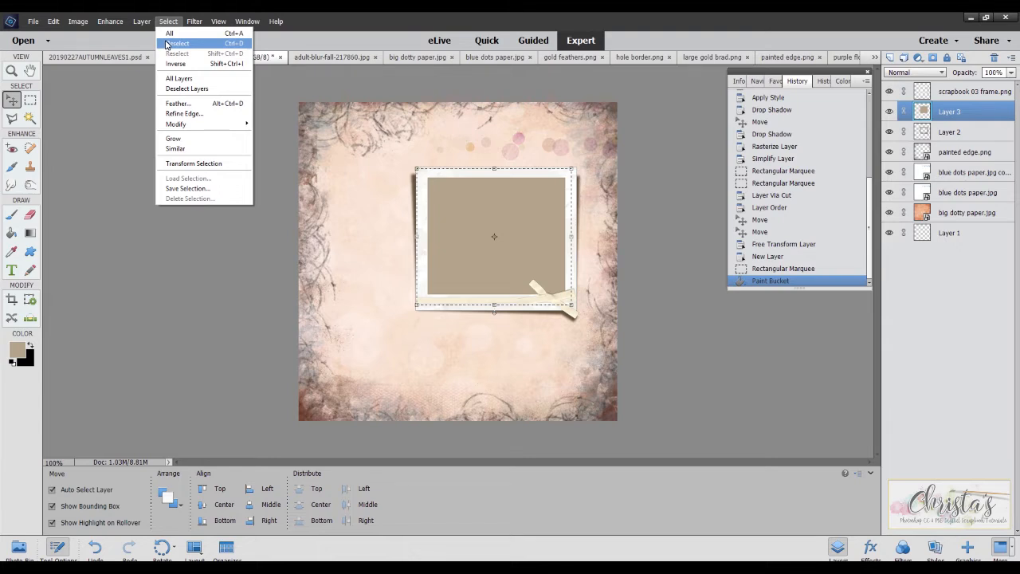
pyautogui.click(167, 44)
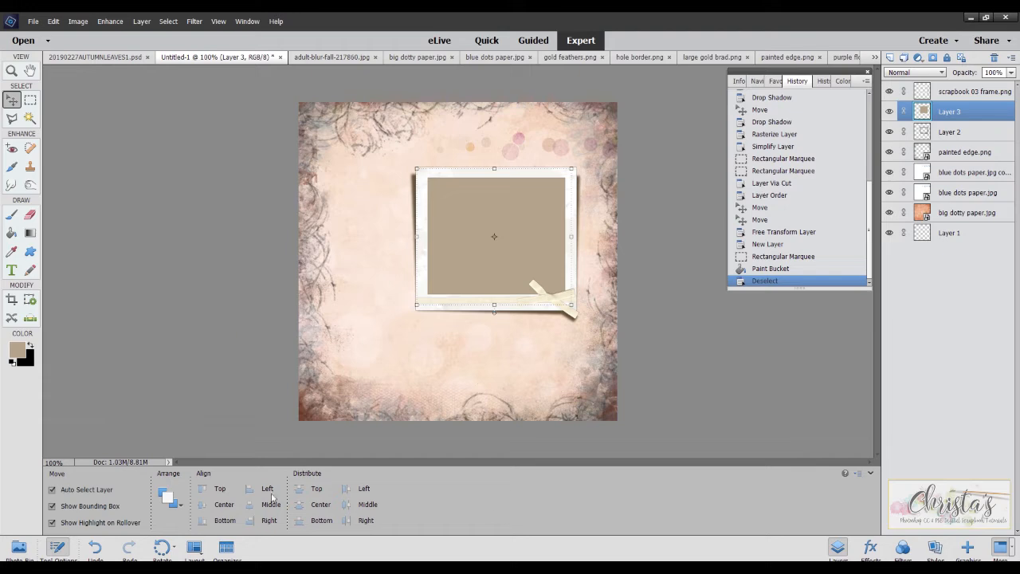
# Place the adult-blur-fall-217860.jpg photo above the tan rectangle, scale it to 57.62%, and position it behind the frame opening.
pyautogui.click(15, 550)
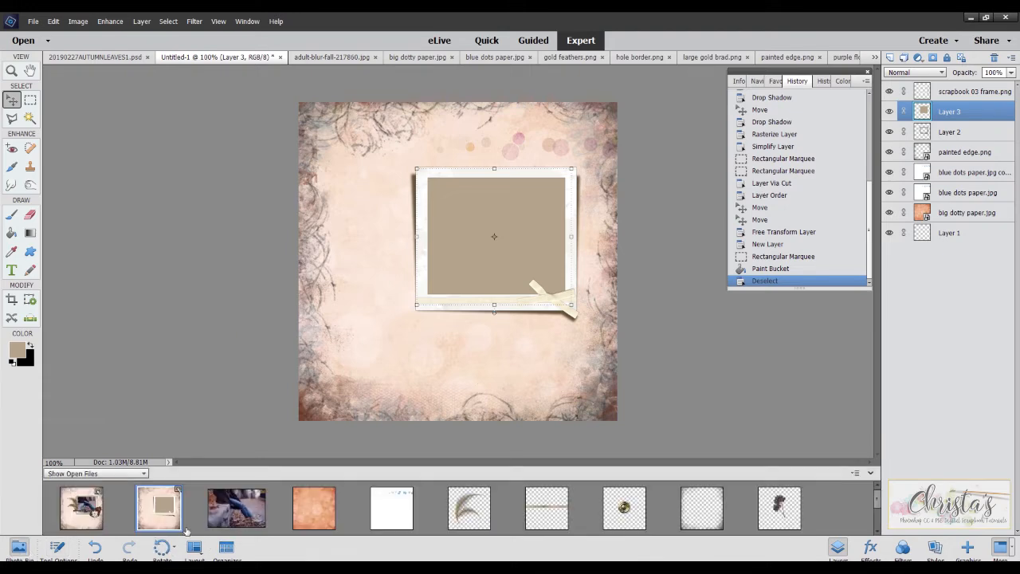
pyautogui.moveTo(229, 518); pyautogui.dragTo(488, 239)
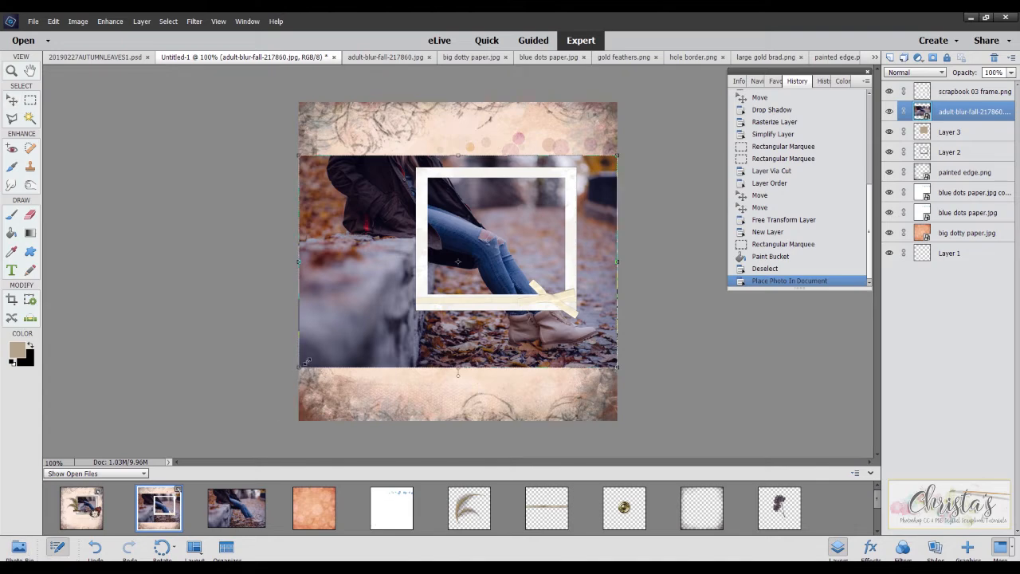
pyautogui.moveTo(306, 361); pyautogui.dragTo(413, 318)
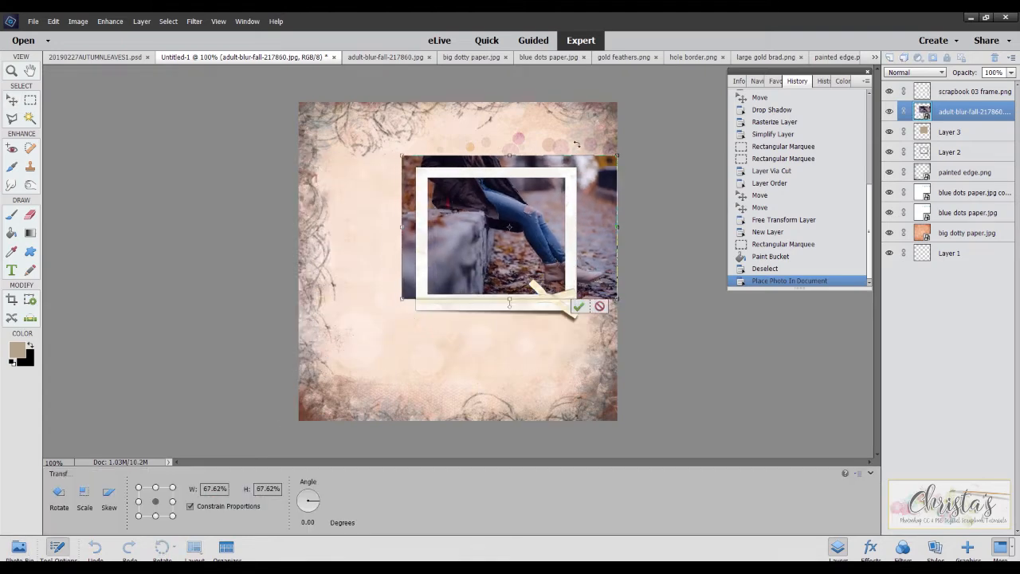
pyautogui.moveTo(617, 156); pyautogui.dragTo(586, 176)
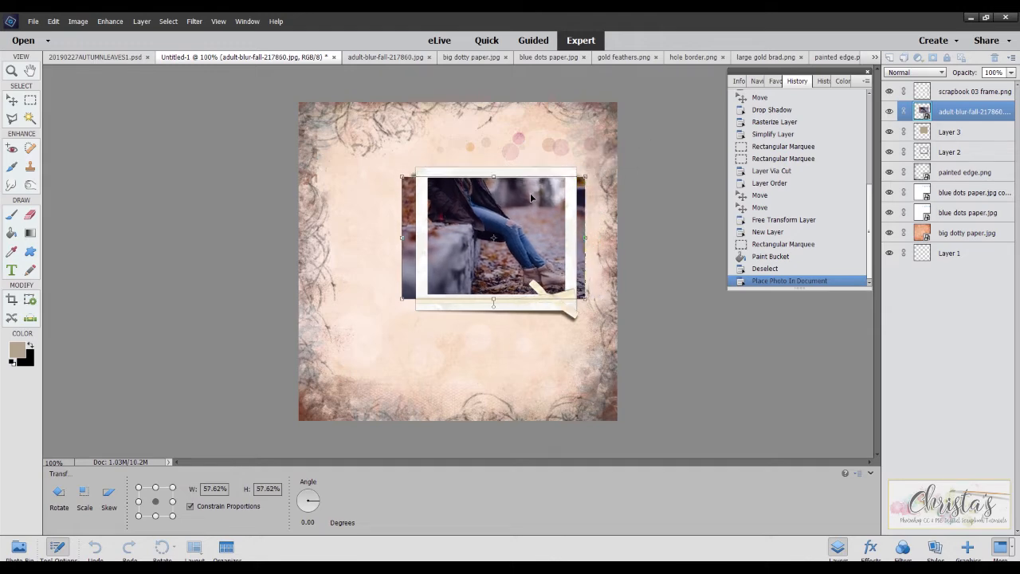
pyautogui.moveTo(530, 193); pyautogui.dragTo(524, 191)
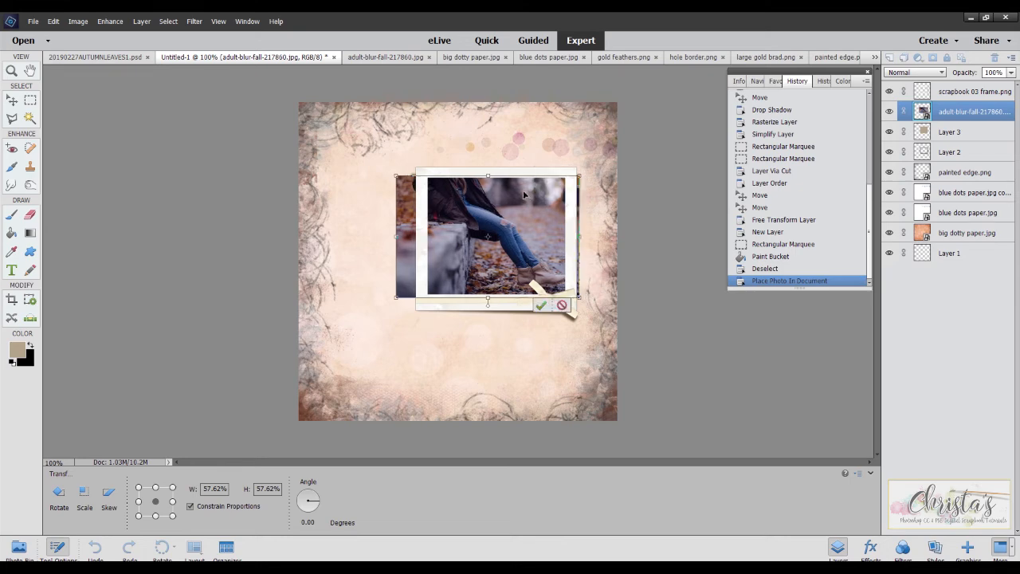
pyautogui.click(539, 307)
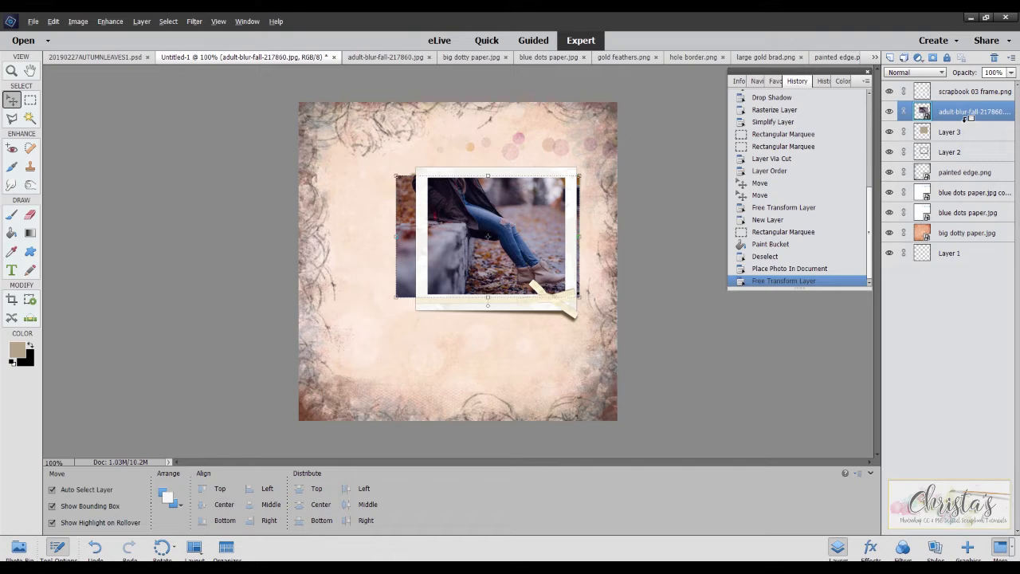
# Clip the photo to the tan rectangle, and add a new layer above the scrapbook frame clipped to the frame.
pyautogui.keyDown('alt'); pyautogui.click(969, 119); pyautogui.keyUp('alt')
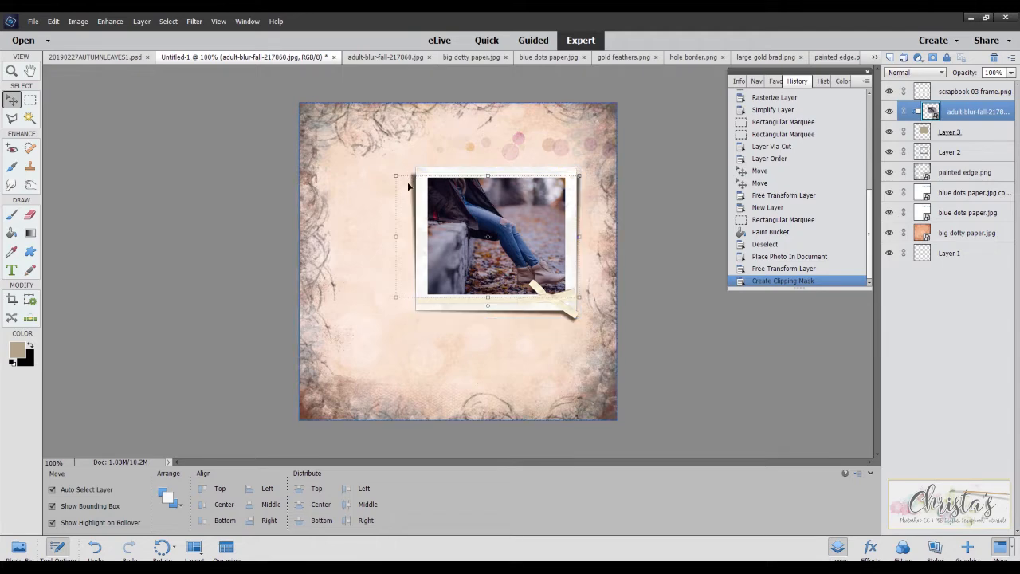
pyautogui.click(963, 93)
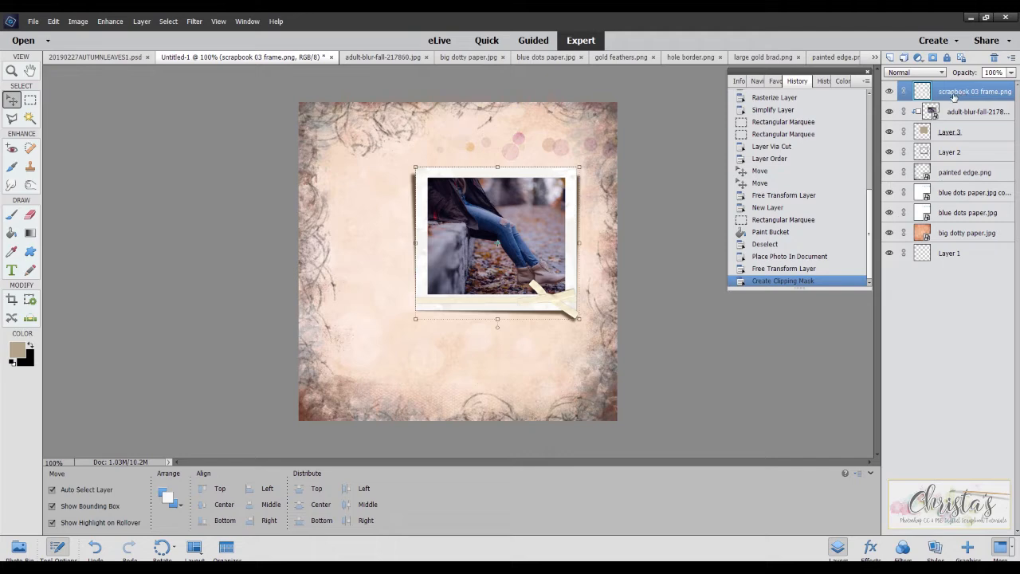
pyautogui.click(889, 58)
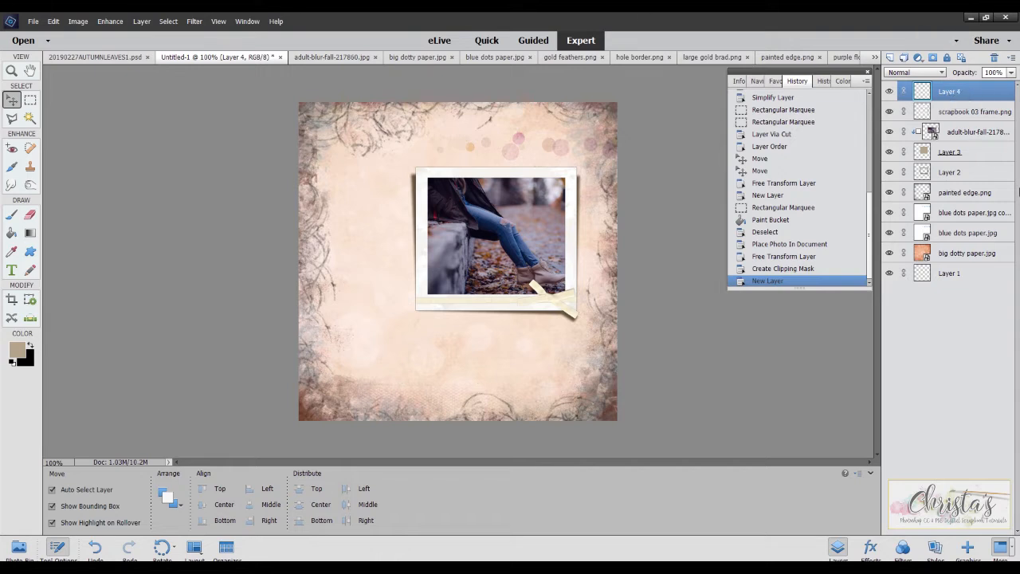
pyautogui.keyDown('alt'); pyautogui.click(979, 98); pyautogui.keyUp('alt')
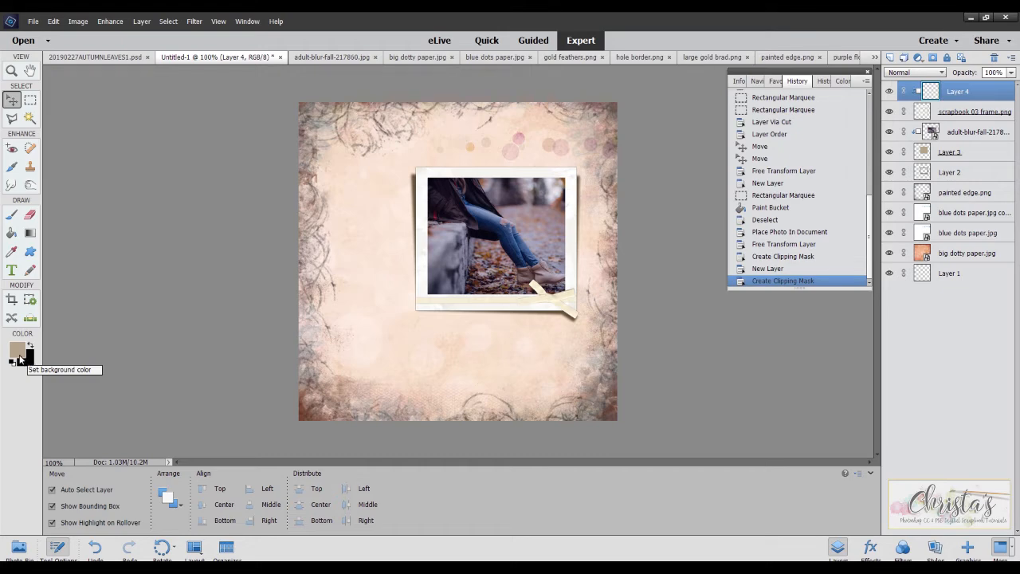
# Reset the colors to black and white, and draw a reflected black-to-transparent gradient over the frame's top edge on the clipped layer.
pyautogui.press('d')
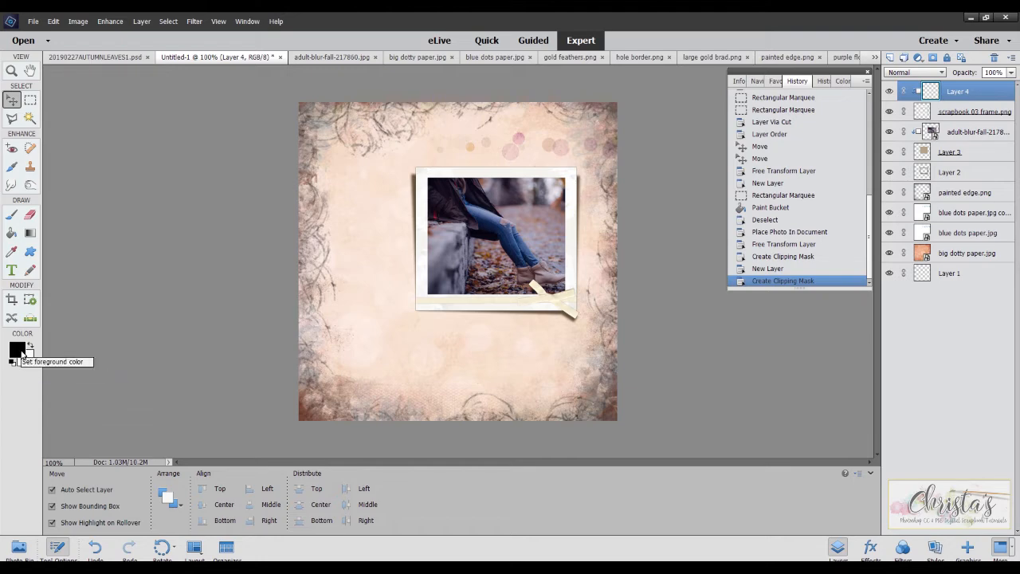
pyautogui.press('x')
pyautogui.press('x')
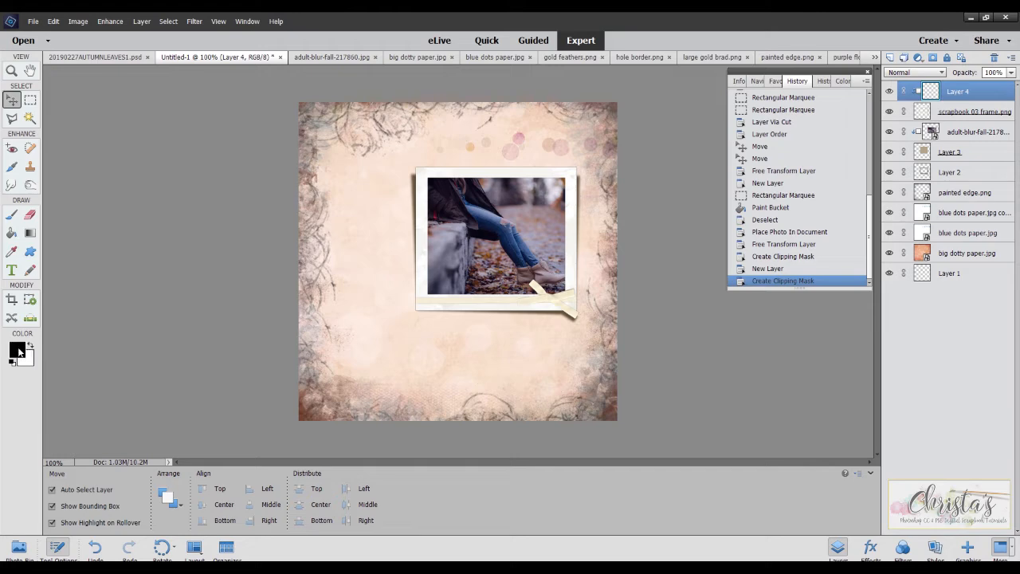
pyautogui.click(30, 233)
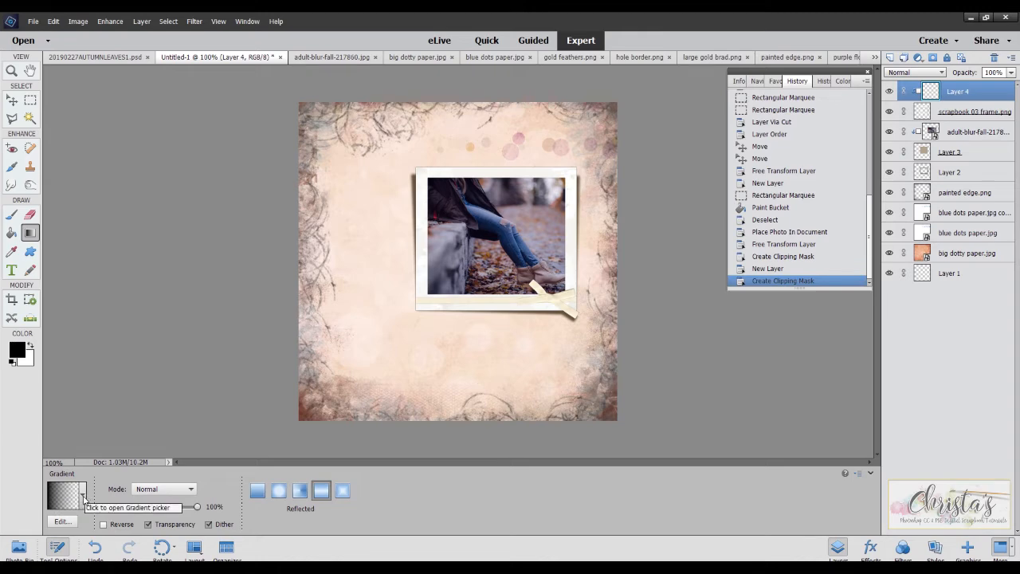
pyautogui.click(84, 498)
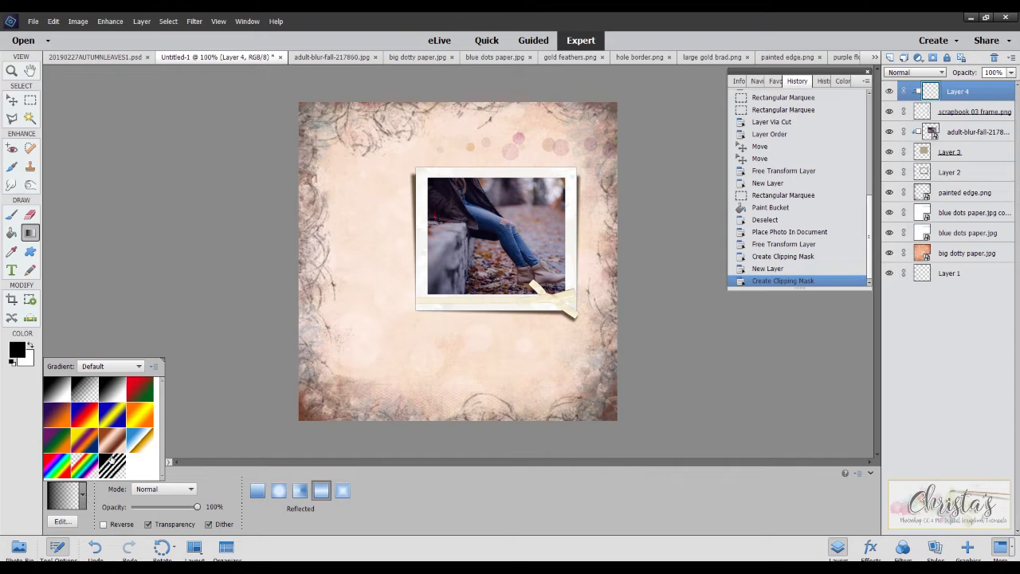
pyautogui.doubleClick(88, 389)
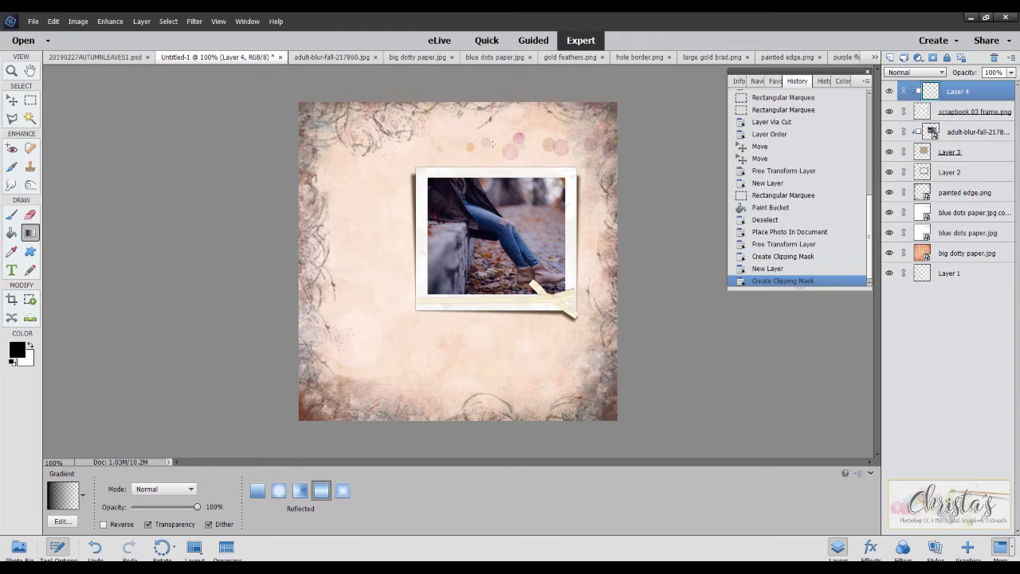
pyautogui.moveTo(493, 147); pyautogui.dragTo(493, 202)
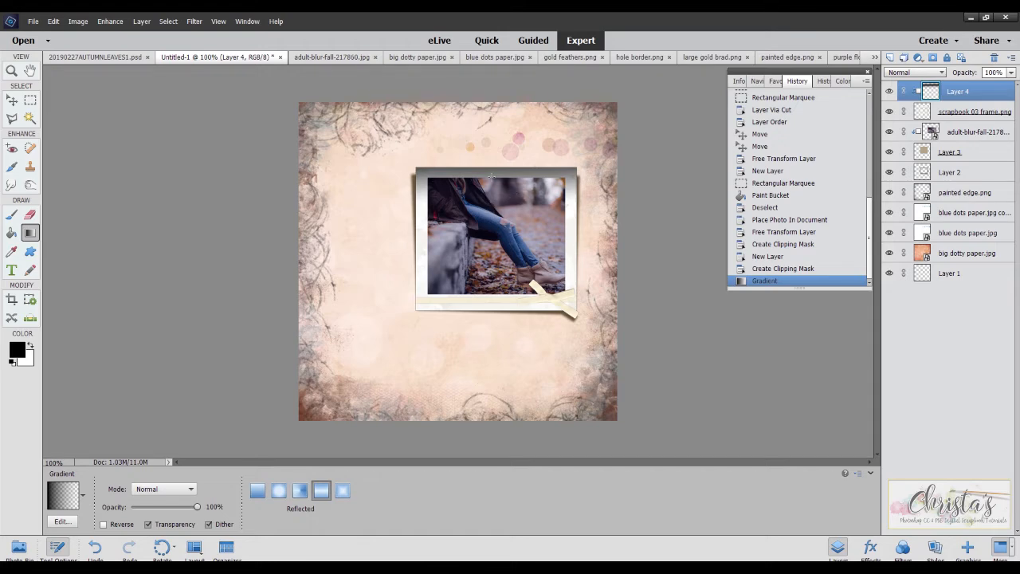
# Set the gradient layer's blend mode to Linear Burn and its opacity to 66%.
pyautogui.click(941, 73)
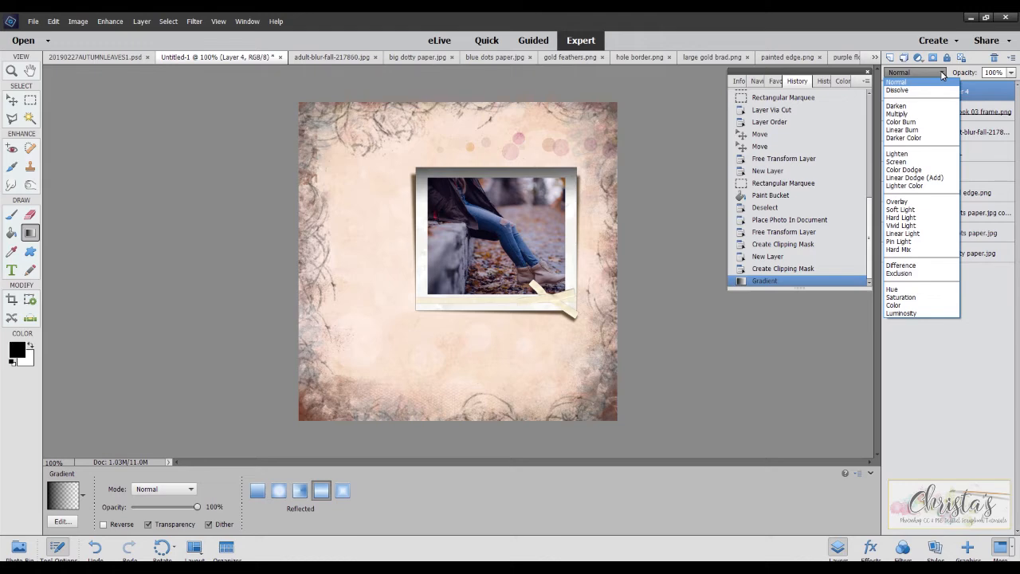
pyautogui.click(916, 129)
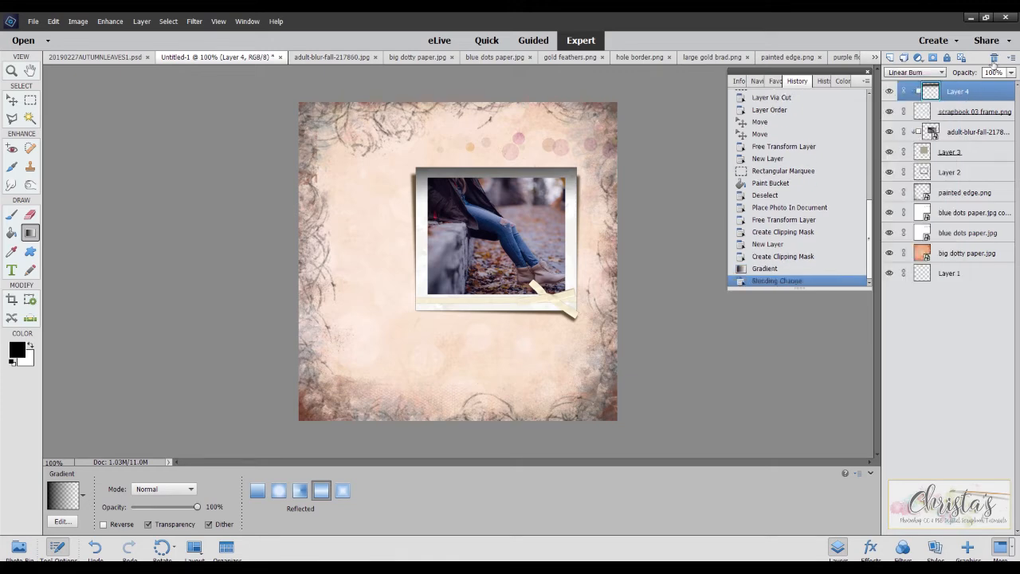
pyautogui.moveTo(970, 73); pyautogui.dragTo(959, 72)
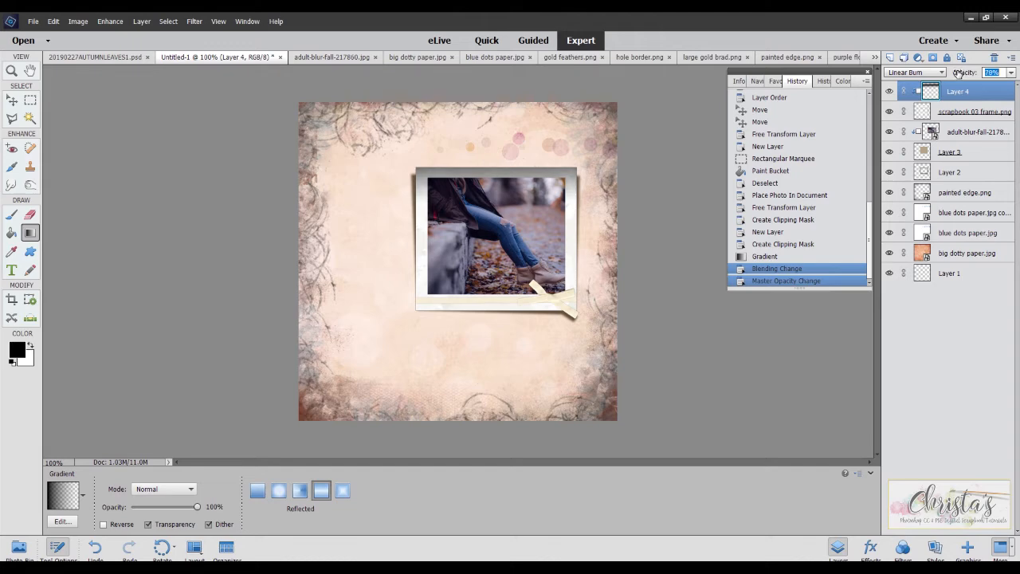
pyautogui.moveTo(959, 72); pyautogui.dragTo(951, 73)
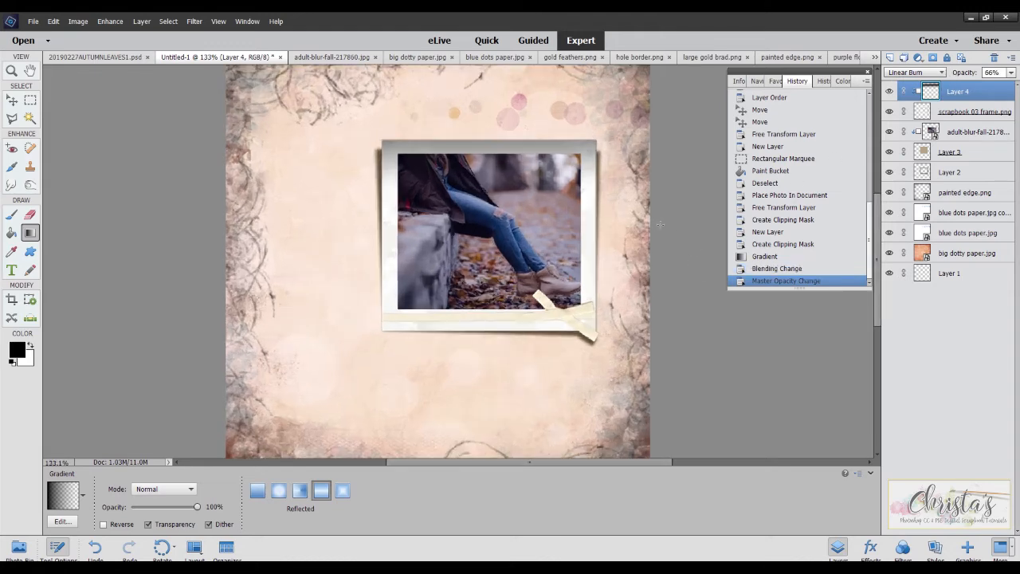
pyautogui.keyDown('alt'); pyautogui.scroll(2, 661, 225); pyautogui.keyUp('alt')
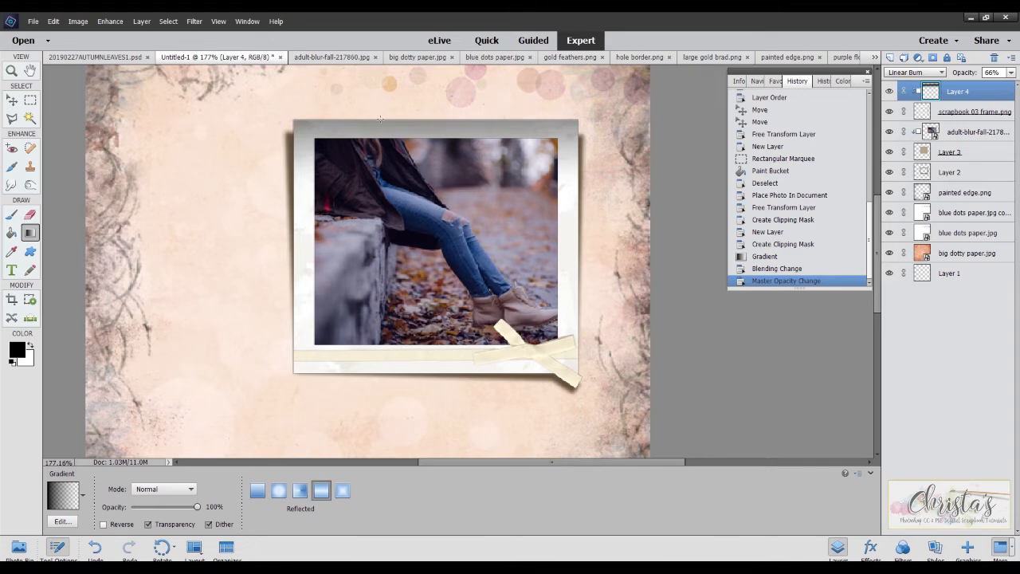
pyautogui.keyDown('alt'); pyautogui.scroll(-3, 380, 119); pyautogui.keyUp('alt')
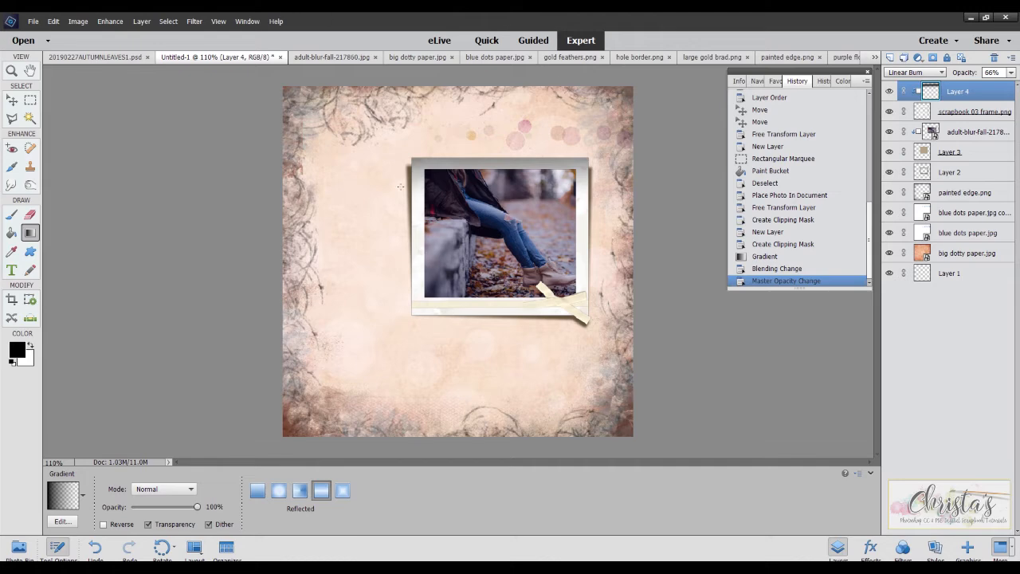
# Select the frame's shadow layer, Layer 2, and set up the Smudge tool with a 125 px brush.
pyautogui.click(947, 172)
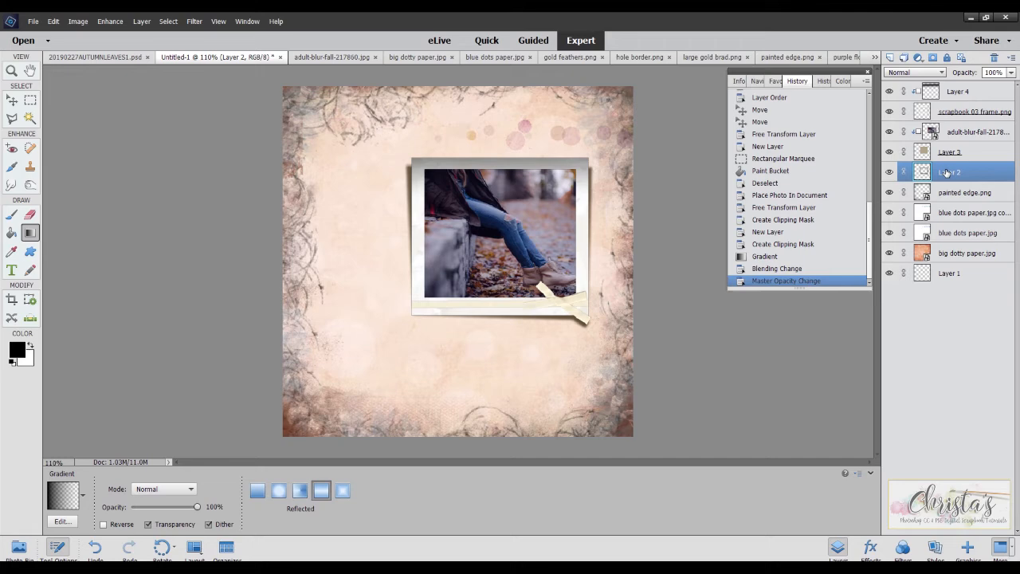
pyautogui.click(890, 173)
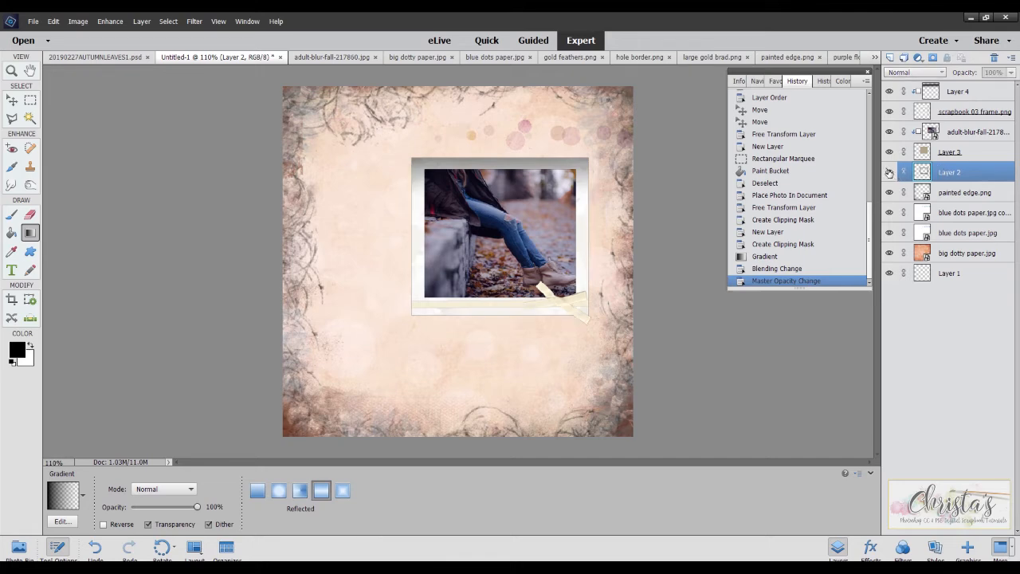
pyautogui.click(889, 173)
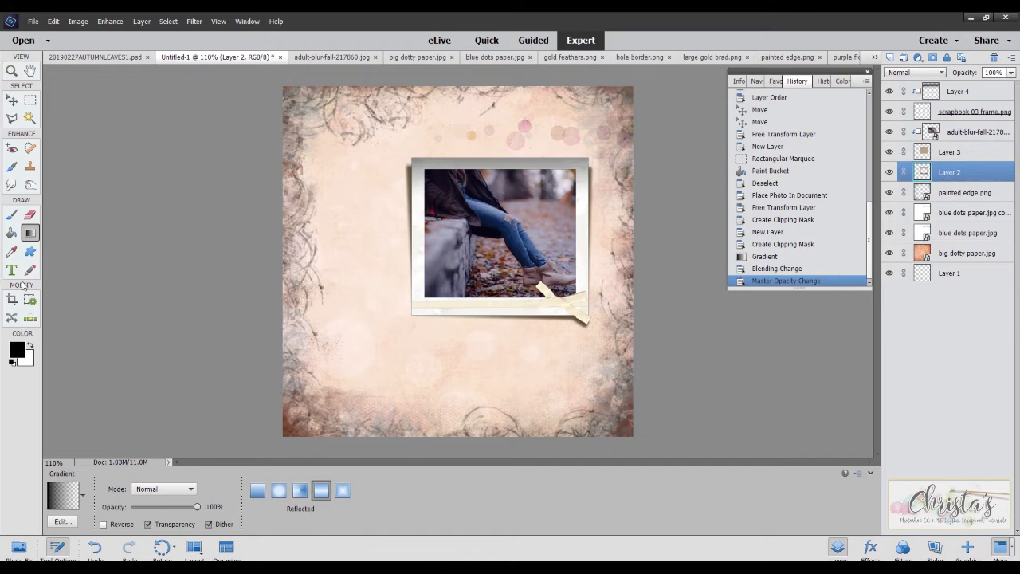
pyautogui.click(12, 185)
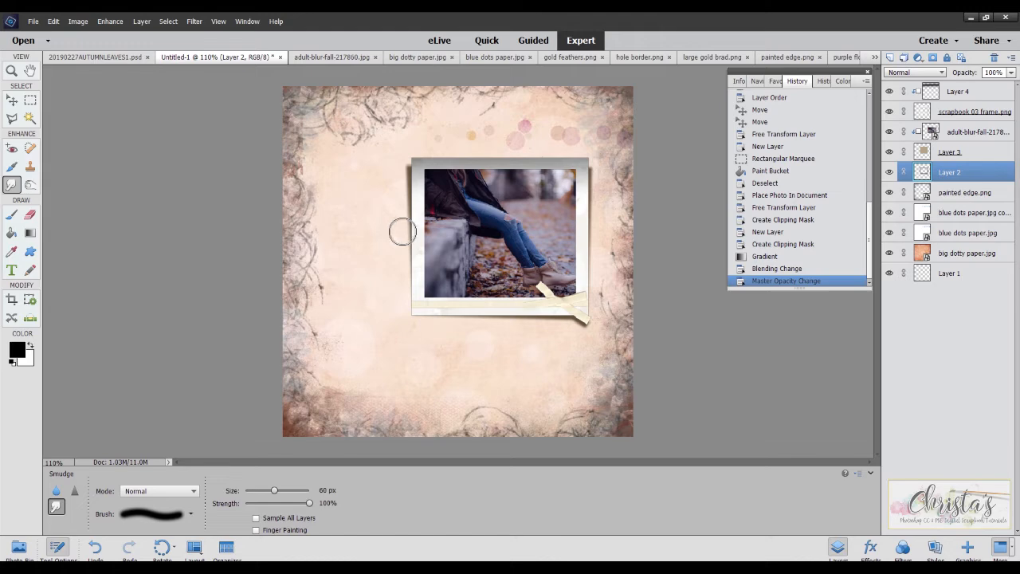
pyautogui.press(']')
pyautogui.press(']')
pyautogui.press(']')
pyautogui.press(']')
pyautogui.press(']')
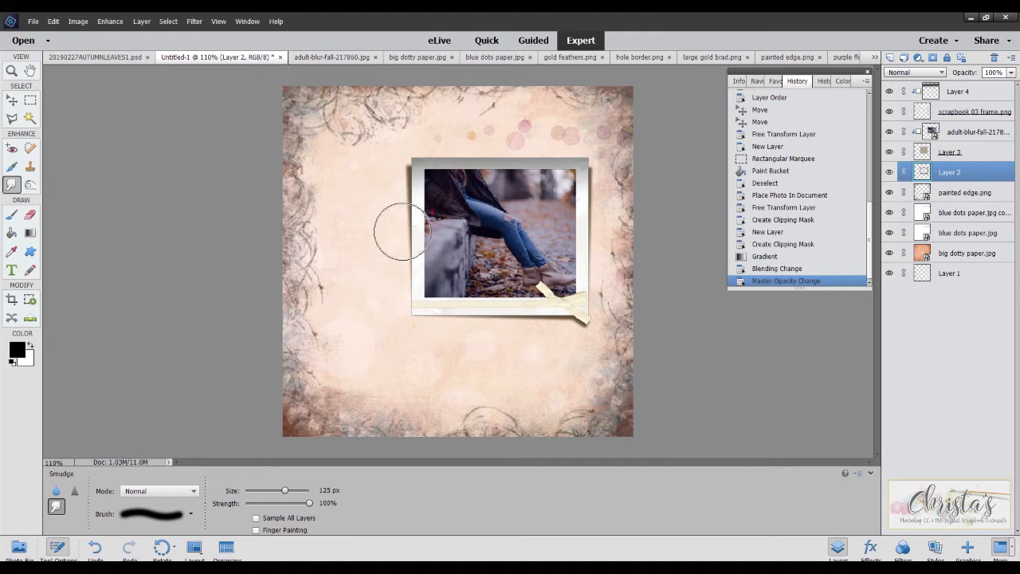
pyautogui.press(']')
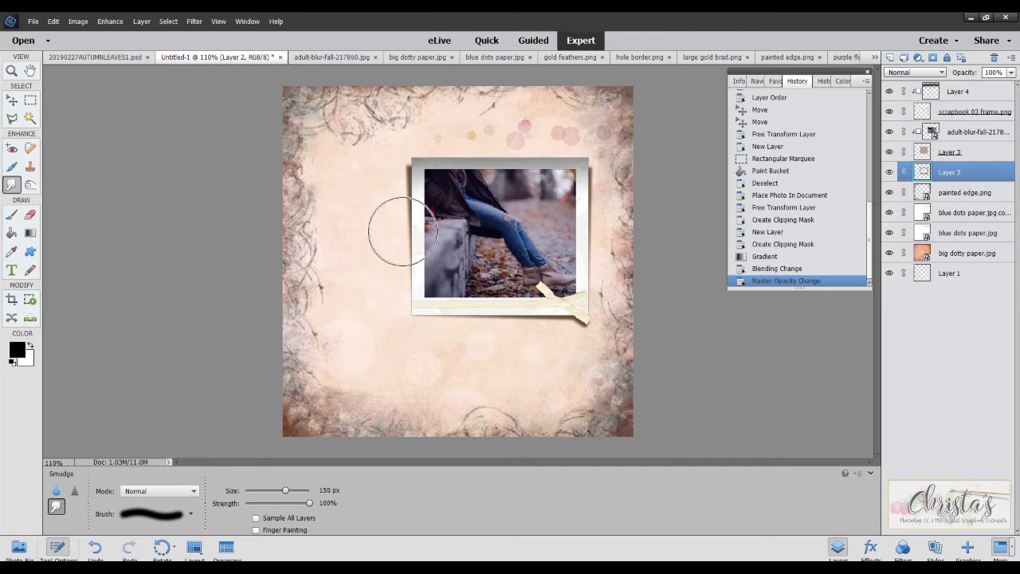
pyautogui.press('[')
pyautogui.press('[')
pyautogui.press('[')
pyautogui.press('[')
pyautogui.press('[')
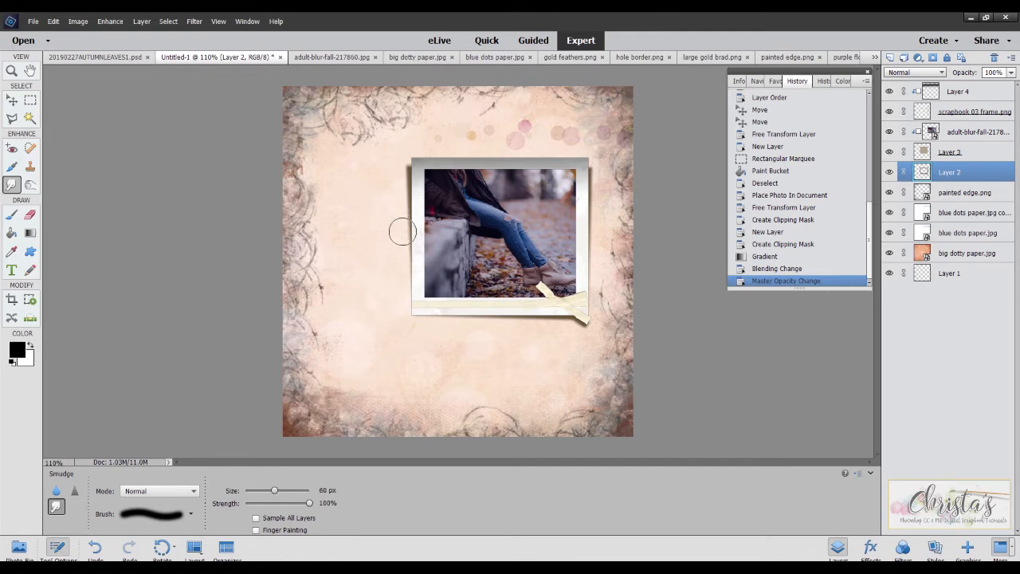
pyautogui.press(']')
pyautogui.press(']')
pyautogui.press(']')
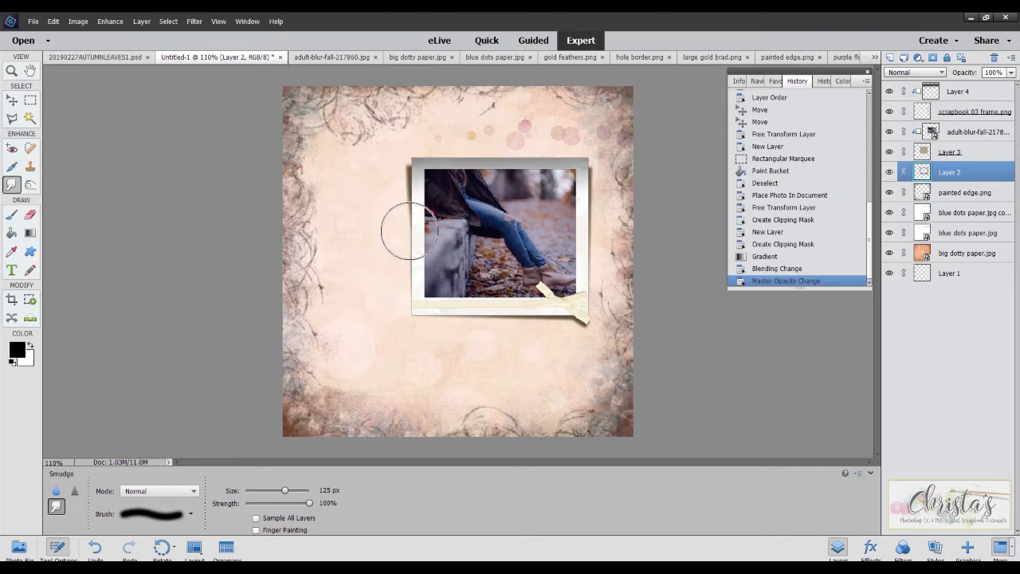
# Smudge the shadow along the middle of the frame's left edge and at its lower-left corner.
pyautogui.click(409, 229)
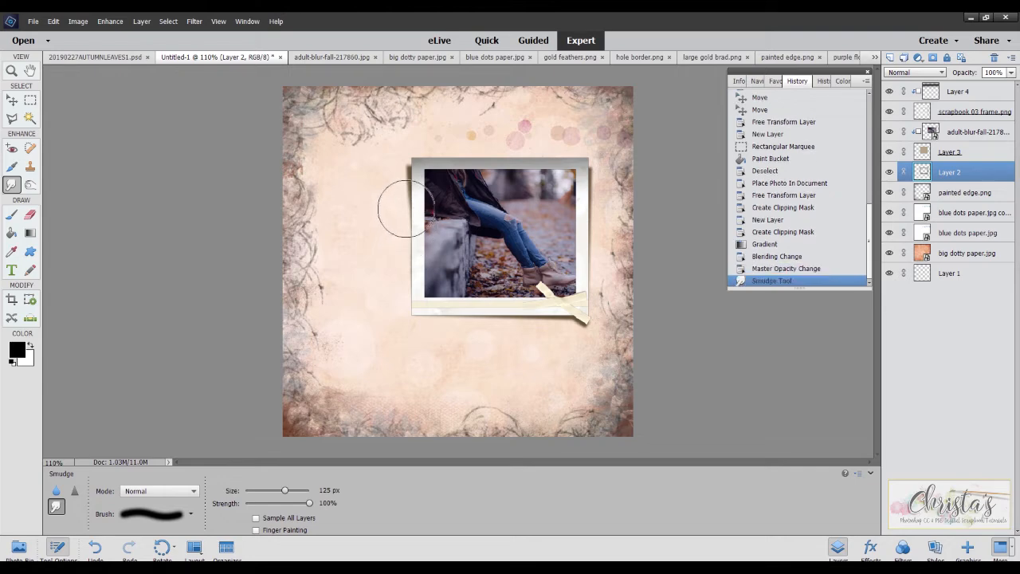
pyautogui.click(406, 209)
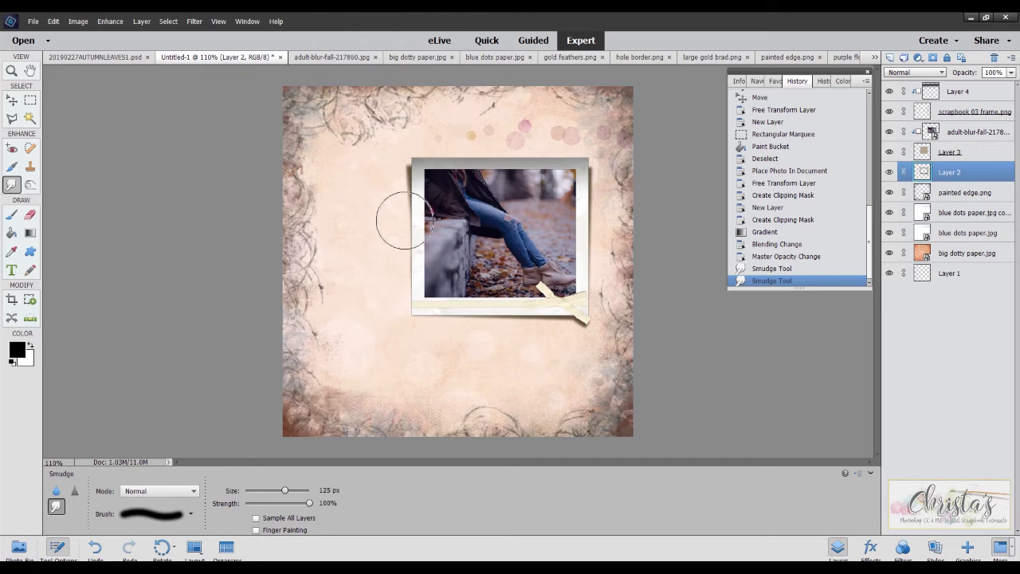
pyautogui.click(411, 229)
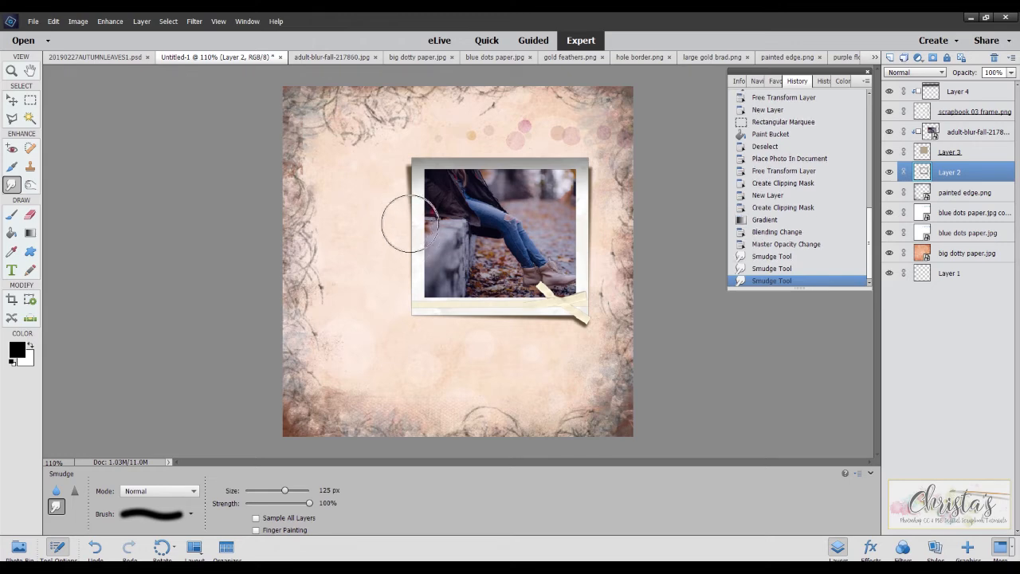
pyautogui.click(410, 223)
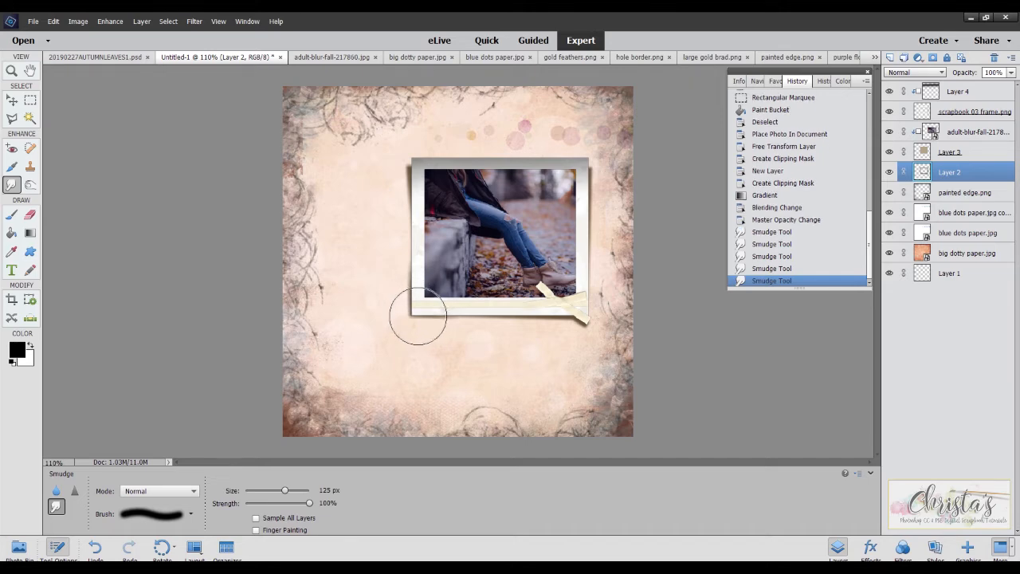
pyautogui.click(417, 308)
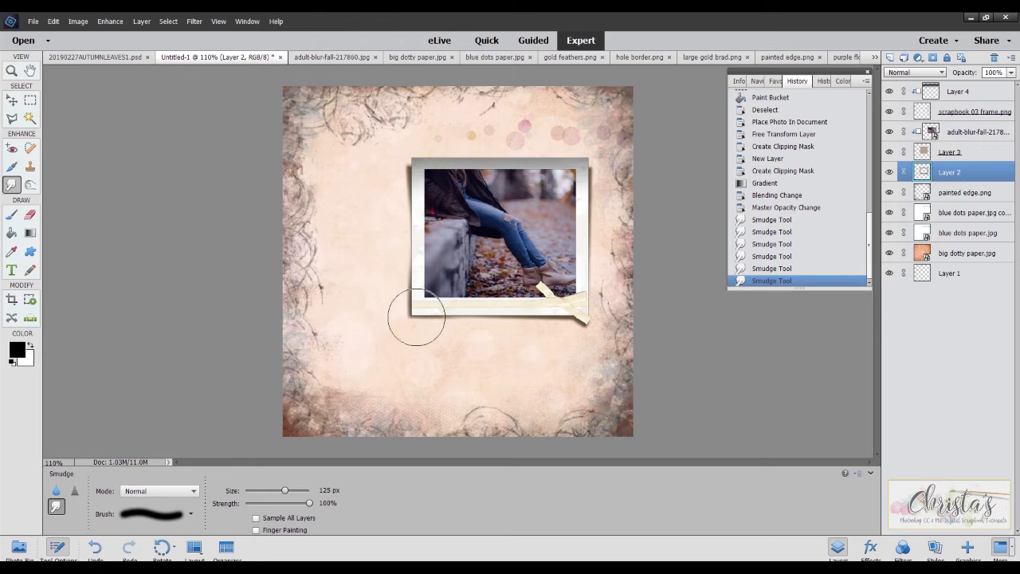
pyautogui.moveTo(413, 311); pyautogui.dragTo(424, 308)
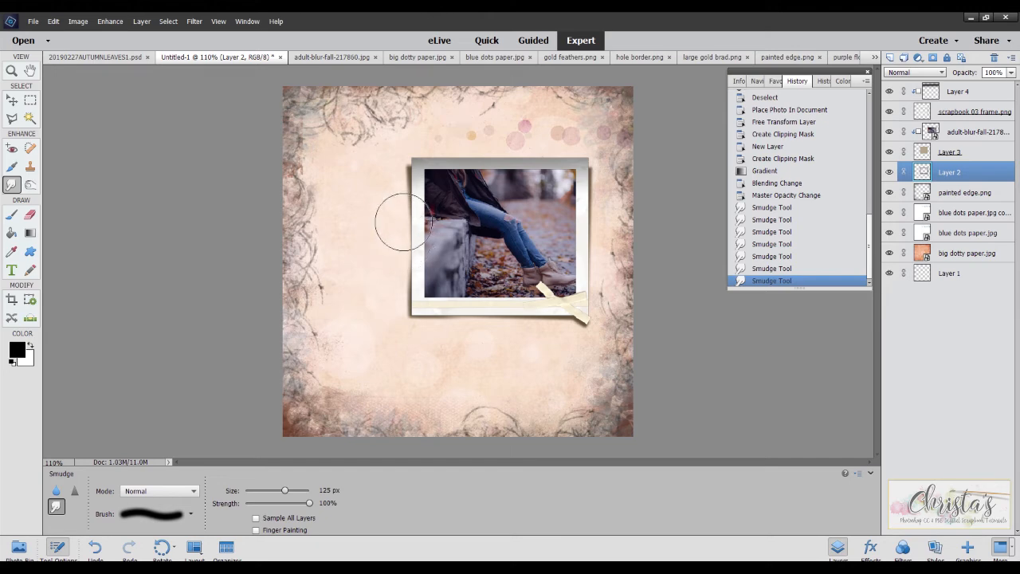
pyautogui.moveTo(403, 237); pyautogui.dragTo(402, 230)
# Try smudging the shadow outward along the frame's right edge, and revert to the history state before those strokes.
pyautogui.moveTo(575, 253); pyautogui.dragTo(594, 267)
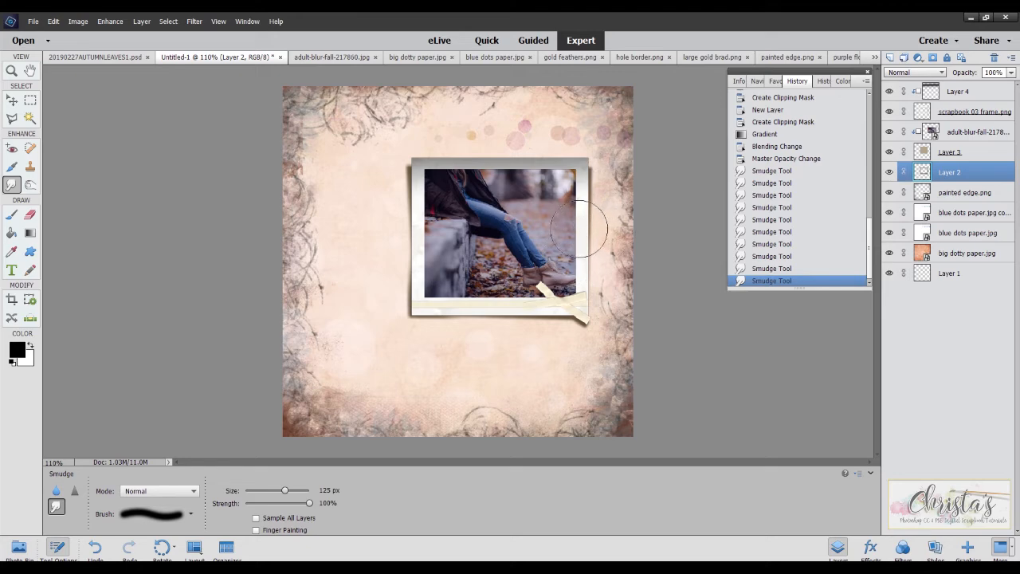
pyautogui.moveTo(580, 229)
pyautogui.mouseDown()
pyautogui.moveTo(629, 229)
pyautogui.moveTo(592, 231)
pyautogui.mouseUp()
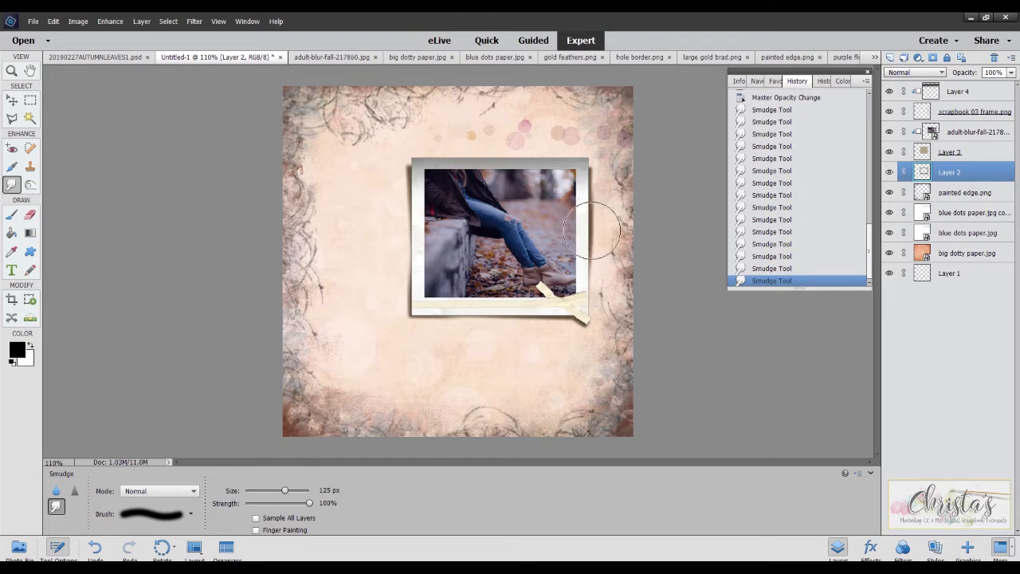
pyautogui.click(763, 196)
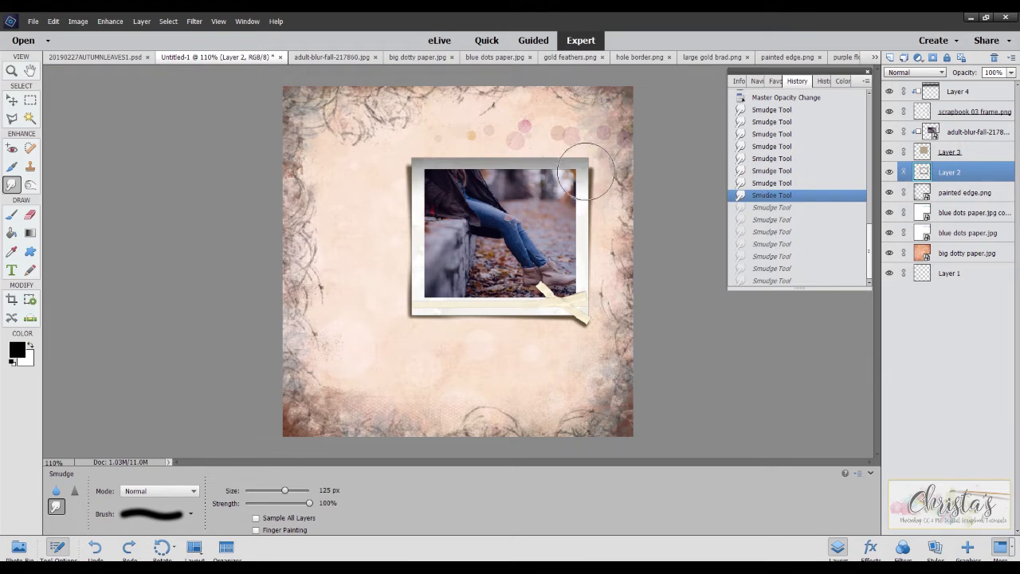
# Smudge the shadow along the upper part of the frame's right edge and outward at the lower-right corner near the ribbon.
pyautogui.moveTo(585, 170); pyautogui.dragTo(590, 199)
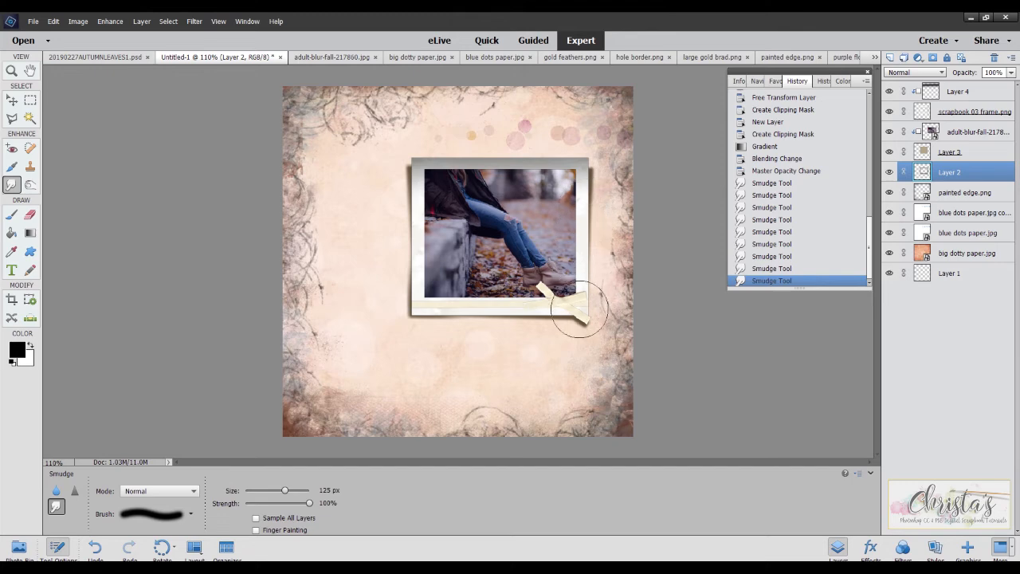
pyautogui.moveTo(578, 311)
pyautogui.mouseDown()
pyautogui.moveTo(581, 296)
pyautogui.moveTo(576, 312)
pyautogui.moveTo(588, 304)
pyautogui.mouseUp()
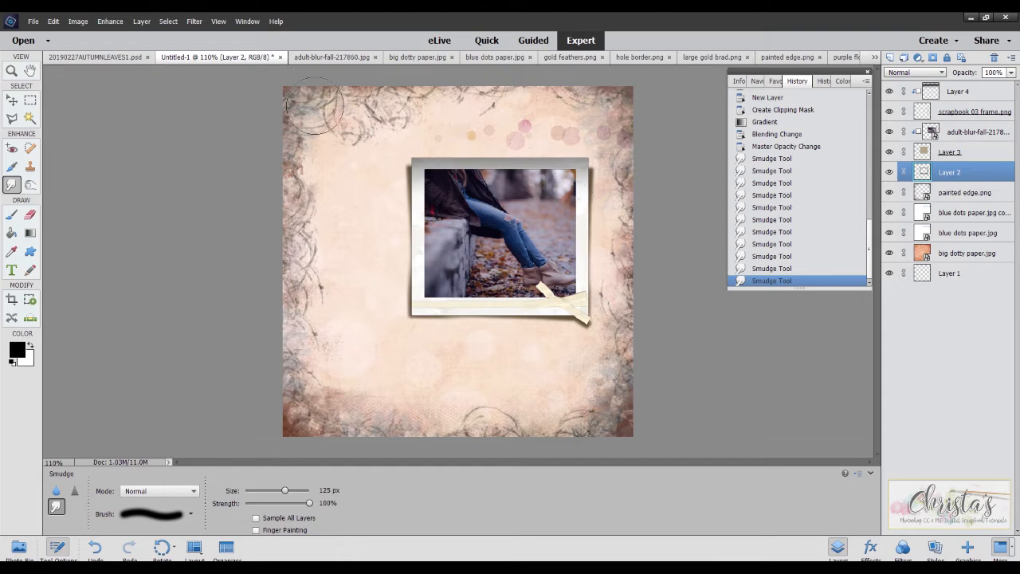
pyautogui.click(11, 100)
pyautogui.click(194, 22)
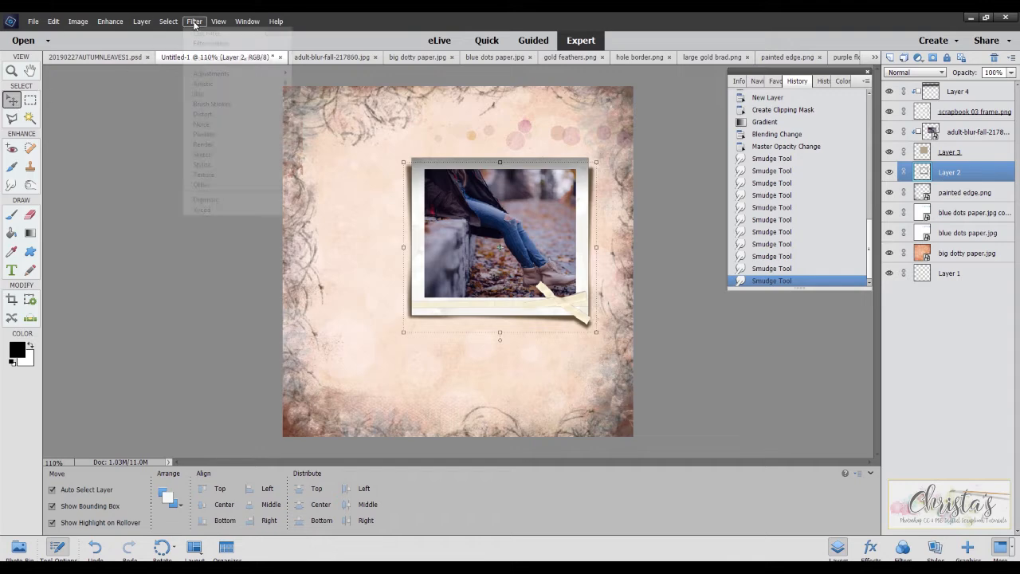
pyautogui.moveTo(210, 97)
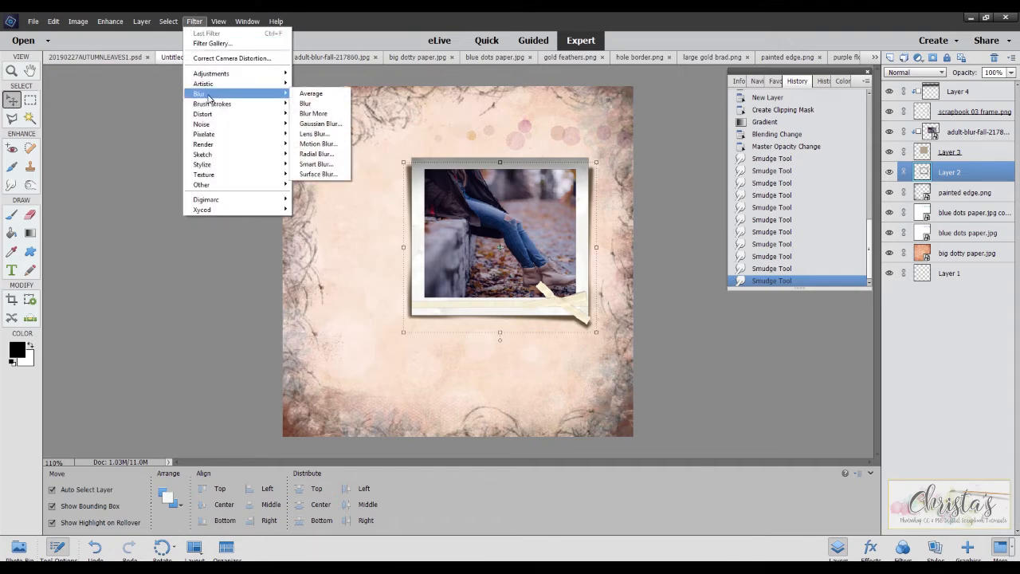
pyautogui.click(321, 124)
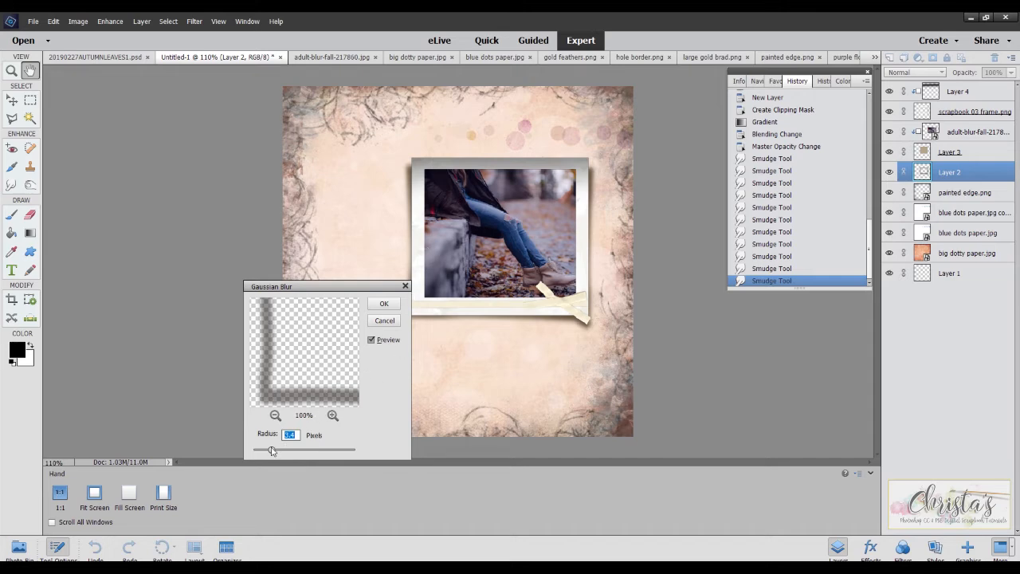
pyautogui.moveTo(271, 452); pyautogui.dragTo(262, 452)
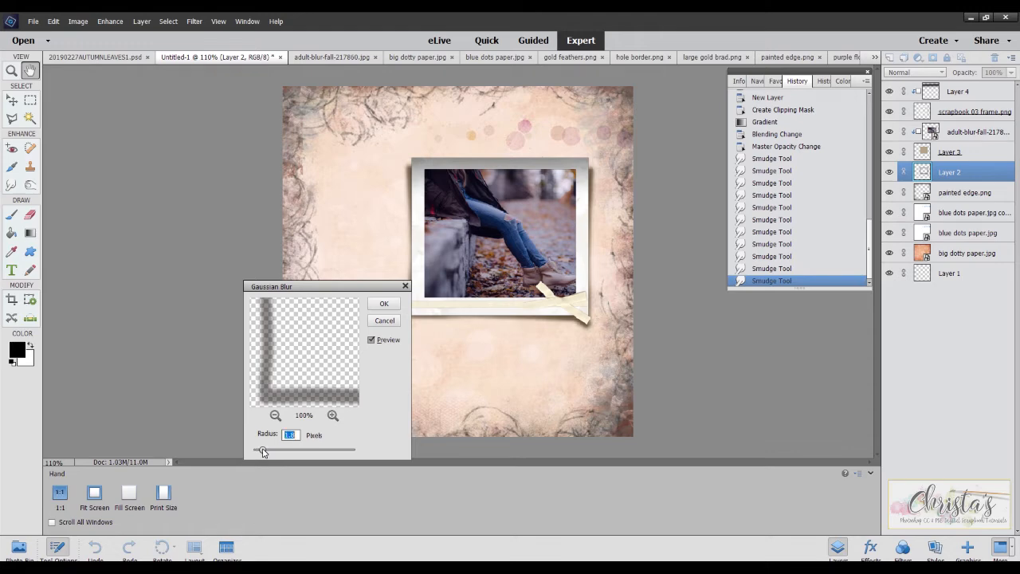
pyautogui.click(385, 322)
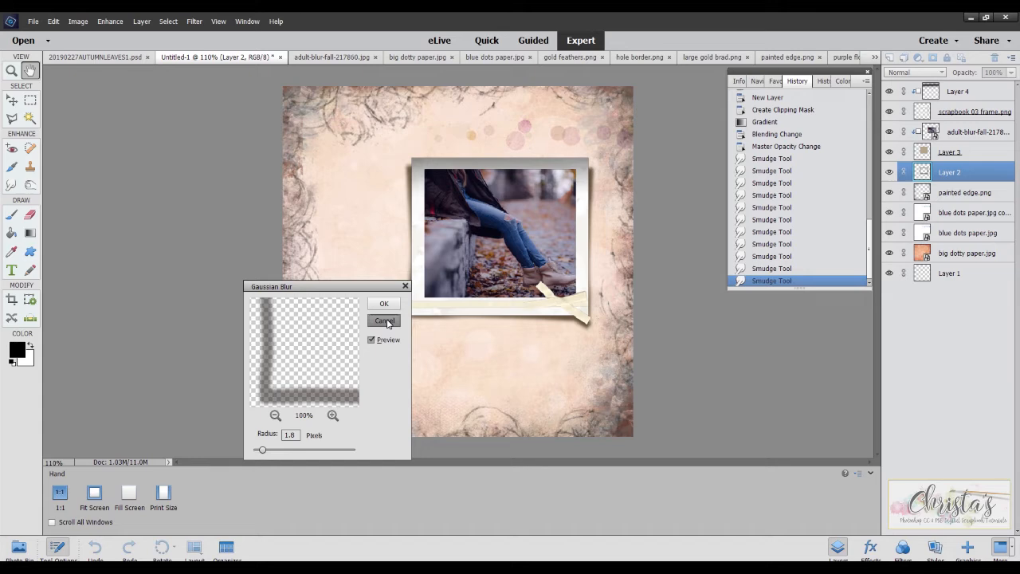
pyautogui.press('v')
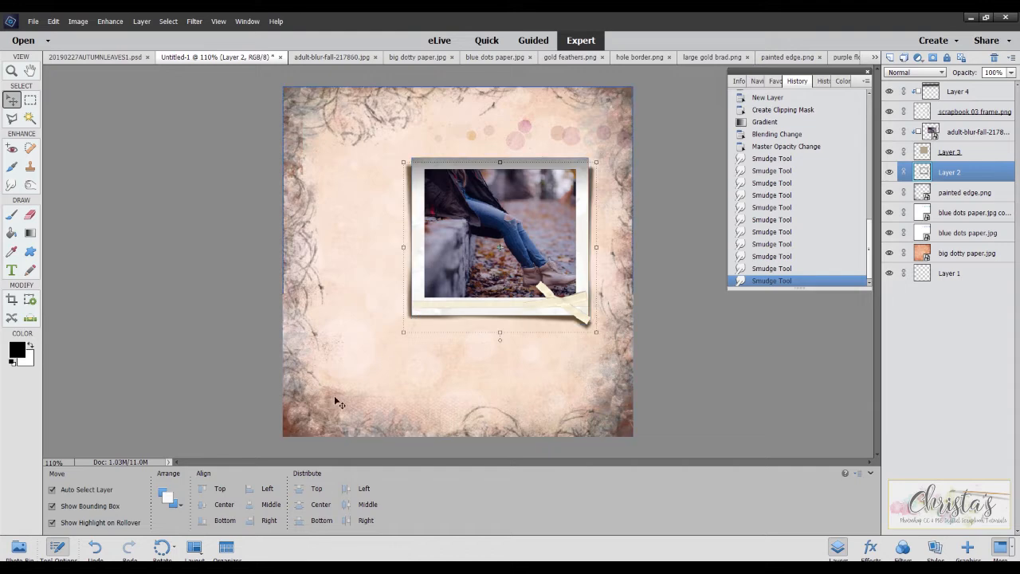
# Add gold feathers.png to the page, scaled to 38.27% over the frame's left edge, as the topmost layer.
pyautogui.click(19, 548)
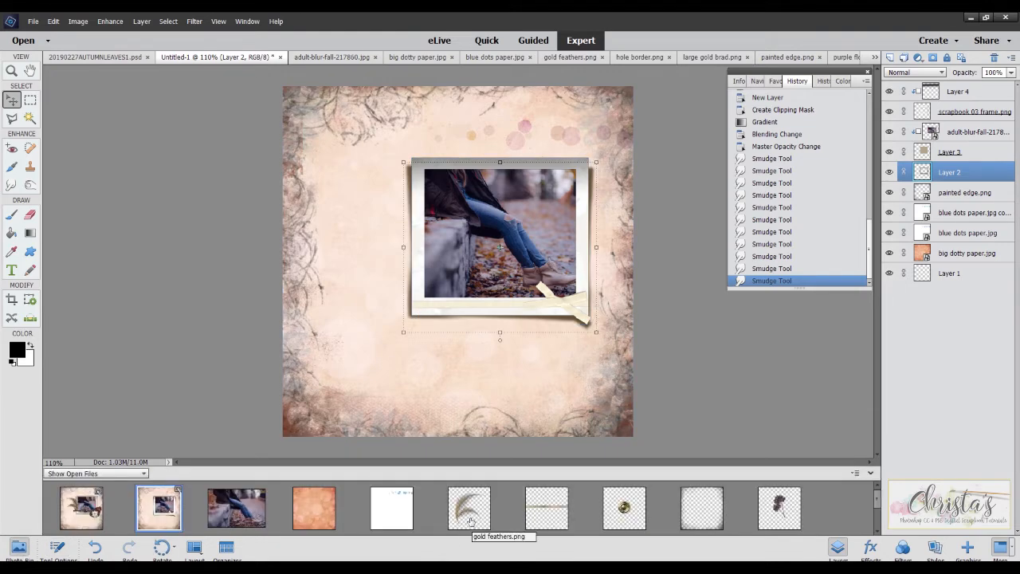
pyautogui.moveTo(469, 517); pyautogui.dragTo(473, 235)
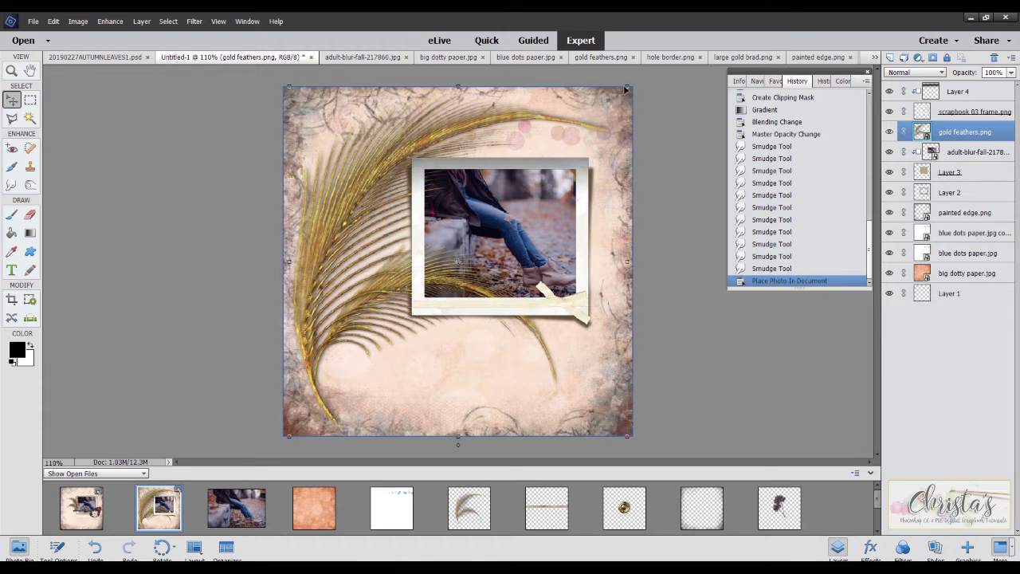
pyautogui.moveTo(628, 84); pyautogui.dragTo(365, 254)
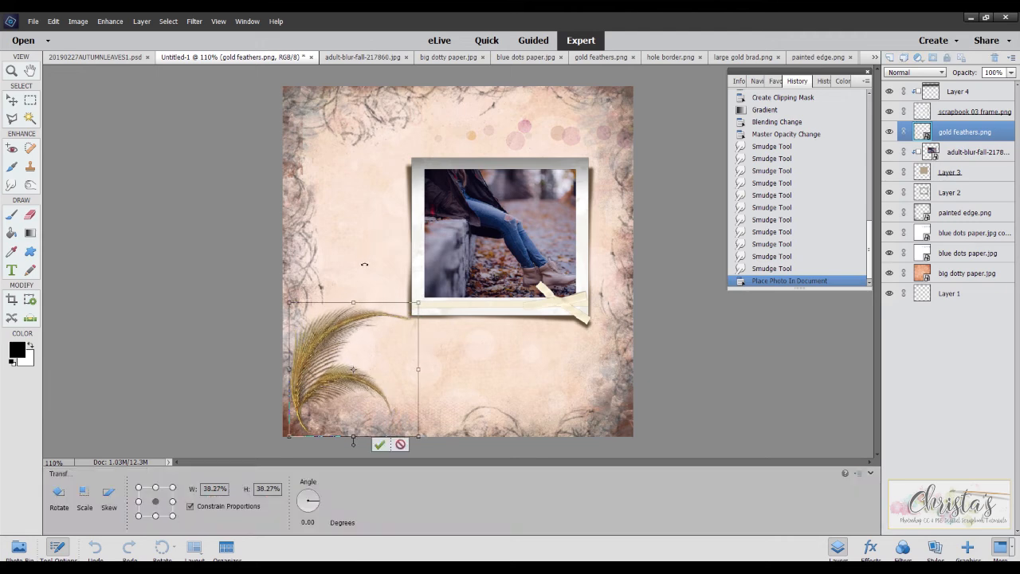
pyautogui.moveTo(348, 330); pyautogui.dragTo(412, 193)
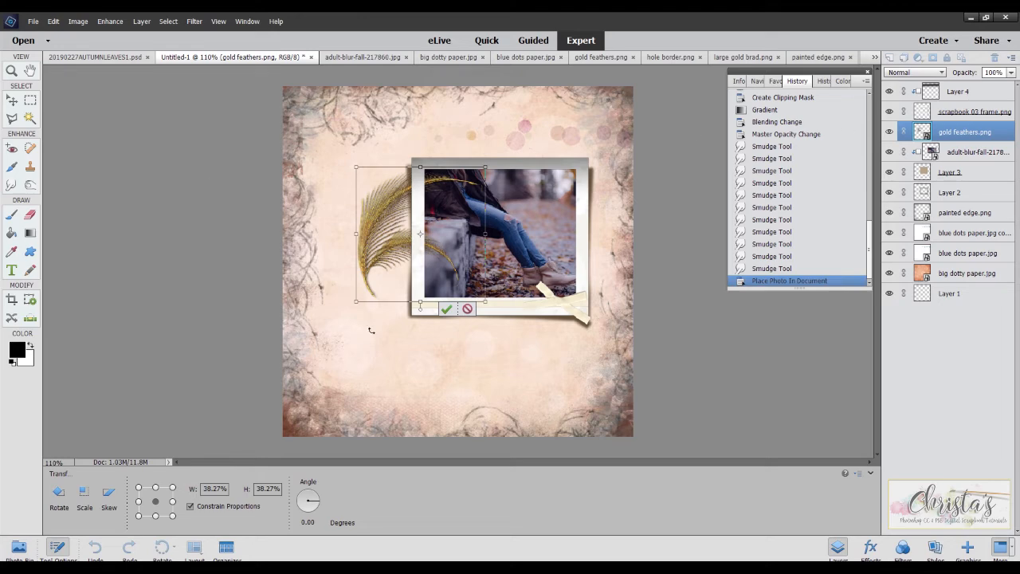
pyautogui.click(446, 309)
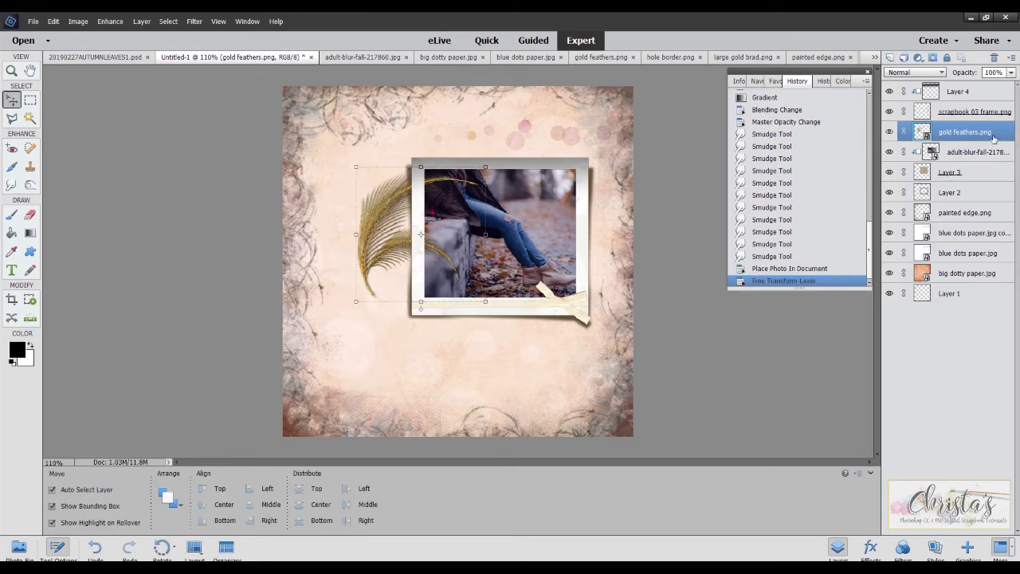
pyautogui.moveTo(966, 134); pyautogui.dragTo(959, 99)
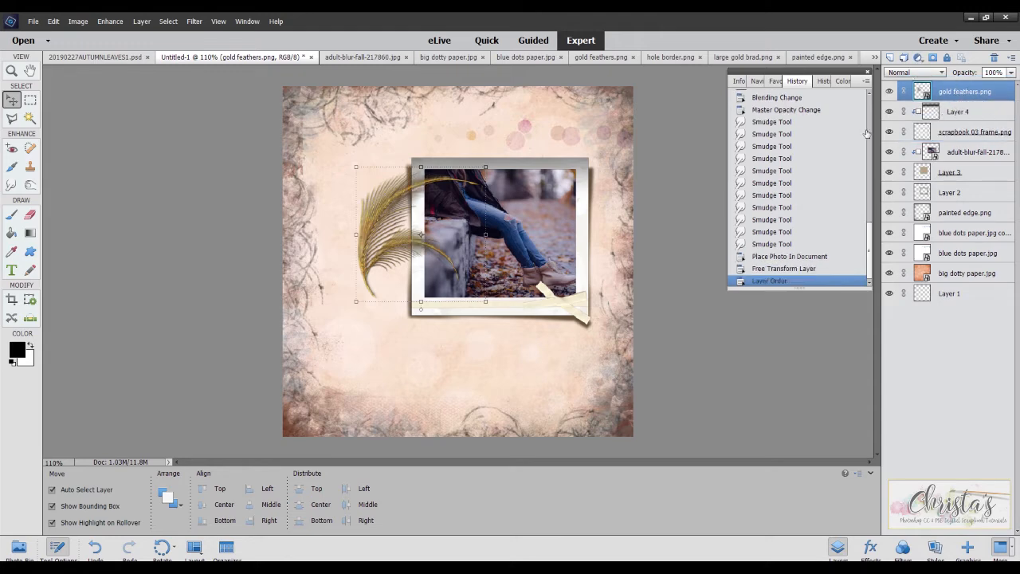
# Mirror the gold feathers horizontally and place them slightly smaller at the upper part of the frame's left edge.
pyautogui.moveTo(485, 234); pyautogui.dragTo(227, 235)
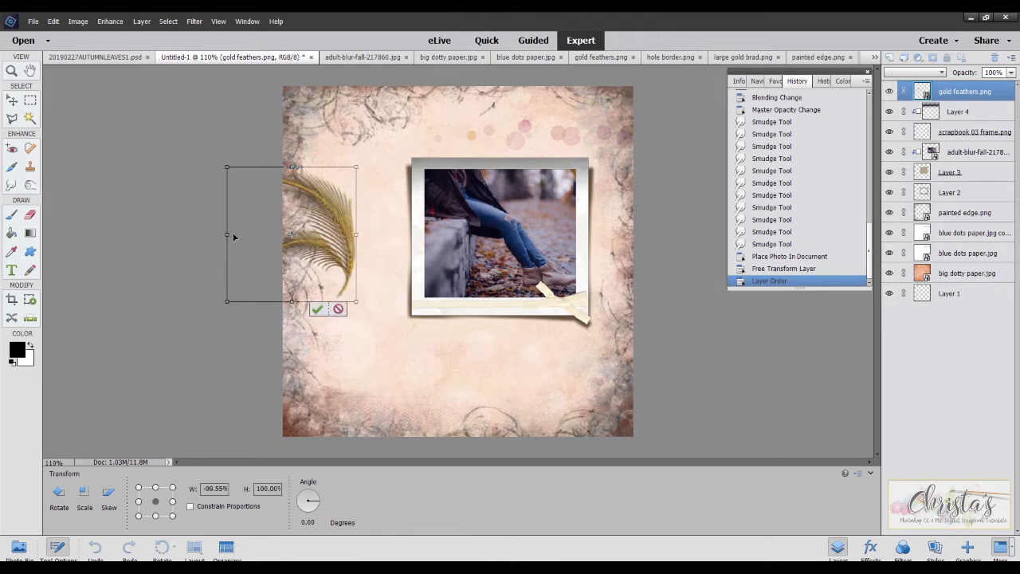
pyautogui.moveTo(344, 222); pyautogui.dragTo(420, 217)
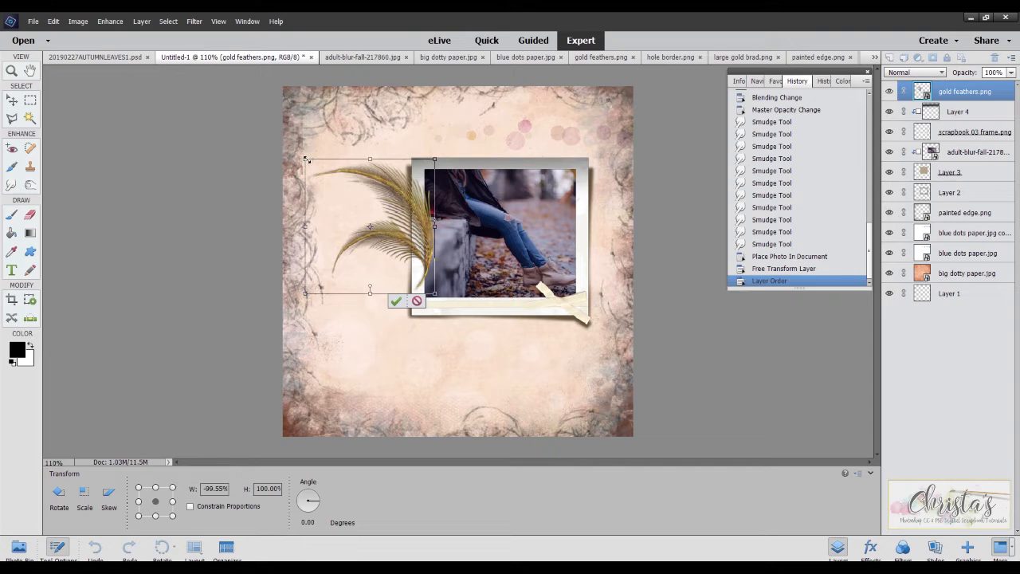
pyautogui.moveTo(307, 161); pyautogui.dragTo(332, 180)
pyautogui.moveTo(413, 207); pyautogui.dragTo(403, 181)
pyautogui.click(385, 271)
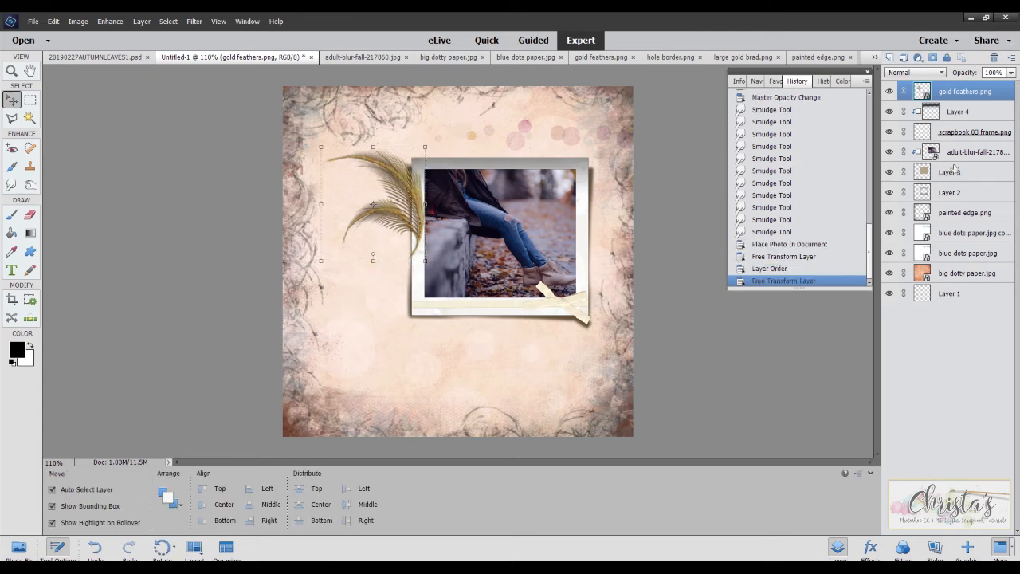
# Apply the Low drop shadow style to the gold feathers layer.
pyautogui.click(936, 548)
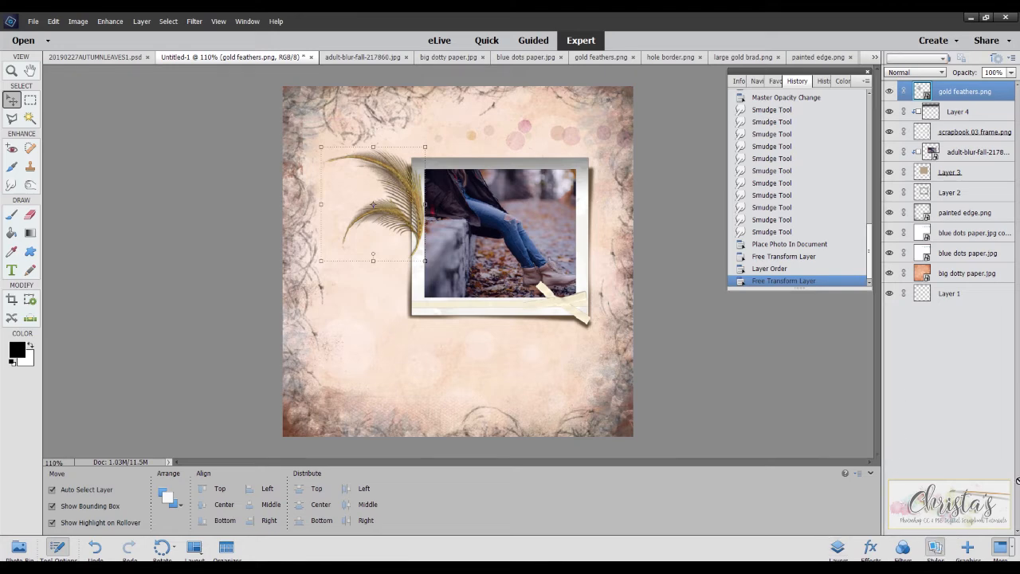
pyautogui.click(979, 88)
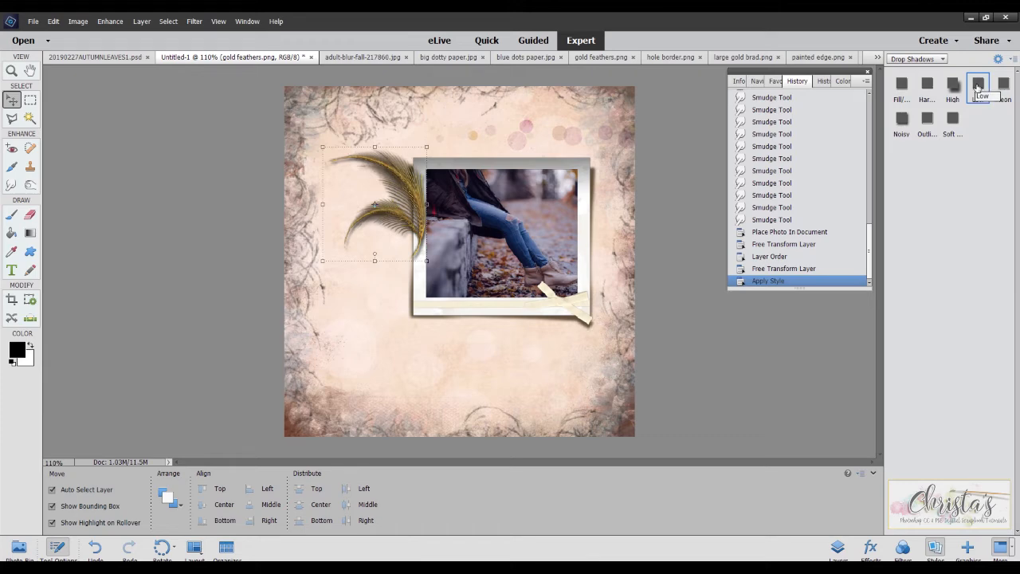
pyautogui.click(839, 548)
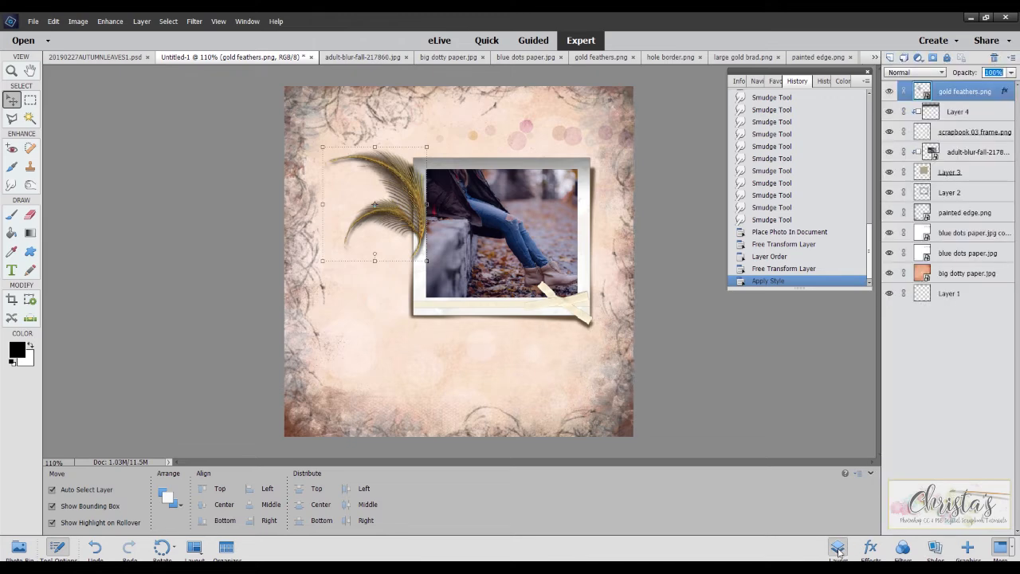
# Set the feathers' drop shadow color to dark brown, 33210a.
pyautogui.doubleClick(1004, 93)
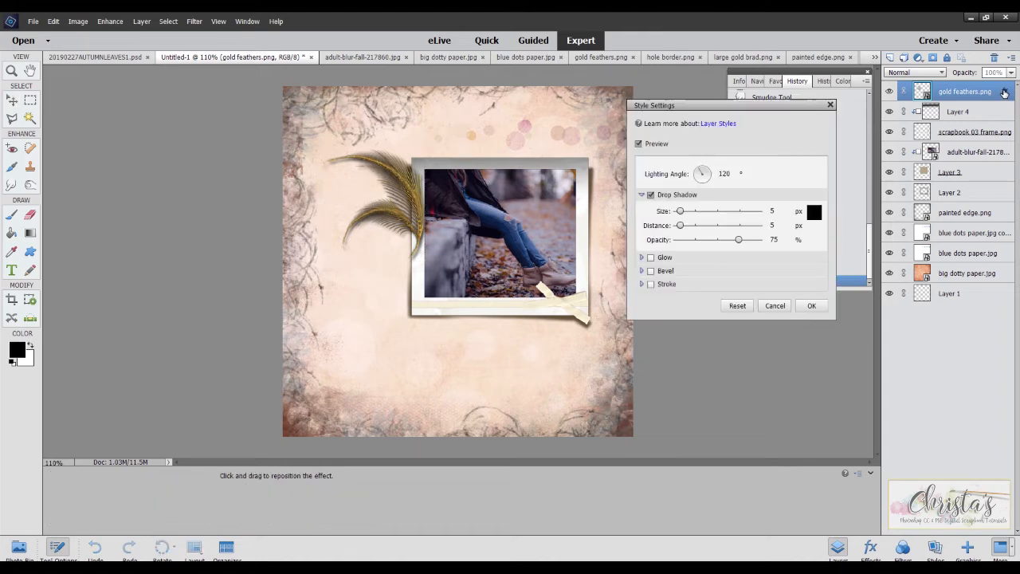
pyautogui.click(814, 211)
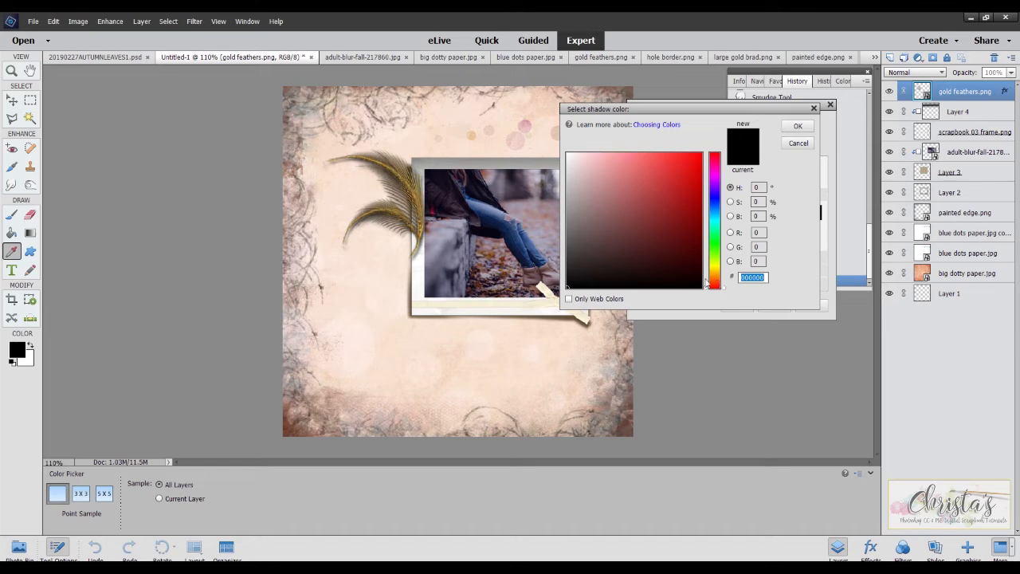
pyautogui.click(715, 276)
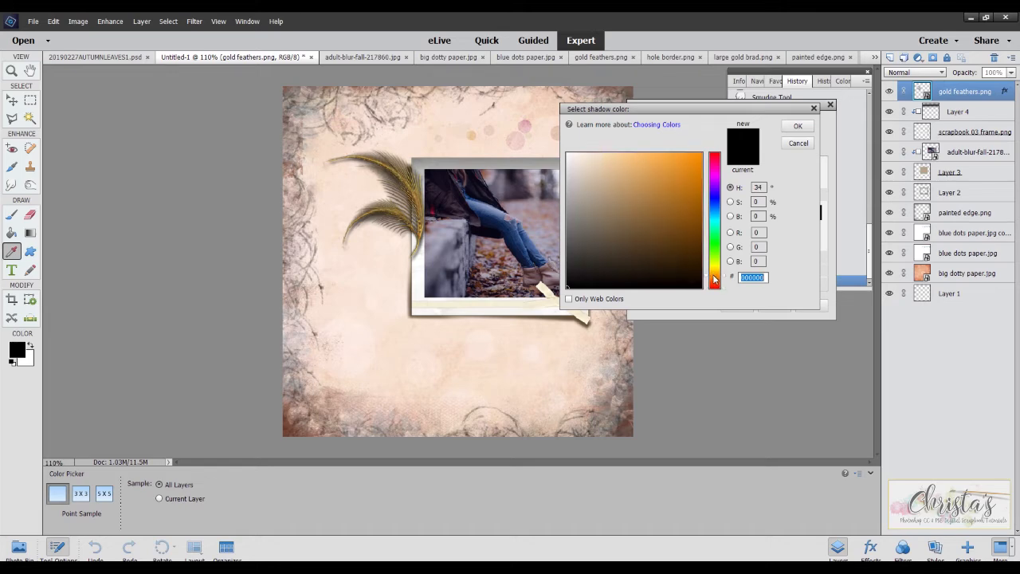
pyautogui.click(674, 261)
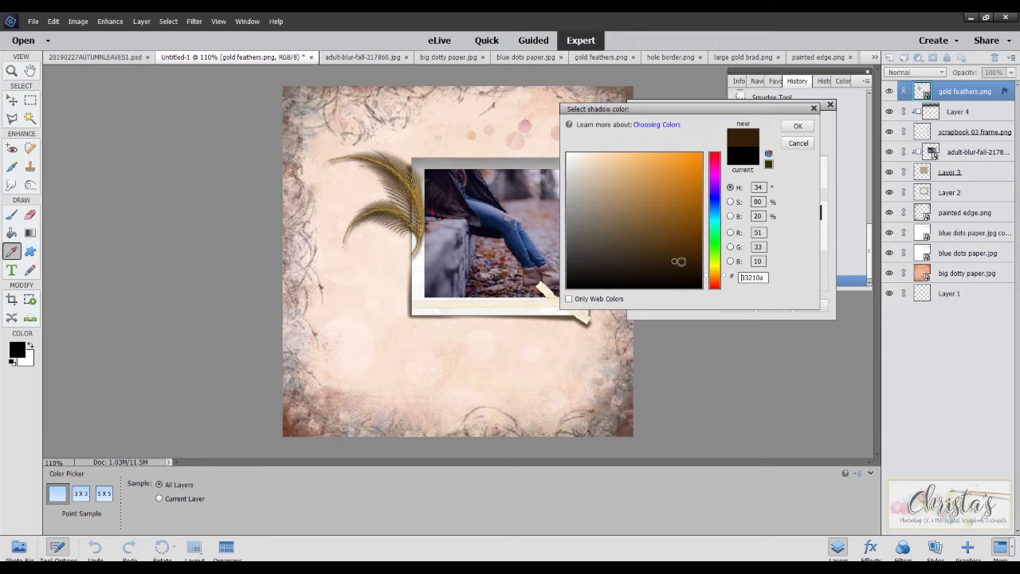
pyautogui.click(793, 128)
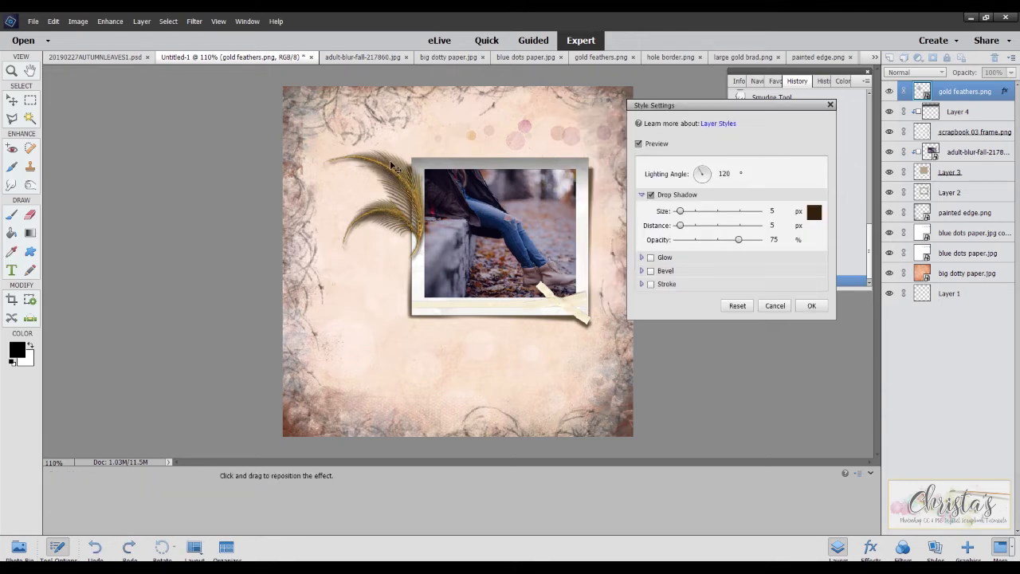
# Offset the feathers' shadow to the page's lower left, about 283 px away at 91°, and simplify the gold feathers layer.
pyautogui.moveTo(389, 177); pyautogui.dragTo(388, 336)
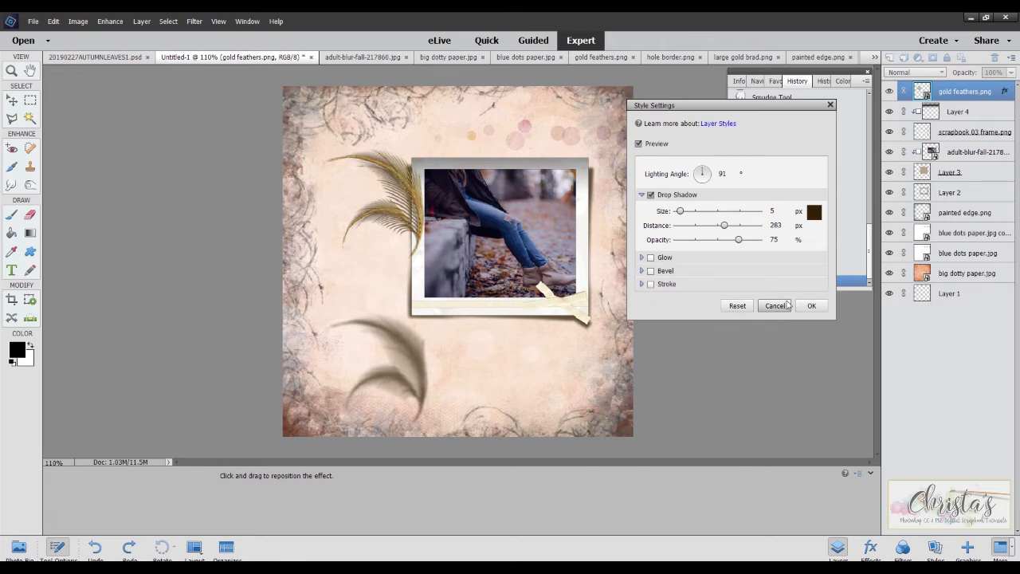
pyautogui.click(812, 307)
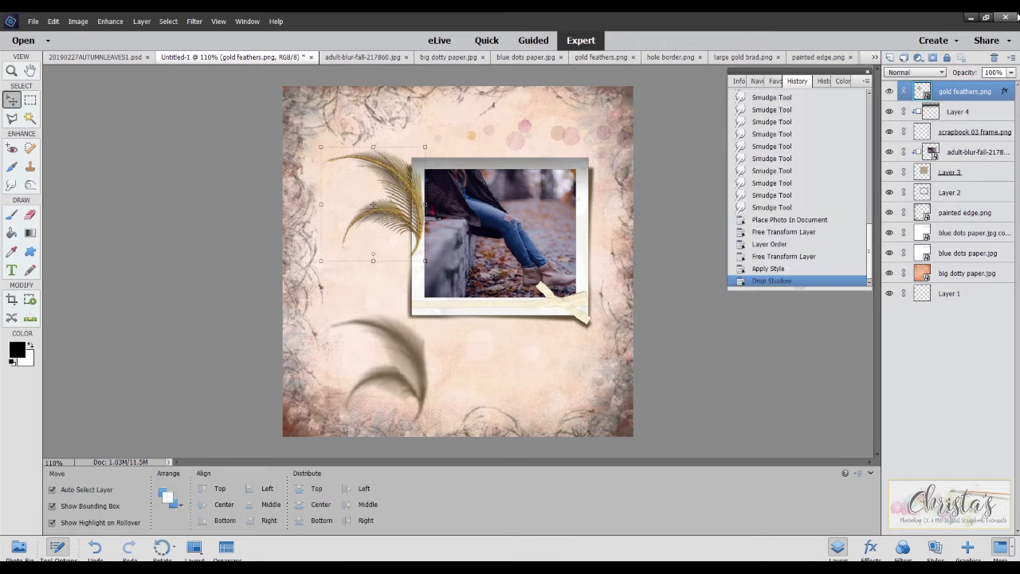
pyautogui.rightClick(1006, 93)
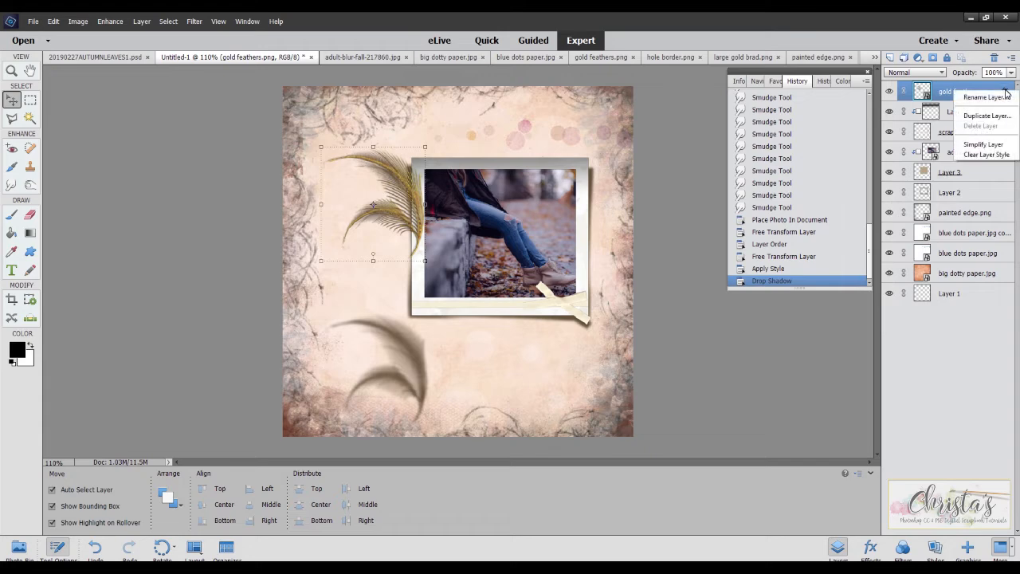
pyautogui.click(982, 143)
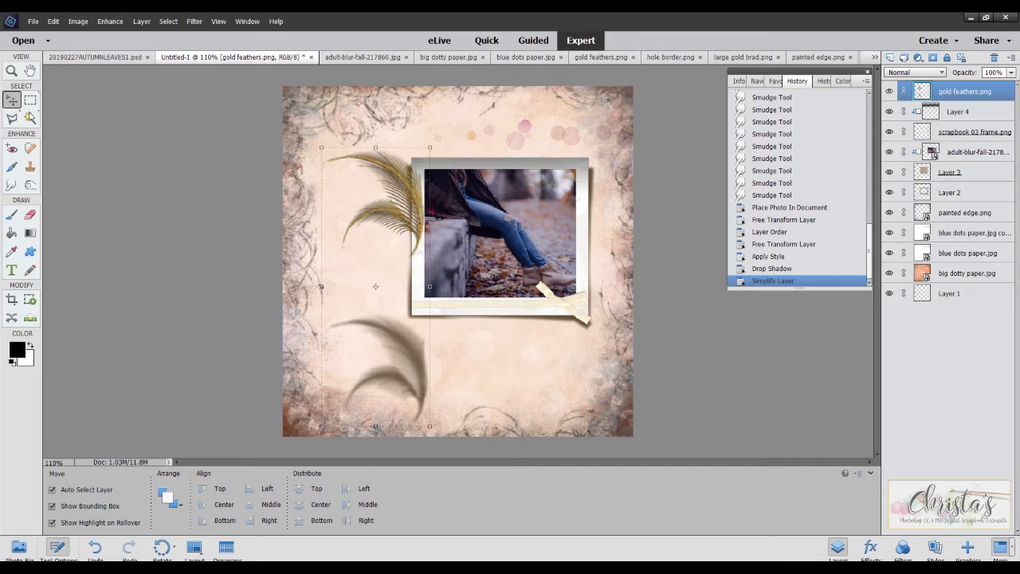
# Cut the detached feather shadow onto its own layer with a rectangular selection and place that layer below the gold feathers.
pyautogui.click(30, 100)
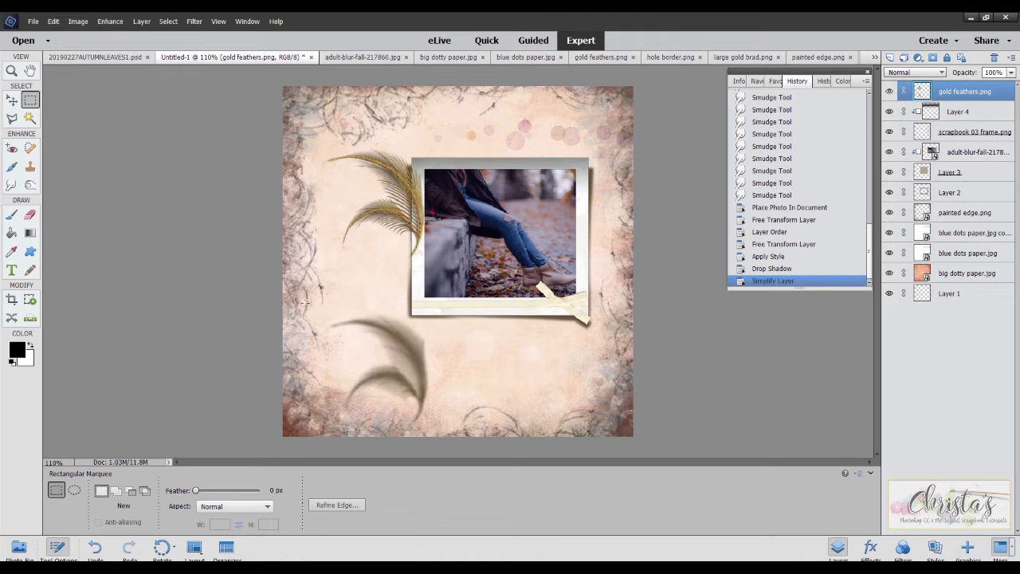
pyautogui.moveTo(304, 303); pyautogui.dragTo(463, 434)
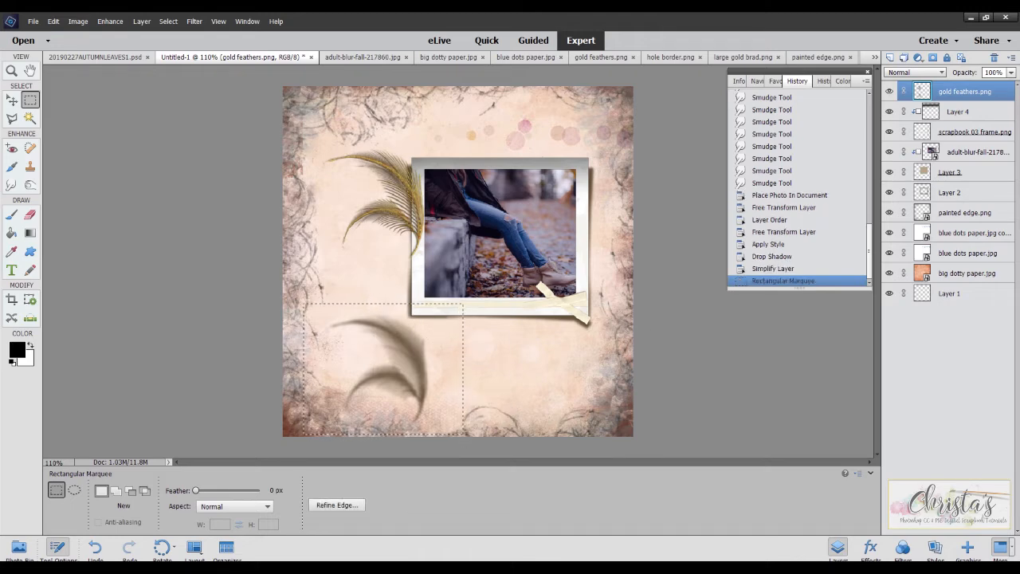
pyautogui.click(141, 21)
pyautogui.moveTo(146, 34)
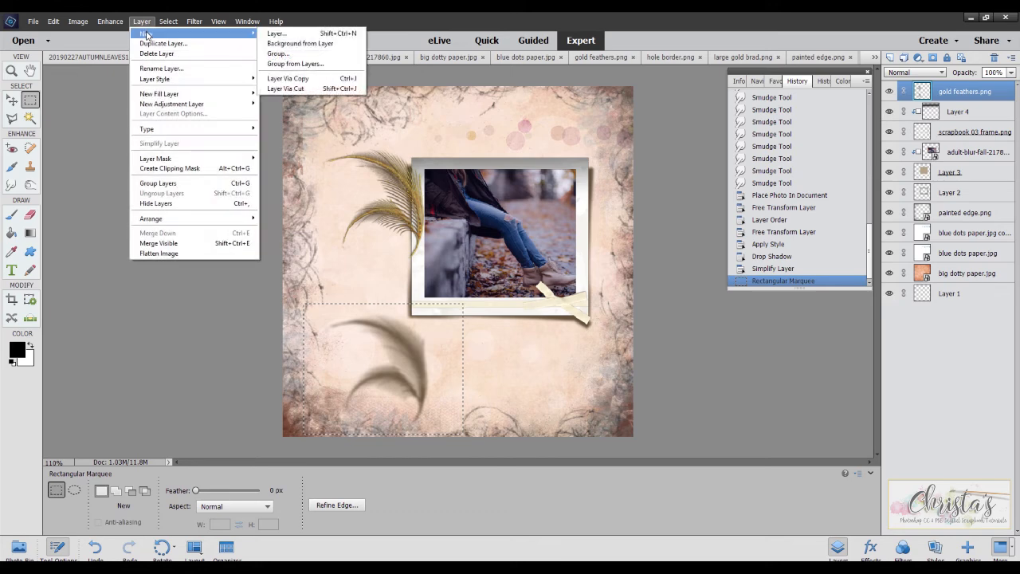
pyautogui.click(298, 89)
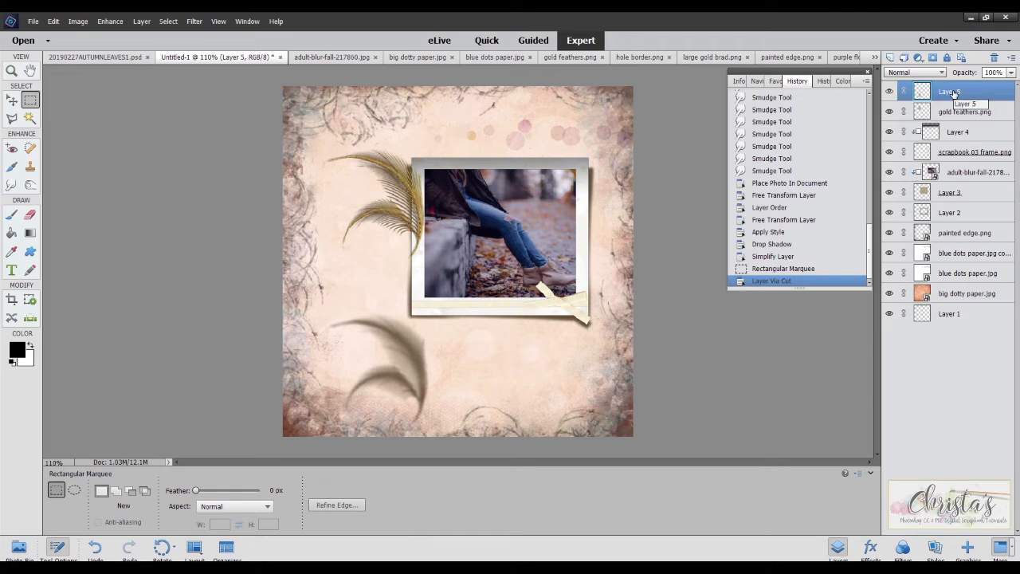
pyautogui.moveTo(966, 90); pyautogui.dragTo(964, 119)
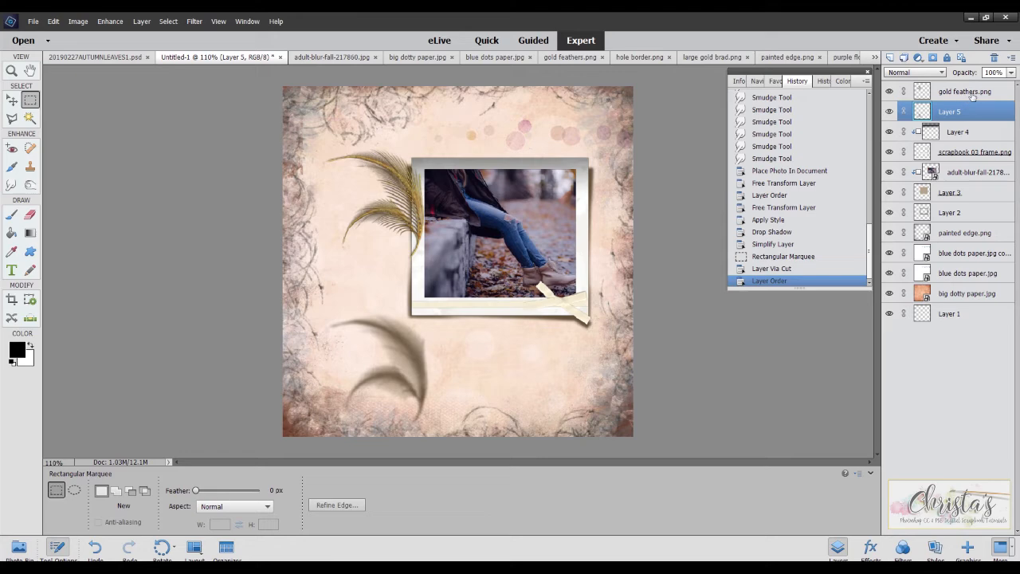
# Move the detached feather shadow up the page so it lies directly beneath the gold feathers.
pyautogui.click(12, 101)
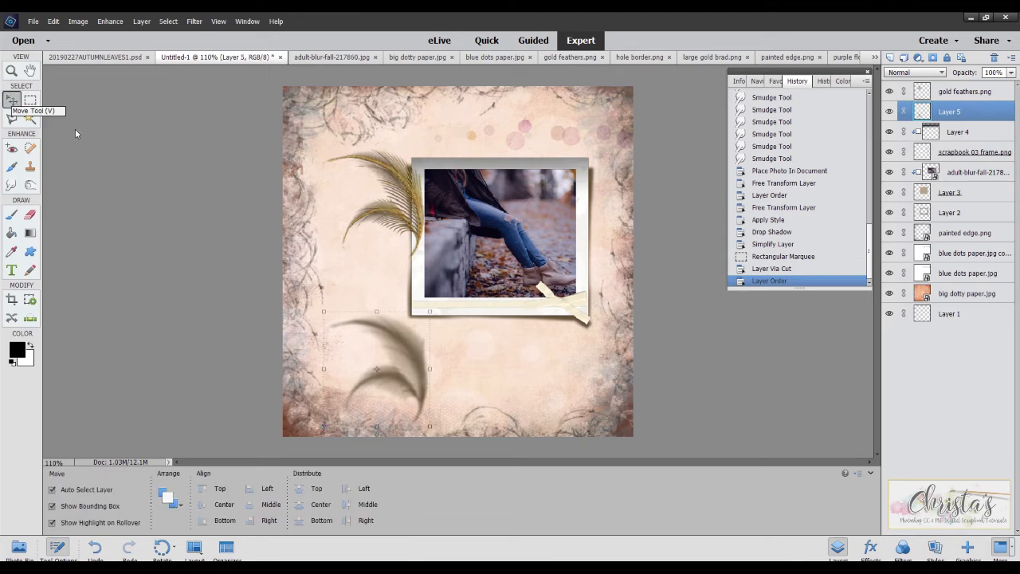
pyautogui.moveTo(404, 349); pyautogui.dragTo(402, 192)
pyautogui.click(52, 22)
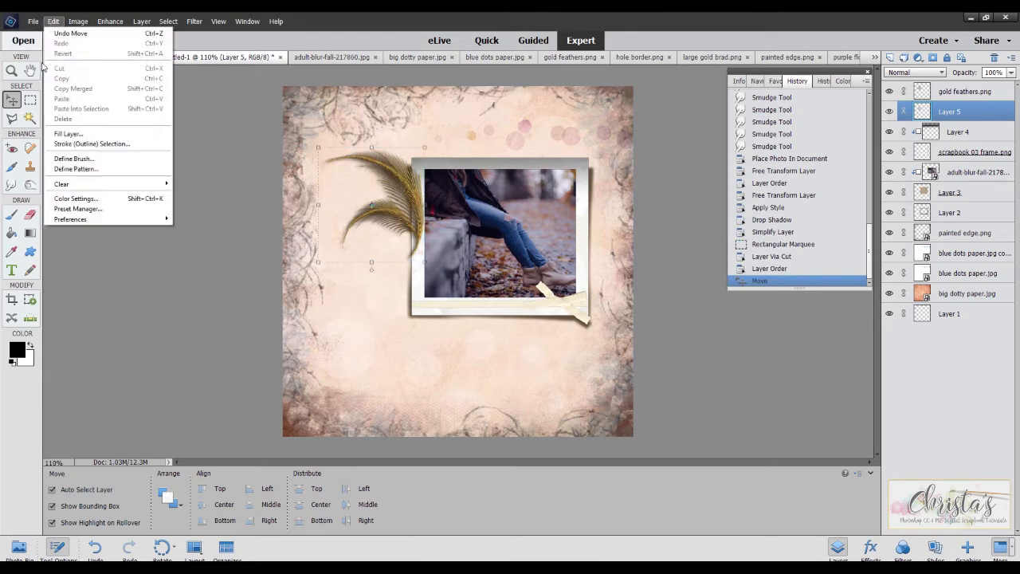
pyautogui.moveTo(91, 23)
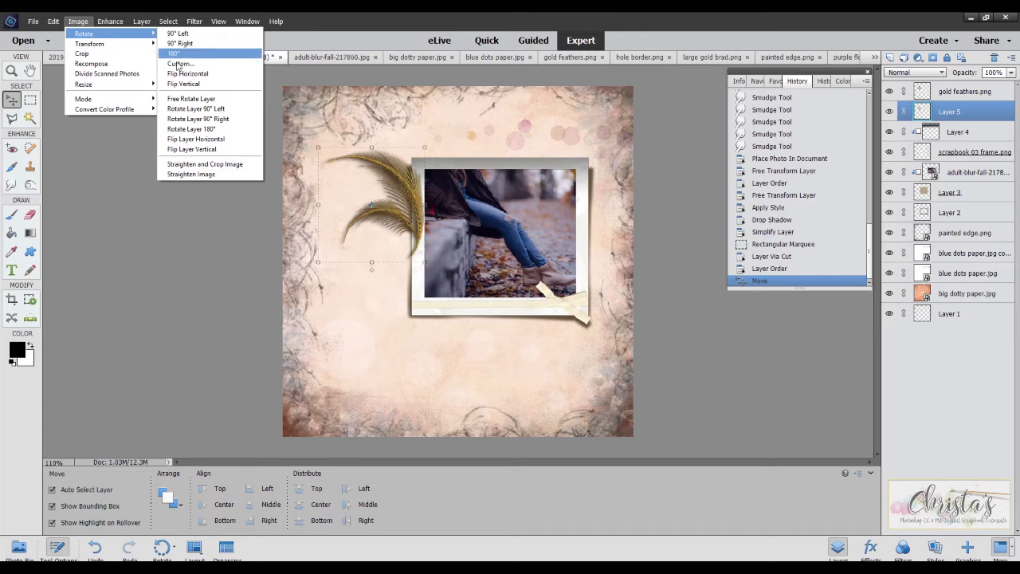
pyautogui.click(190, 64)
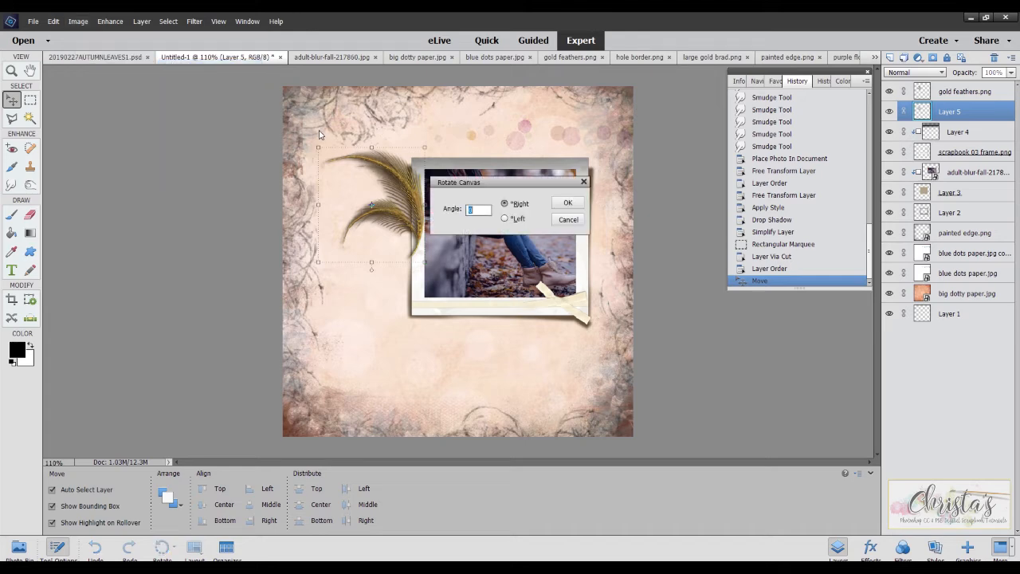
pyautogui.click(569, 220)
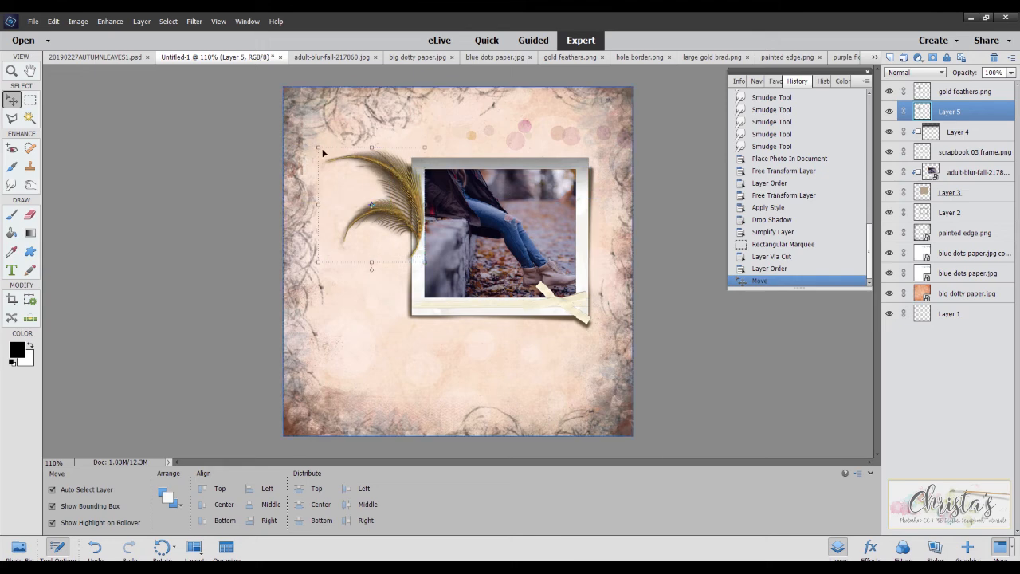
# Rotate the feather shadow -11.31°, scale it to 98.39%, nudge it down and left, and lower its layer opacity to 58%.
pyautogui.moveTo(318, 144); pyautogui.dragTo(358, 174)
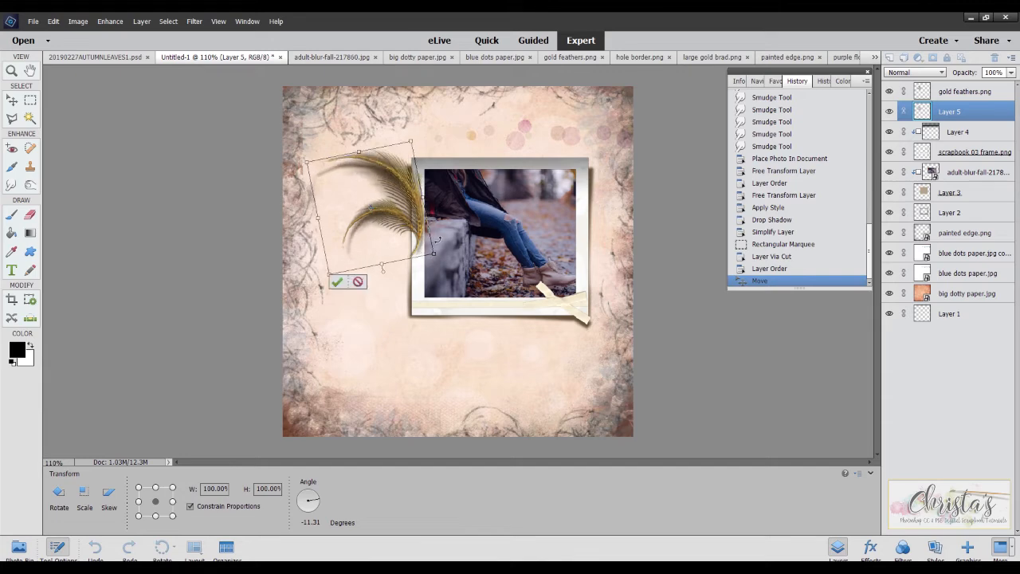
pyautogui.moveTo(433, 256); pyautogui.dragTo(430, 252)
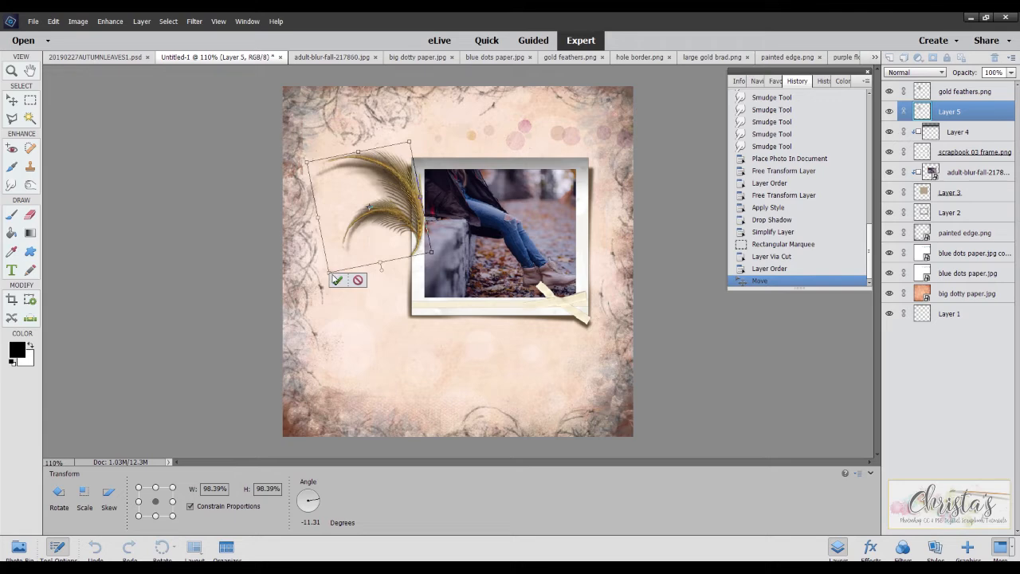
pyautogui.moveTo(380, 232); pyautogui.dragTo(374, 239)
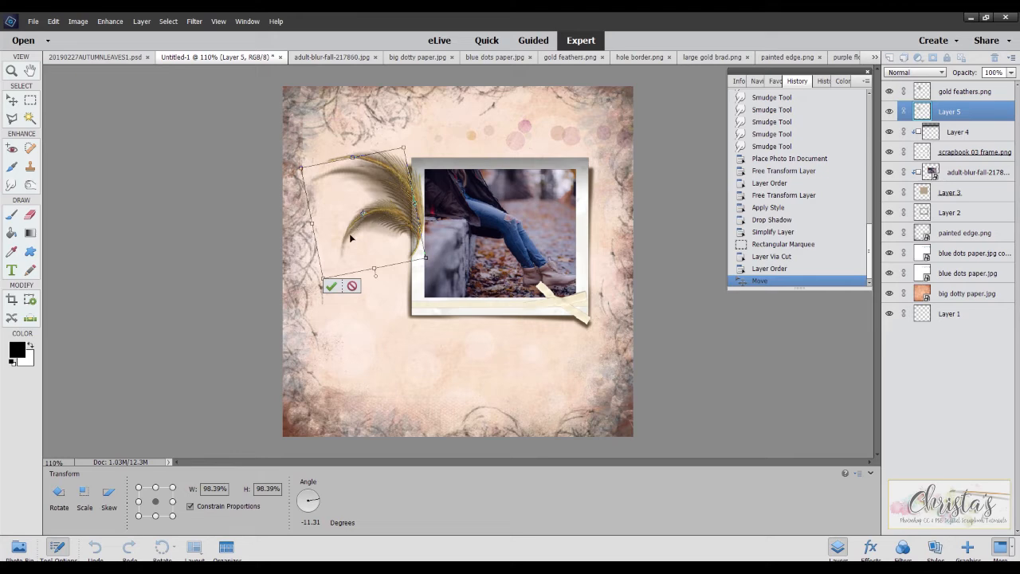
pyautogui.click(330, 288)
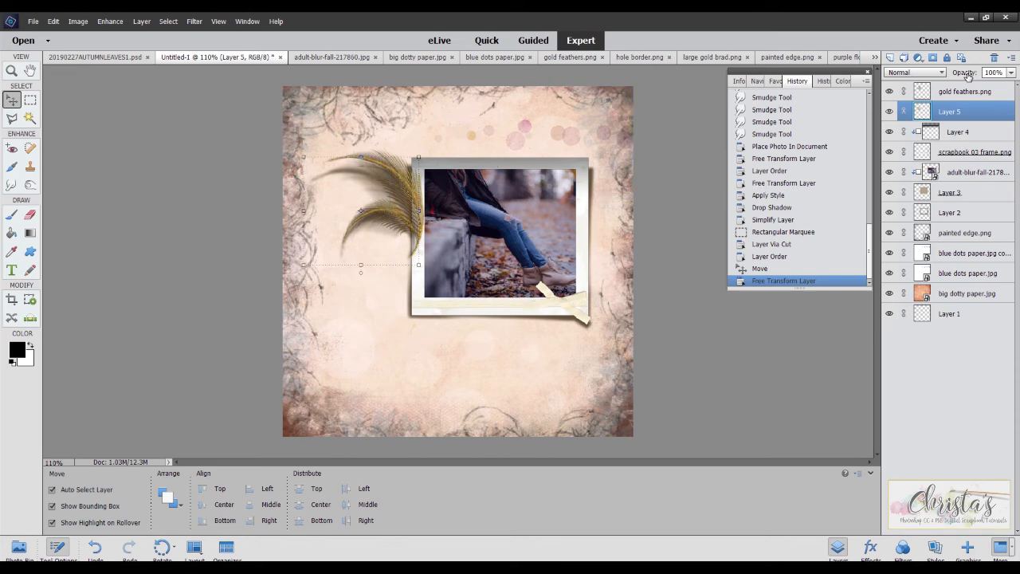
pyautogui.moveTo(964, 74); pyautogui.dragTo(943, 75)
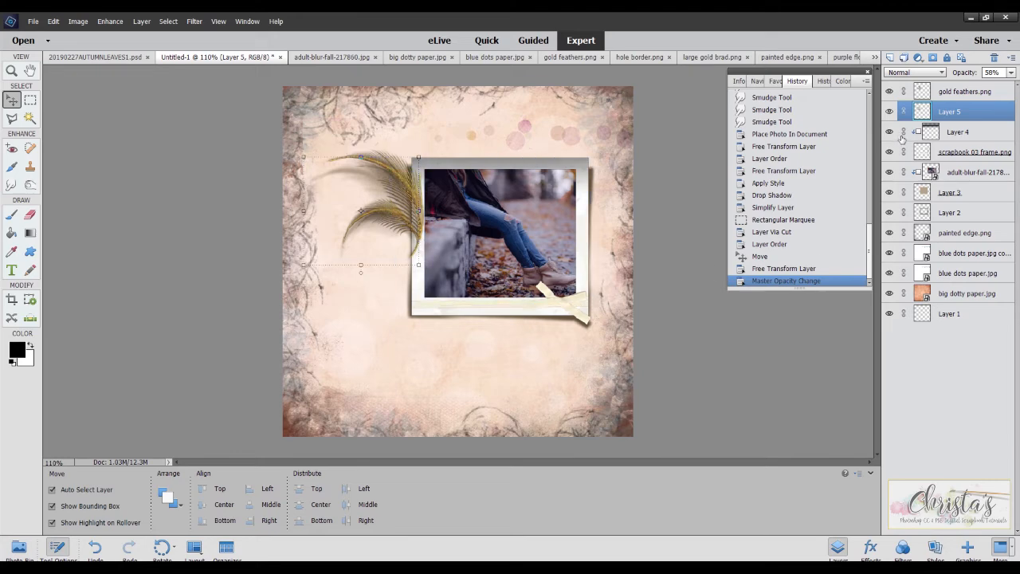
# Add the orange ribbon across the frame's left edge at about 23.83% scale and place its layer above Layer 4.
pyautogui.click(954, 93)
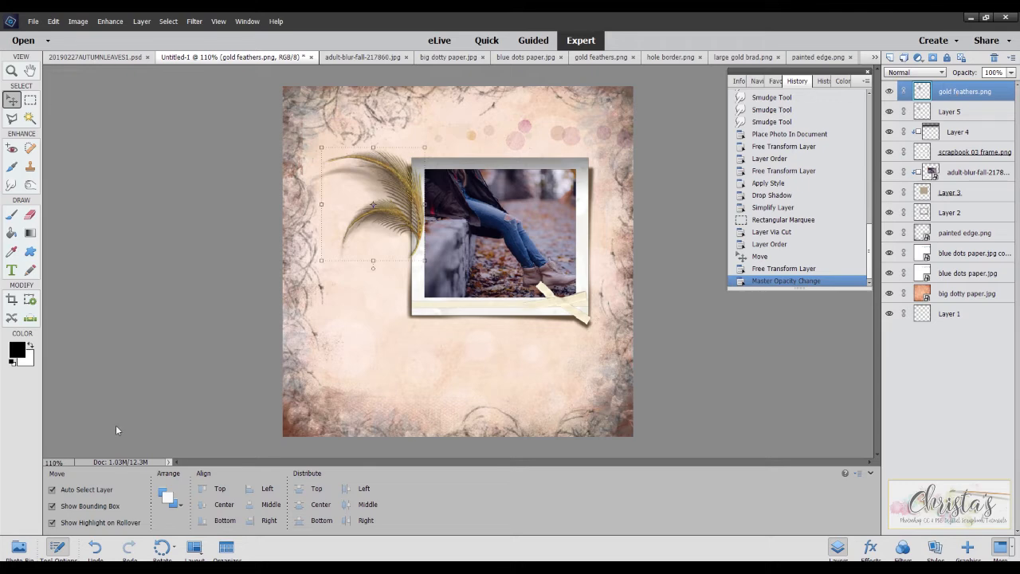
pyautogui.click(19, 547)
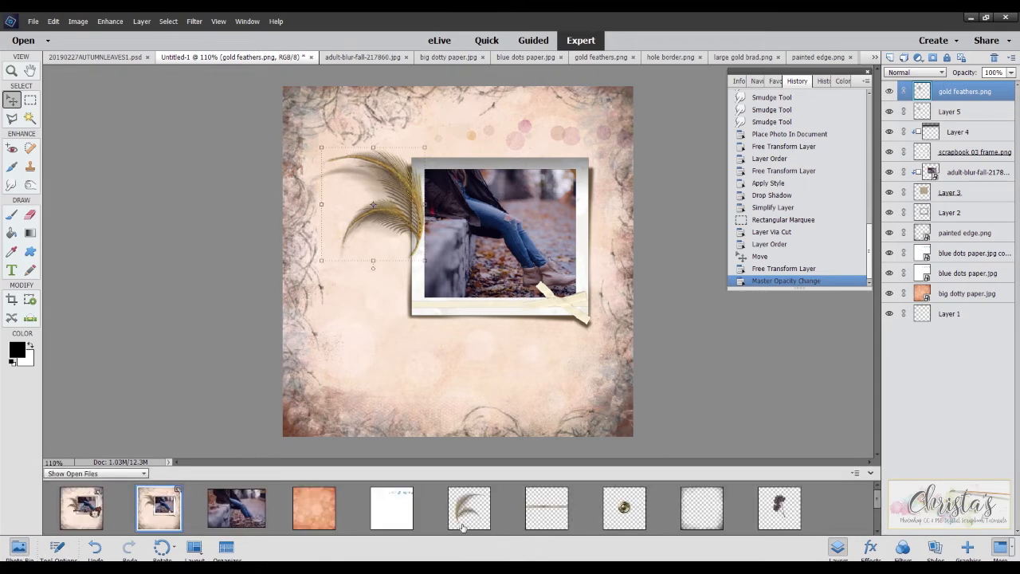
pyautogui.scroll(-2, 714, 512)
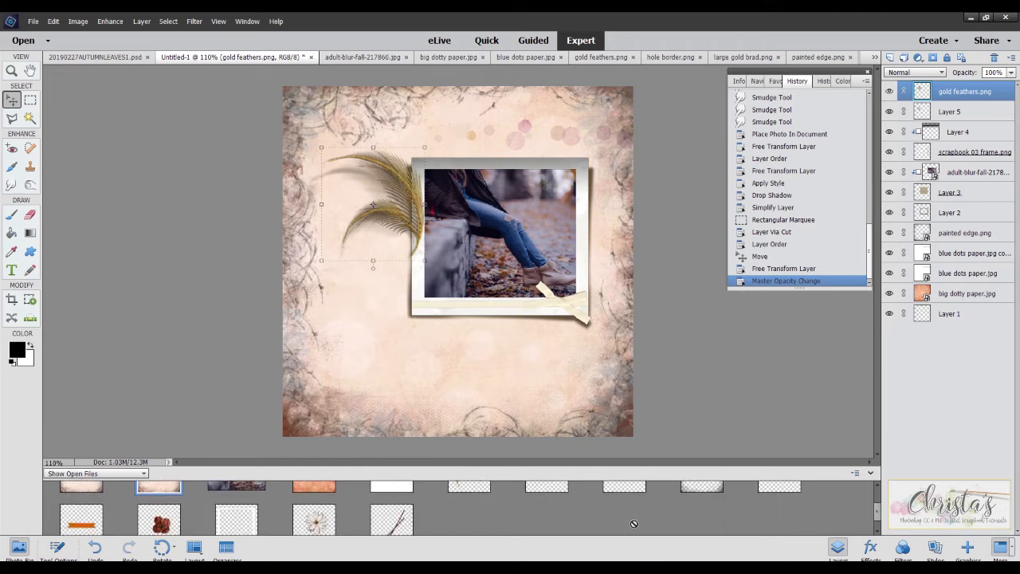
pyautogui.moveTo(81, 514); pyautogui.dragTo(413, 268)
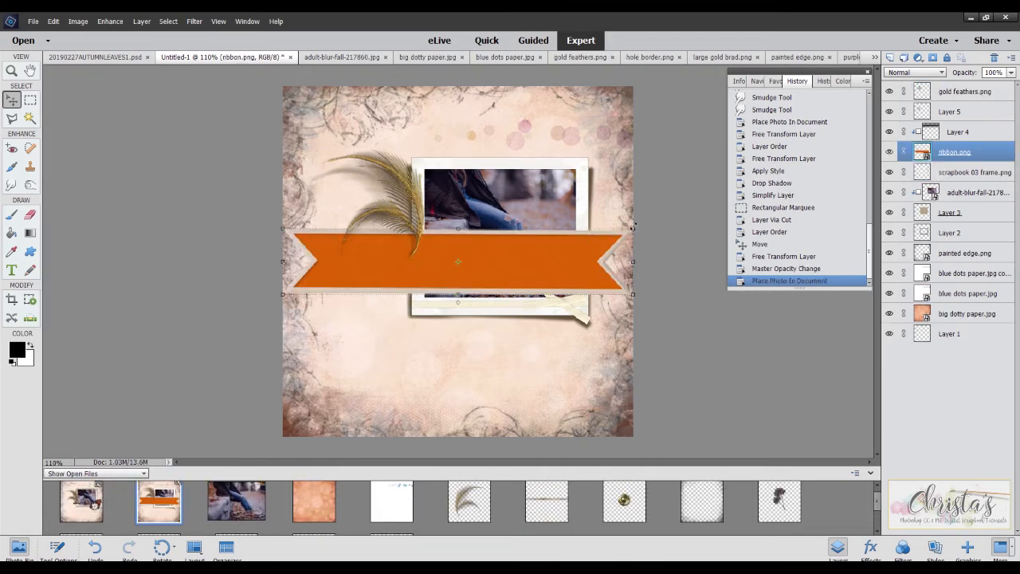
pyautogui.moveTo(632, 229); pyautogui.dragTo(430, 269)
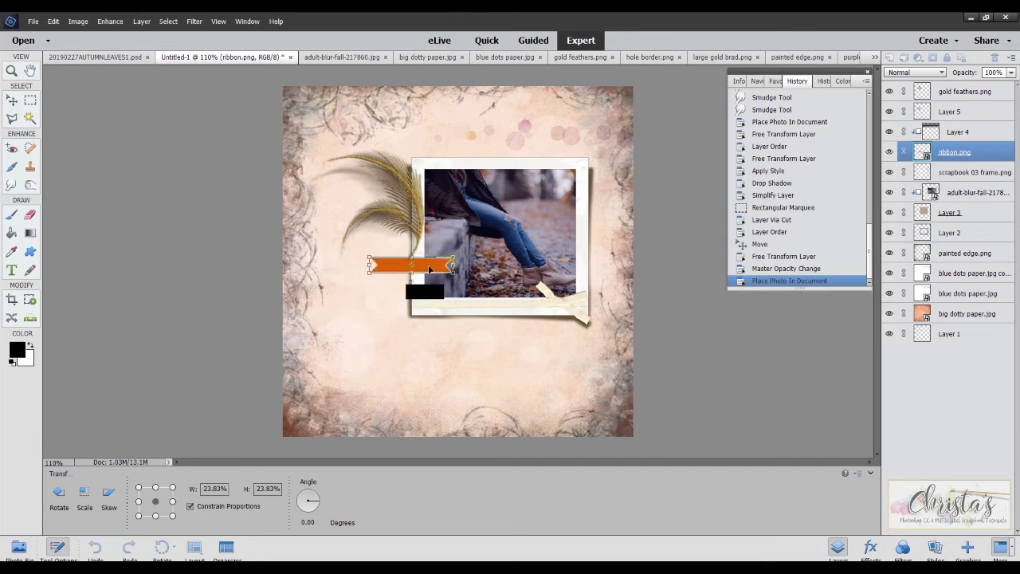
pyautogui.press('Return')
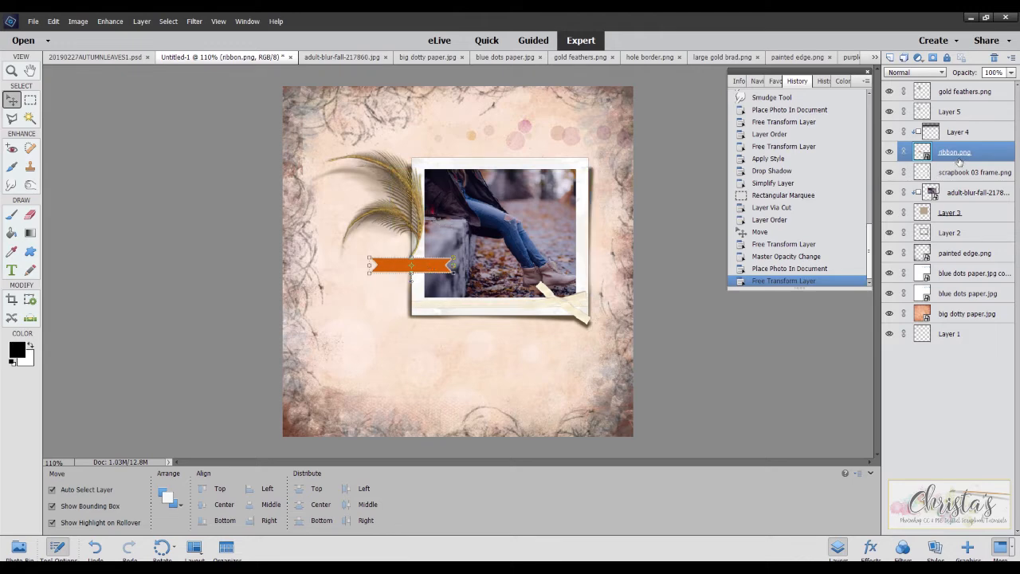
pyautogui.moveTo(962, 151); pyautogui.dragTo(980, 128)
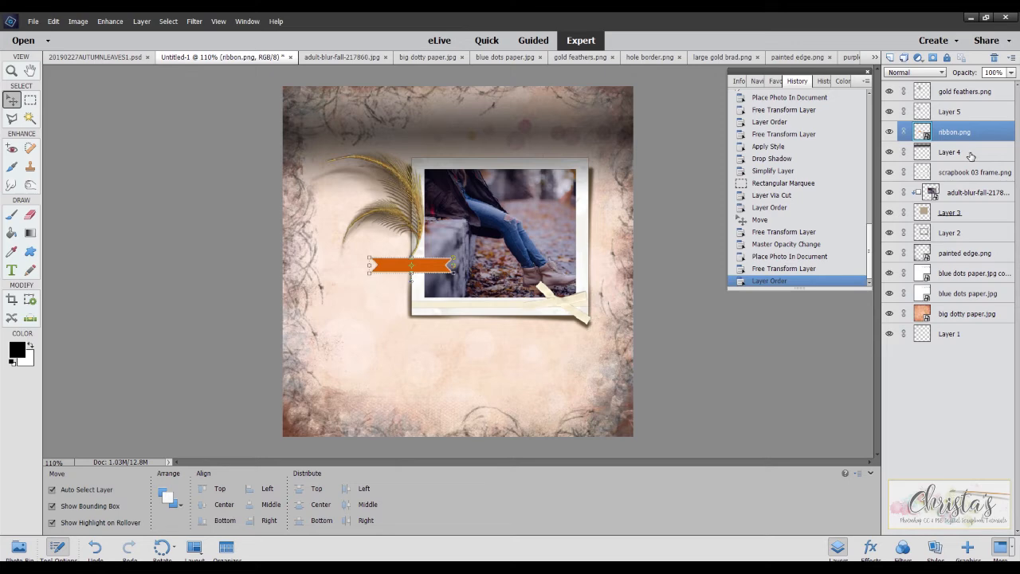
# Clip Layer 4 to the scrapbook frame layer again and lock Layer 4.
pyautogui.rightClick(971, 155)
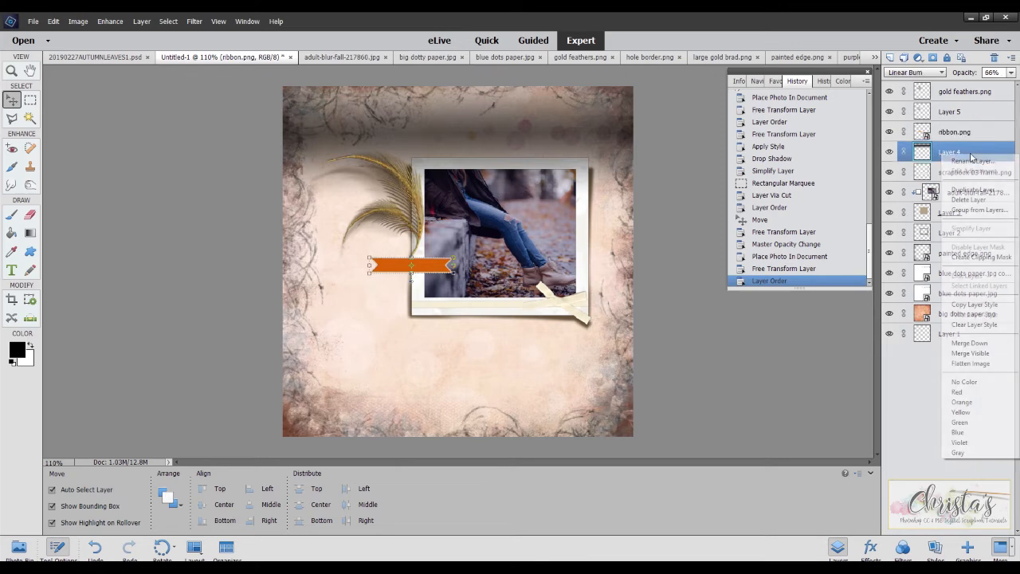
pyautogui.click(989, 257)
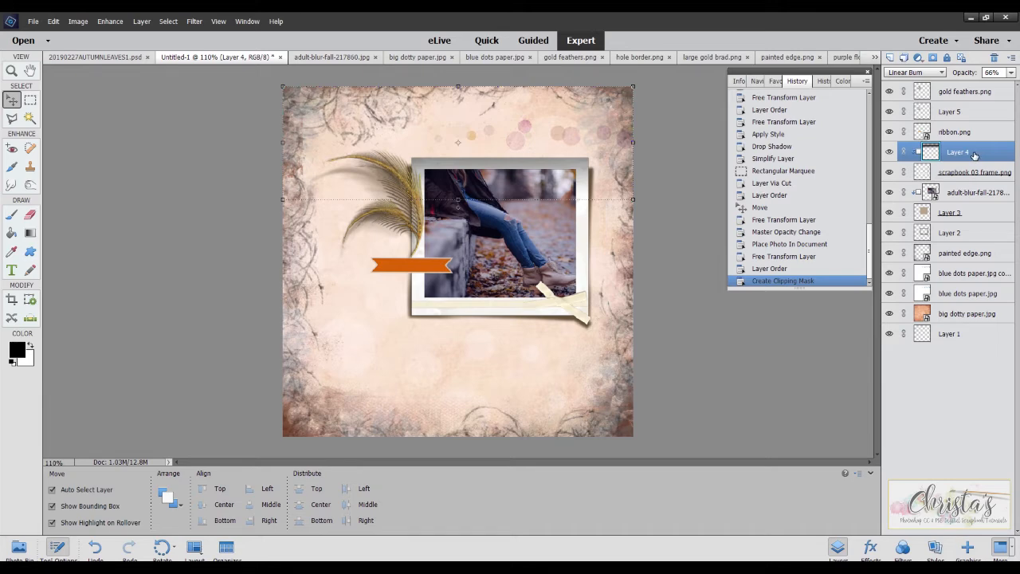
pyautogui.click(948, 58)
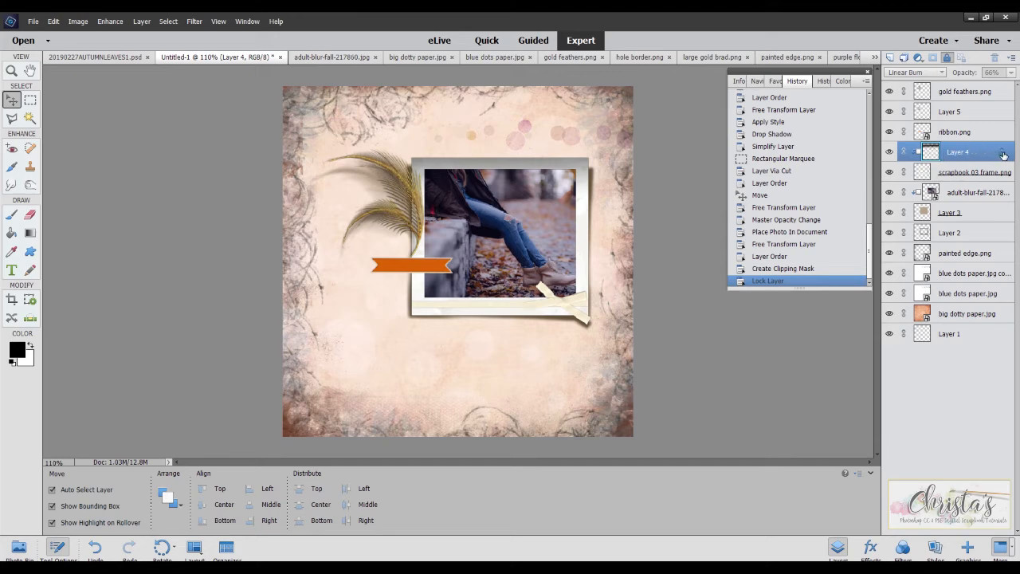
# Recolor the ribbon with a dark brown 501f0a solid color fill layer clipped to the ribbon layer.
pyautogui.click(954, 134)
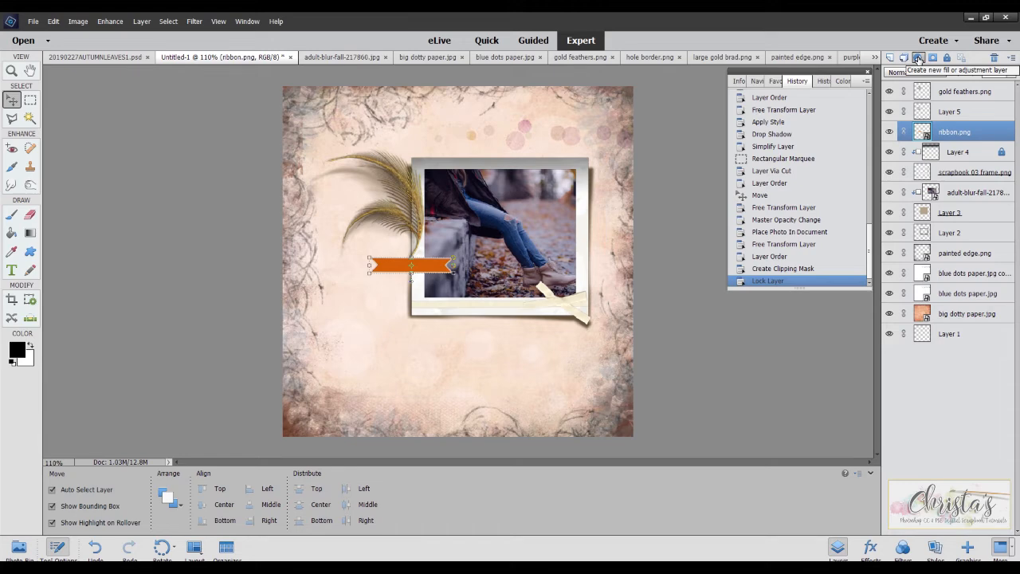
pyautogui.click(919, 59)
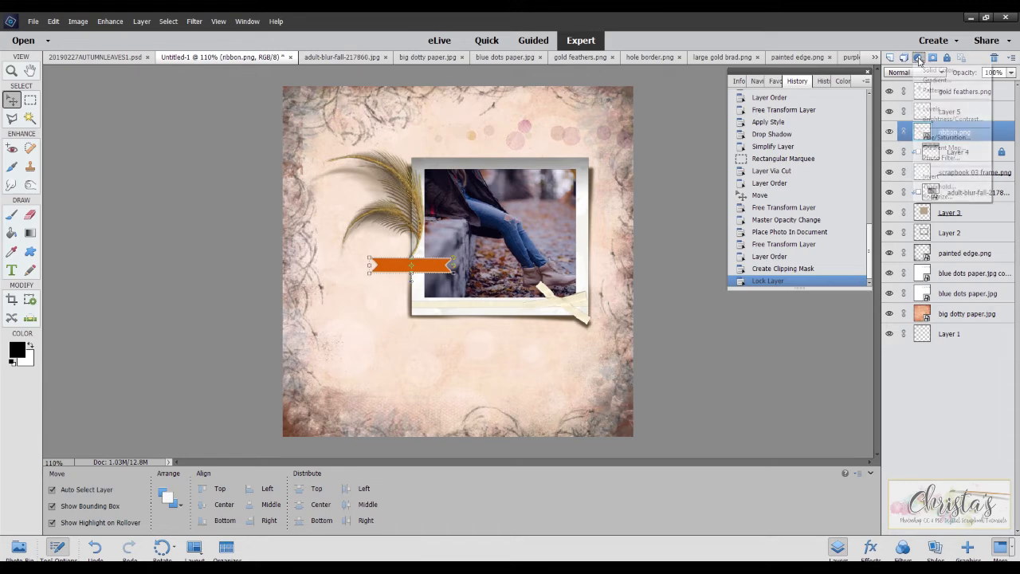
pyautogui.click(934, 70)
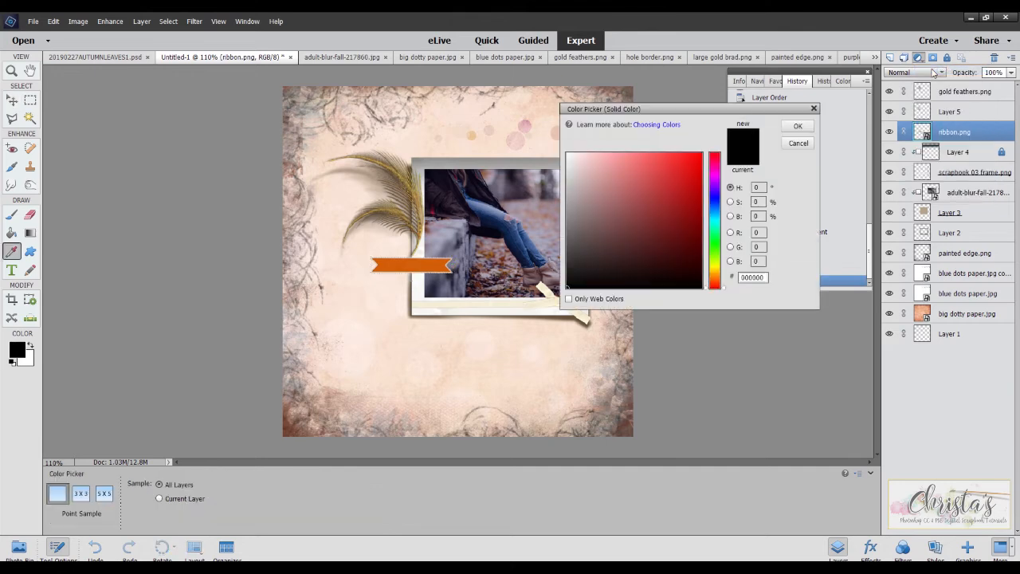
pyautogui.click(716, 282)
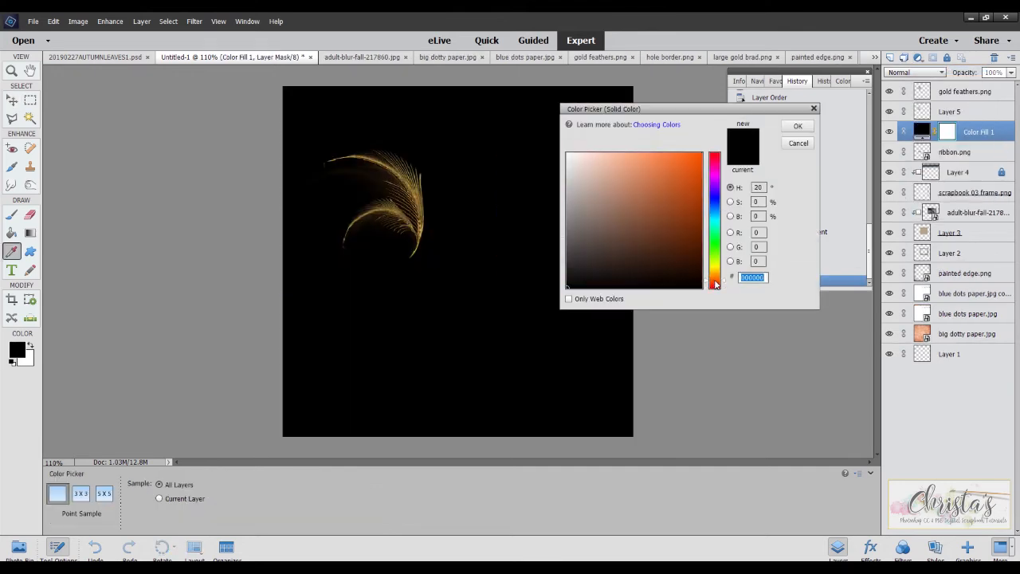
pyautogui.click(679, 234)
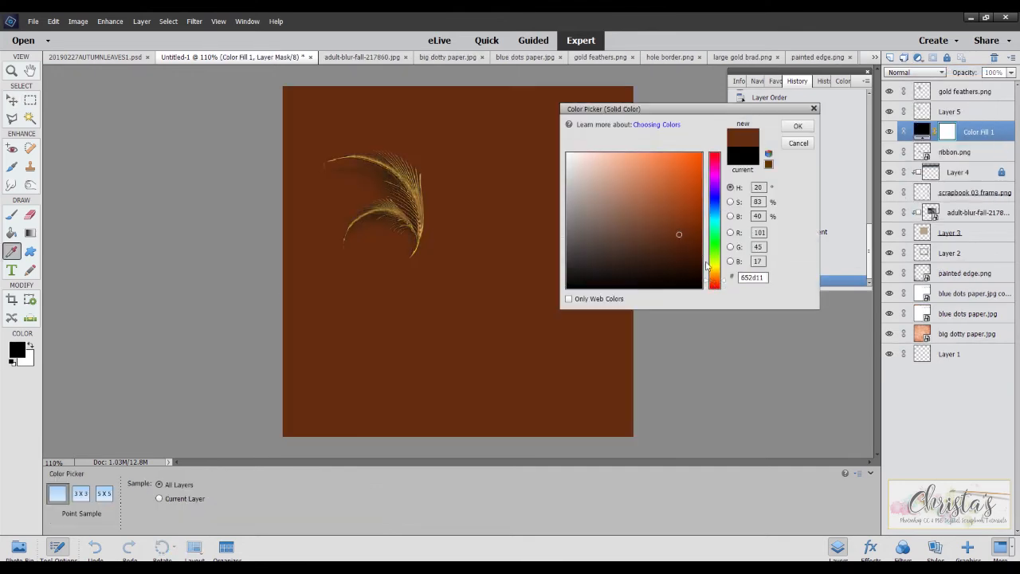
pyautogui.click(684, 245)
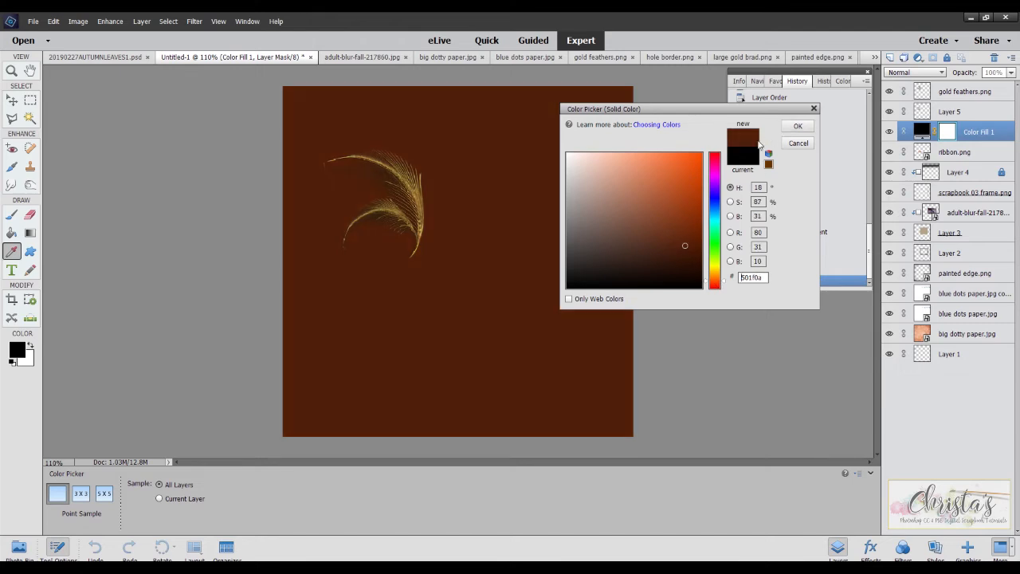
pyautogui.click(796, 126)
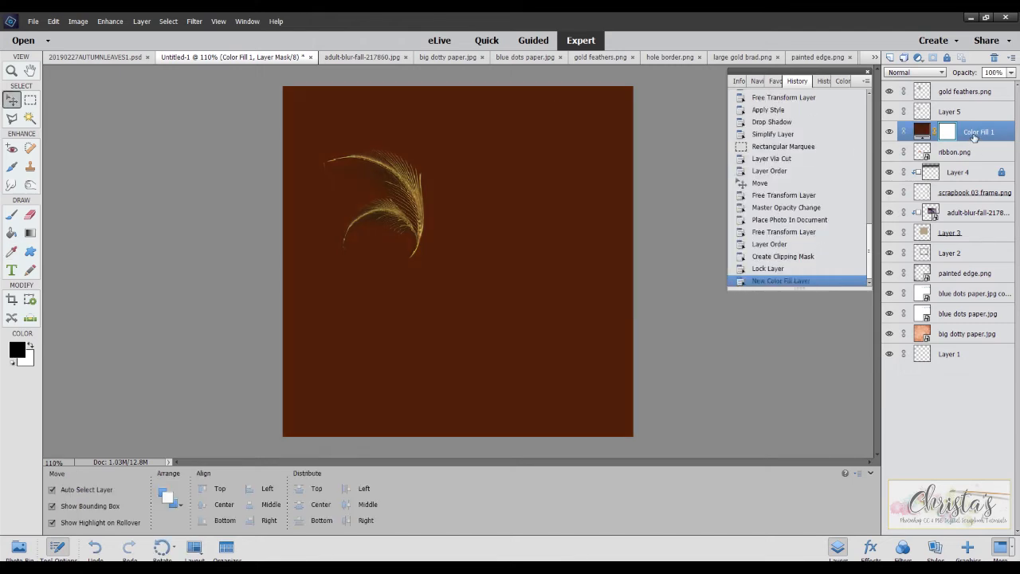
pyautogui.rightClick(974, 138)
pyautogui.click(981, 239)
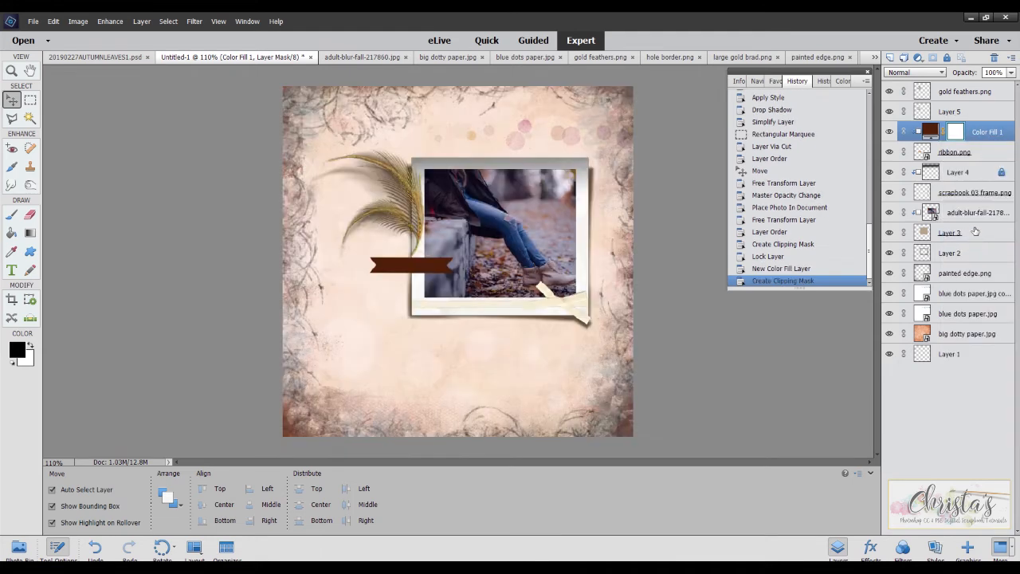
# Apply the Low drop shadow style to the ribbon layer.
pyautogui.click(979, 153)
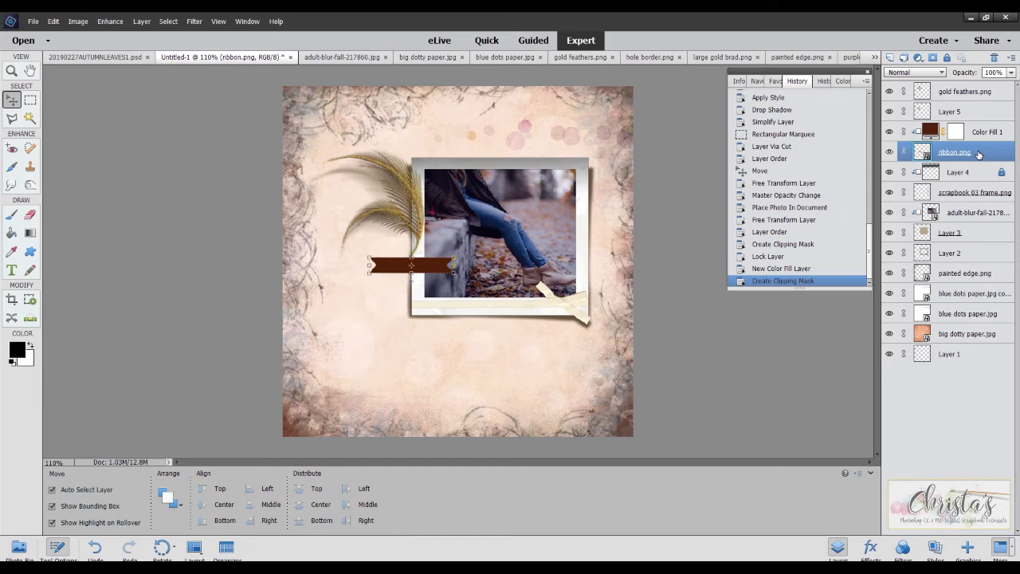
pyautogui.click(935, 547)
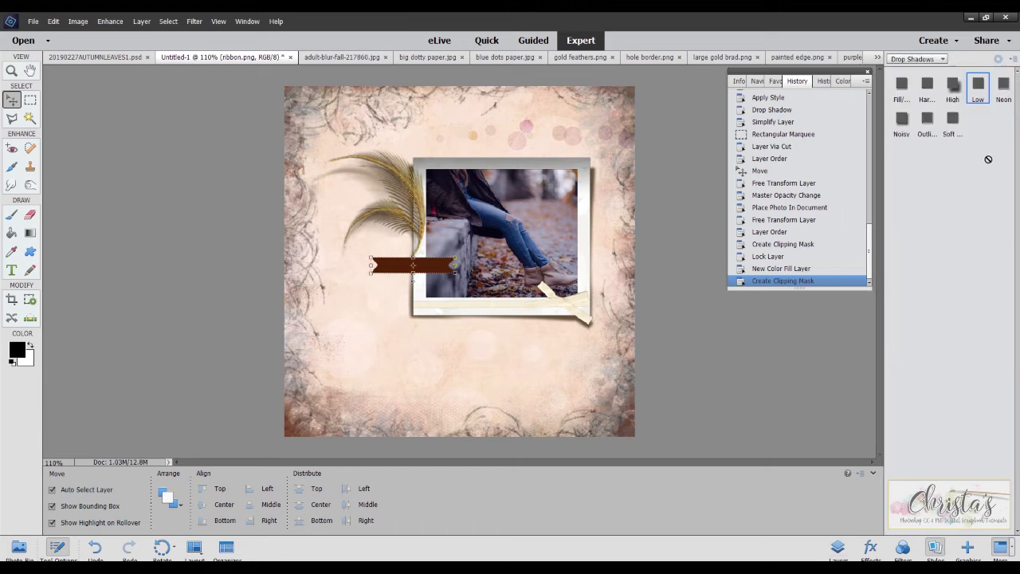
pyautogui.click(978, 89)
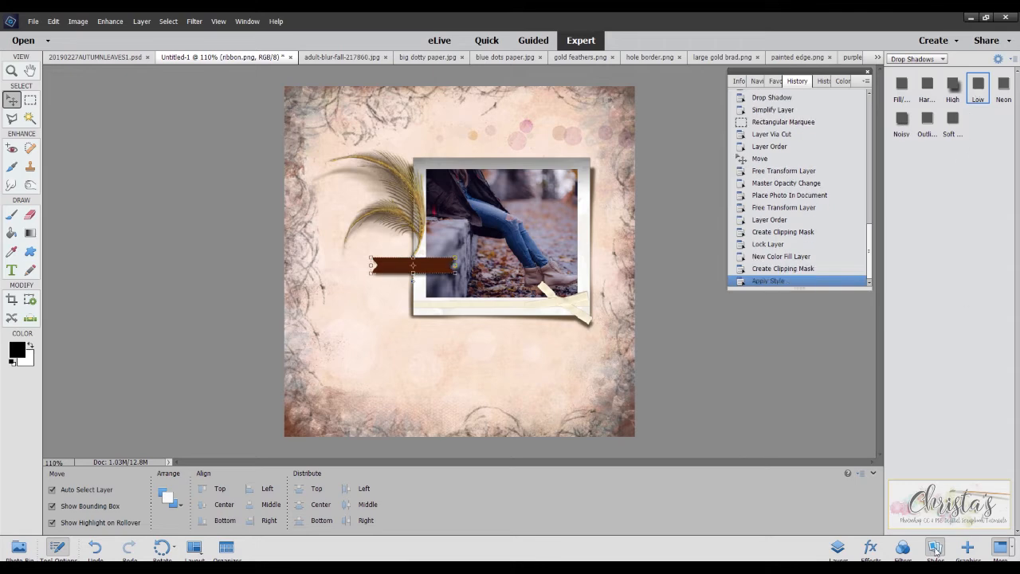
pyautogui.click(838, 547)
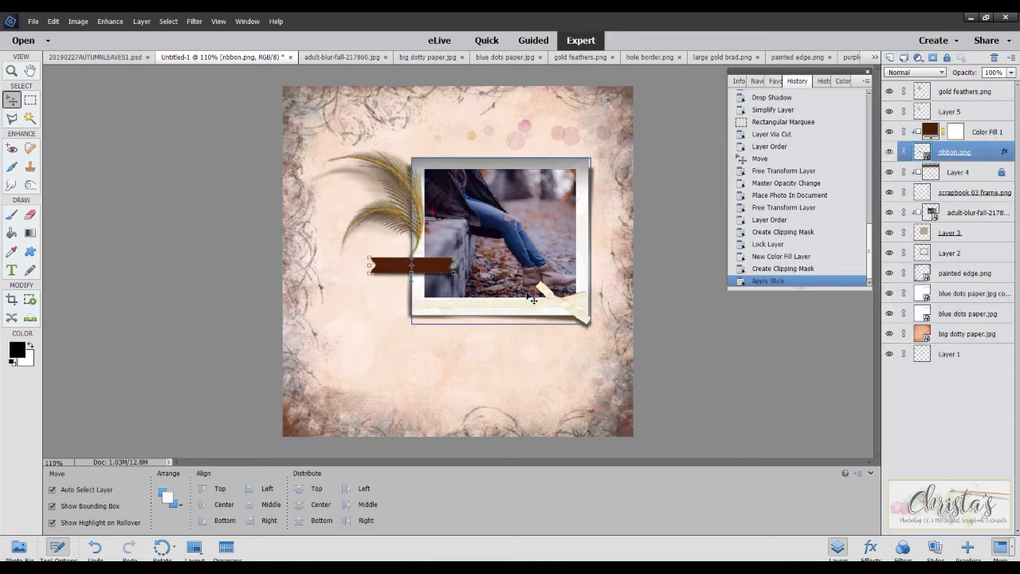
# Offset the ribbon's drop shadow to a distance of 175 px at an 82° lighting angle and color it dark brown 31210a.
pyautogui.doubleClick(1007, 151)
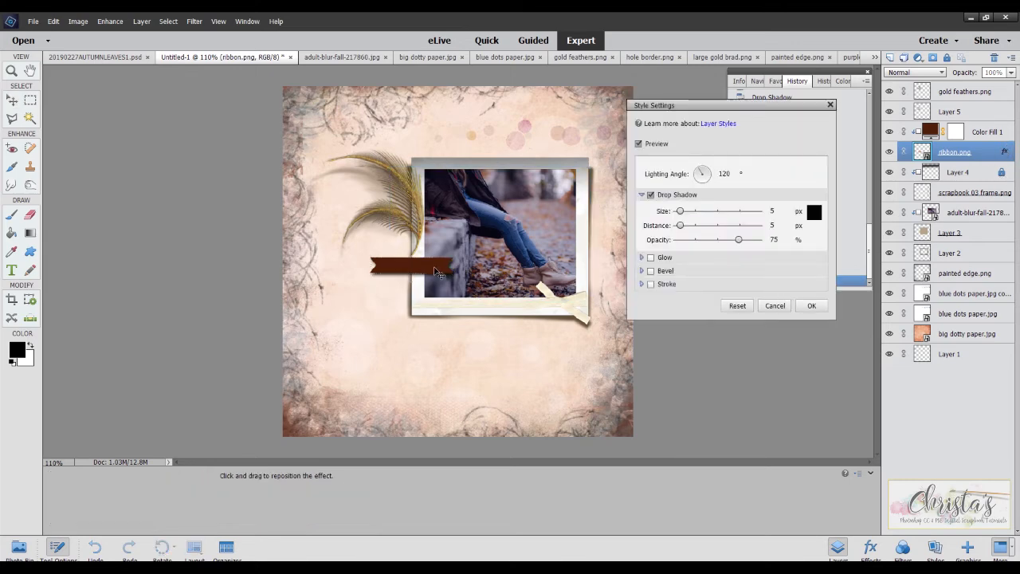
pyautogui.moveTo(437, 272); pyautogui.dragTo(423, 374)
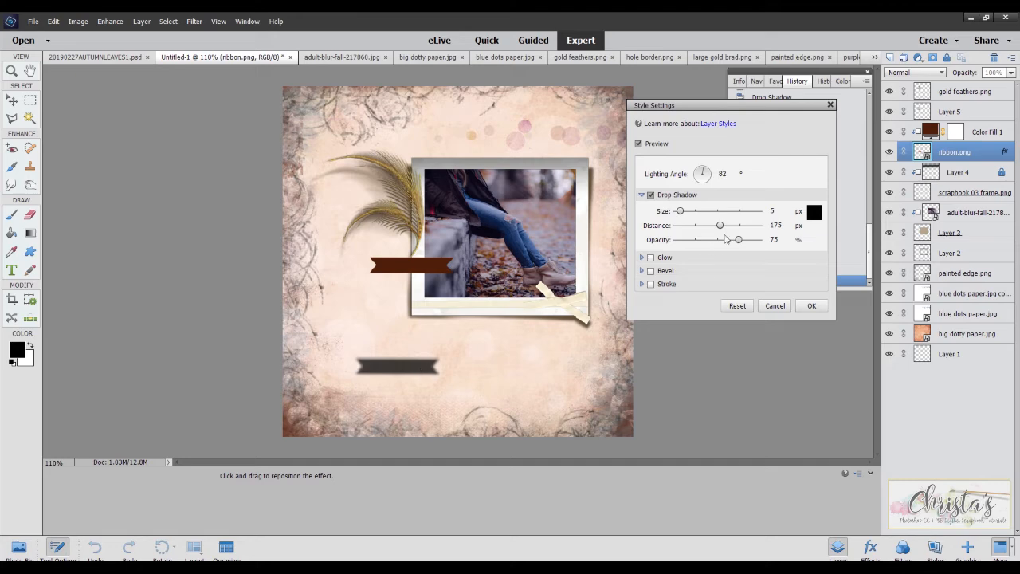
pyautogui.click(814, 211)
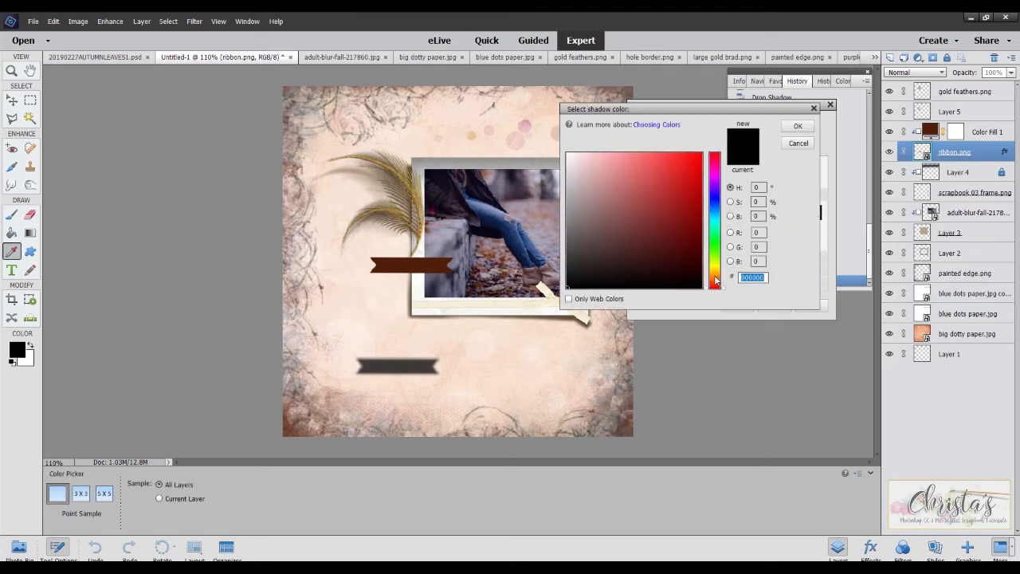
pyautogui.click(715, 276)
pyautogui.click(674, 262)
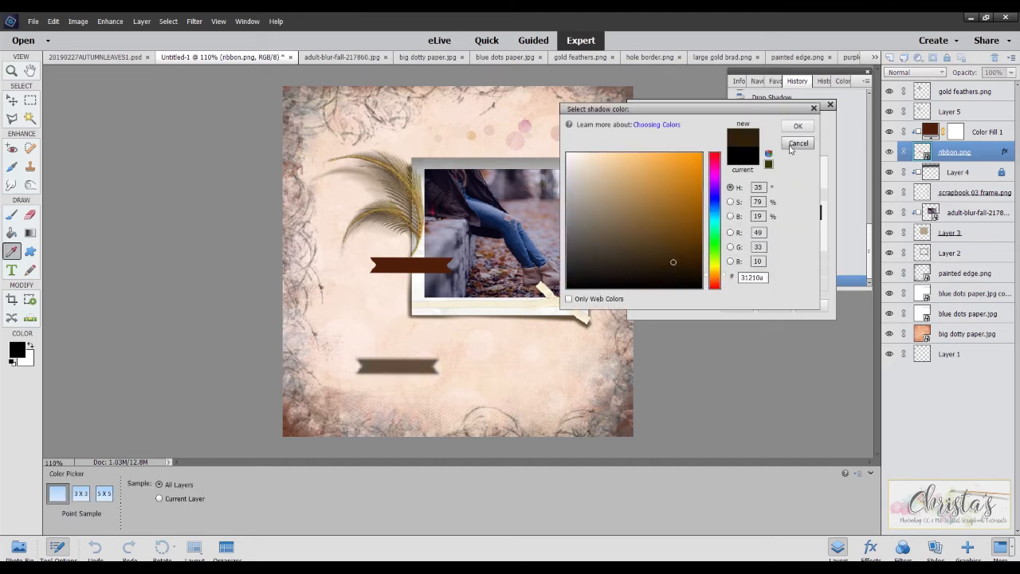
pyautogui.click(798, 126)
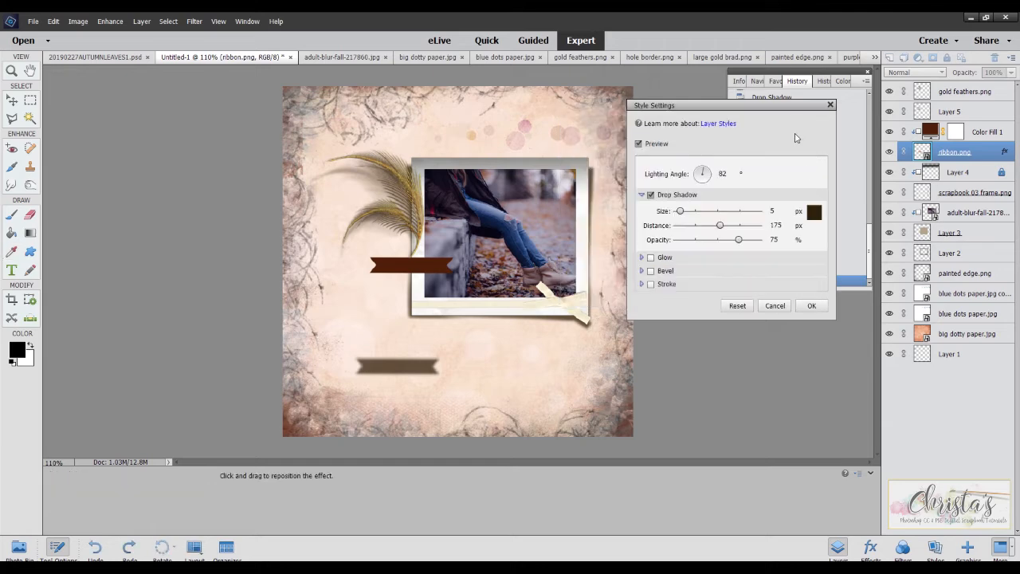
pyautogui.click(811, 305)
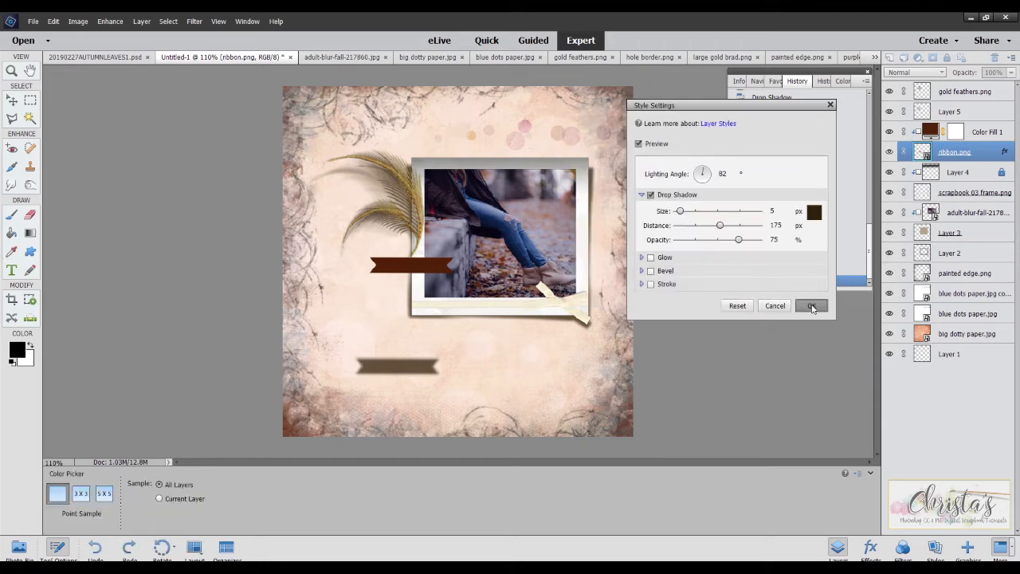
# Simplify the ribbon layer and cut the detached shadow from it onto its own new layer.
pyautogui.rightClick(1005, 153)
pyautogui.click(996, 205)
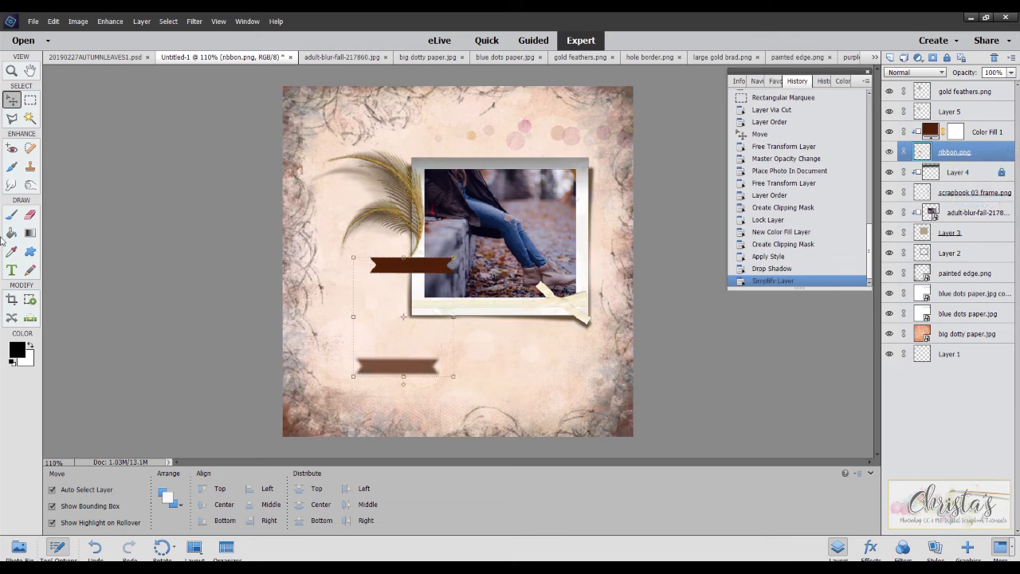
pyautogui.click(30, 100)
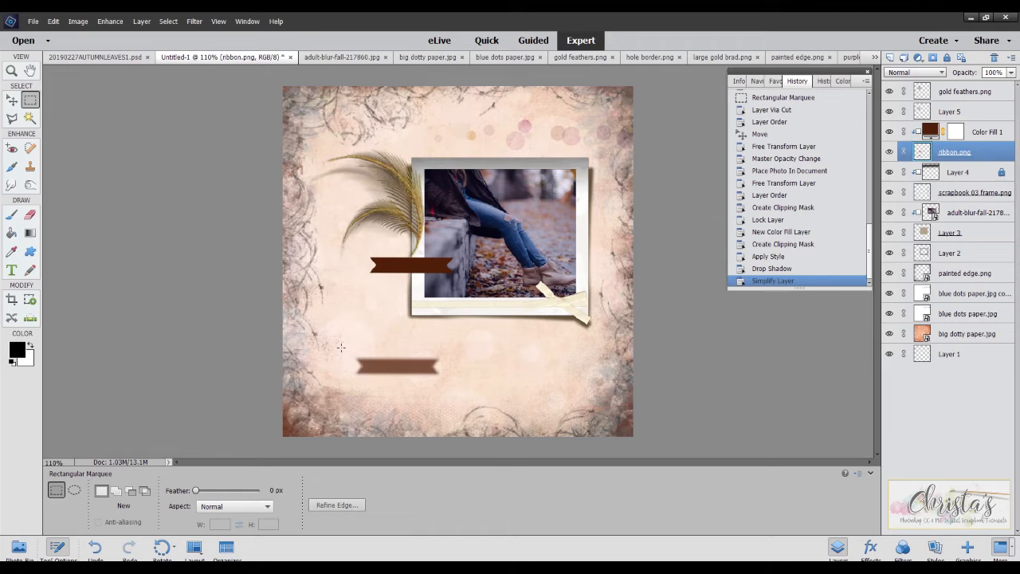
pyautogui.moveTo(341, 347); pyautogui.dragTo(455, 392)
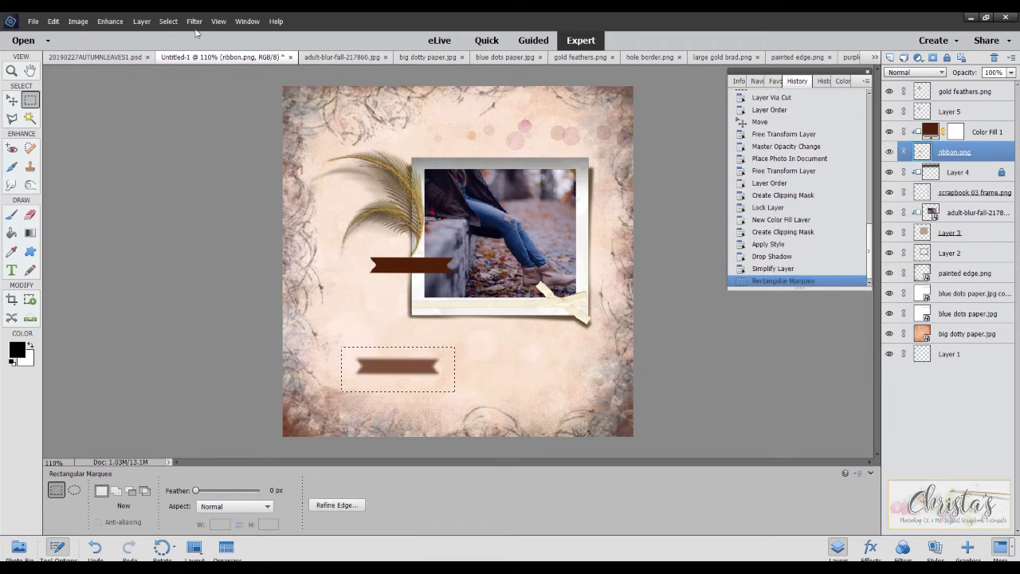
pyautogui.click(148, 21)
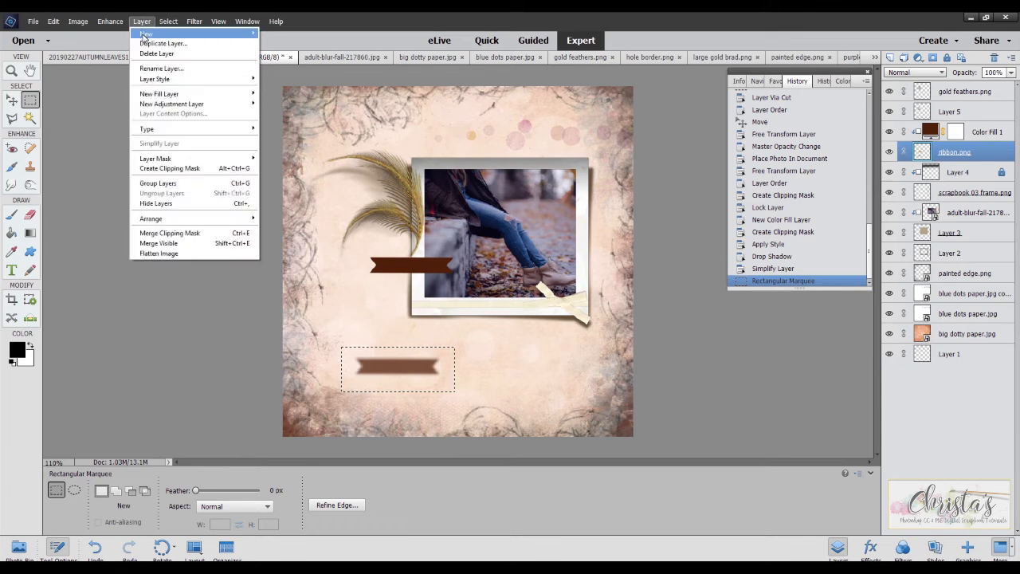
pyautogui.click(287, 89)
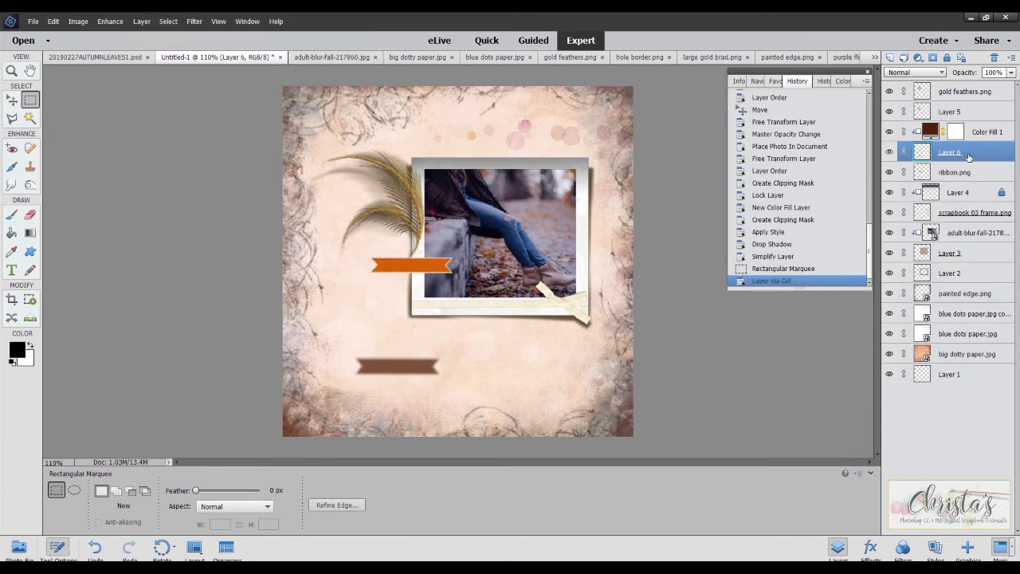
# Place the shadow layer, Layer 6, below the ribbon layer and clip Color Fill 1 to the ribbon again.
pyautogui.moveTo(969, 157); pyautogui.dragTo(965, 181)
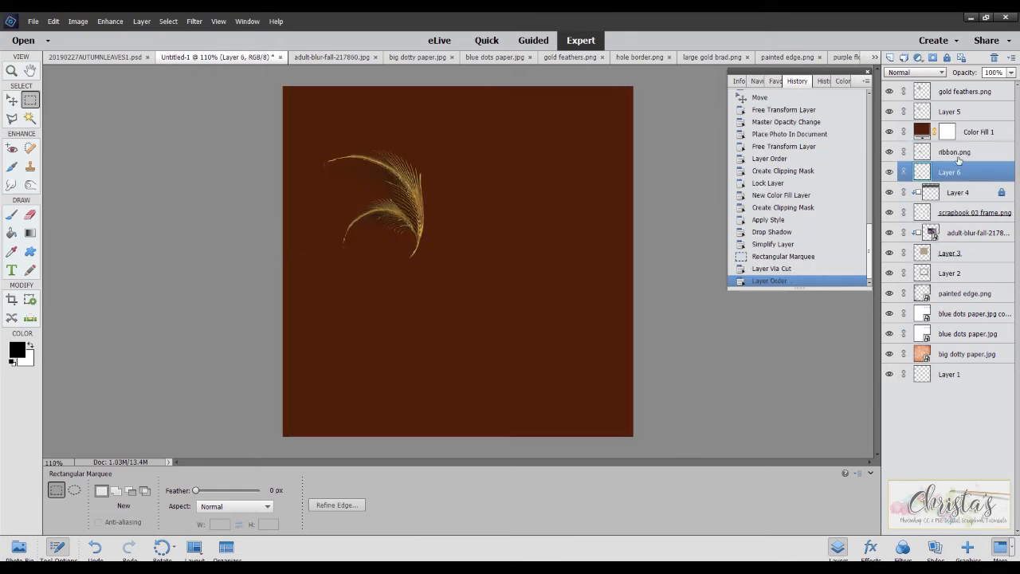
pyautogui.rightClick(967, 134)
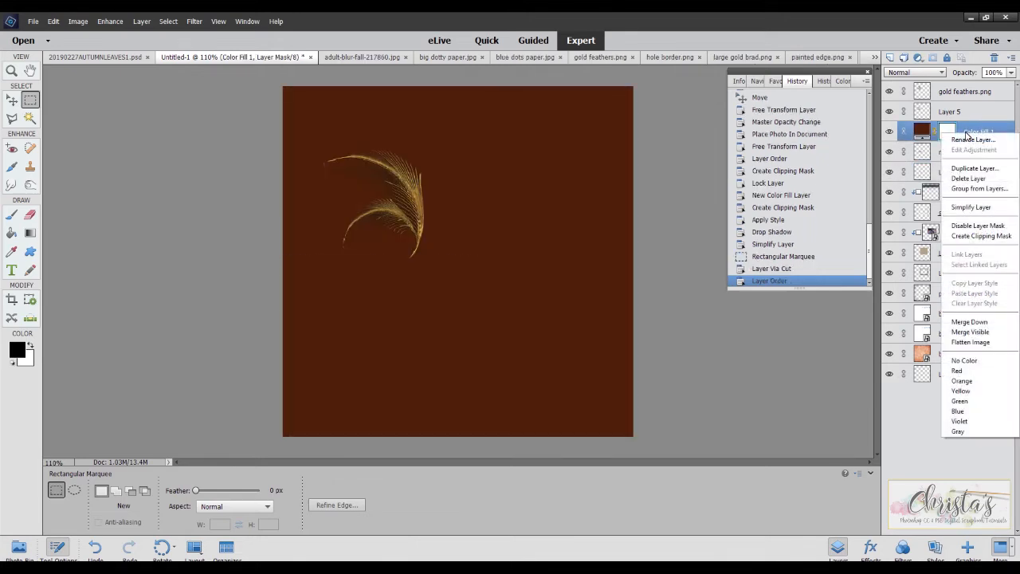
pyautogui.click(984, 236)
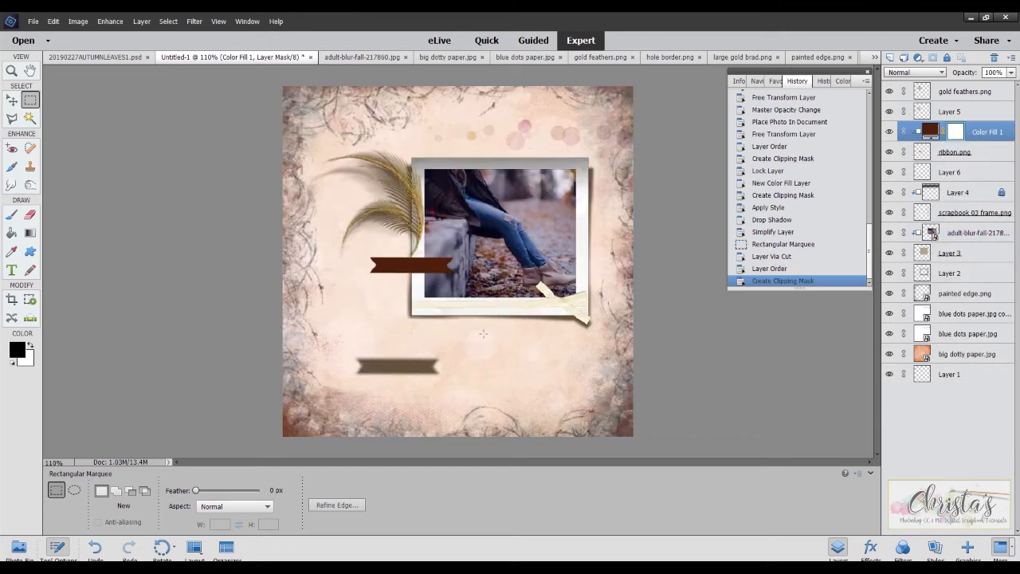
# Move the separated shadow up beneath the brown ribbon, offset slightly down from it.
pyautogui.click(12, 99)
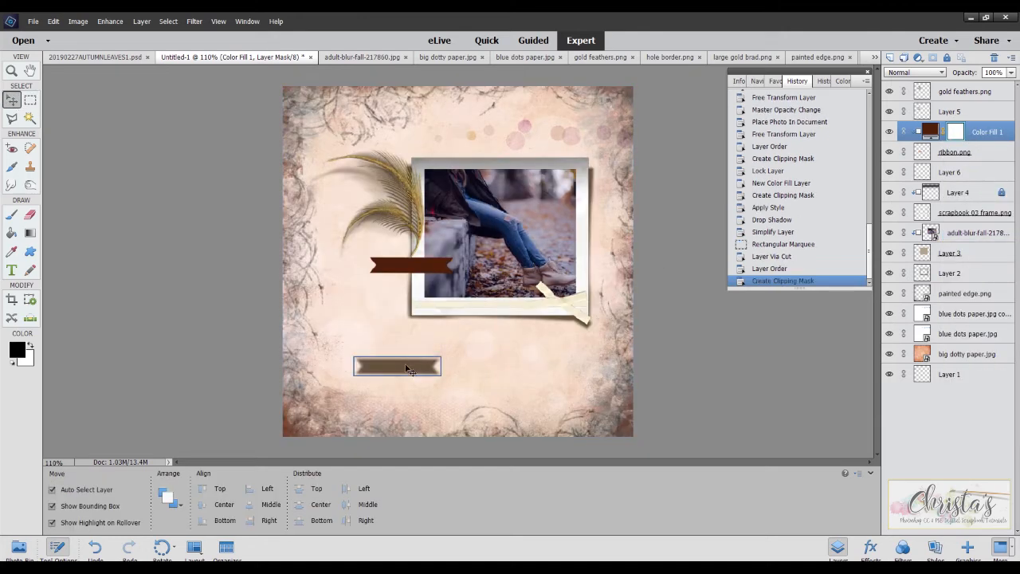
pyautogui.moveTo(404, 371); pyautogui.dragTo(421, 275)
pyautogui.click(423, 269)
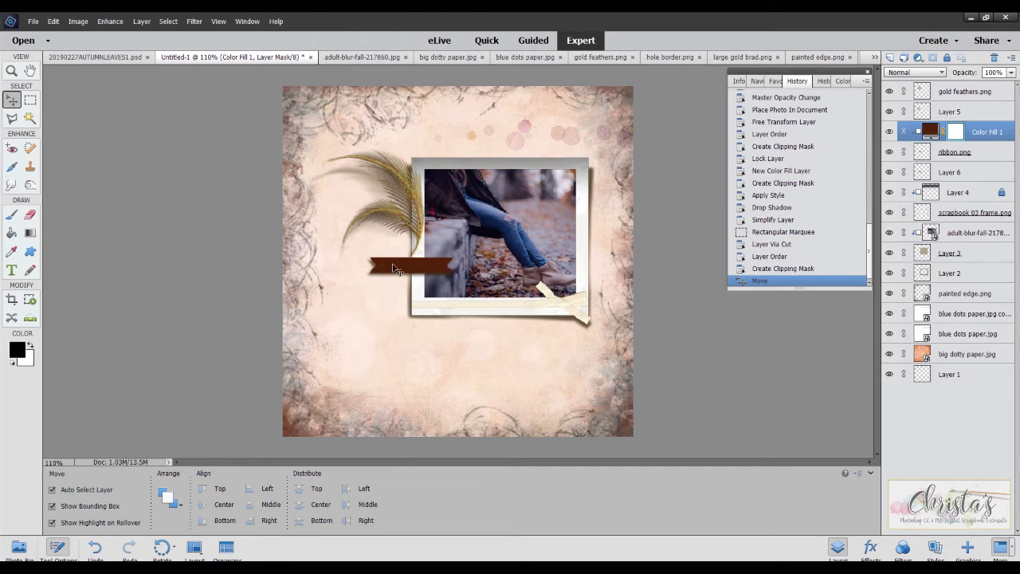
# Apply the Low drop shadow style to the ribbon layer and turn off Drop Shadow in its style settings.
pyautogui.click(955, 151)
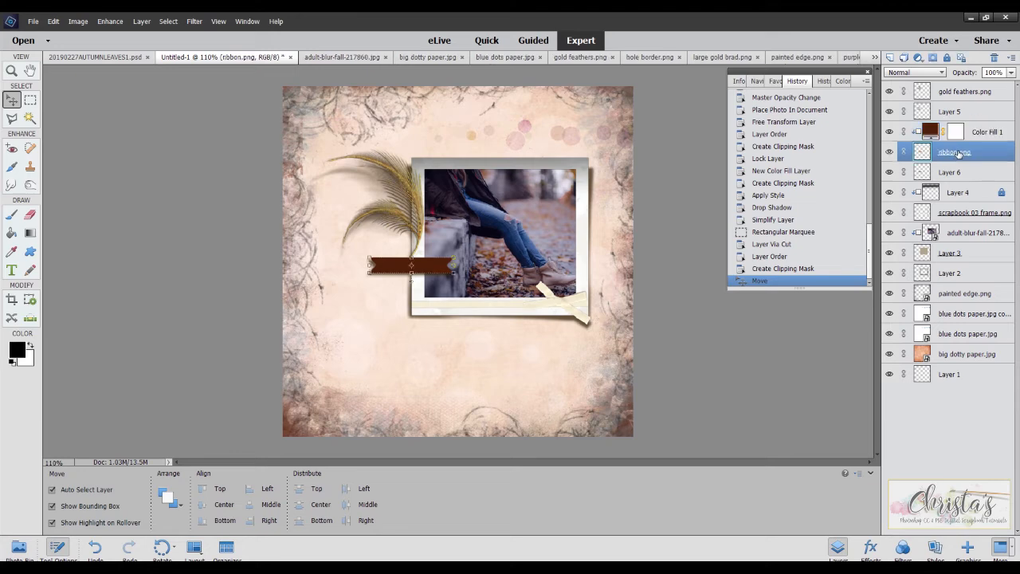
pyautogui.click(935, 547)
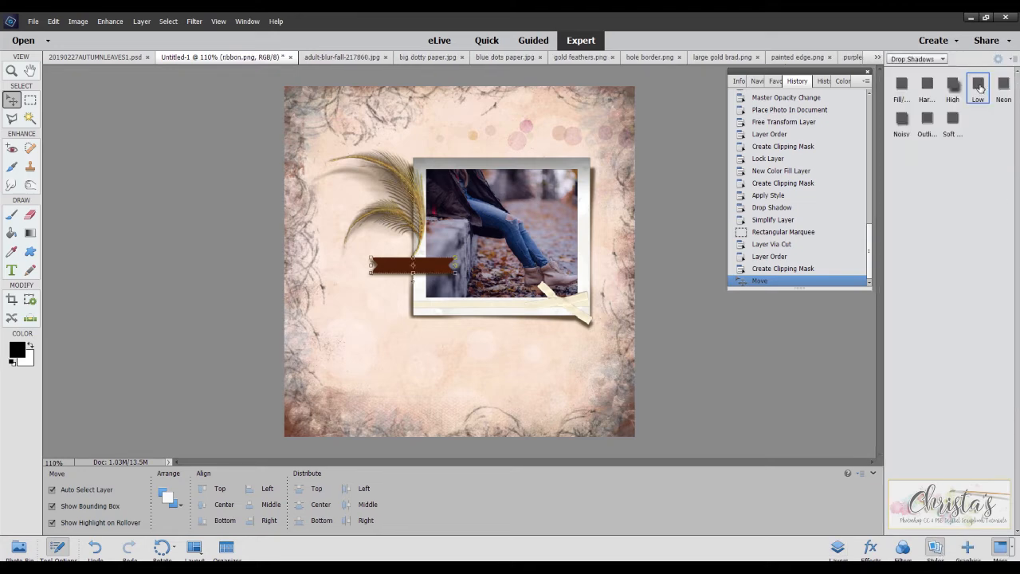
pyautogui.click(978, 86)
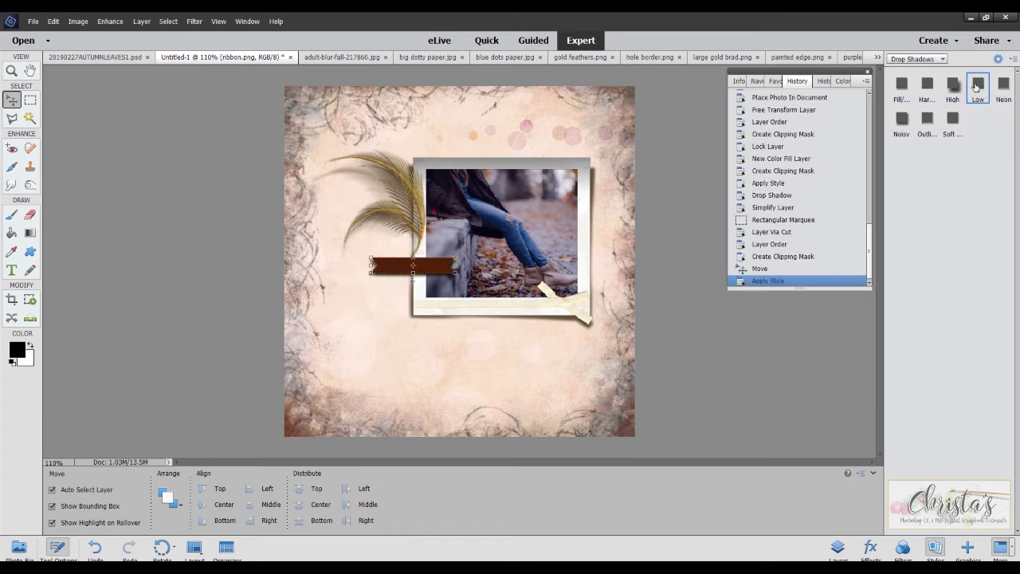
pyautogui.click(837, 547)
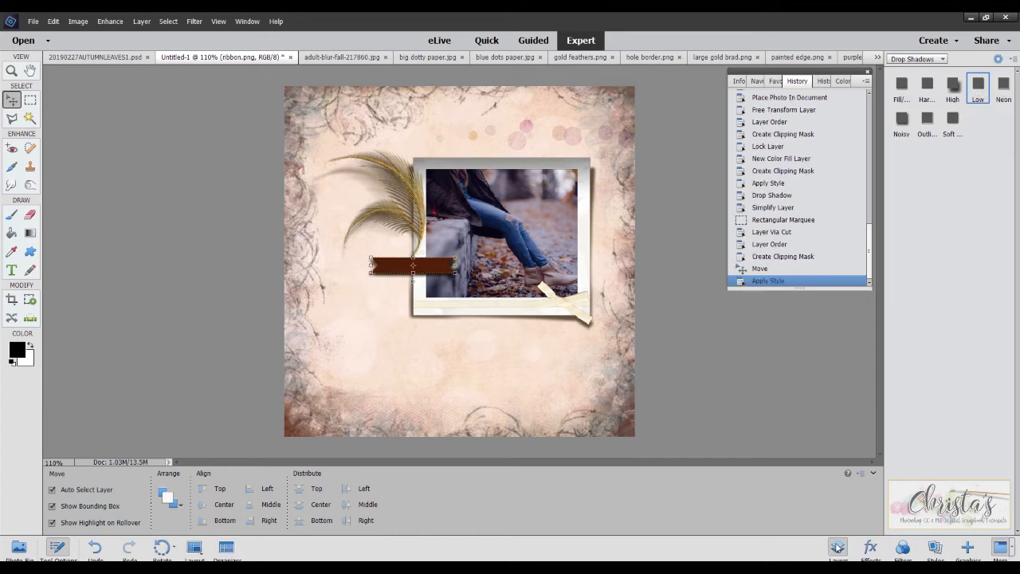
pyautogui.doubleClick(1005, 153)
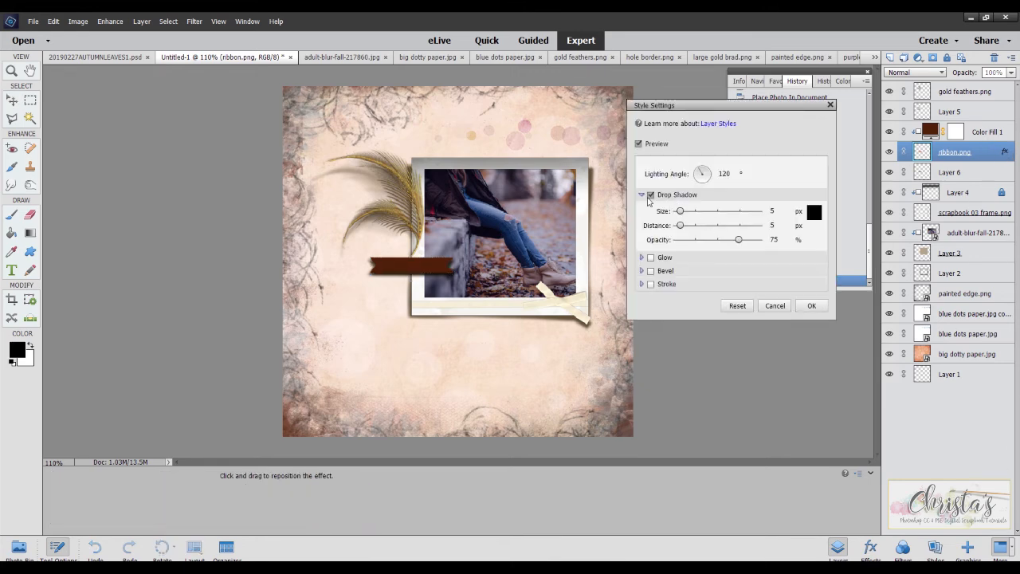
pyautogui.click(651, 195)
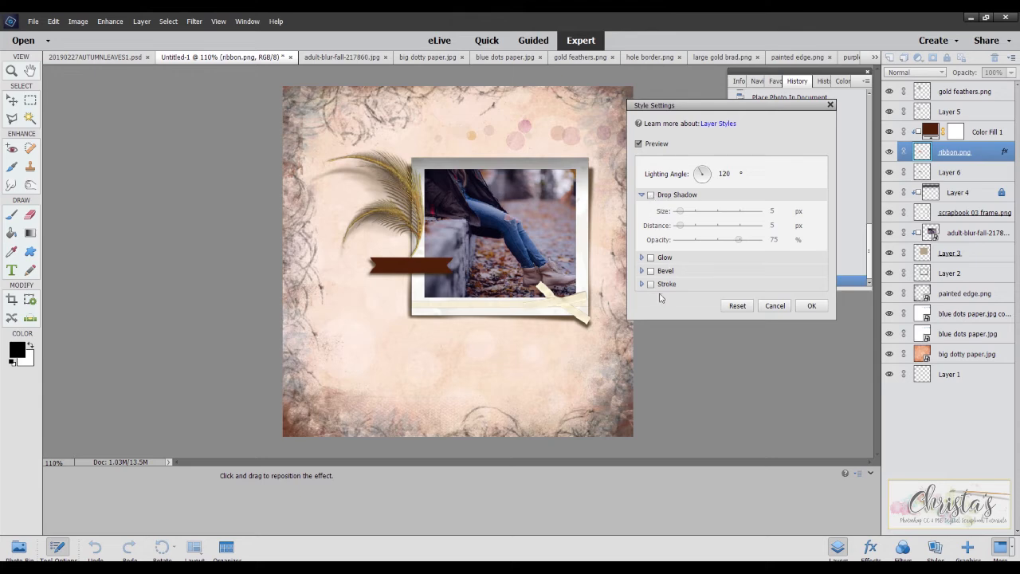
# Add a 1 px outside stroke in light tan e9cda3 at 100% opacity to the ribbon layer.
pyautogui.click(652, 284)
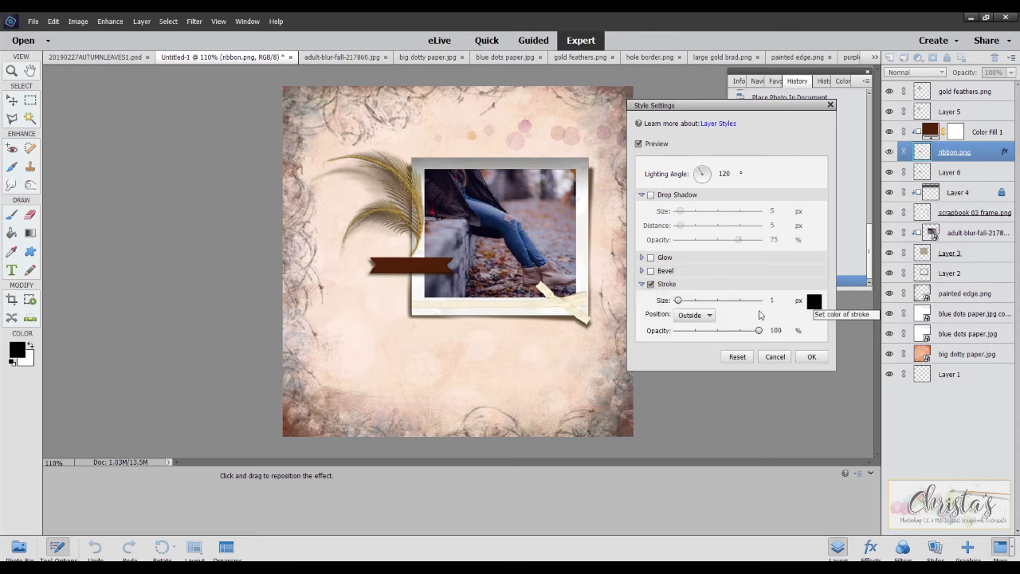
pyautogui.click(814, 301)
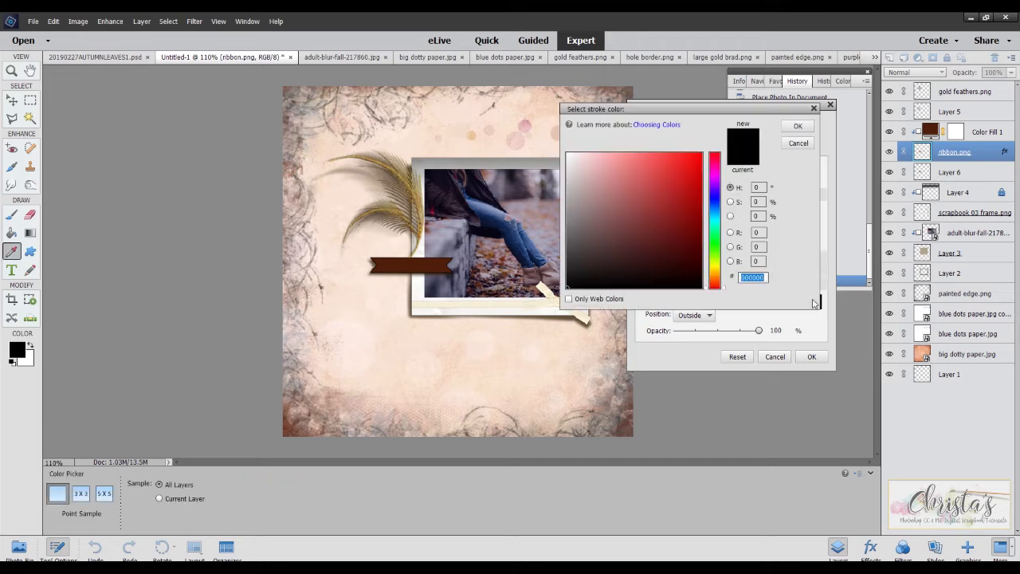
pyautogui.click(401, 205)
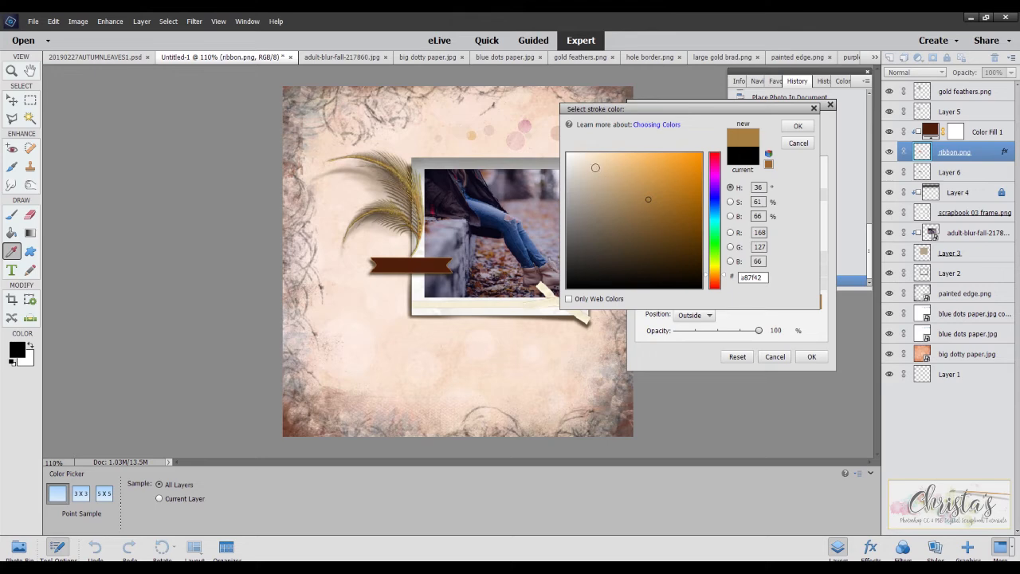
pyautogui.click(607, 164)
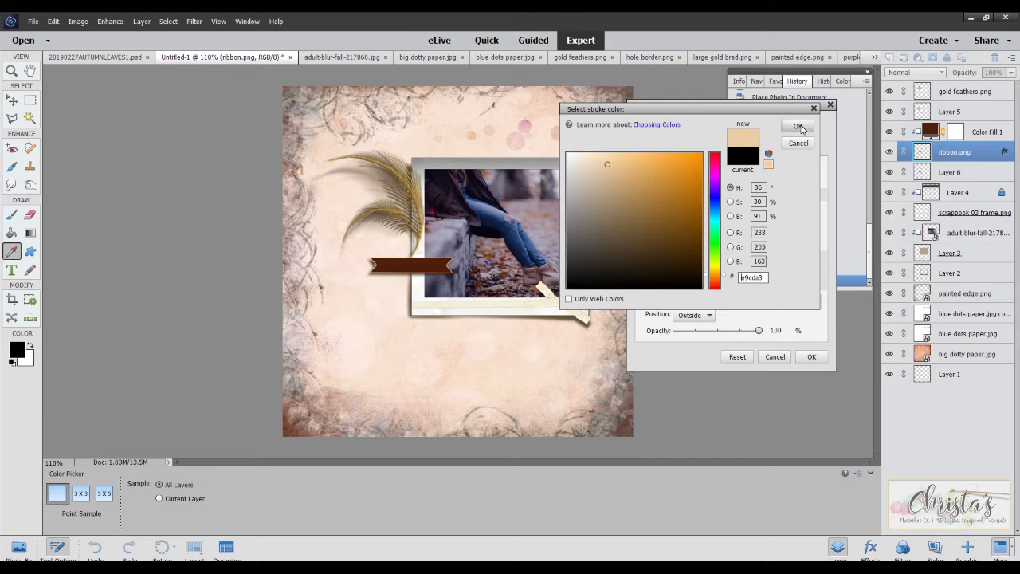
pyautogui.click(798, 126)
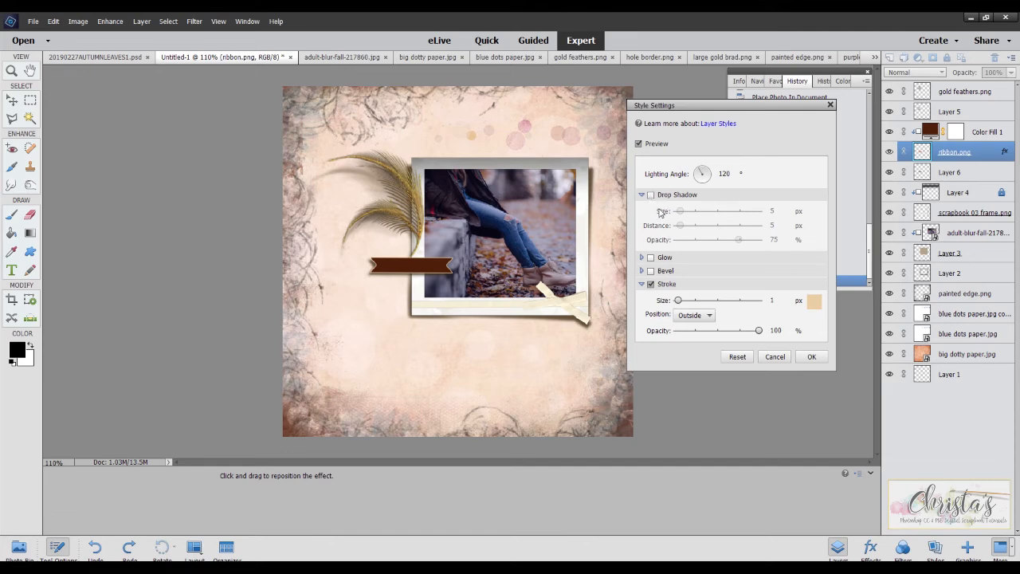
pyautogui.click(651, 284)
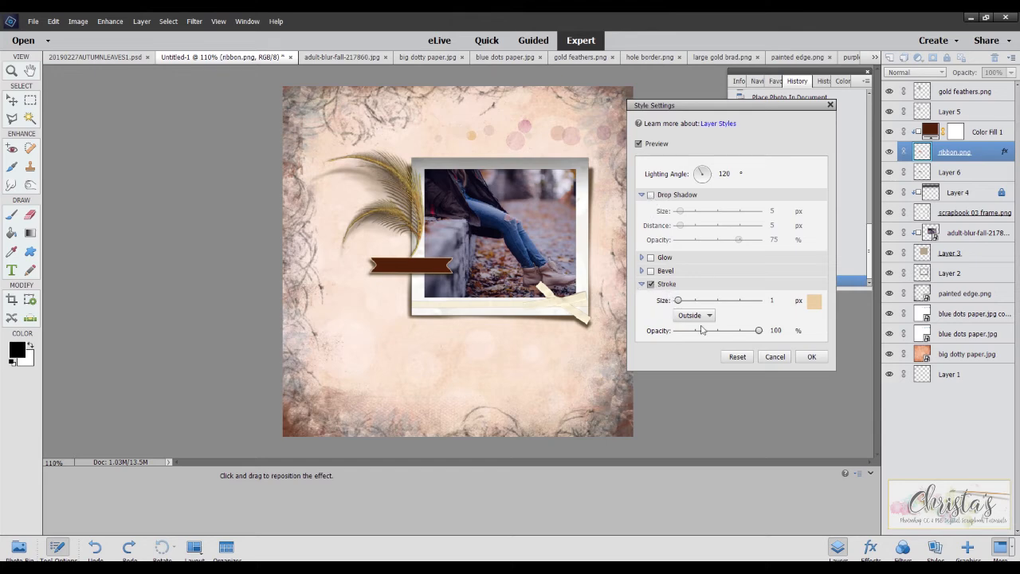
pyautogui.click(810, 356)
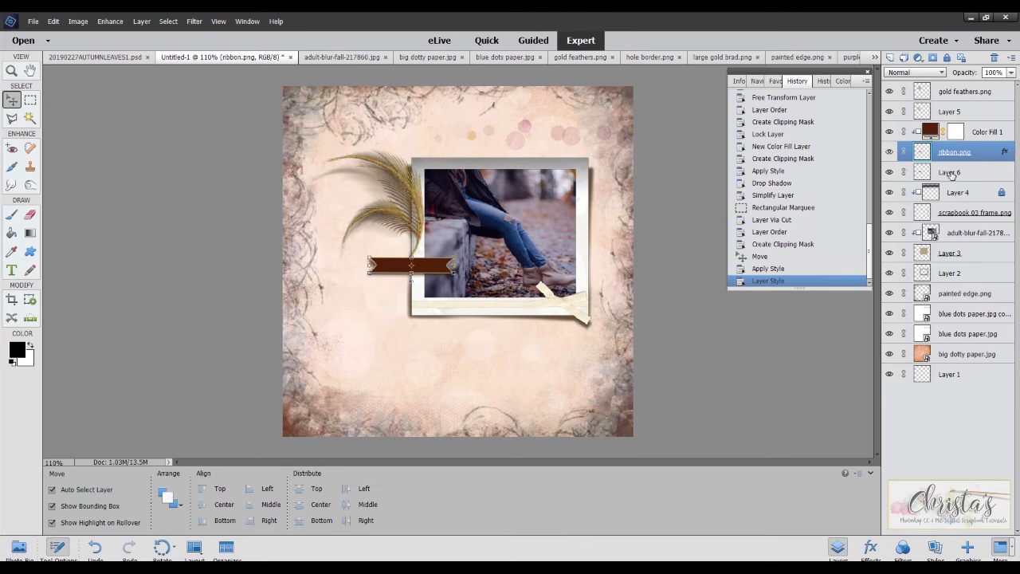
# Reshape the ribbon's shadow on Layer 6 with a 50 px Smudge brush, at its middle and at both ends.
pyautogui.click(948, 172)
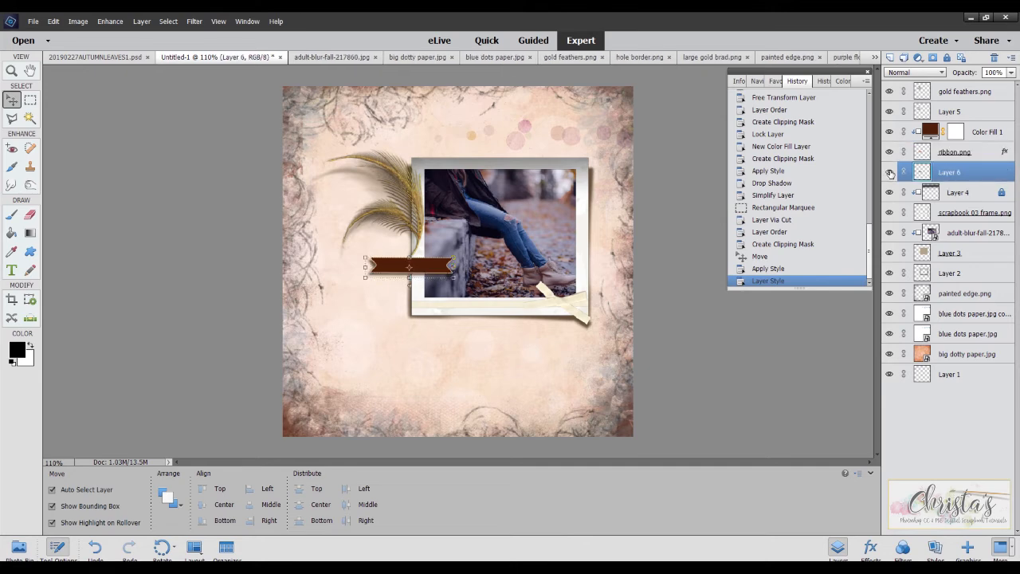
pyautogui.click(891, 172)
pyautogui.click(891, 172)
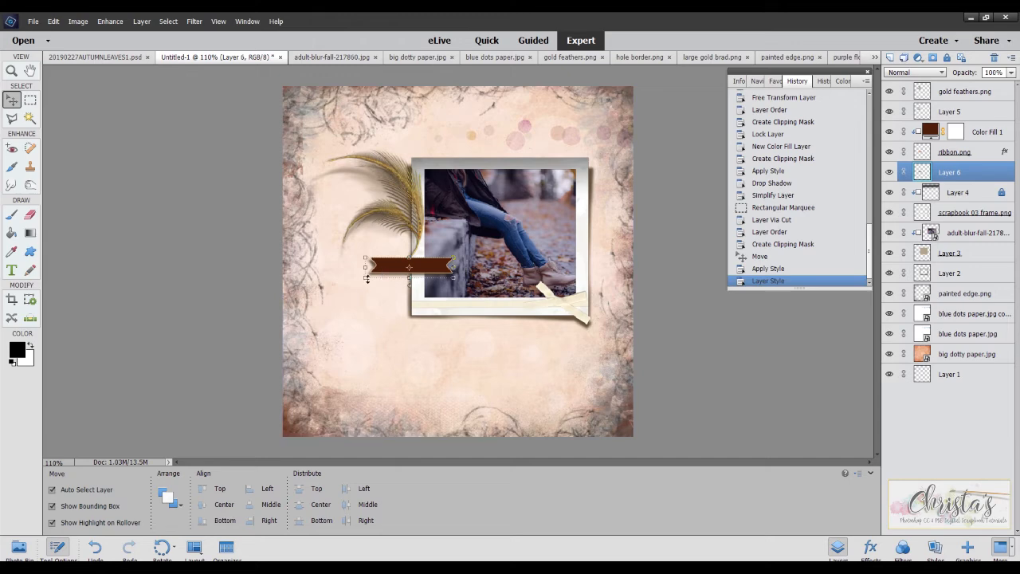
pyautogui.click(12, 186)
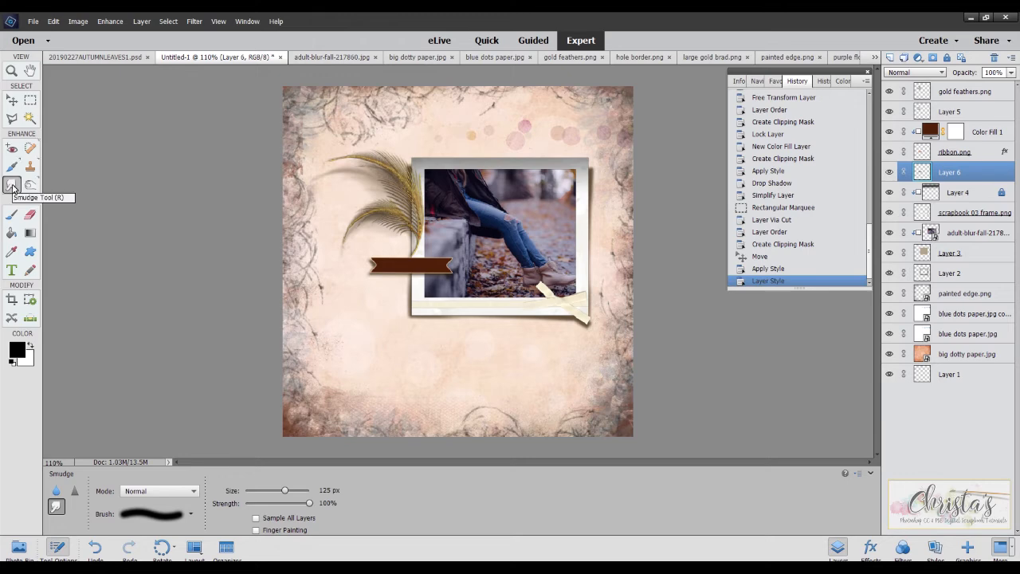
pyautogui.press('[')
pyautogui.press('[')
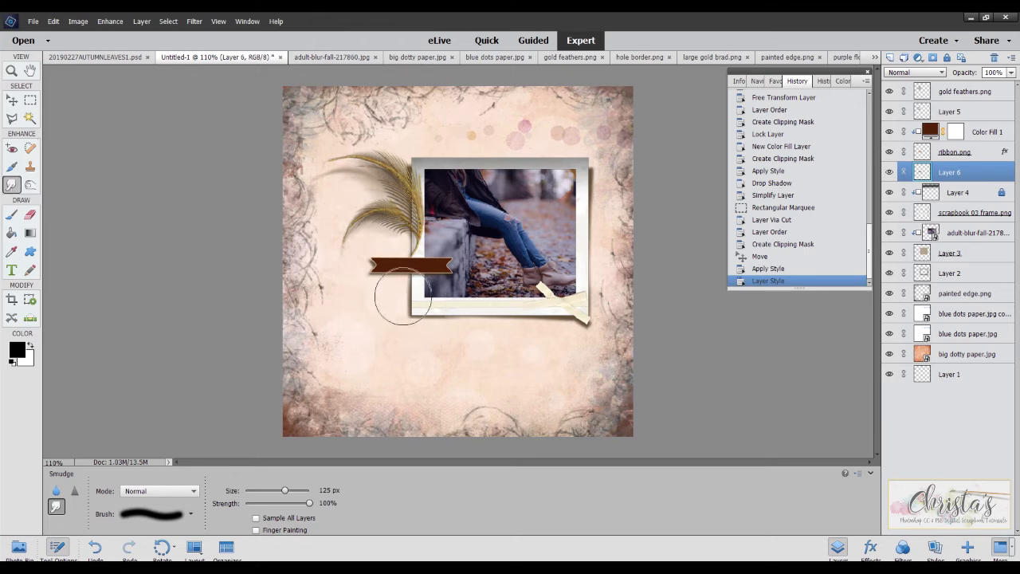
pyautogui.press('[')
pyautogui.press('[')
pyautogui.press('[')
pyautogui.press('[')
pyautogui.moveTo(406, 279); pyautogui.dragTo(405, 284)
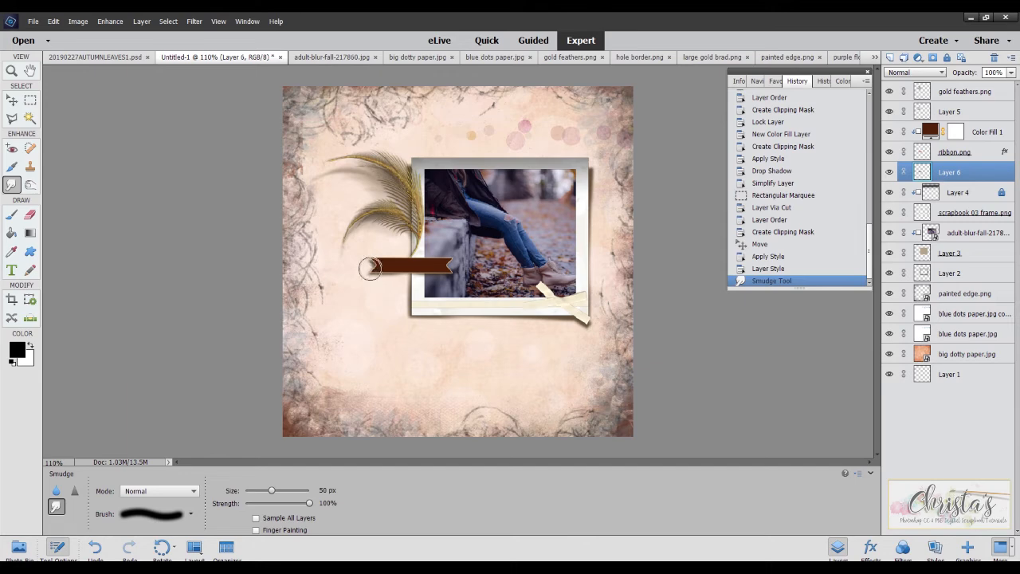
pyautogui.moveTo(371, 271); pyautogui.dragTo(373, 265)
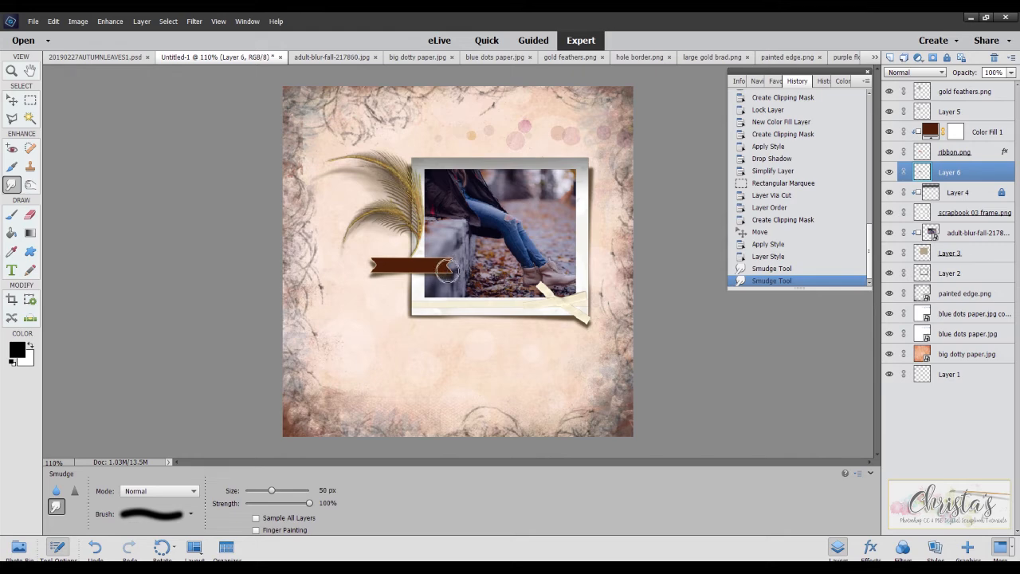
pyautogui.moveTo(447, 269); pyautogui.dragTo(453, 265)
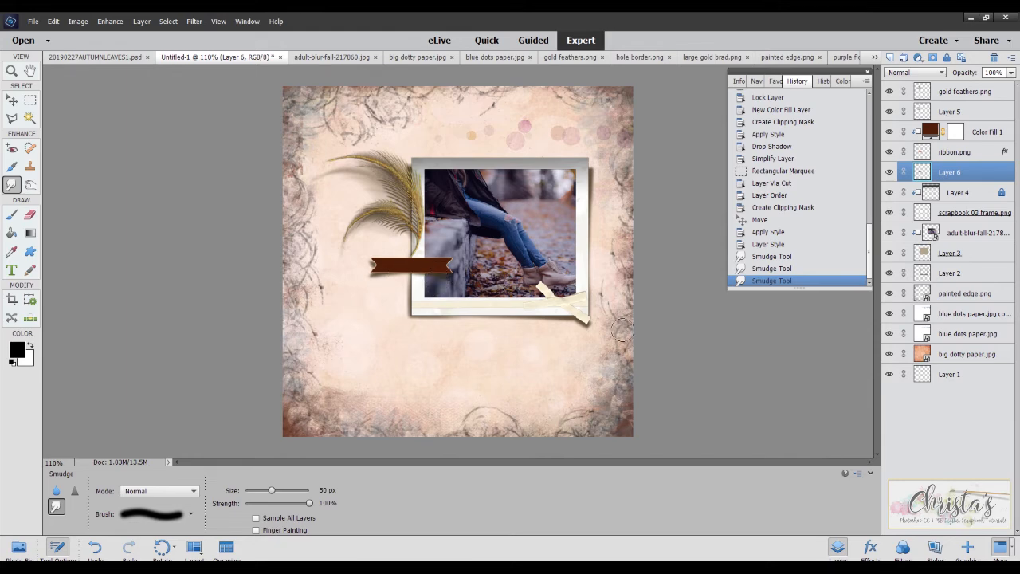
# Make Color Fill 1 the active layer and set the horizontal Type tool's colour to white, ffffff.
pyautogui.click(977, 131)
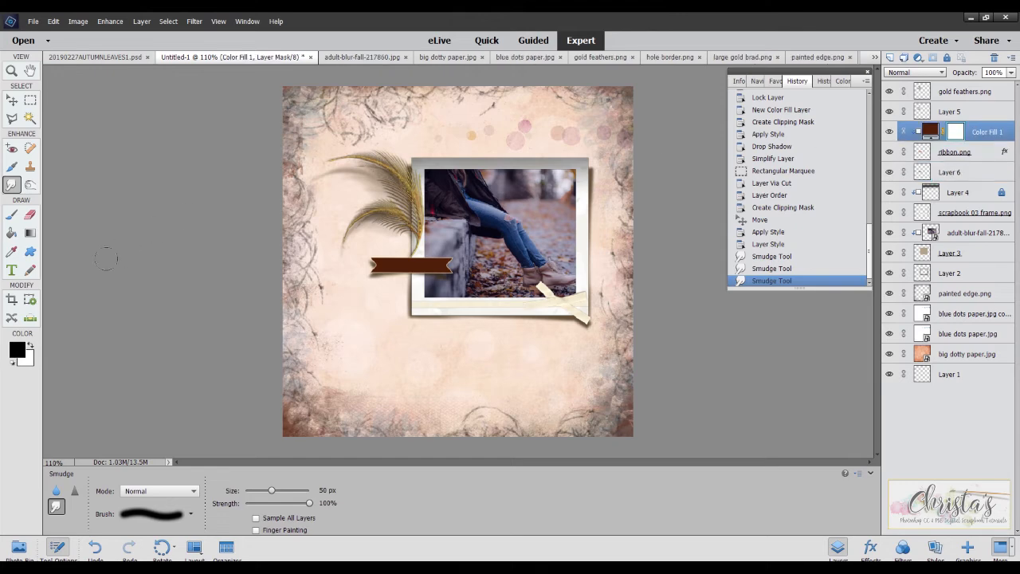
pyautogui.click(12, 271)
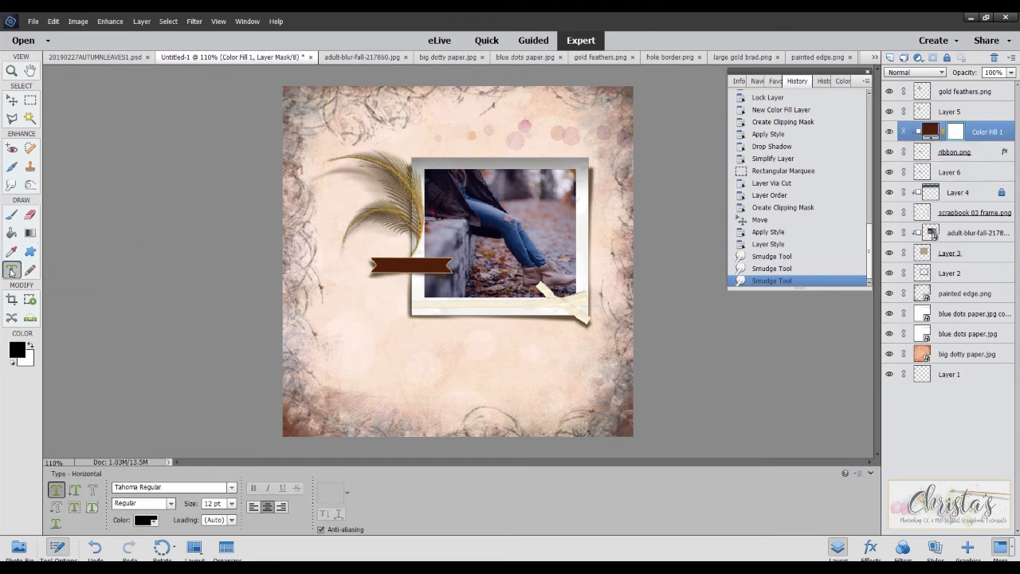
pyautogui.click(140, 522)
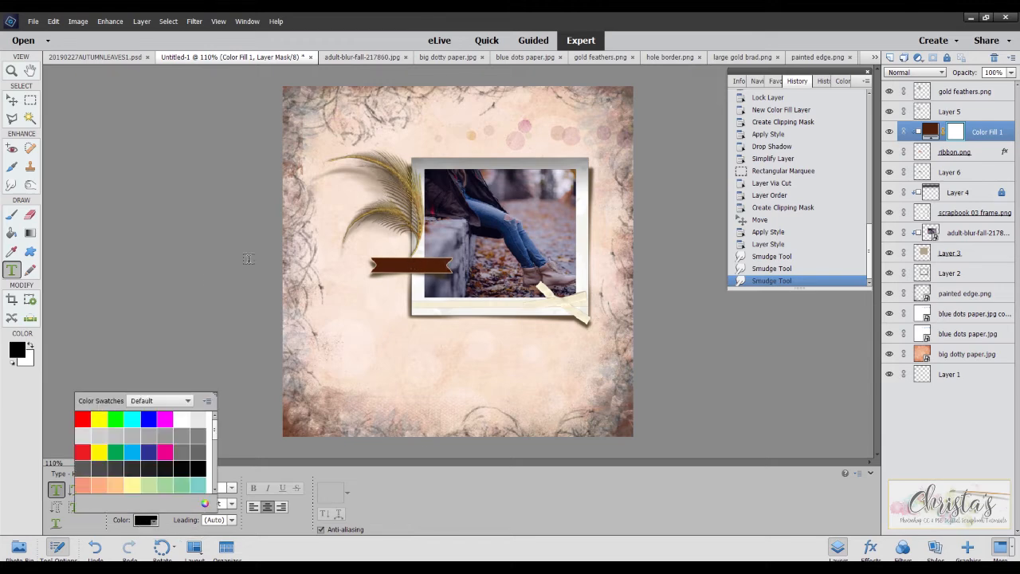
pyautogui.click(204, 504)
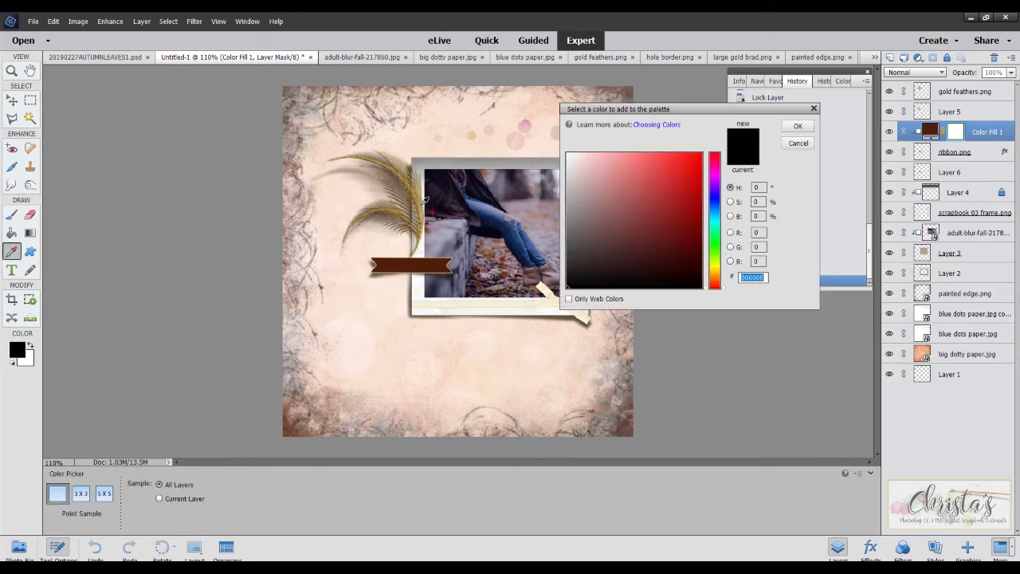
pyautogui.write('ffffff')
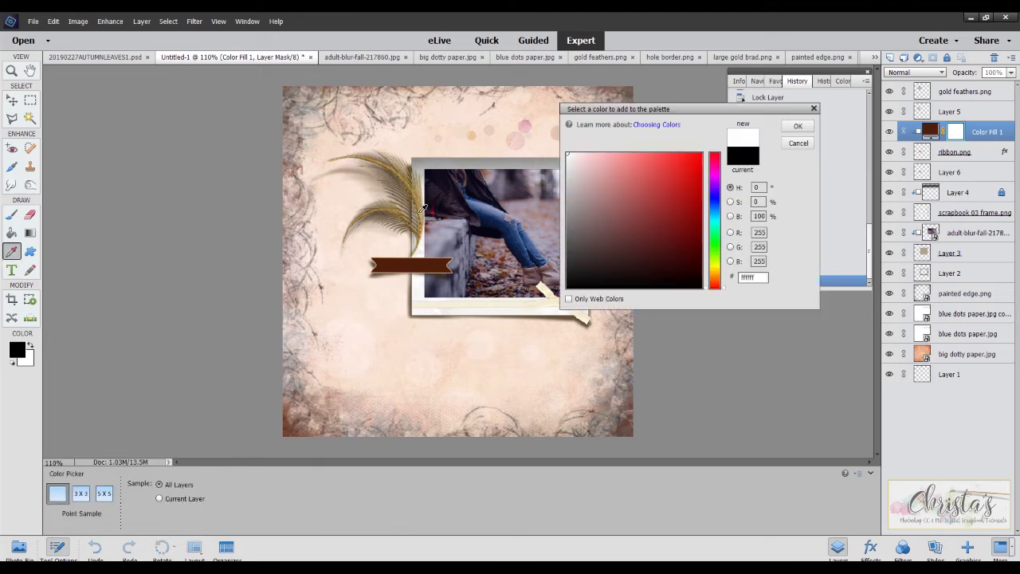
pyautogui.click(797, 126)
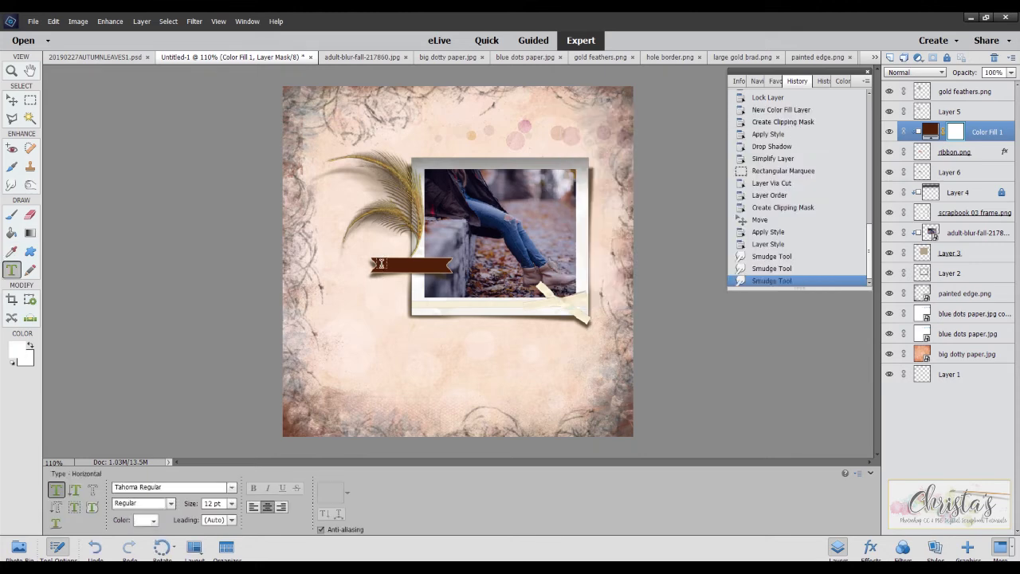
# Add the title AUTUMN LEAVES in tan 12 pt Tahoma Regular, starting a text line at the ribbon's left end.
pyautogui.click(381, 264)
pyautogui.write('AUTUMN')
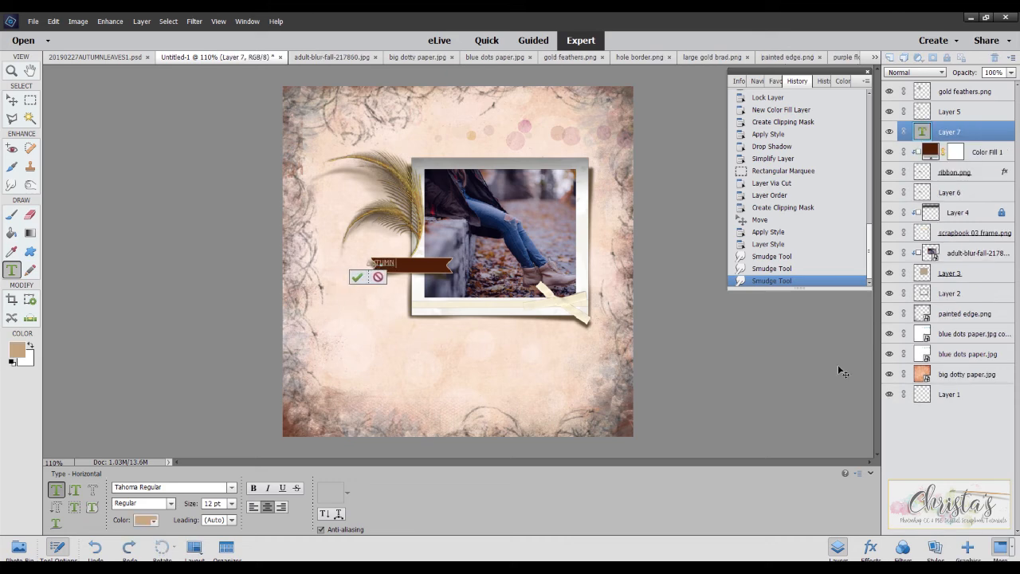
pyautogui.write(' LEAVE')
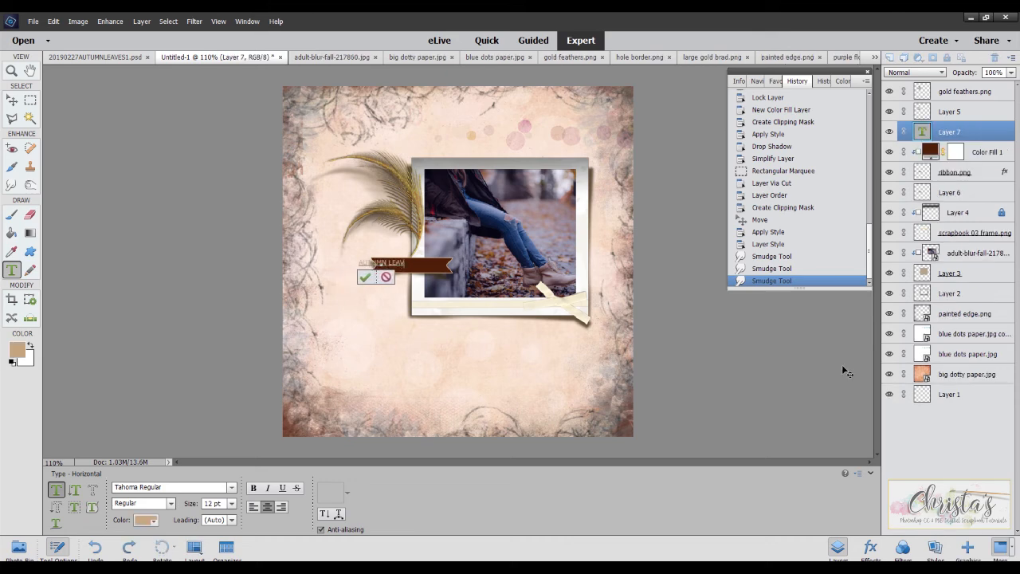
pyautogui.write('S')
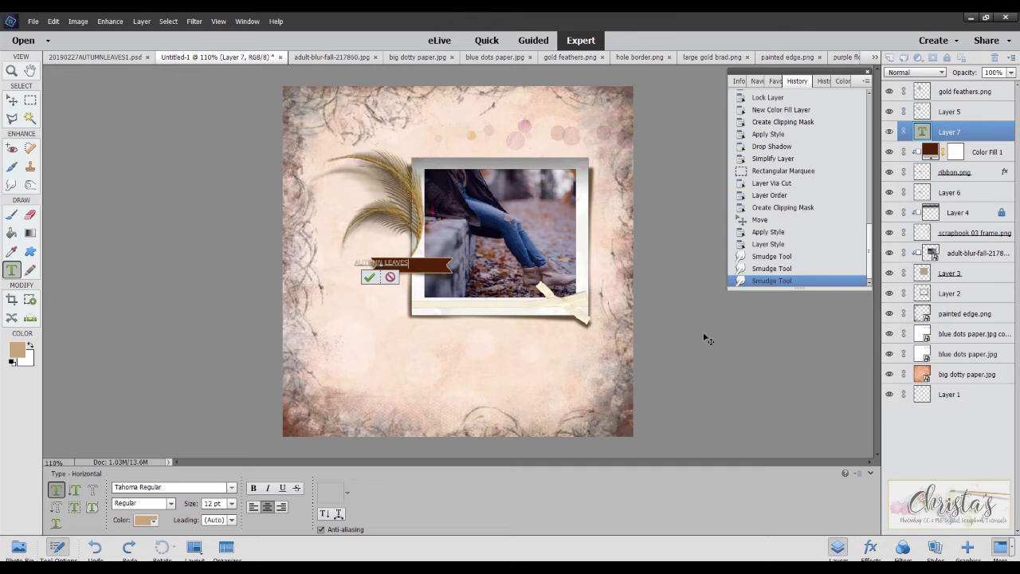
pyautogui.click(371, 278)
# Nudge the AUTUMN LEAVES text right and slightly down to centre it on the brown ribbon, and deselect it.
pyautogui.press('v')
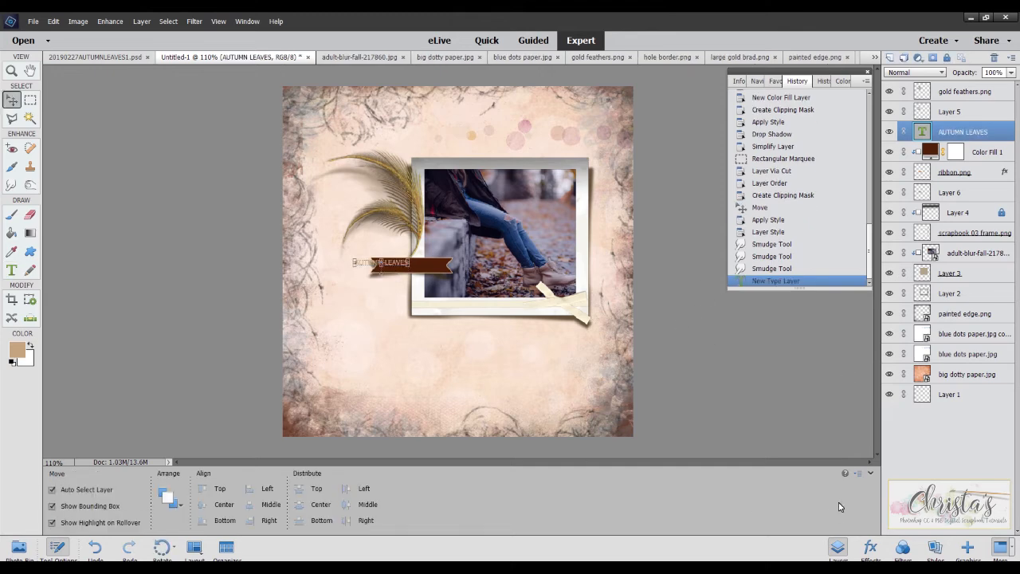
pyautogui.press('Left')
pyautogui.press('Right')
pyautogui.press('Right')
pyautogui.press('Right')
pyautogui.press('Right')
pyautogui.press('Right')
pyautogui.press('Right')
pyautogui.press('Right')
pyautogui.press('Right')
pyautogui.press('Right')
pyautogui.press('Right')
pyautogui.press('Right')
pyautogui.press('Right')
pyautogui.press('Right')
pyautogui.press('Right')
pyautogui.press('Right')
pyautogui.press('Right')
pyautogui.press('Right')
pyautogui.press('Right')
pyautogui.press('Right')
pyautogui.press('Right')
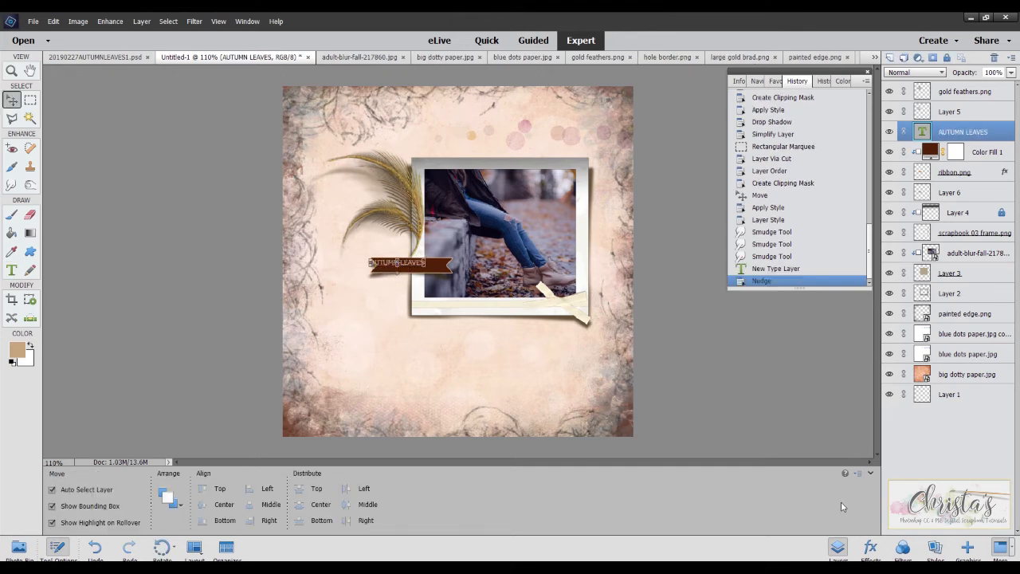
pyautogui.press('Right')
pyautogui.press('Right')
pyautogui.press('Right')
pyautogui.press('Right')
pyautogui.press('Right')
pyautogui.press('Right')
pyautogui.press('Right')
pyautogui.press('Right')
pyautogui.press('Right')
pyautogui.press('Down')
pyautogui.press('Down')
pyautogui.press('Down')
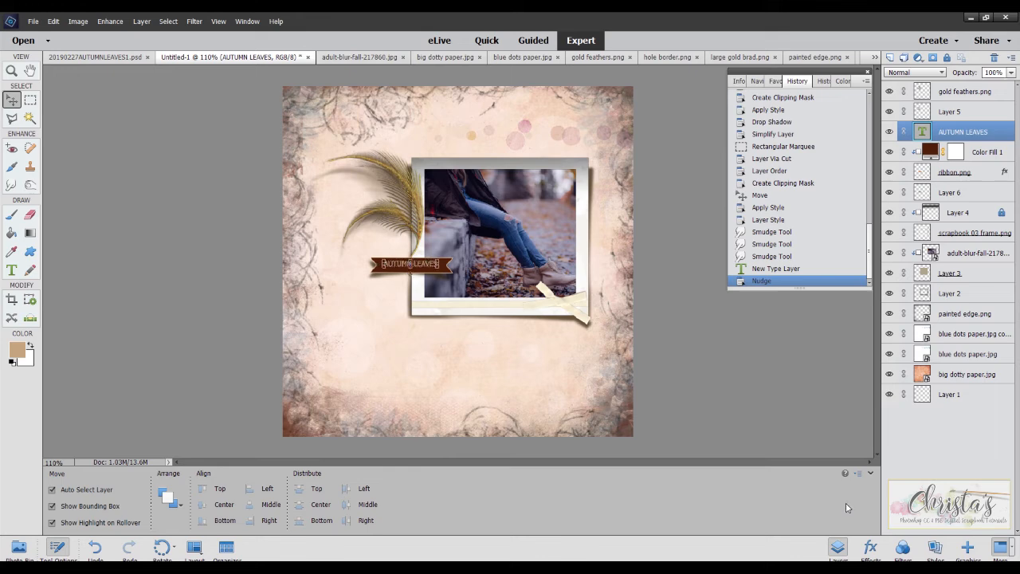
pyautogui.press('Down')
pyautogui.click(757, 357)
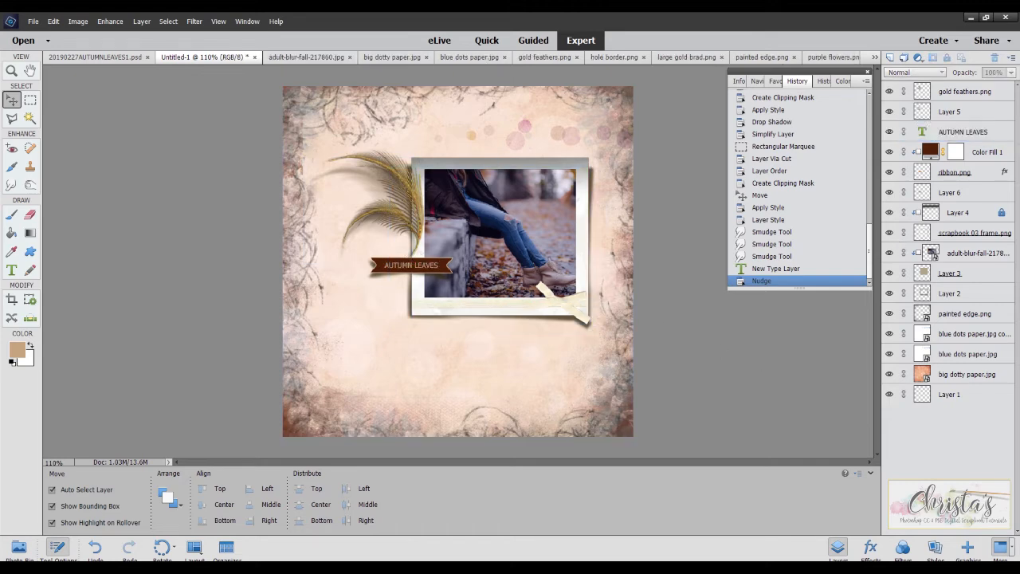
# Place the large gold brad image into the scrapbook page.
pyautogui.click(18, 547)
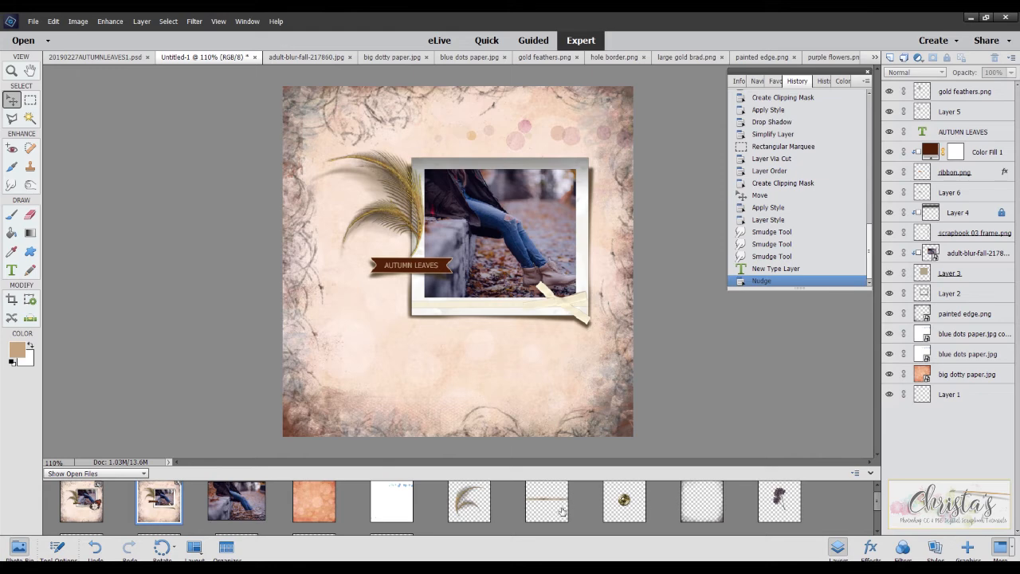
pyautogui.click(448, 268)
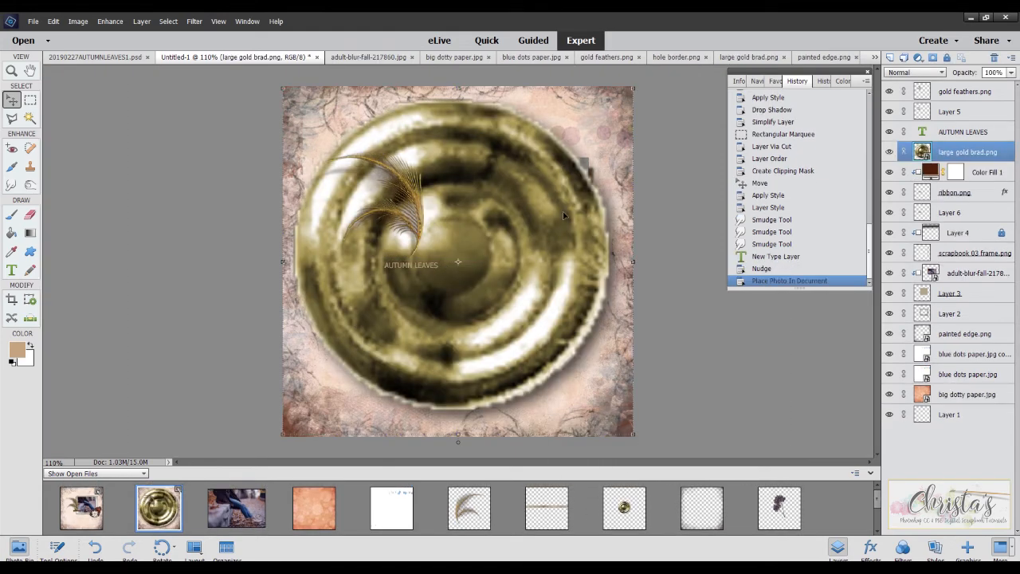
pyautogui.click(53, 21)
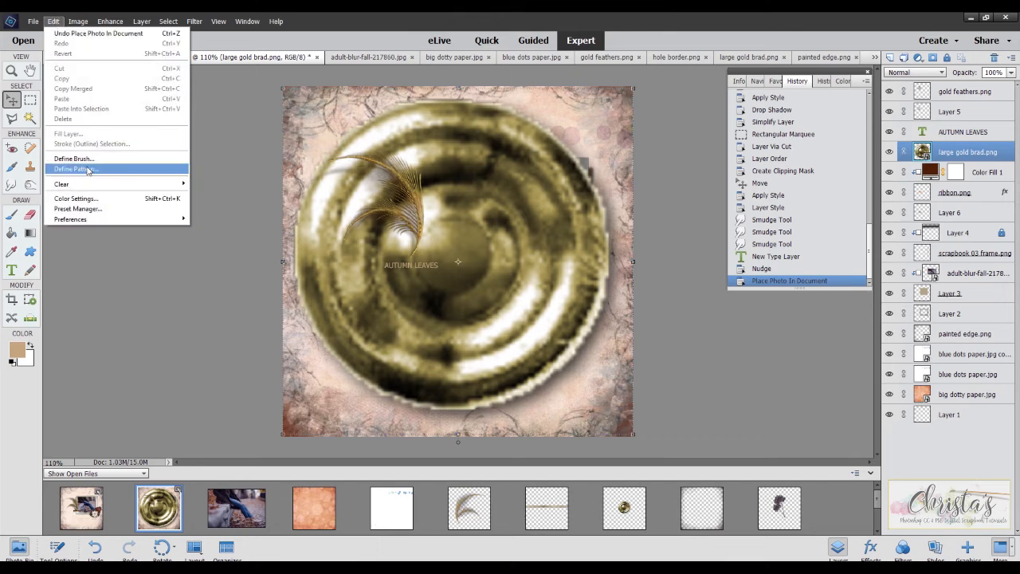
pyautogui.click(562, 177)
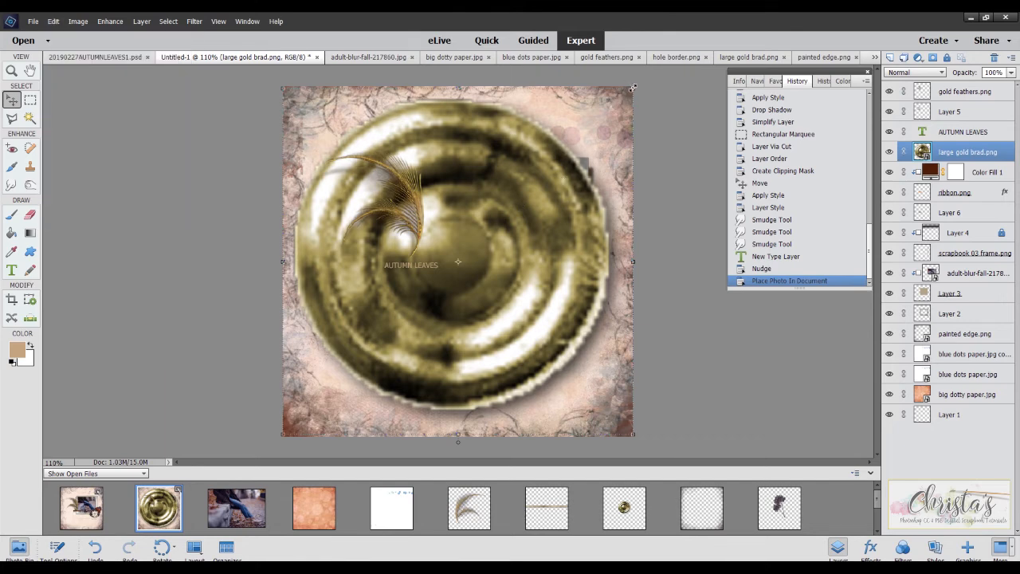
# Scale the gold brad to 8.16%, set it where the feather stems meet the ribbon, and bring its layer above the gold feathers.
pyautogui.moveTo(632, 88); pyautogui.dragTo(265, 351)
pyautogui.moveTo(304, 423); pyautogui.dragTo(422, 252)
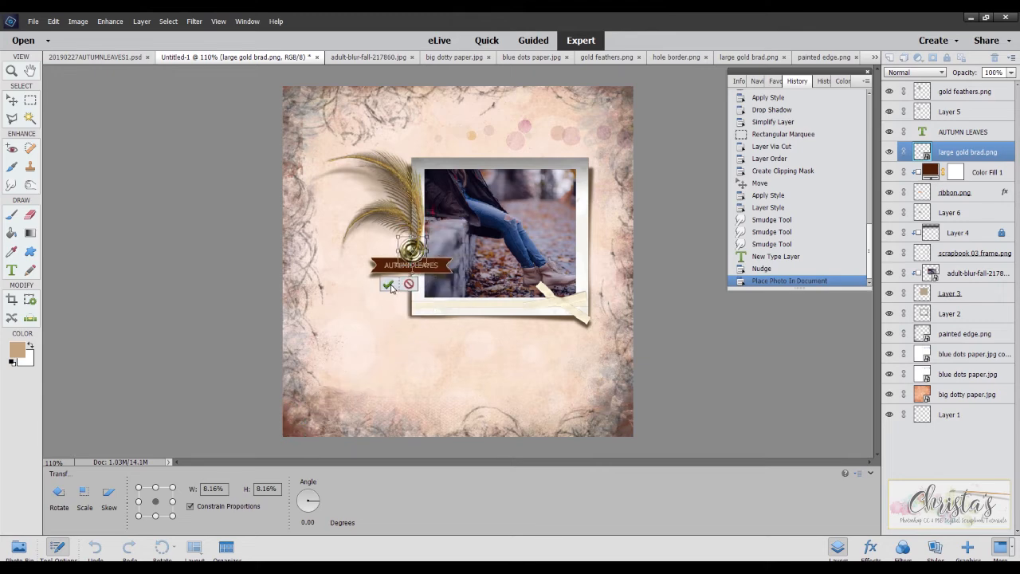
pyautogui.click(388, 284)
pyautogui.moveTo(971, 151); pyautogui.dragTo(958, 84)
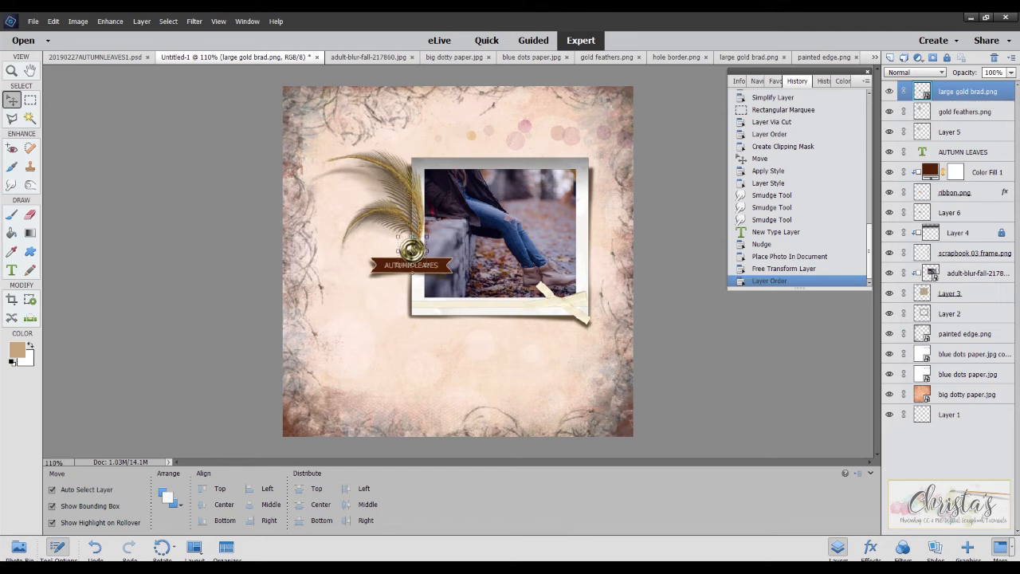
# Apply the Low drop shadow style to the gold brad and reposition its shadow slightly on the canvas.
pyautogui.click(935, 547)
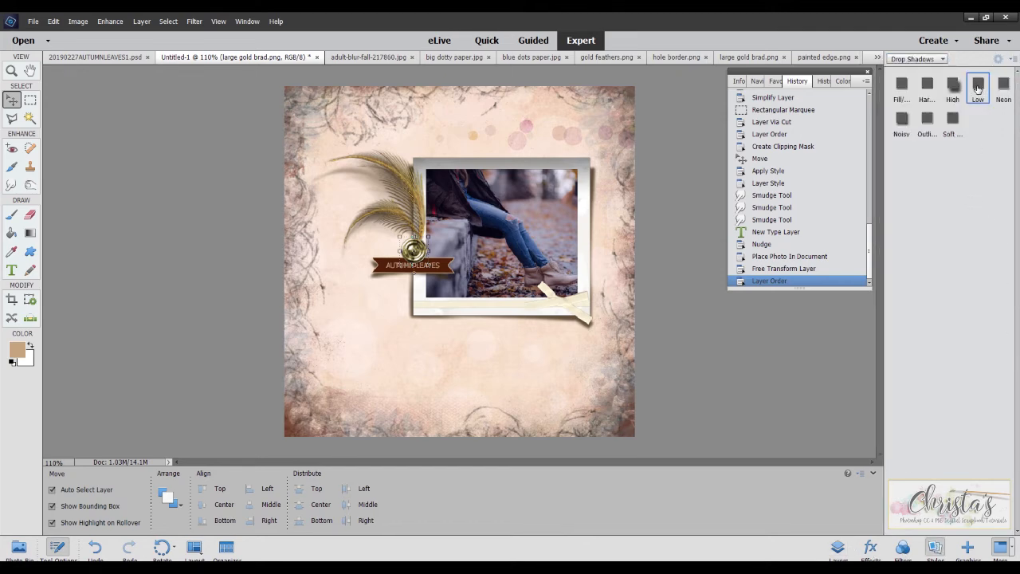
pyautogui.click(977, 88)
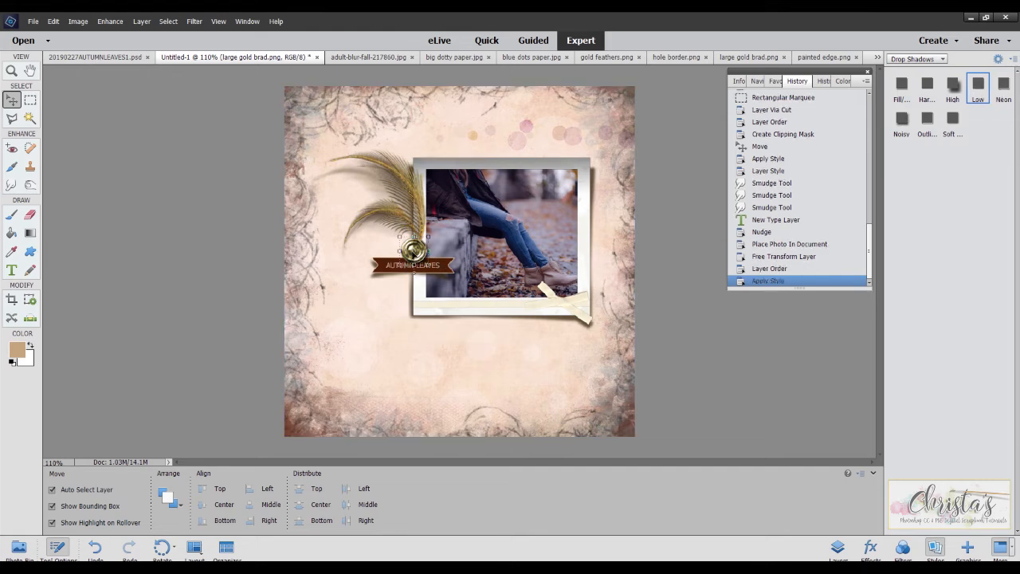
pyautogui.click(838, 546)
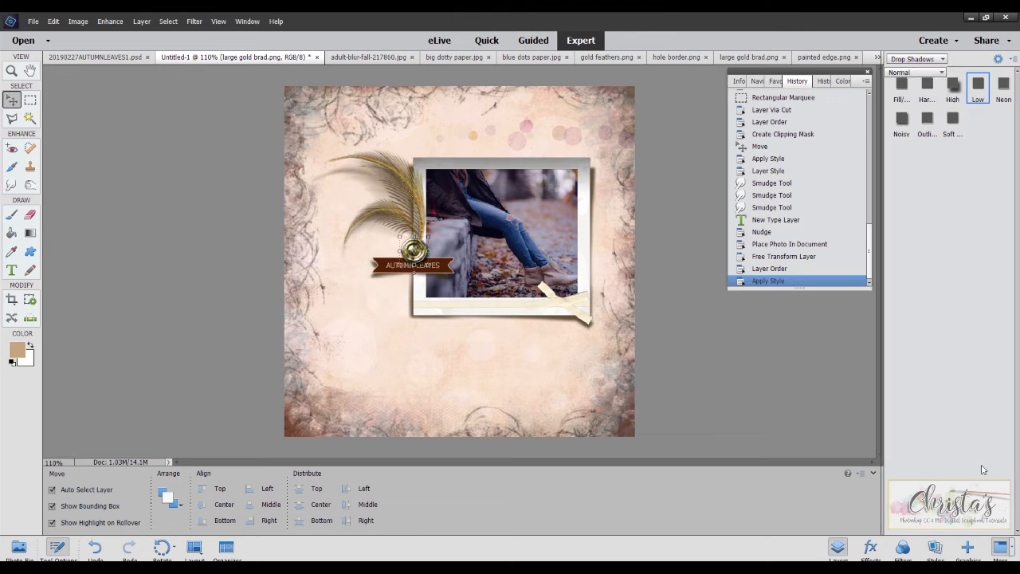
pyautogui.doubleClick(1005, 93)
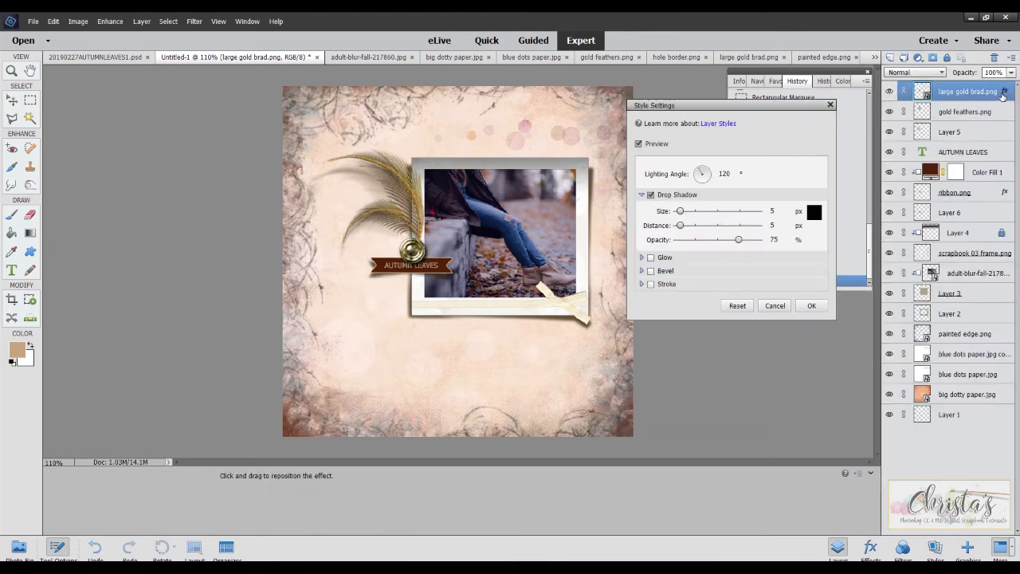
pyautogui.moveTo(416, 254); pyautogui.dragTo(417, 256)
pyautogui.click(813, 307)
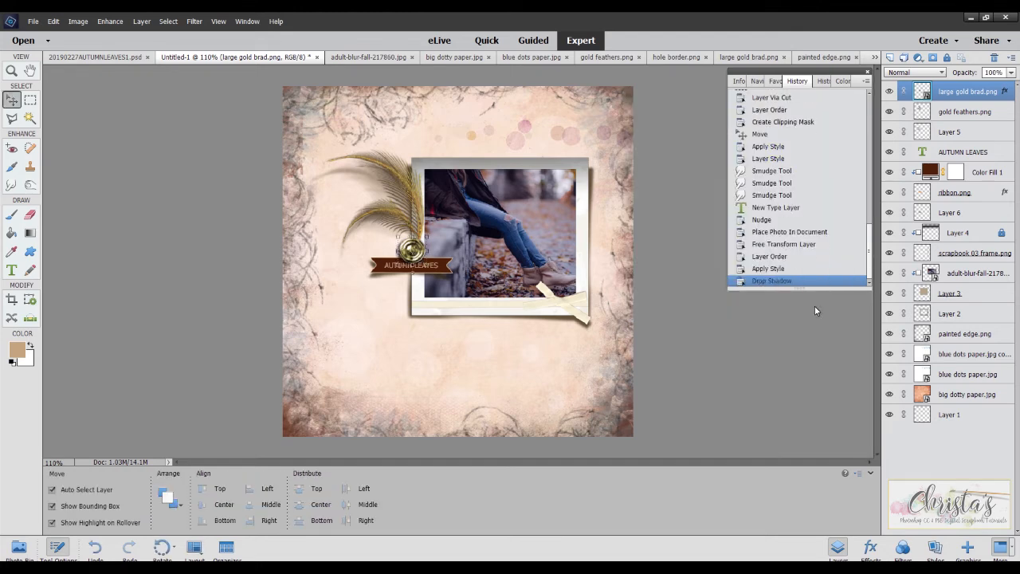
pyautogui.click(695, 372)
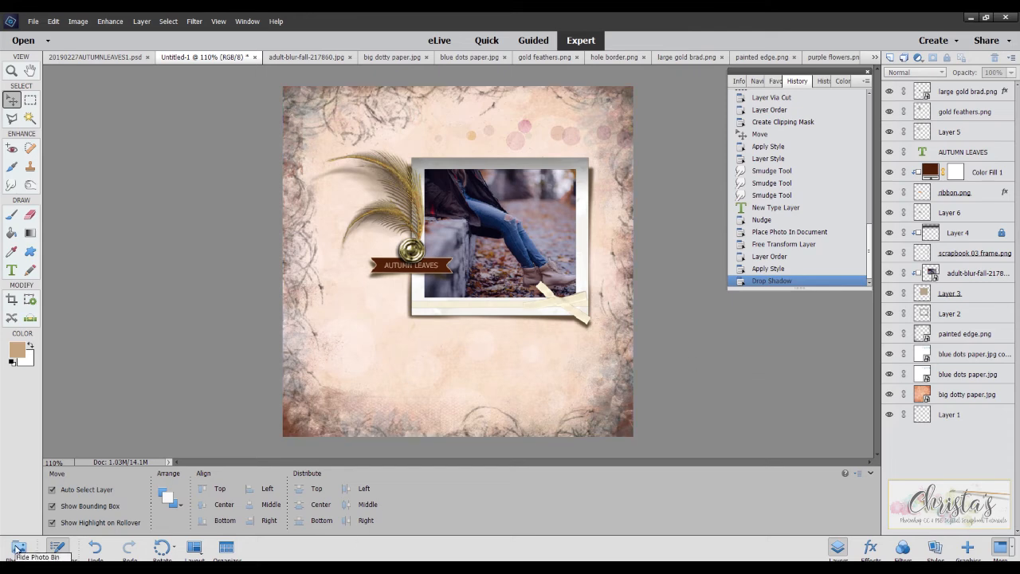
# Place the tie image from the open files onto the framed photo in the page.
pyautogui.click(15, 548)
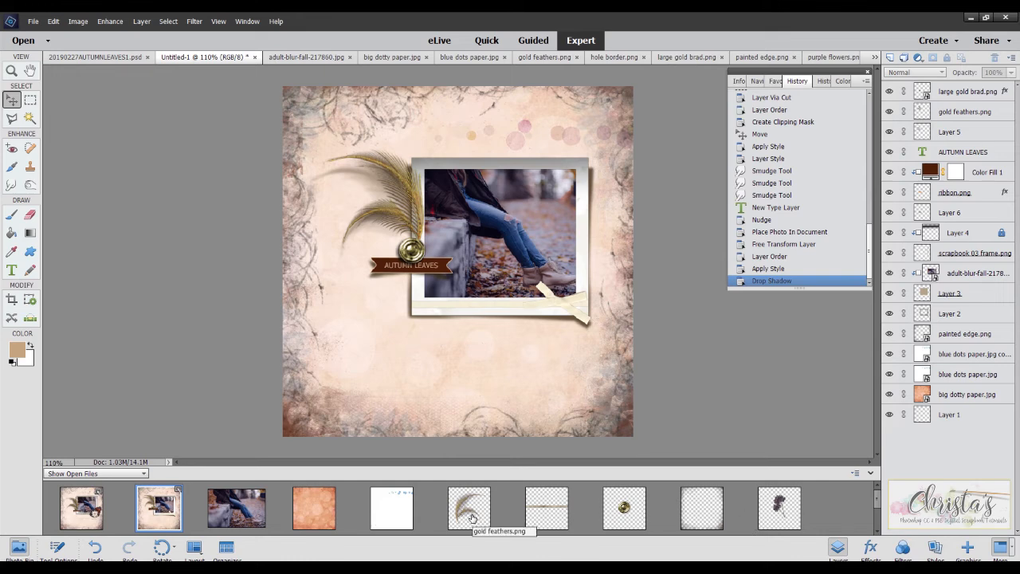
pyautogui.scroll(-2, 472, 518)
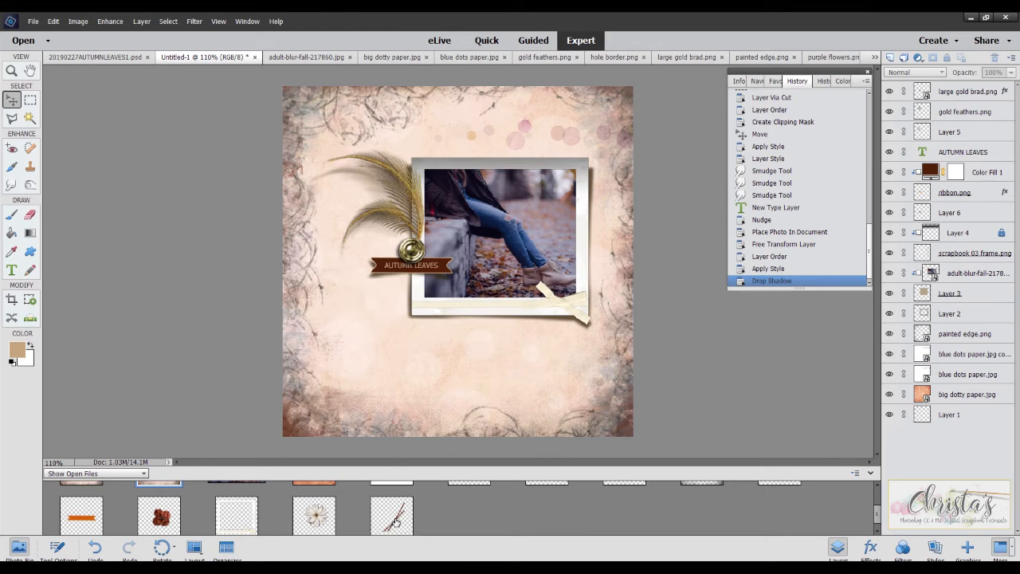
pyautogui.moveTo(393, 522); pyautogui.dragTo(558, 286)
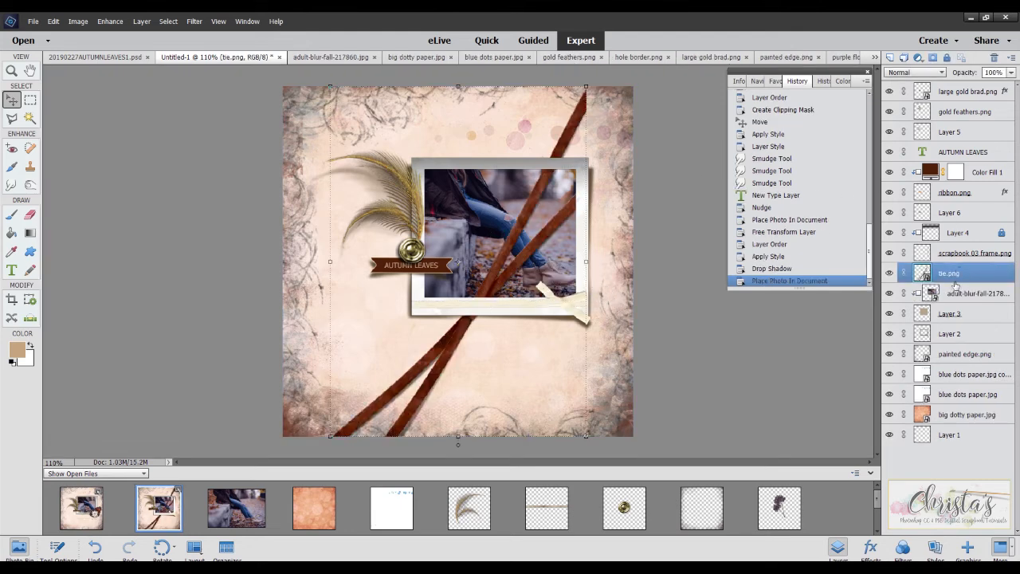
# Bring the tie layer to the top of the stack, scale it to 23.64%, and set it across the frame's lower-right corner.
pyautogui.moveTo(951, 273); pyautogui.dragTo(954, 154)
pyautogui.moveTo(963, 85); pyautogui.dragTo(962, 82)
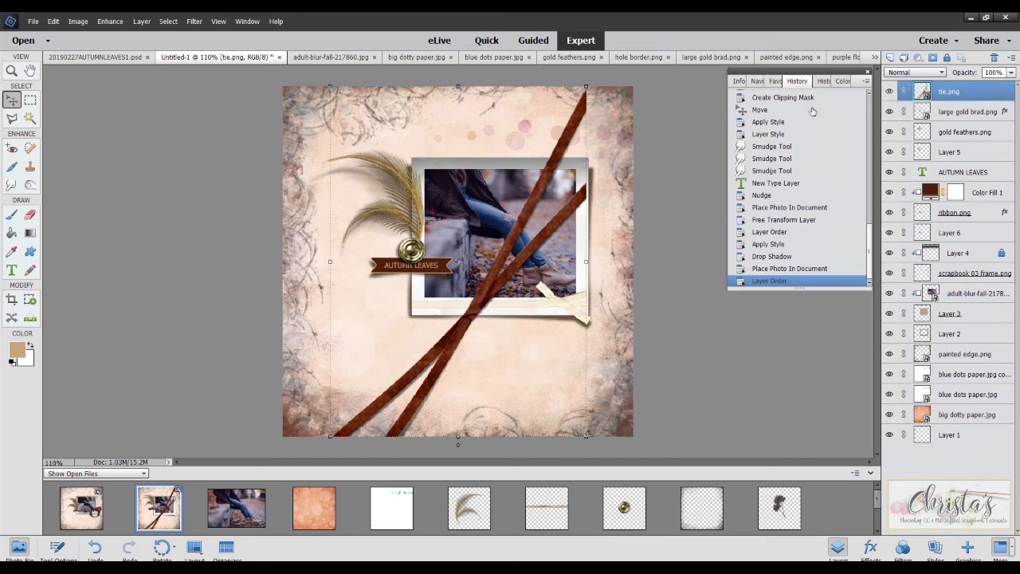
pyautogui.moveTo(586, 87); pyautogui.dragTo(569, 239)
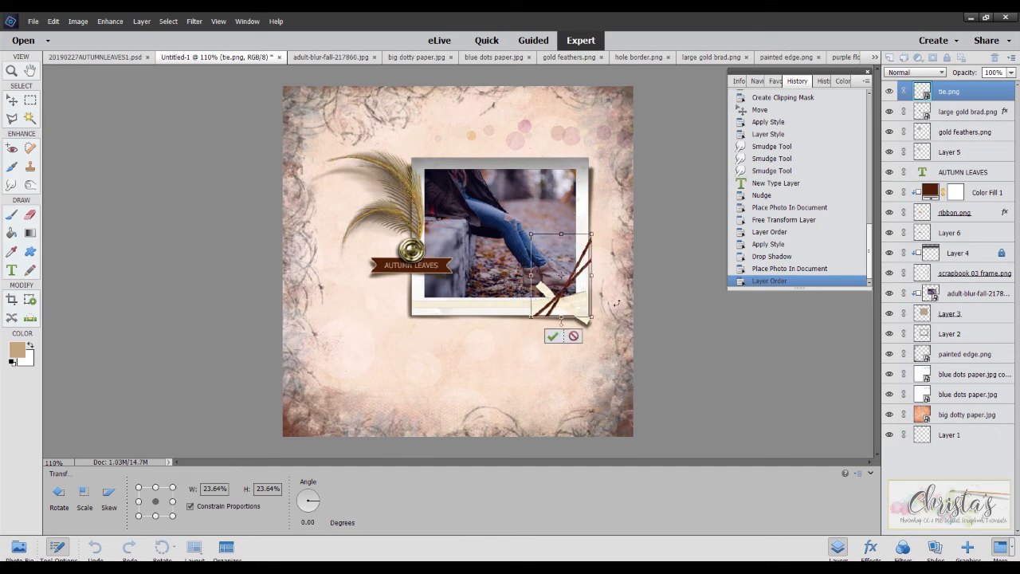
pyautogui.press('Left')
pyautogui.press('Left')
pyautogui.press('Left')
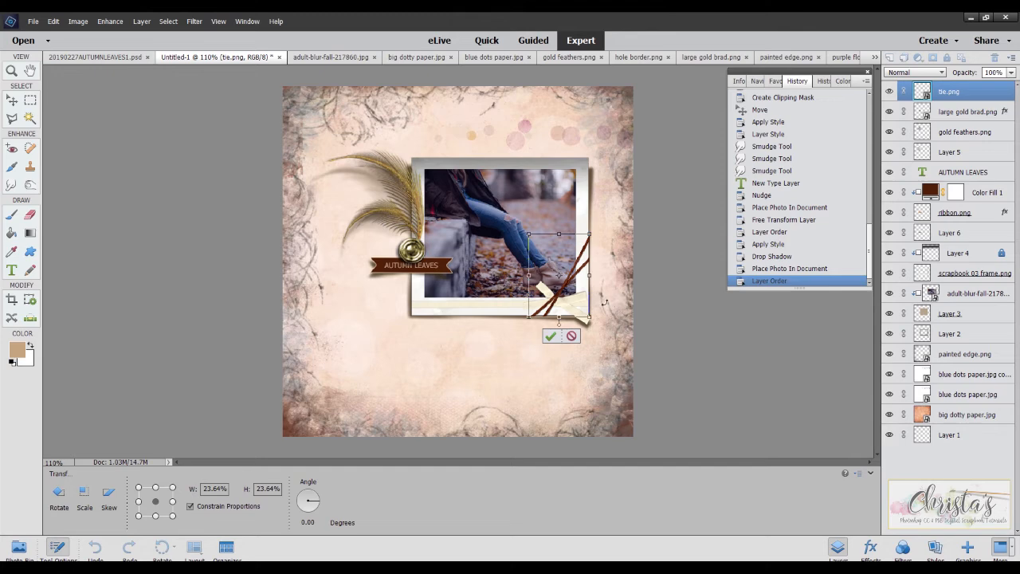
pyautogui.click(552, 337)
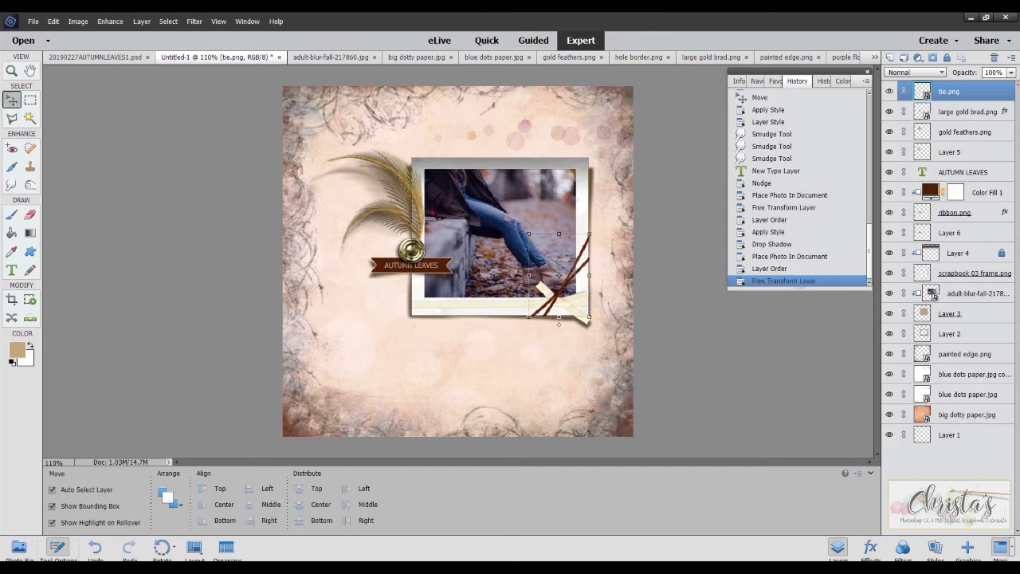
# Apply the Low drop shadow style to the tie and set its shadow color to dark brown 3c2a0c.
pyautogui.click(934, 548)
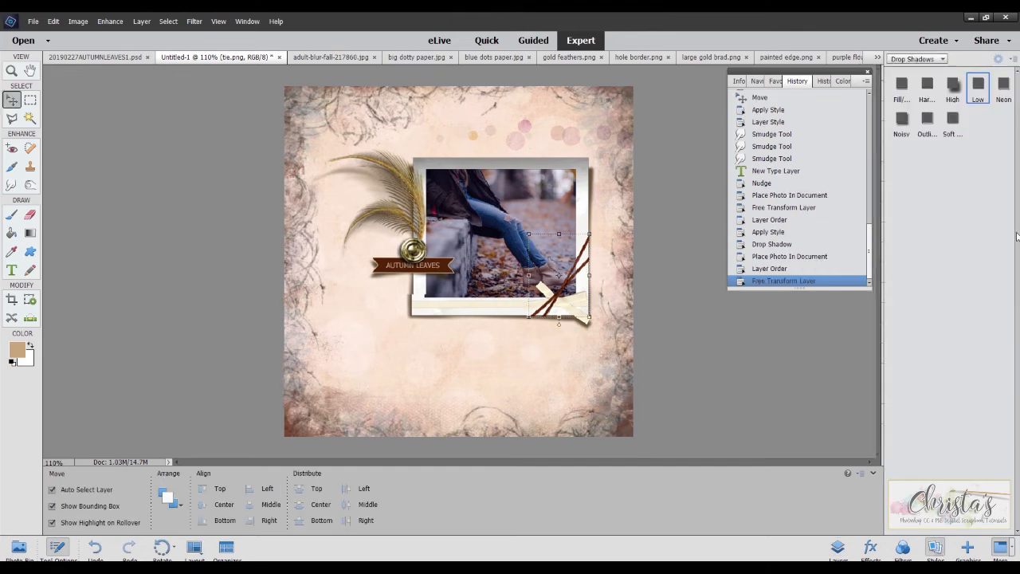
pyautogui.click(981, 84)
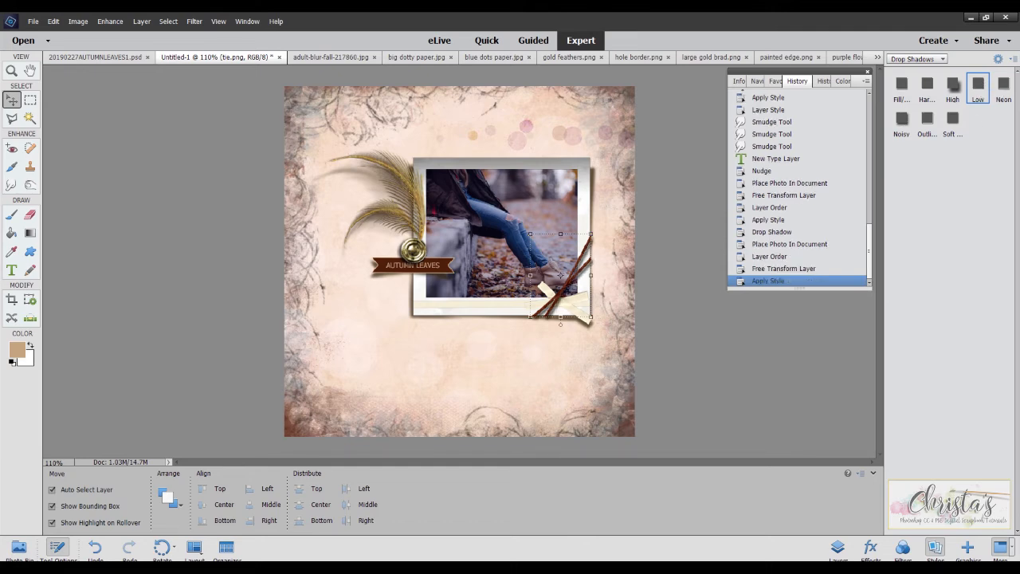
pyautogui.click(835, 549)
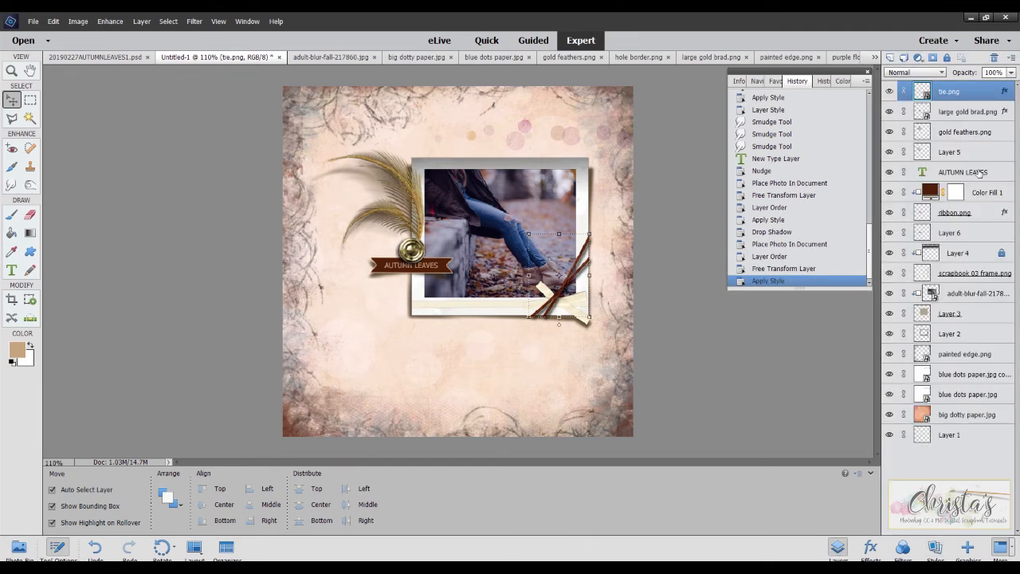
pyautogui.doubleClick(1005, 93)
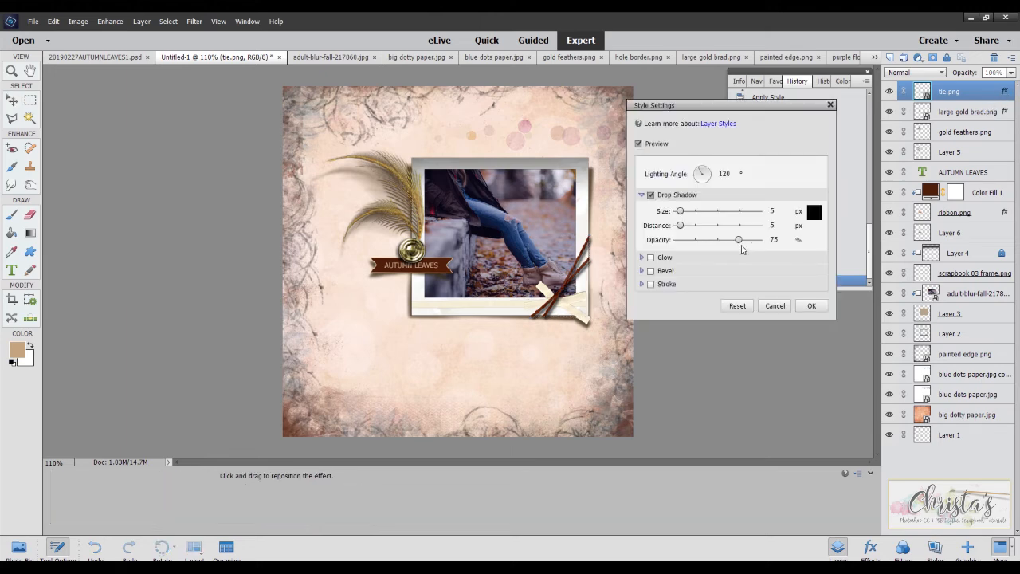
pyautogui.click(813, 211)
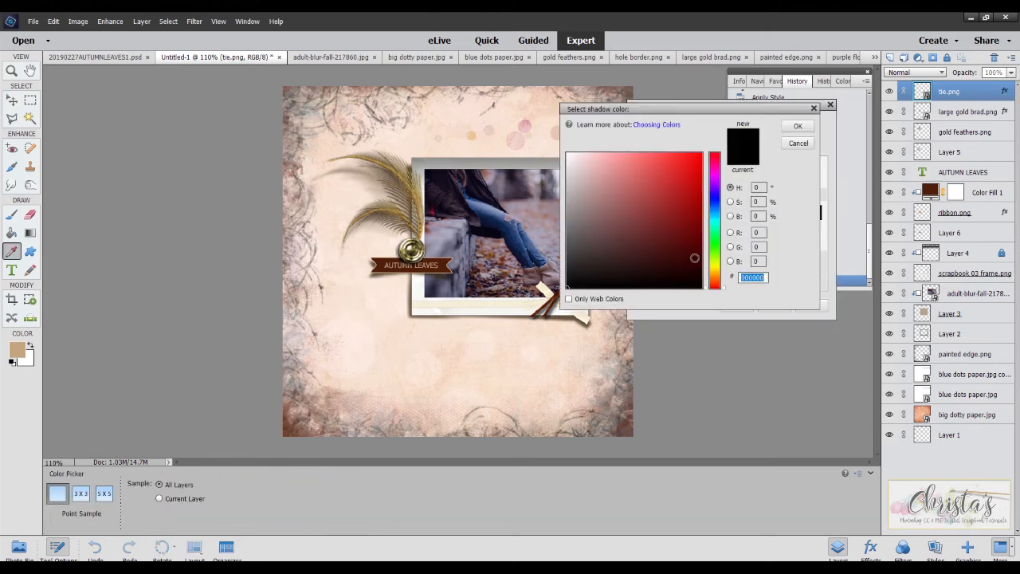
pyautogui.click(715, 276)
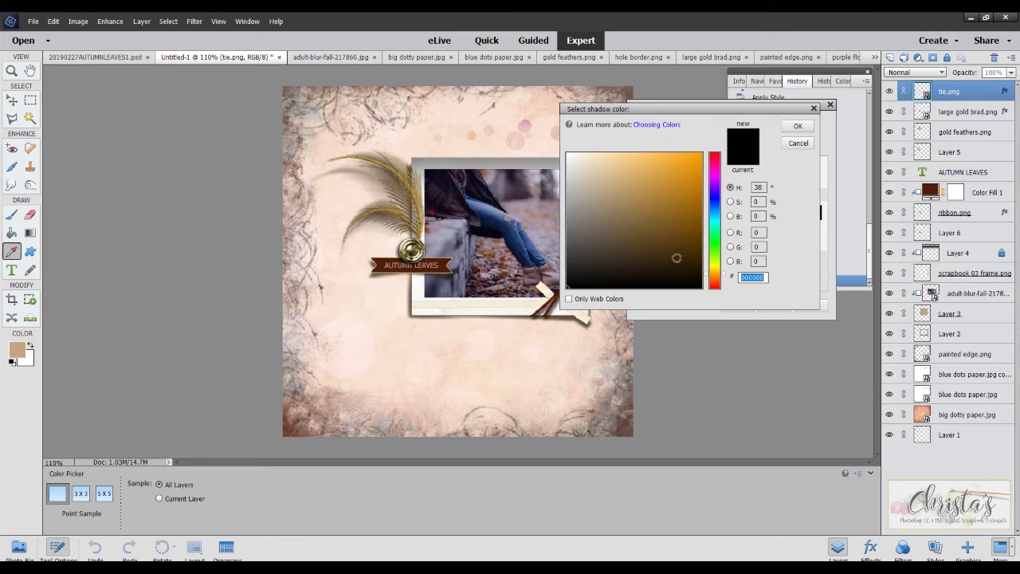
pyautogui.click(675, 255)
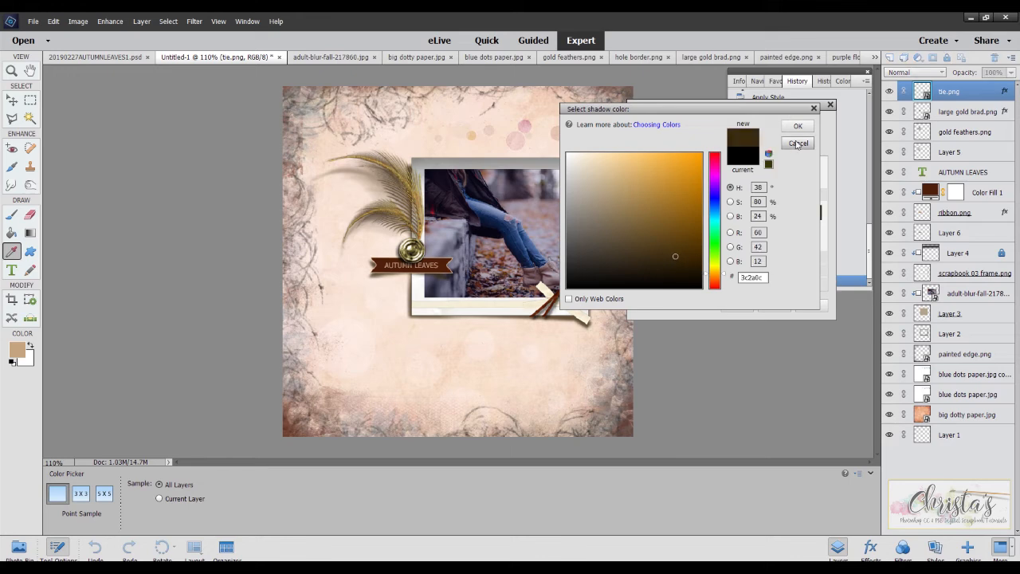
pyautogui.click(798, 128)
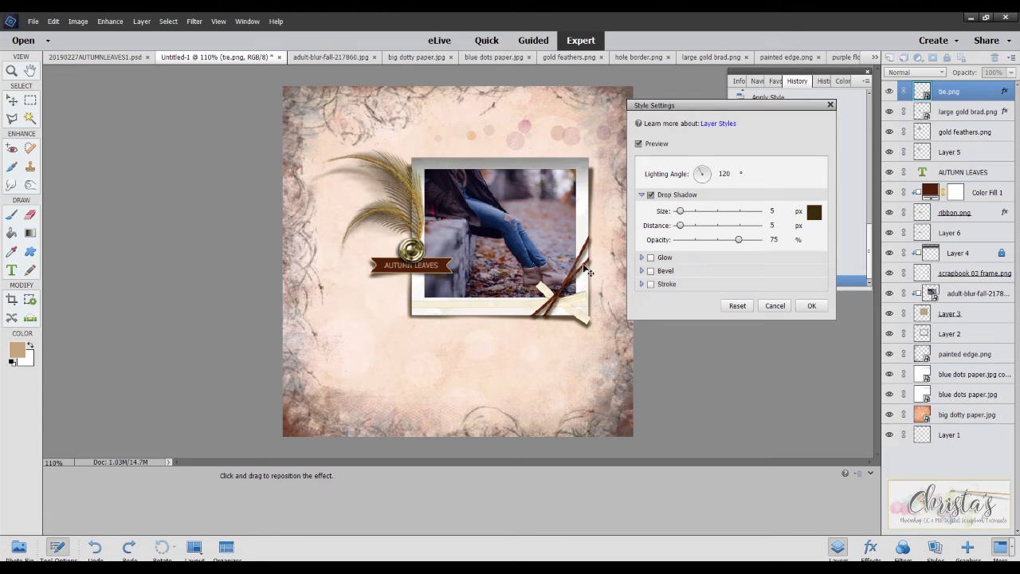
# Reposition the tie's shadow on the canvas to a 90° lighting angle and 2 px distance.
pyautogui.moveTo(587, 272); pyautogui.dragTo(586, 273)
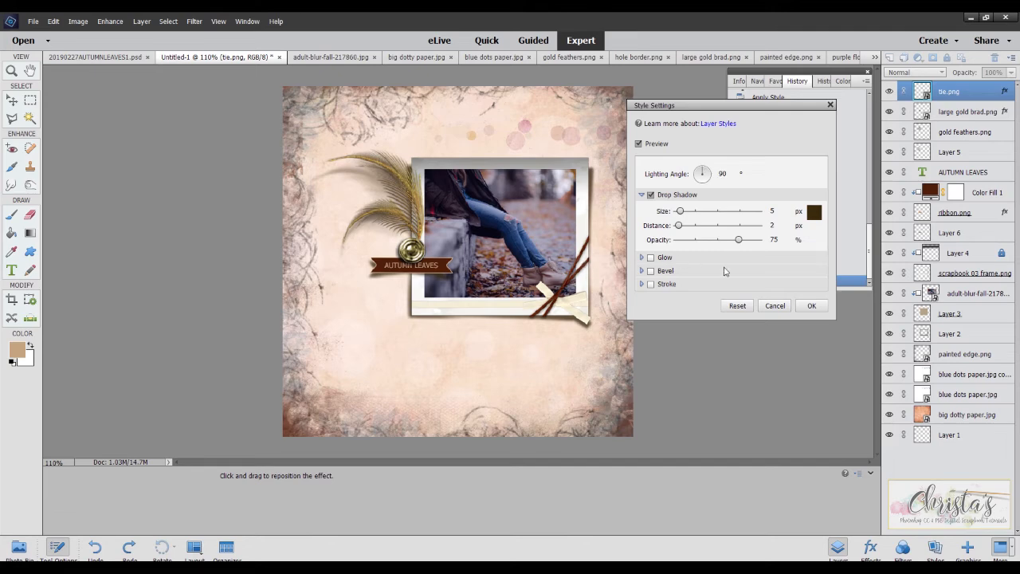
pyautogui.click(814, 310)
pyautogui.click(812, 306)
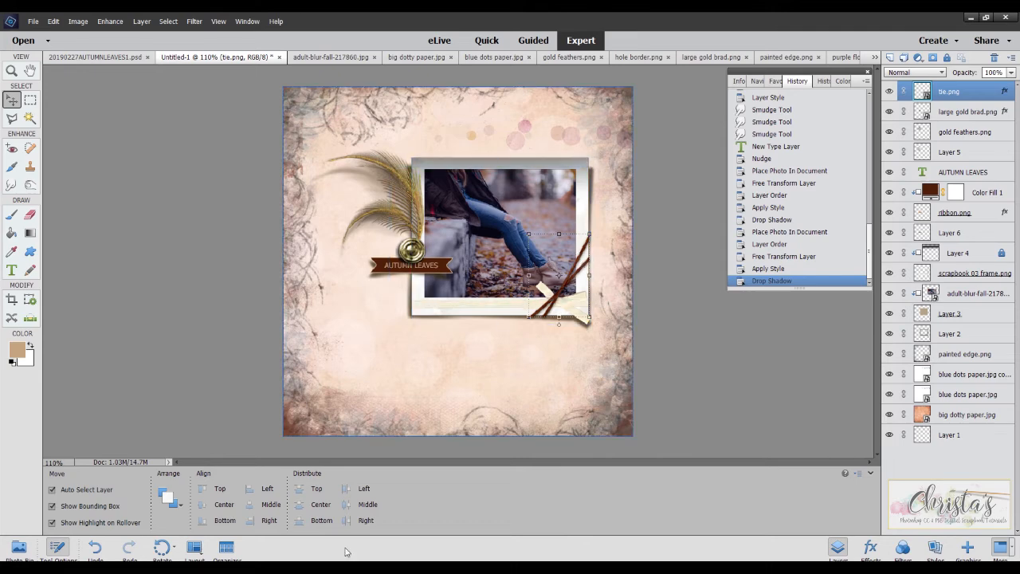
# Place the hole border image into the scrapbook page, scale it to 63.81%, and set it along the photo frame's lower edge.
pyautogui.click(19, 549)
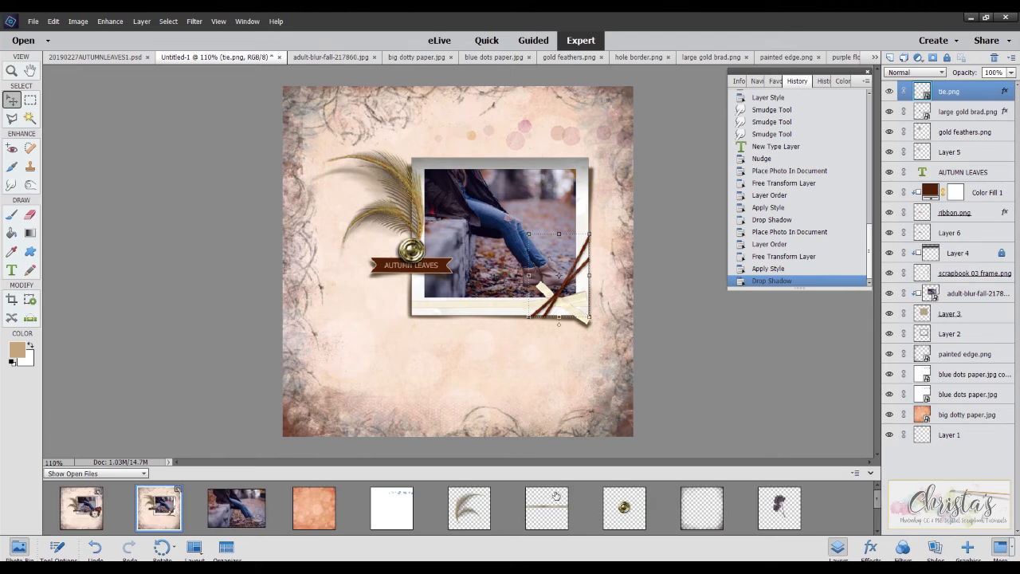
pyautogui.click(548, 512)
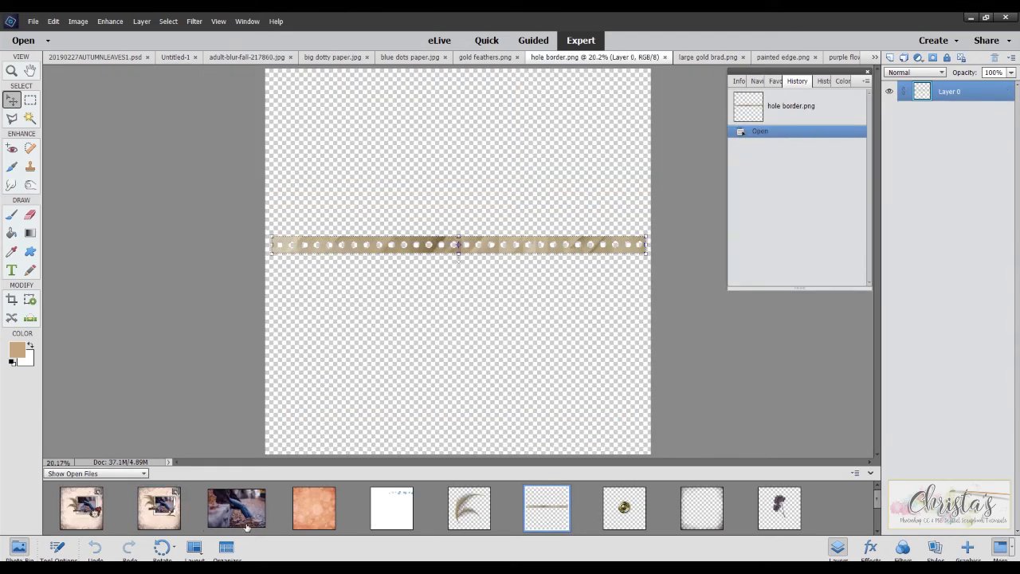
pyautogui.click(158, 520)
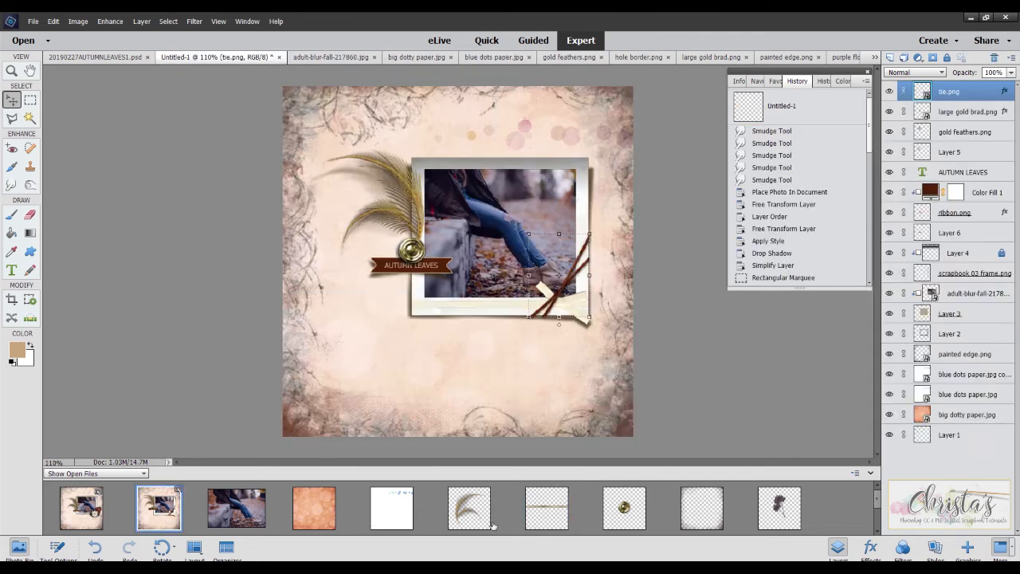
pyautogui.moveTo(540, 520); pyautogui.dragTo(519, 298)
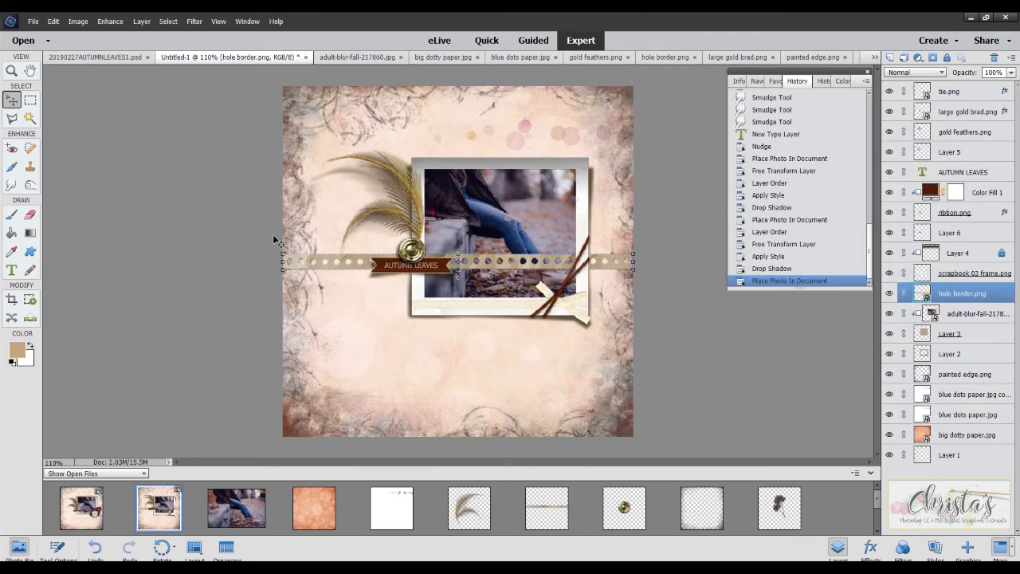
pyautogui.moveTo(280, 253); pyautogui.dragTo(410, 260)
pyautogui.moveTo(600, 269); pyautogui.dragTo(586, 303)
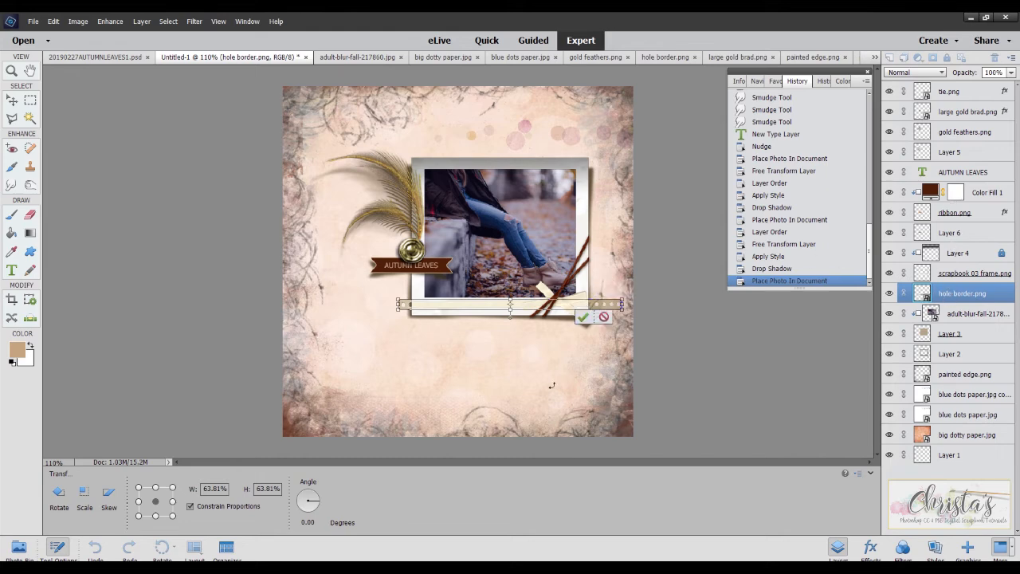
pyautogui.click(583, 317)
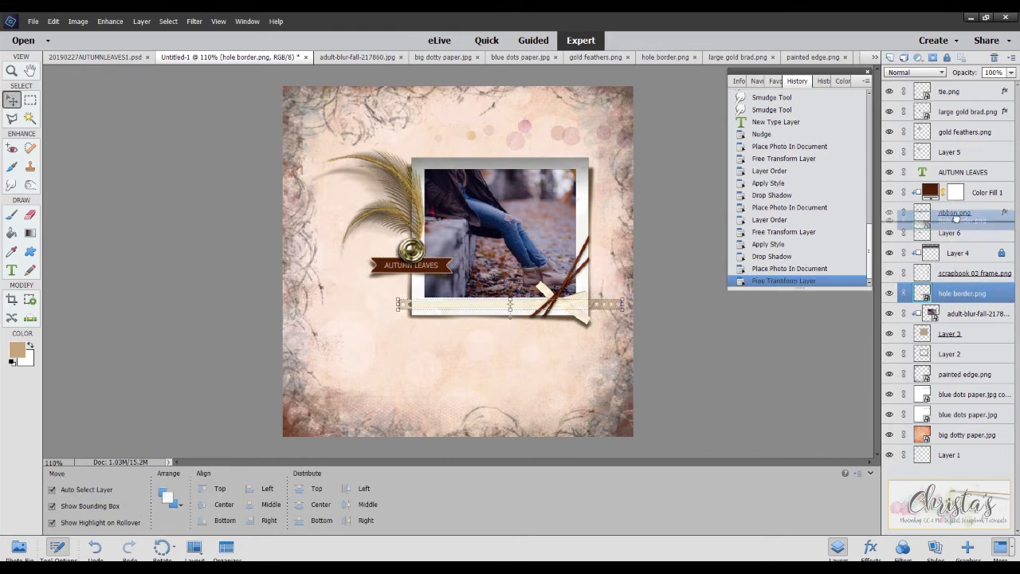
# Scale the hole border to 80.59% to fit the frame's width and set its layer directly below the tie.
pyautogui.moveTo(939, 70); pyautogui.dragTo(943, 89)
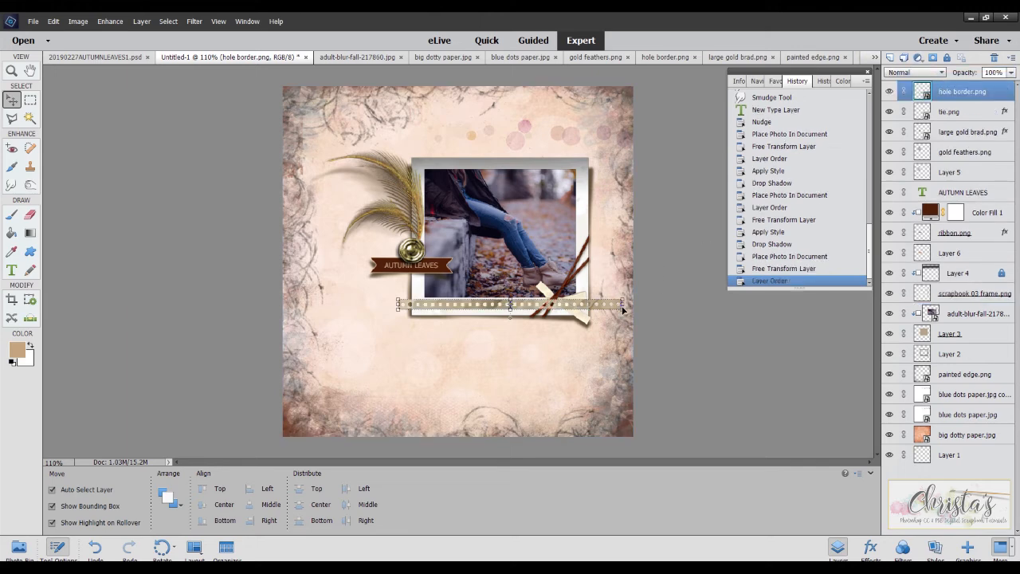
pyautogui.moveTo(624, 310); pyautogui.dragTo(594, 307)
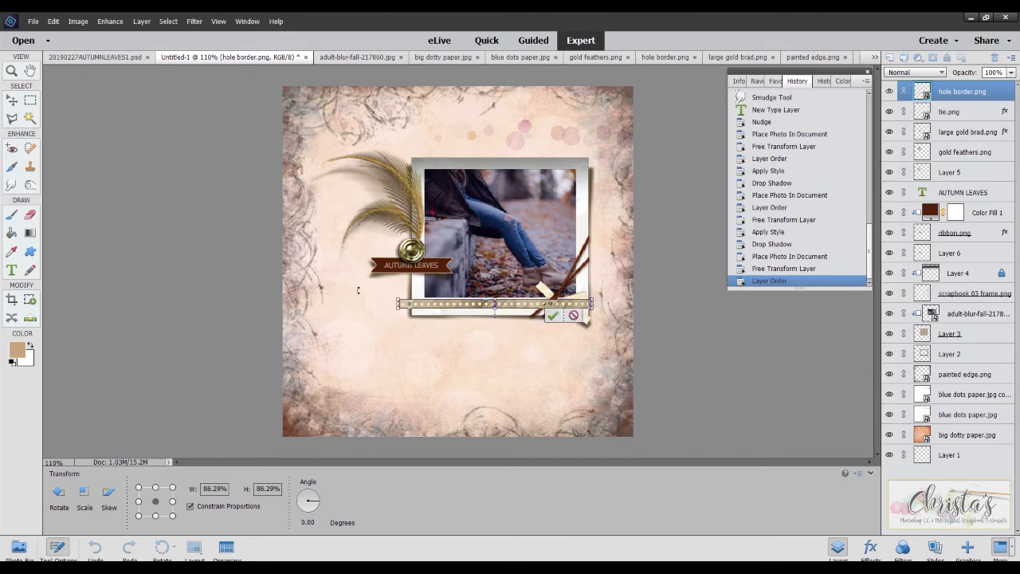
pyautogui.moveTo(396, 297); pyautogui.dragTo(410, 304)
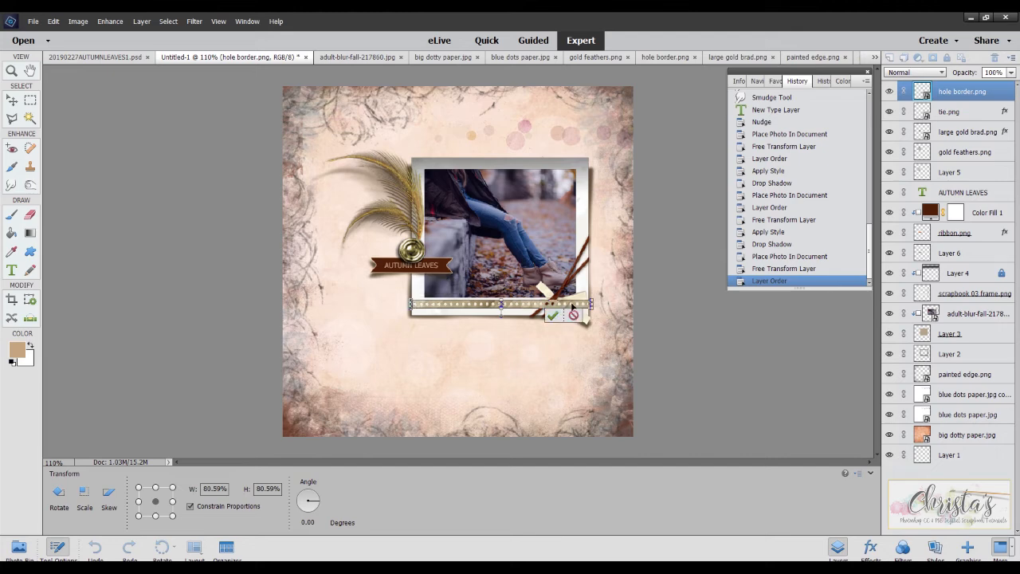
pyautogui.click(552, 317)
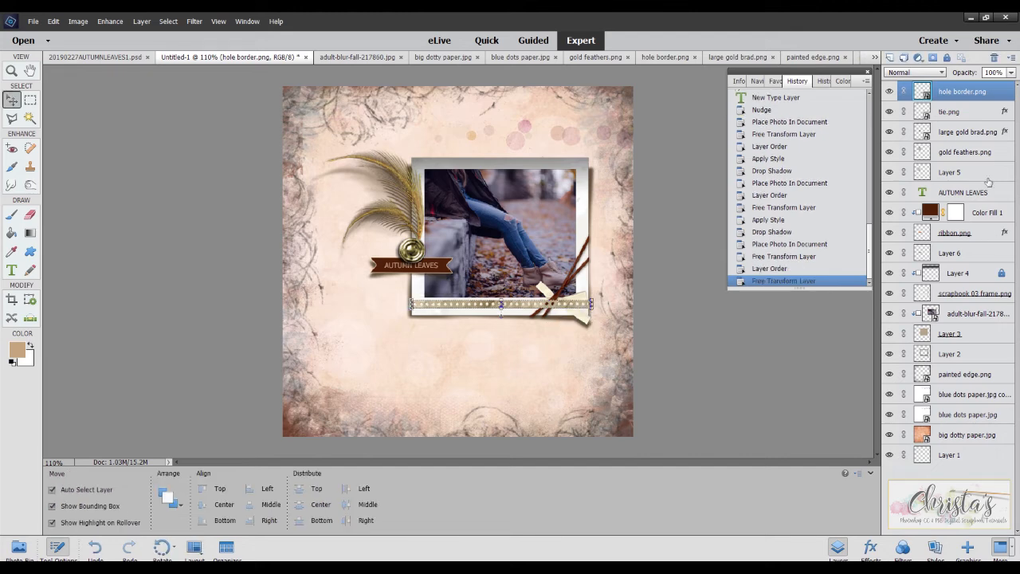
pyautogui.moveTo(959, 90); pyautogui.dragTo(955, 123)
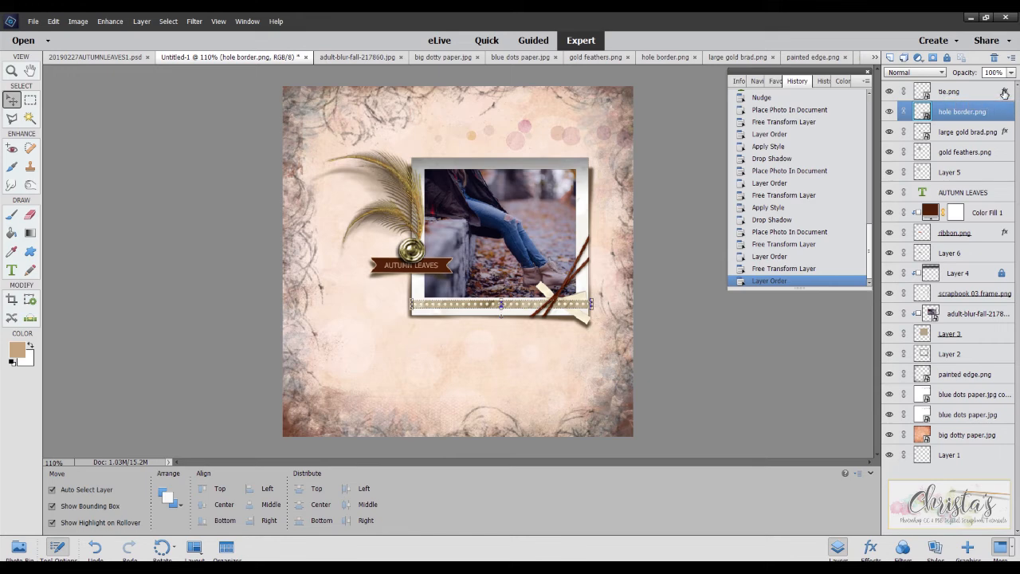
# Copy the tie's layer style onto the hole border and shift the border slightly down on the frame.
pyautogui.rightClick(1005, 94)
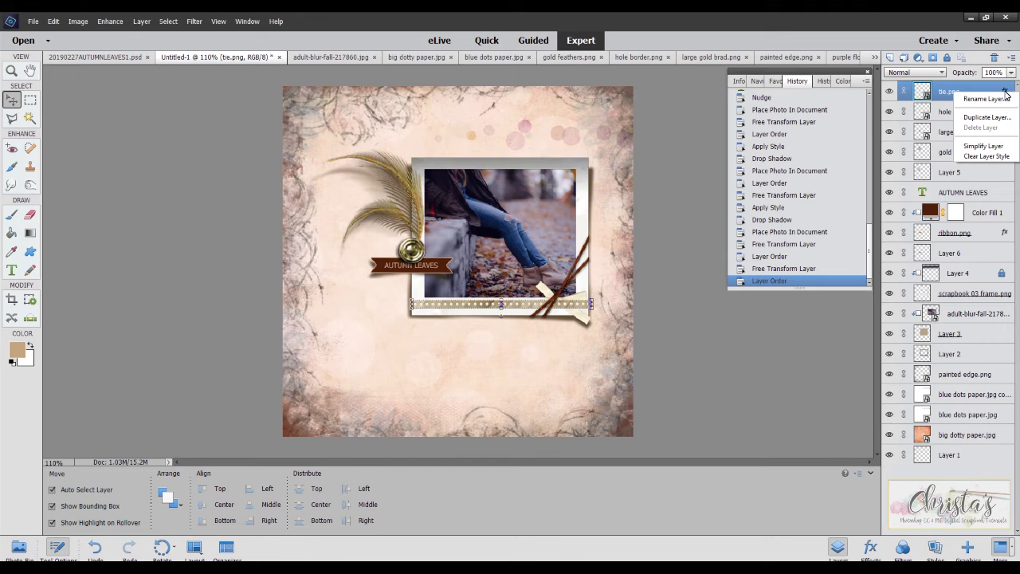
pyautogui.rightClick(947, 94)
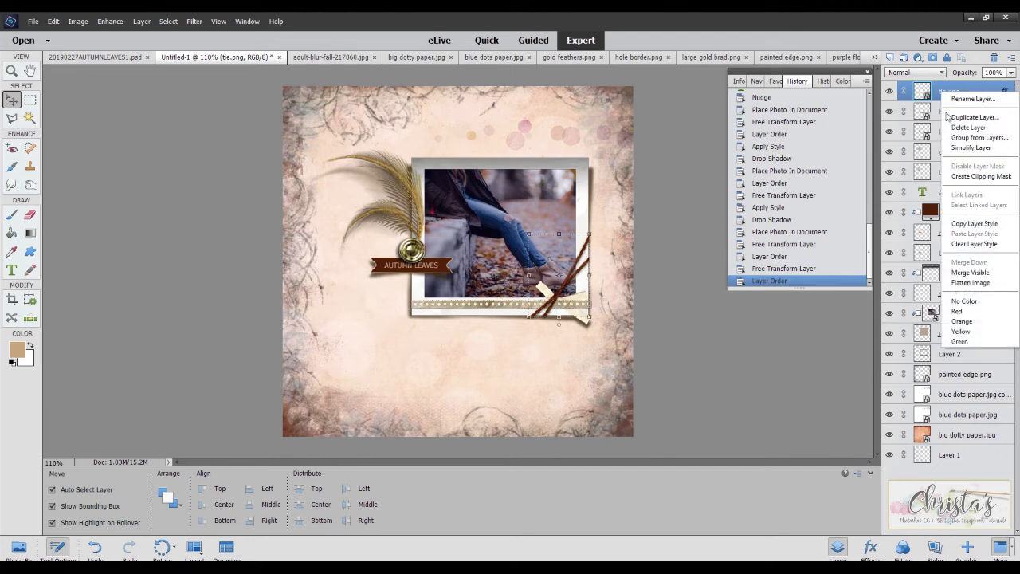
pyautogui.click(975, 223)
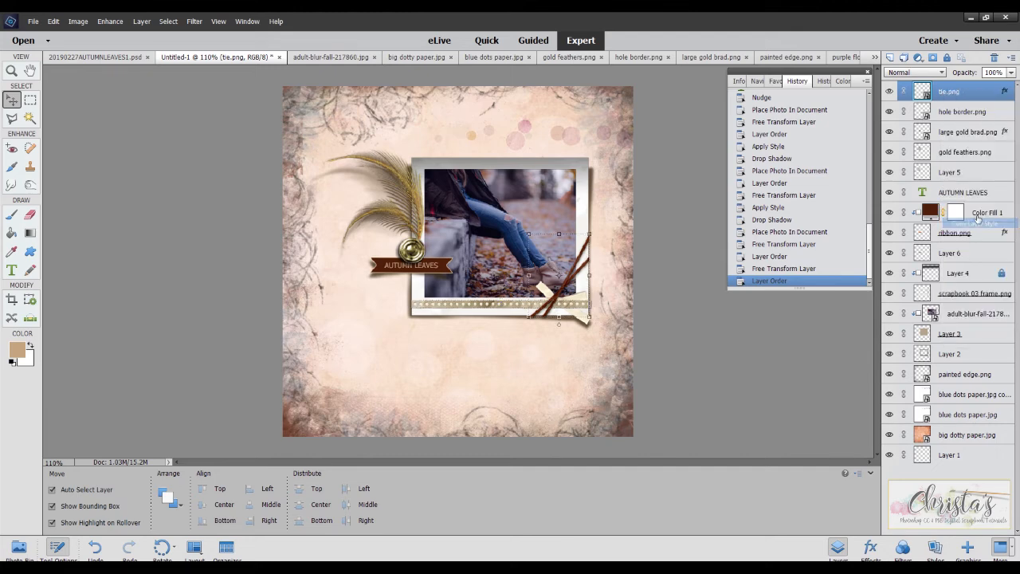
pyautogui.click(963, 112)
pyautogui.rightClick(962, 113)
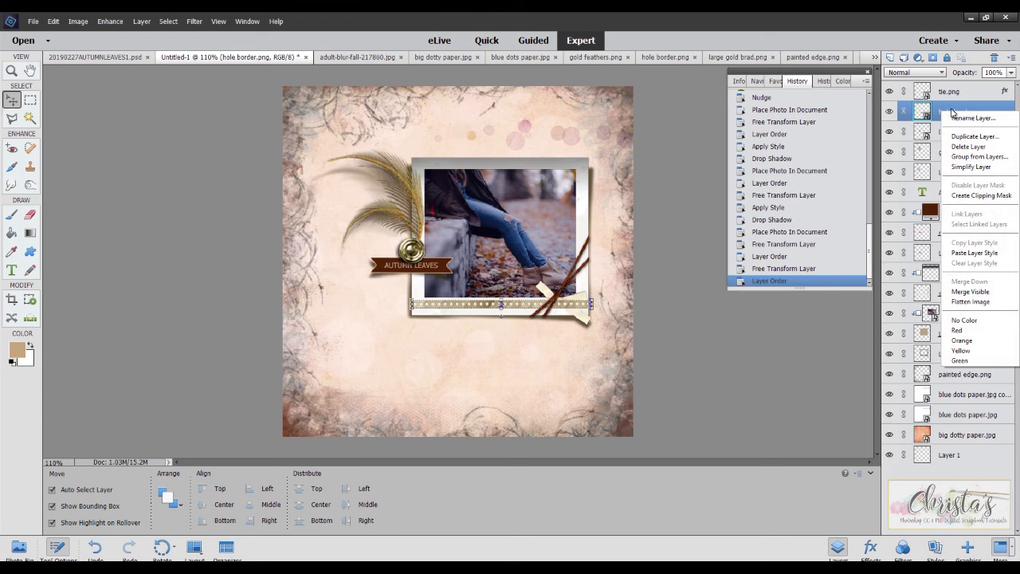
pyautogui.click(987, 254)
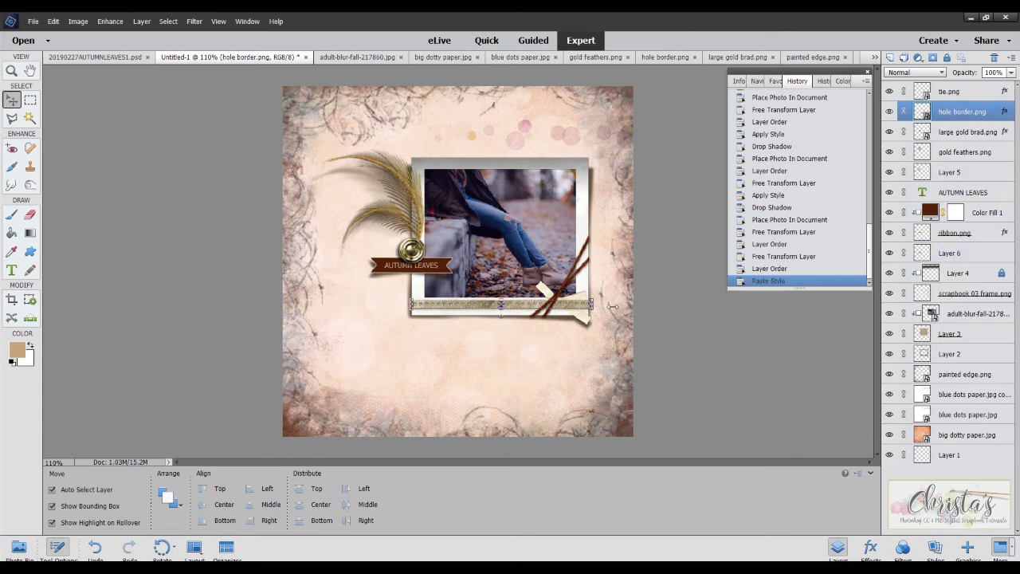
pyautogui.moveTo(578, 304); pyautogui.dragTo(578, 310)
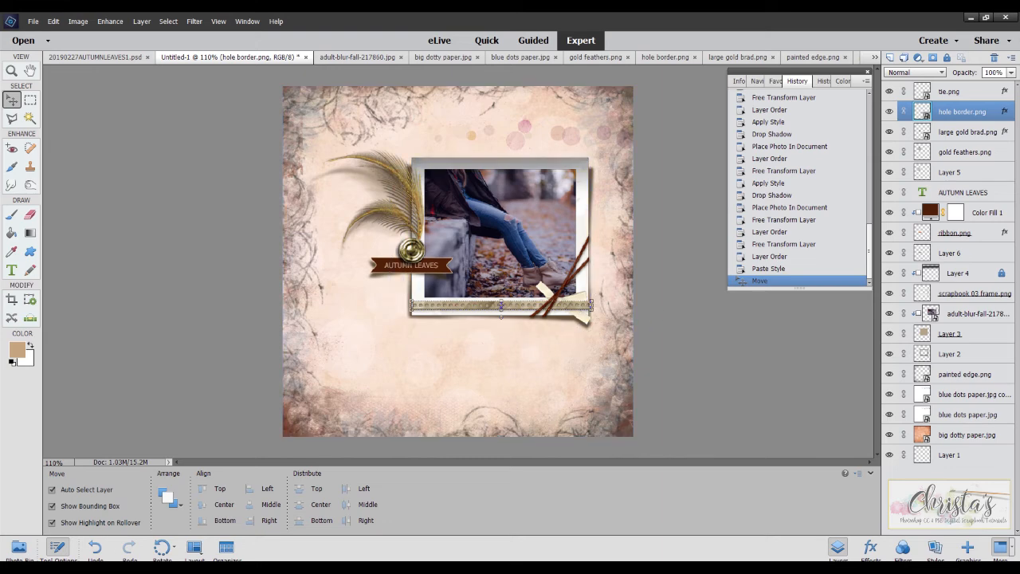
# Place the rich red flower image into the scrapbook page and bring its layer to the top of the stack.
pyautogui.click(19, 547)
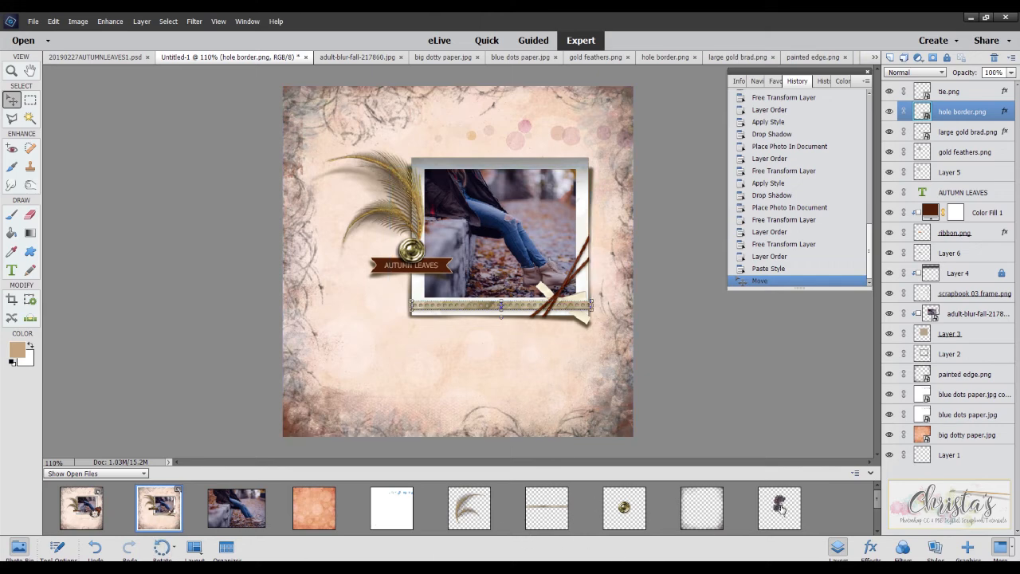
pyautogui.scroll(-1, 430, 522)
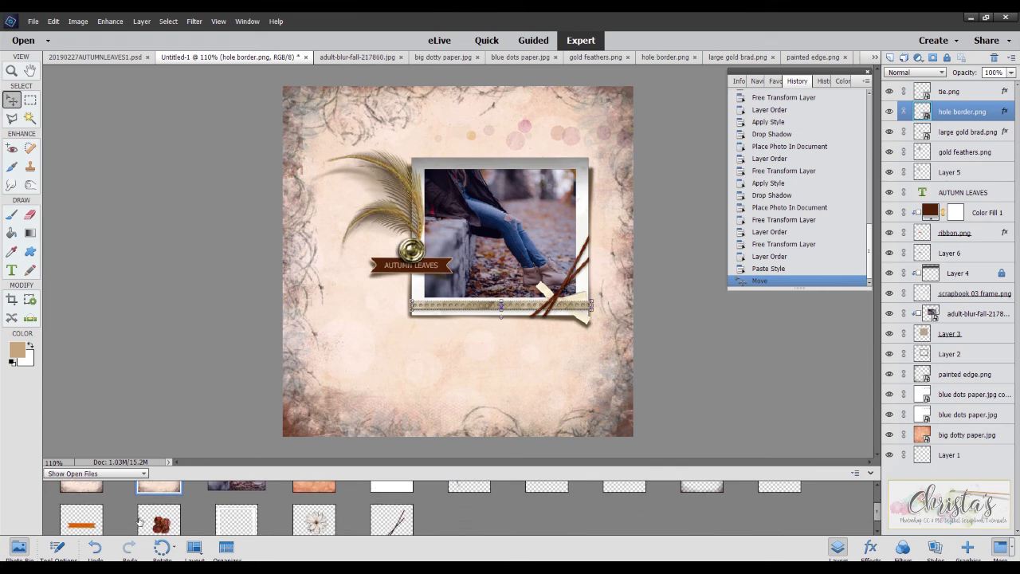
pyautogui.moveTo(163, 526); pyautogui.dragTo(556, 267)
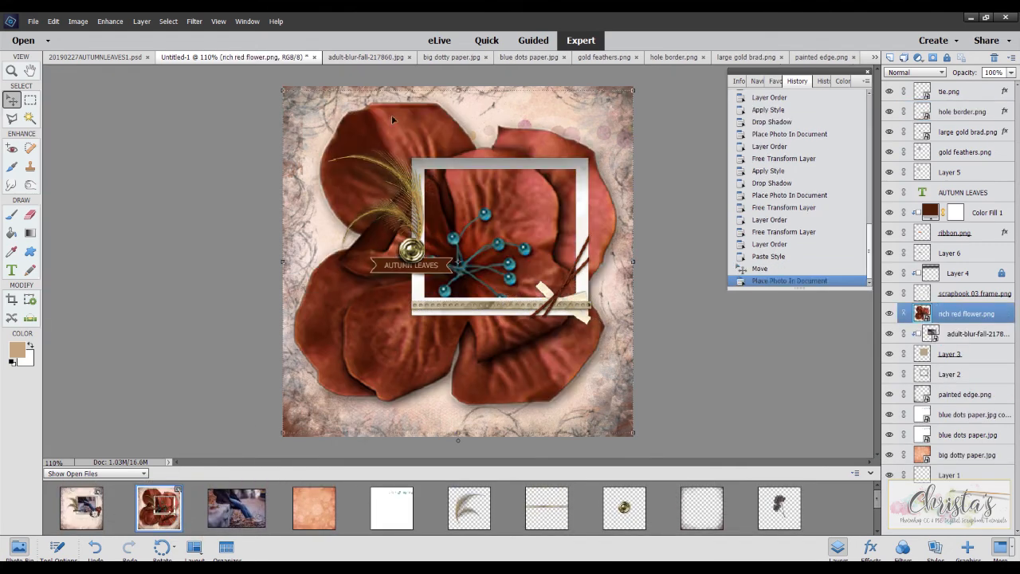
pyautogui.moveTo(964, 315); pyautogui.dragTo(954, 82)
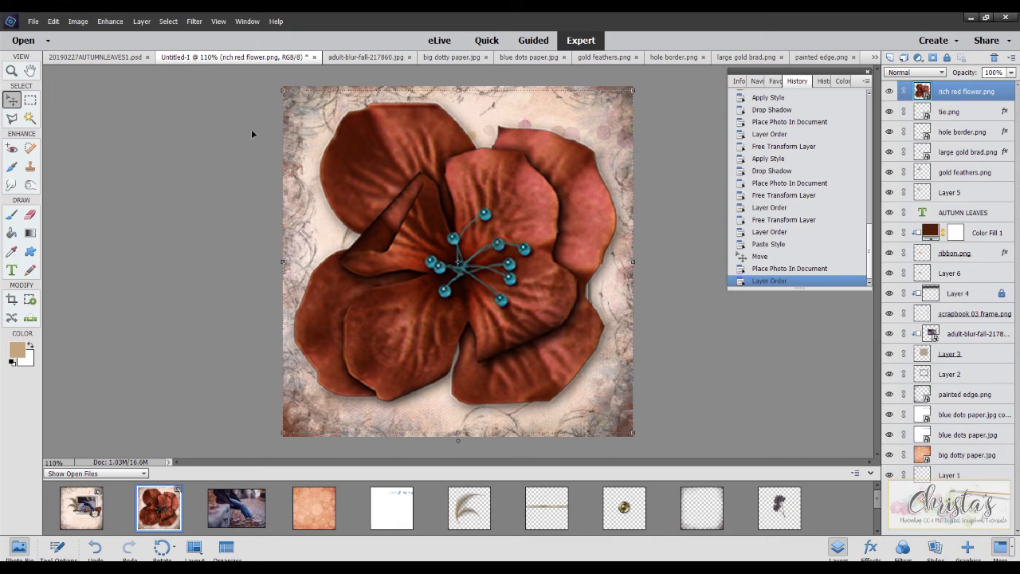
# Scale the rich red flower to 18.11% and position it over the tie at the photo frame's lower-right corner.
pyautogui.moveTo(284, 91); pyautogui.dragTo(589, 292)
pyautogui.moveTo(541, 269); pyautogui.dragTo(547, 275)
pyautogui.moveTo(593, 307); pyautogui.dragTo(590, 300)
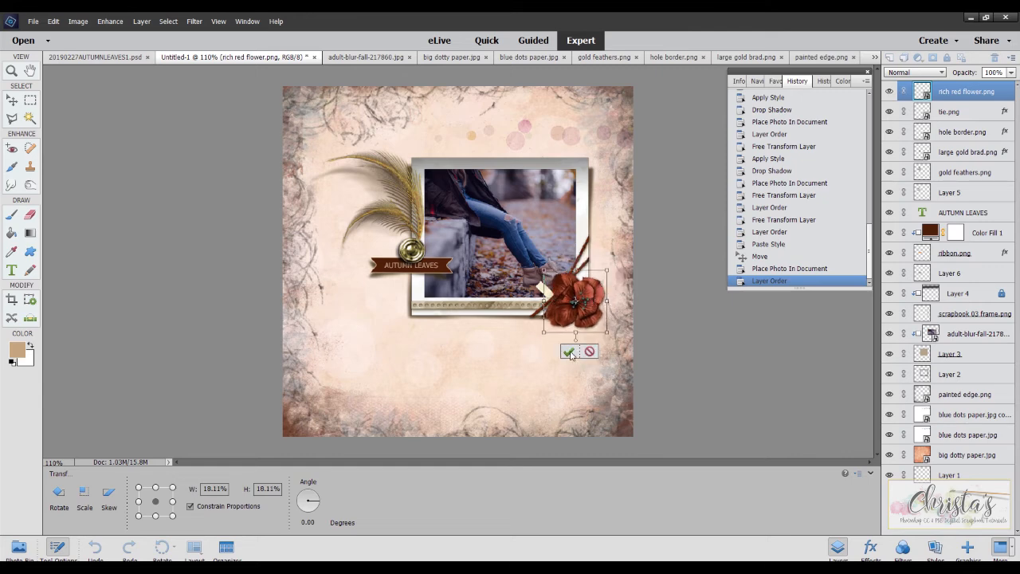
pyautogui.click(569, 351)
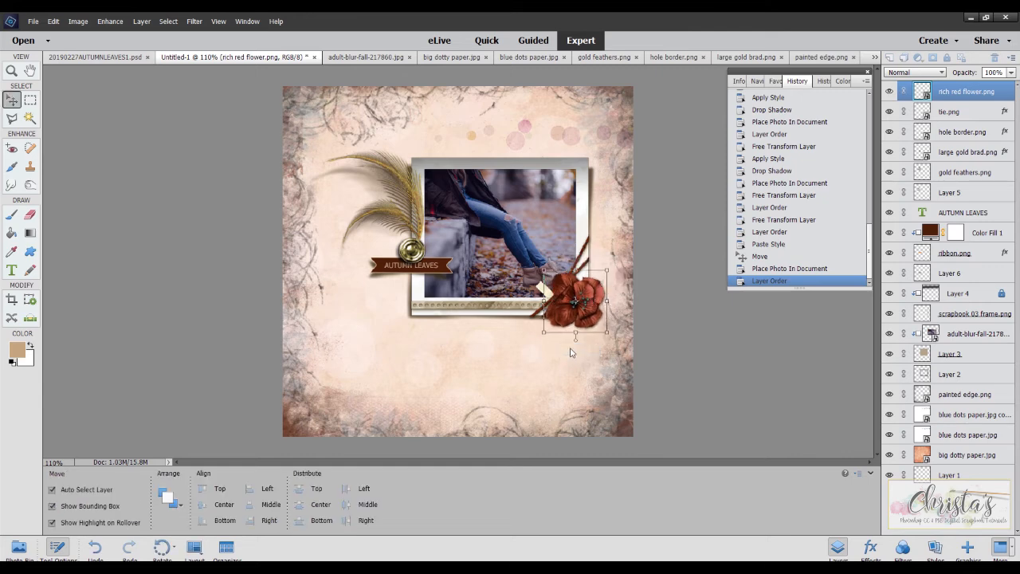
# Apply the Low drop shadow style to the rich red flower and adjust its shadow and placement slightly.
pyautogui.click(934, 546)
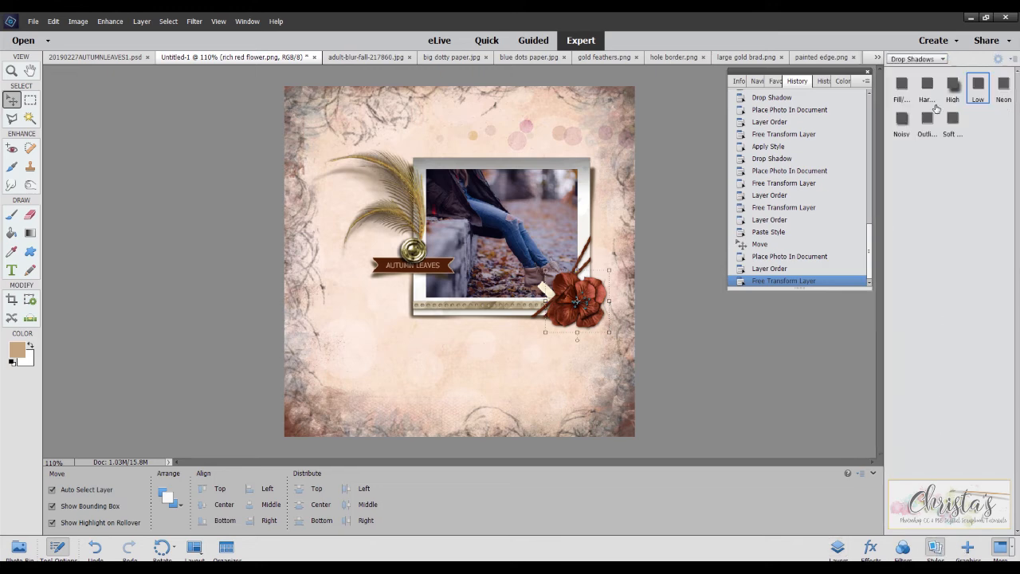
pyautogui.click(978, 85)
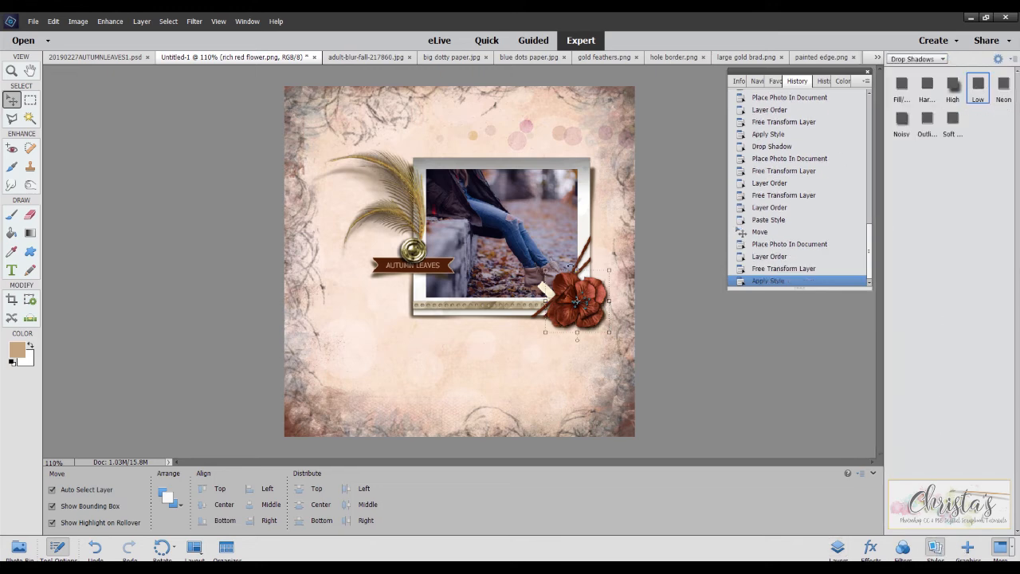
pyautogui.moveTo(596, 293); pyautogui.dragTo(595, 293)
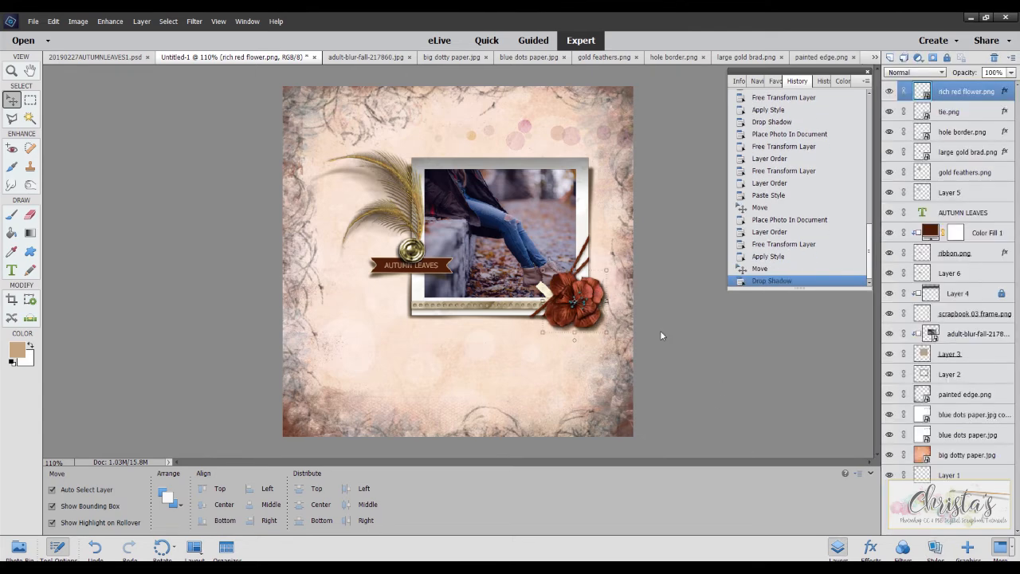
pyautogui.click(33, 21)
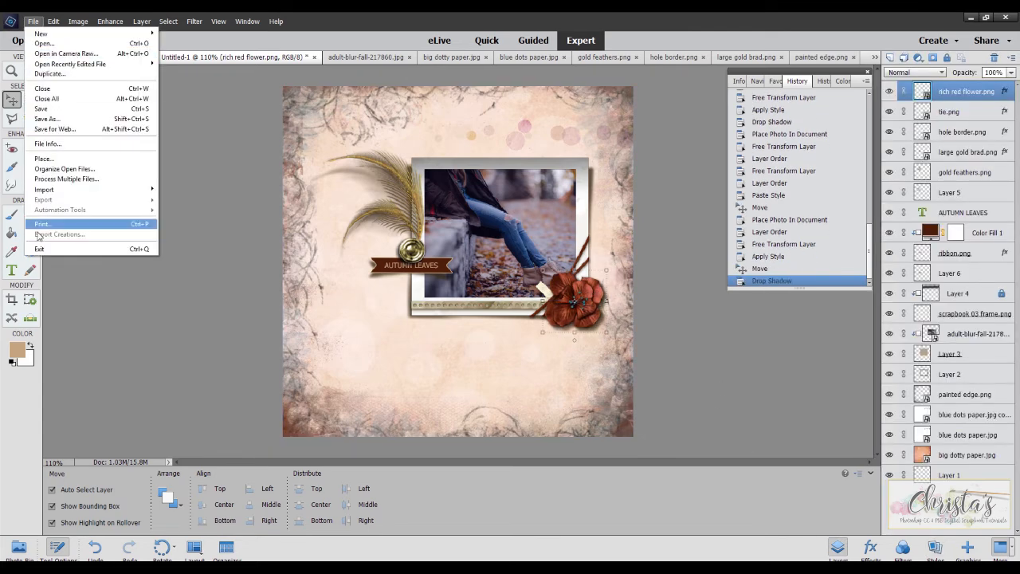
# Place the silver flower image into the scrapbook page, scale it to 24.95%, and position it beside the red flower.
pyautogui.click(19, 548)
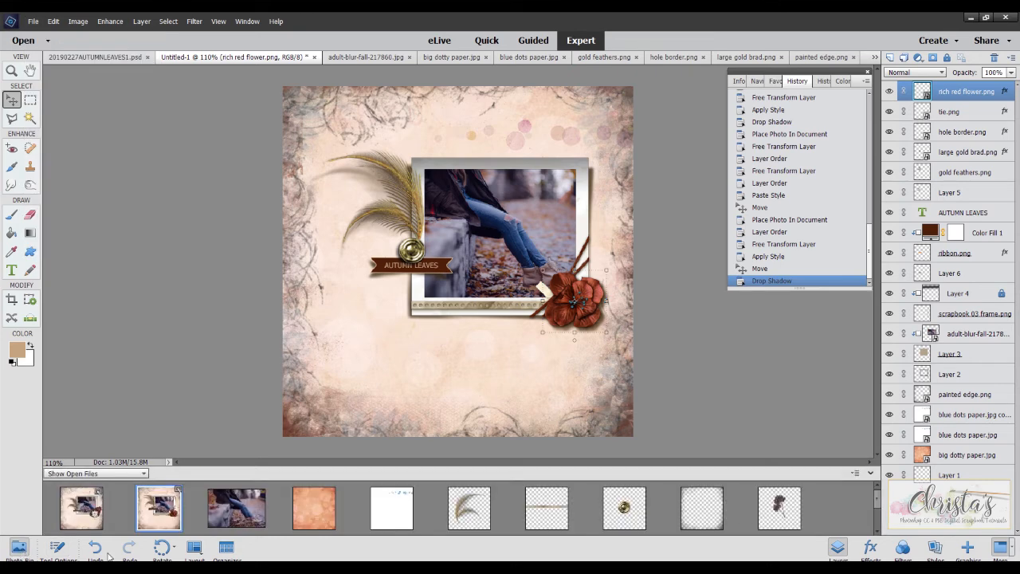
pyautogui.scroll(-2, 375, 514)
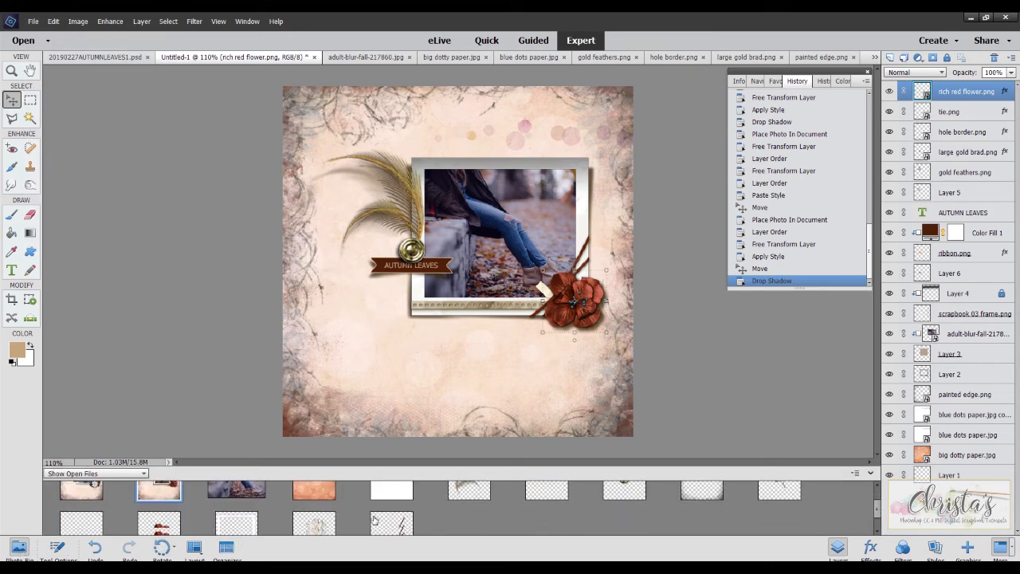
pyautogui.moveTo(309, 527); pyautogui.dragTo(537, 325)
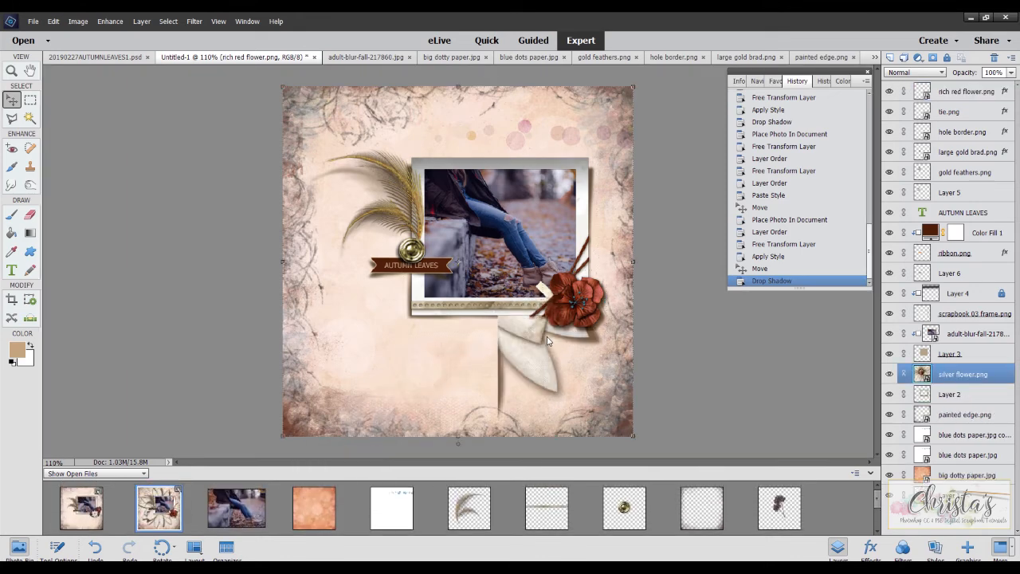
pyautogui.moveTo(283, 86); pyautogui.dragTo(552, 316)
pyautogui.moveTo(563, 324); pyautogui.dragTo(578, 335)
pyautogui.moveTo(595, 380); pyautogui.dragTo(553, 300)
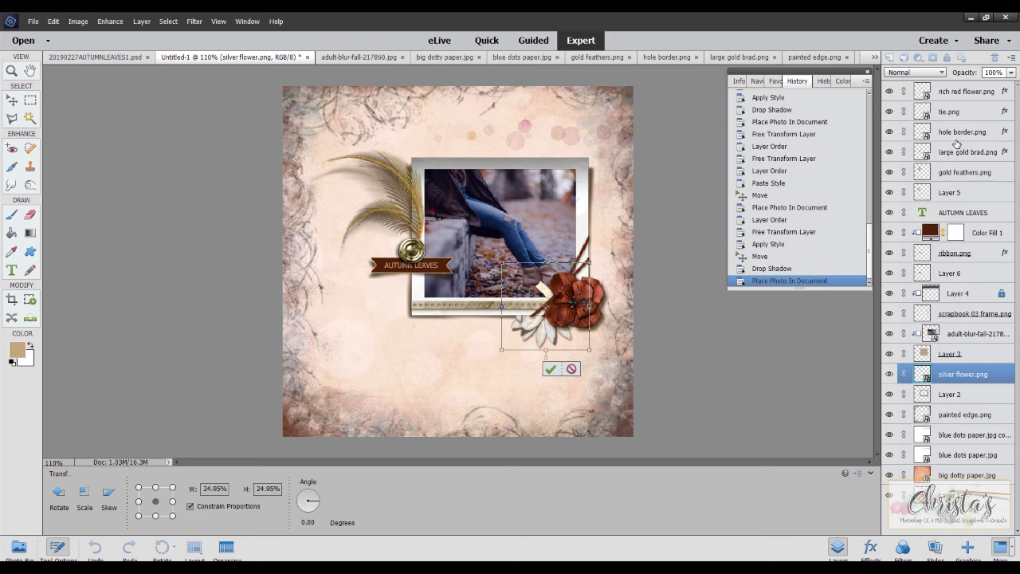
pyautogui.click(551, 370)
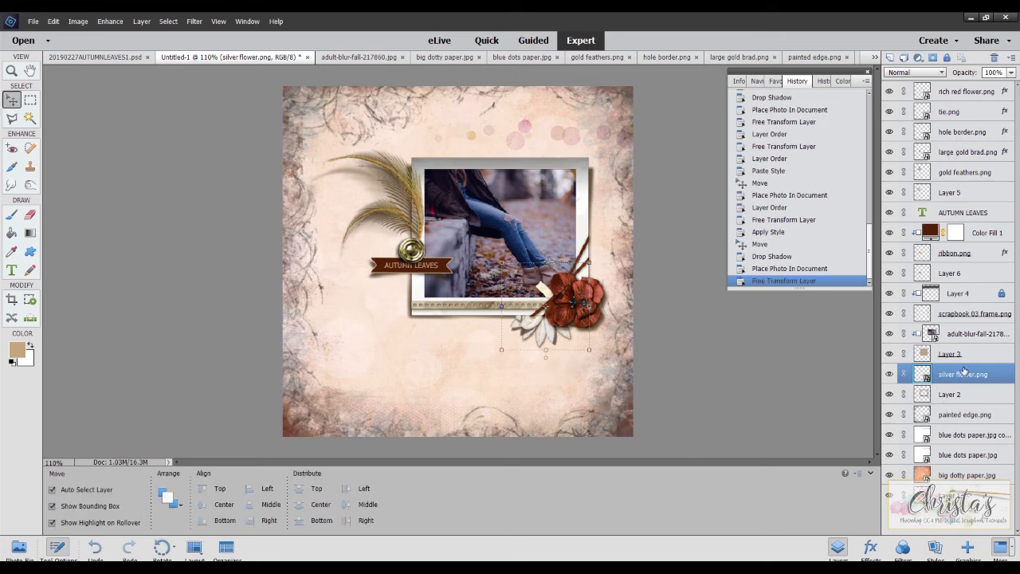
# Bring the silver flower's layer to the top, then shrink the flower slightly and shift it down over the frame's lower edge.
pyautogui.moveTo(969, 379); pyautogui.dragTo(960, 85)
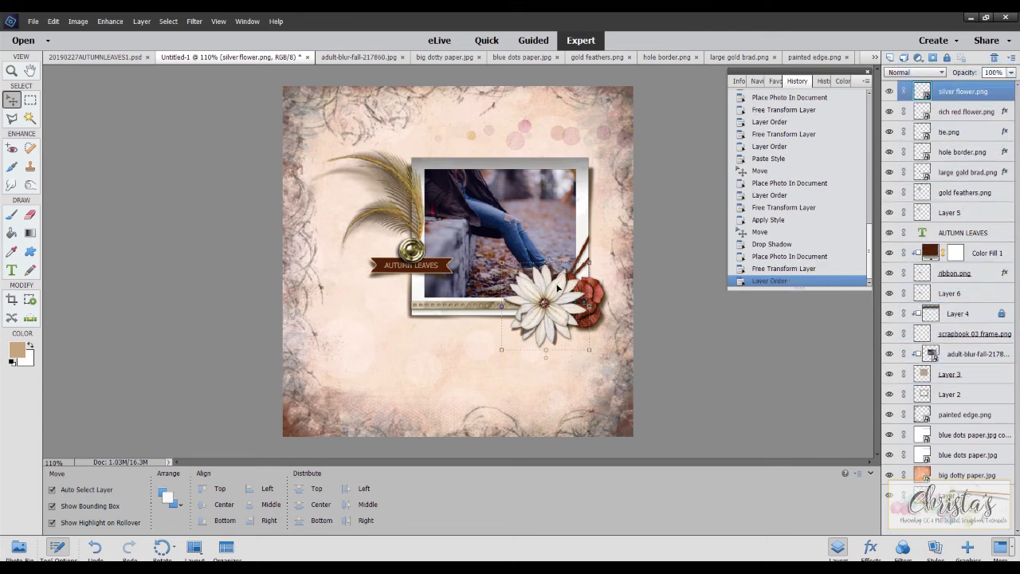
pyautogui.moveTo(590, 260); pyautogui.dragTo(548, 337)
pyautogui.click(550, 378)
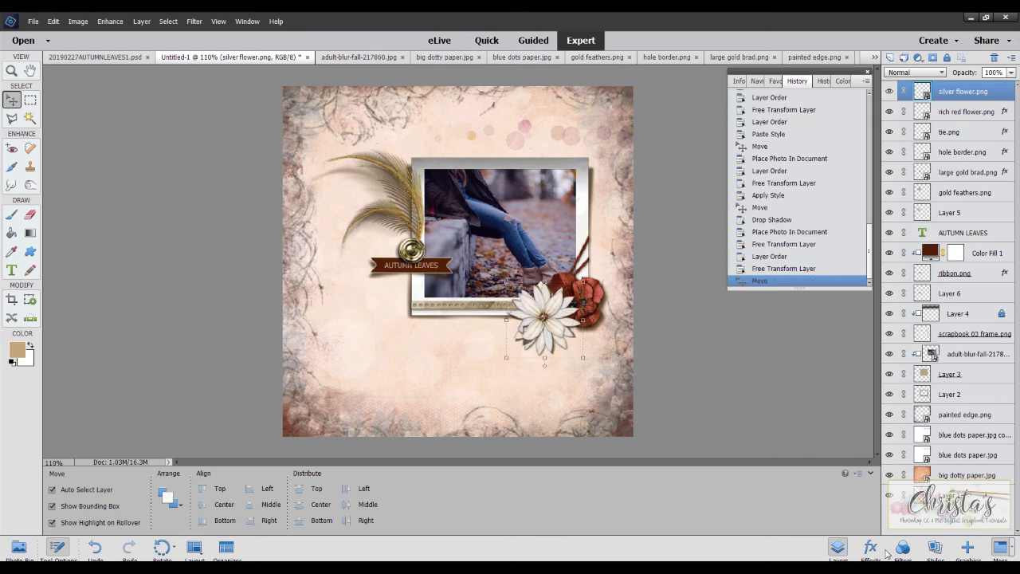
# Apply the Low drop shadow style to the silver flower.
pyautogui.click(935, 547)
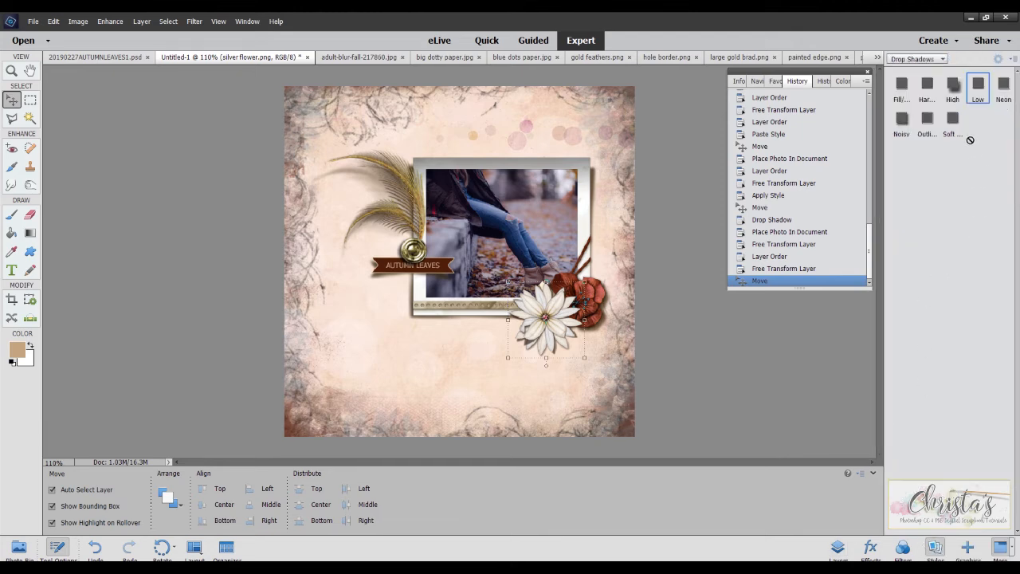
pyautogui.click(977, 88)
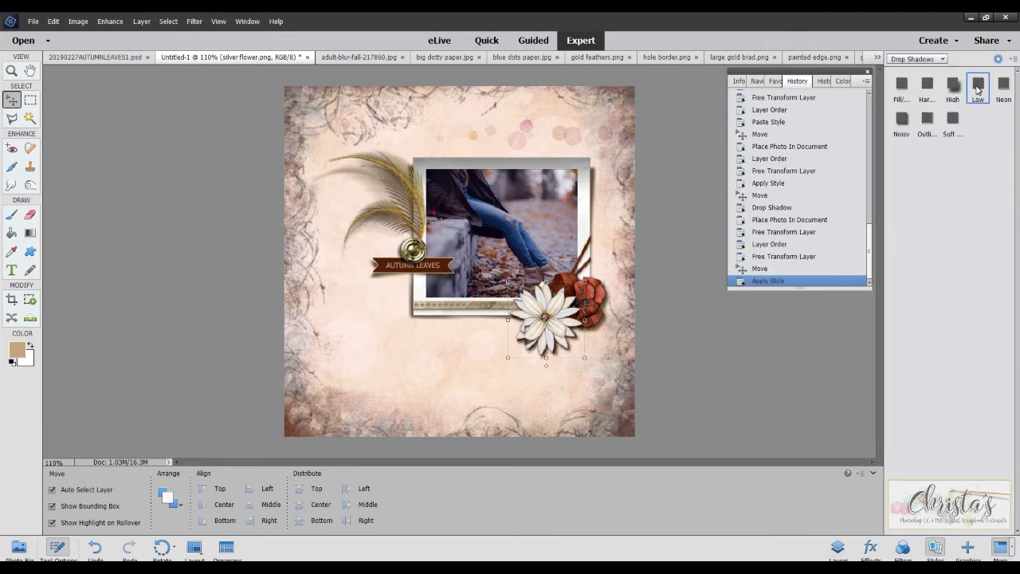
pyautogui.click(838, 547)
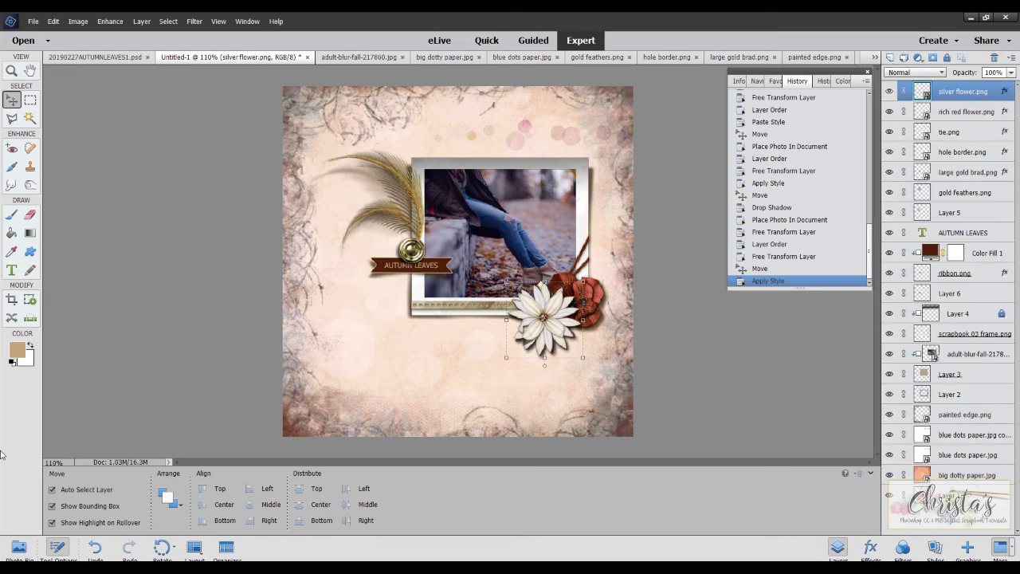
# Shift the silver flower's shadow to a 56° lighting angle and 7 px distance, and color it dark brown 311b0a.
pyautogui.doubleClick(1006, 93)
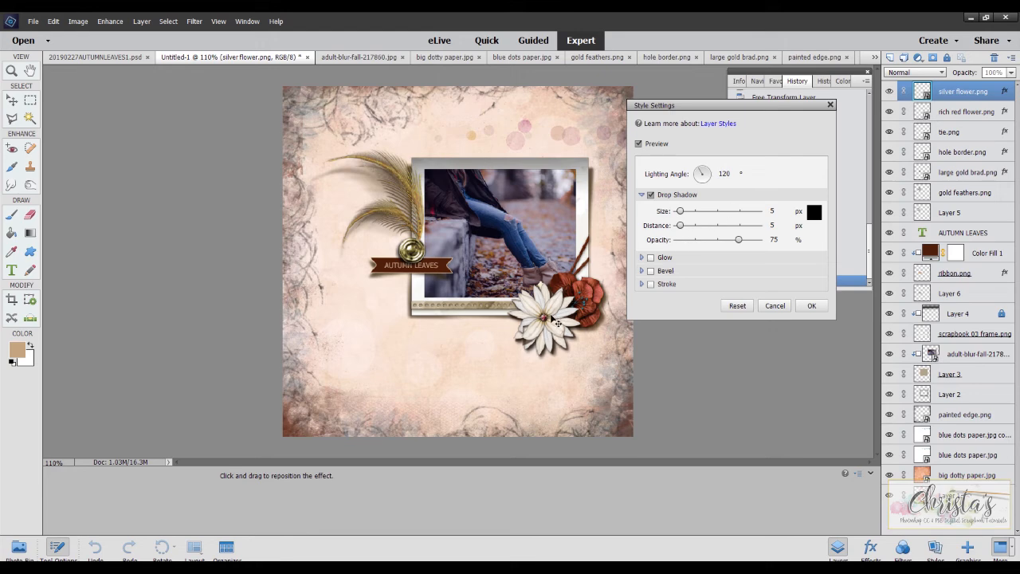
pyautogui.moveTo(555, 321); pyautogui.dragTo(555, 325)
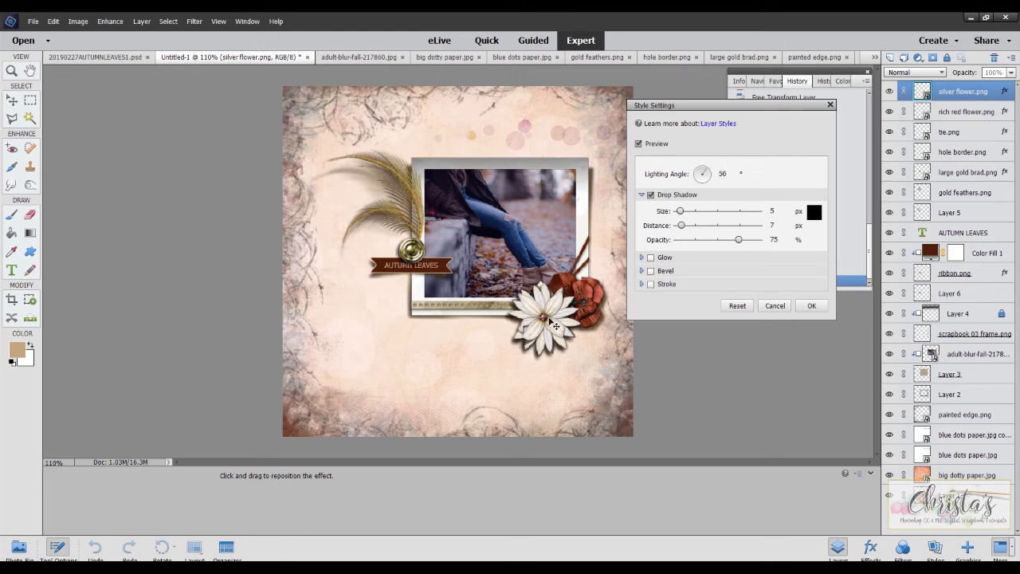
pyautogui.click(814, 212)
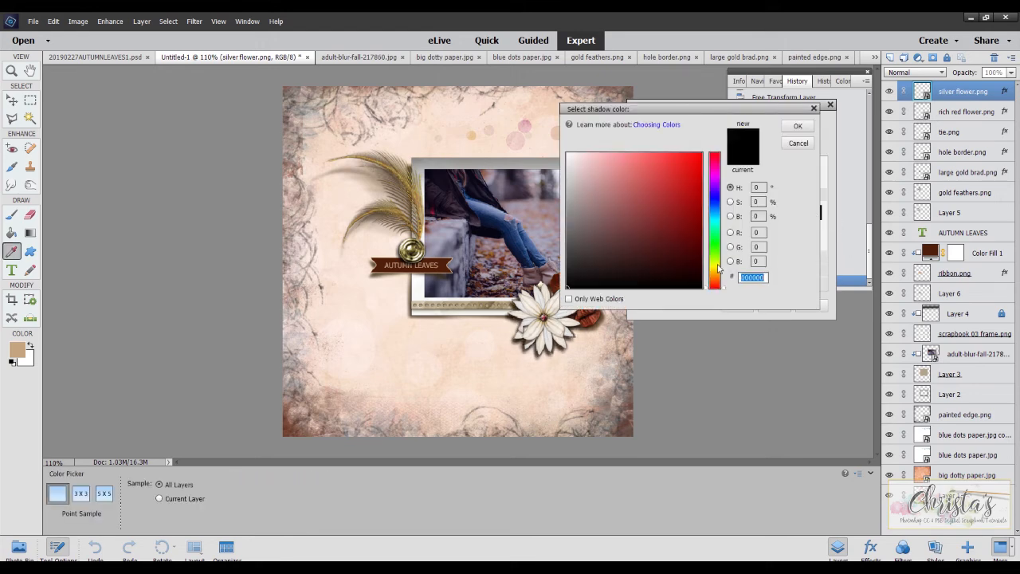
pyautogui.click(718, 279)
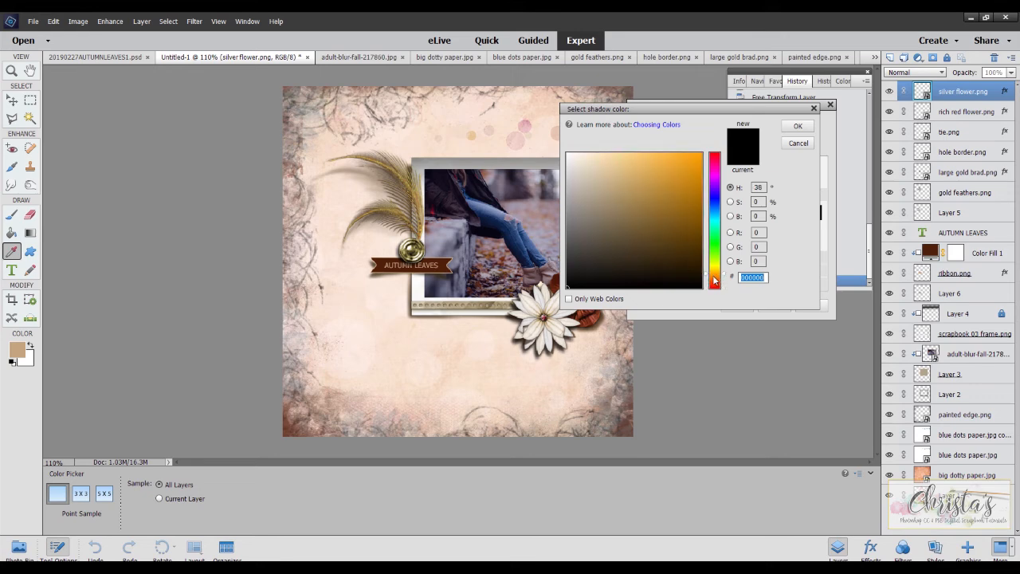
pyautogui.click(716, 279)
pyautogui.click(673, 262)
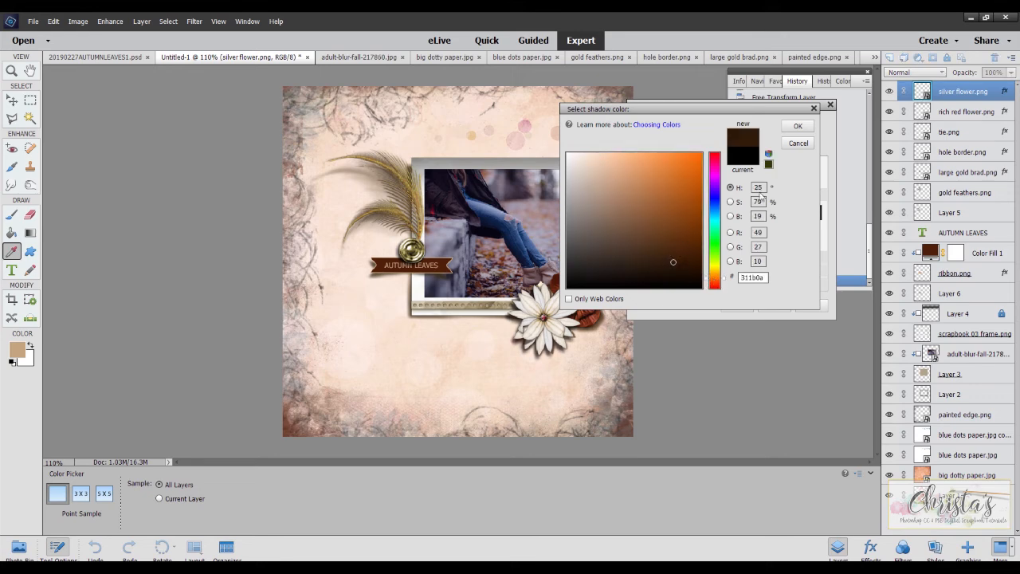
pyautogui.click(789, 130)
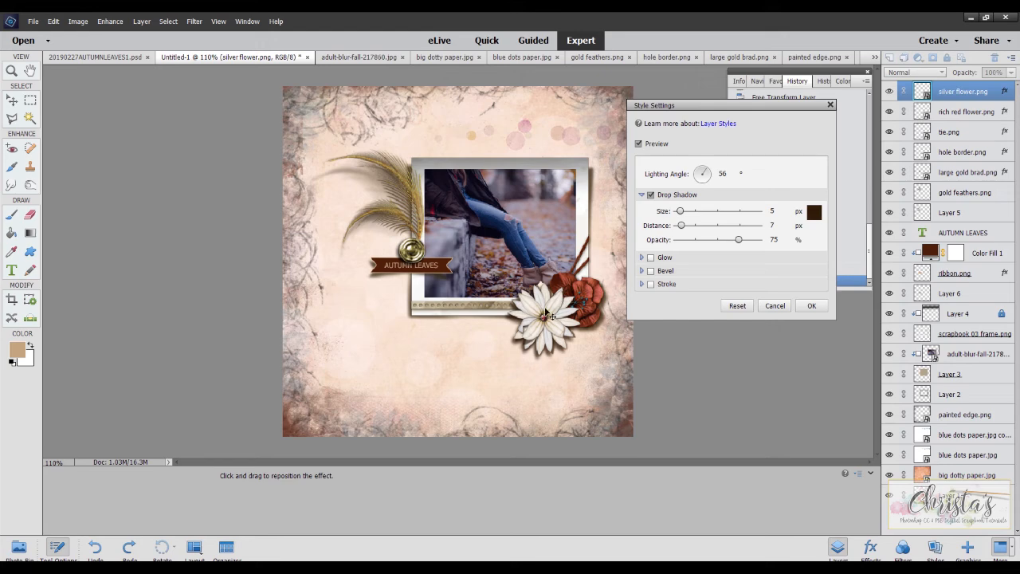
# Set the silver flower's drop shadow to 16 px size, 5 px distance and a 135° lighting angle.
pyautogui.moveTo(550, 315); pyautogui.dragTo(537, 316)
pyautogui.moveTo(681, 229); pyautogui.dragTo(684, 212)
pyautogui.moveTo(558, 304); pyautogui.dragTo(552, 303)
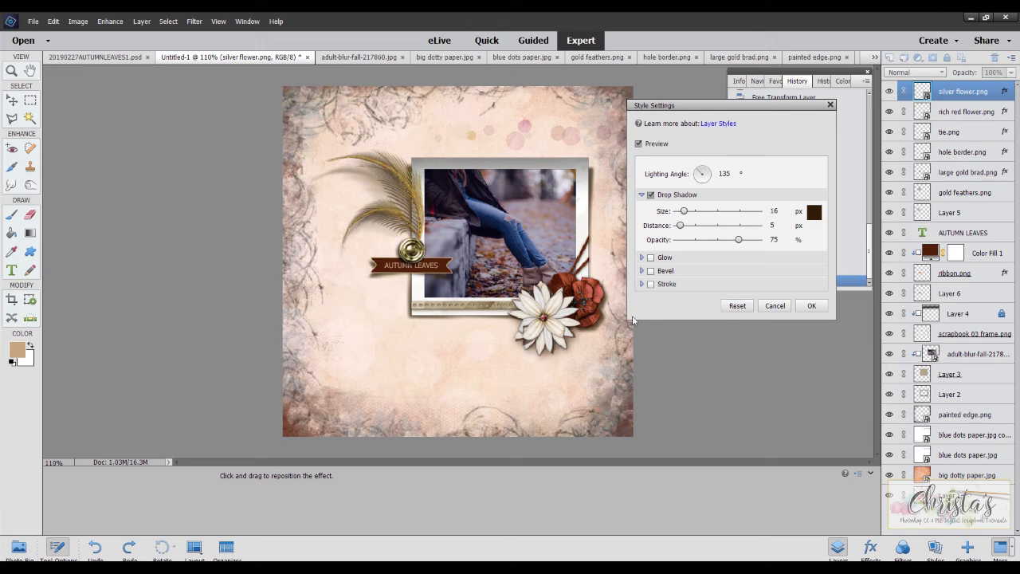
pyautogui.click(808, 310)
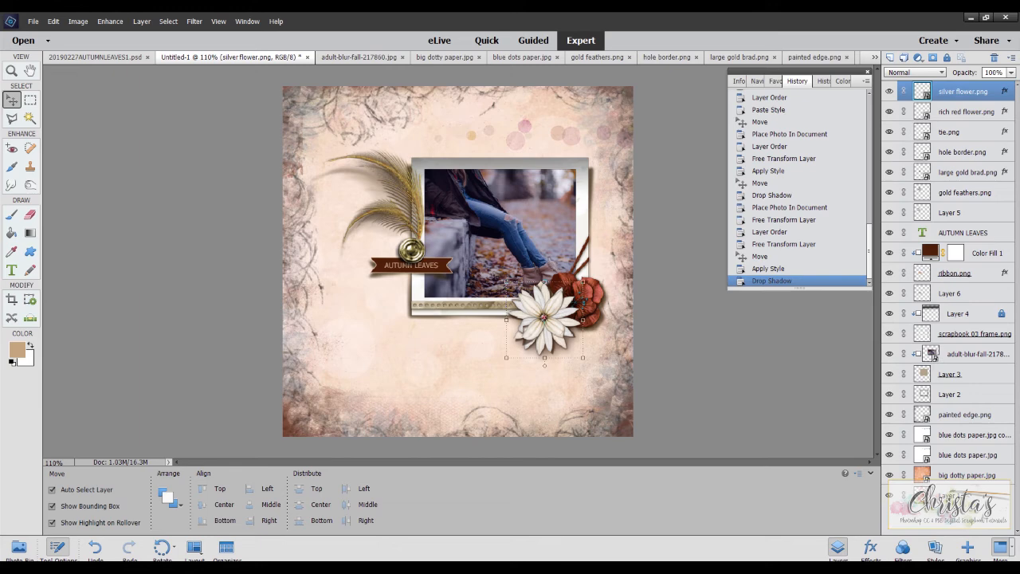
# Place the purple flowers image into the scrapbook page and set its layer directly below the rich red flower.
pyautogui.click(18, 548)
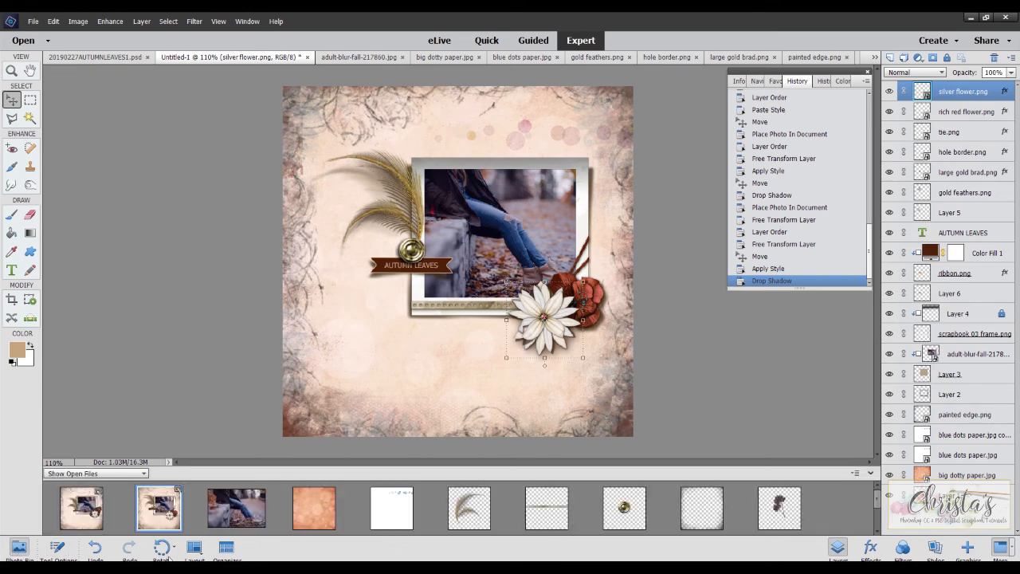
pyautogui.moveTo(780, 509); pyautogui.dragTo(568, 278)
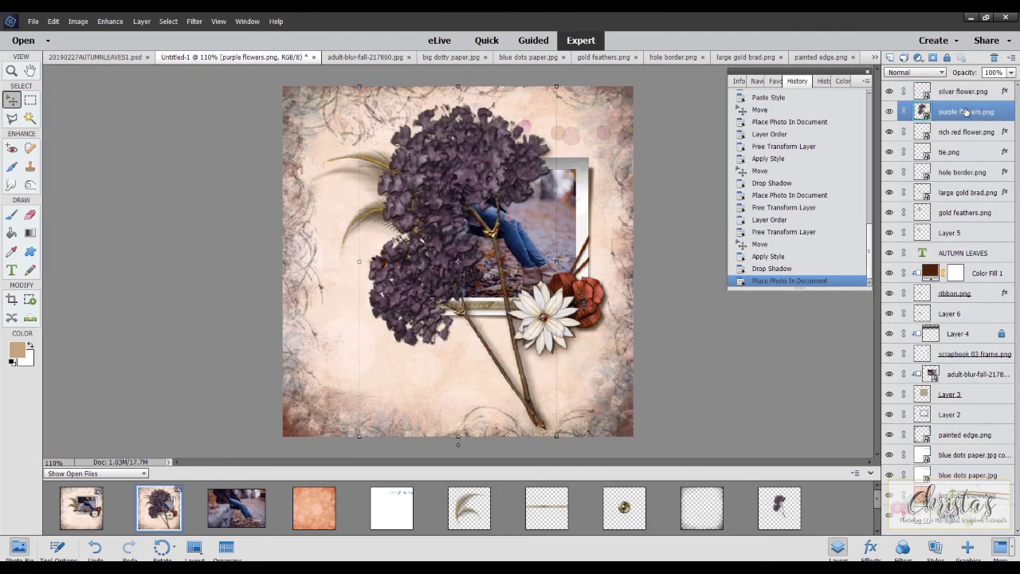
pyautogui.moveTo(966, 111); pyautogui.dragTo(962, 140)
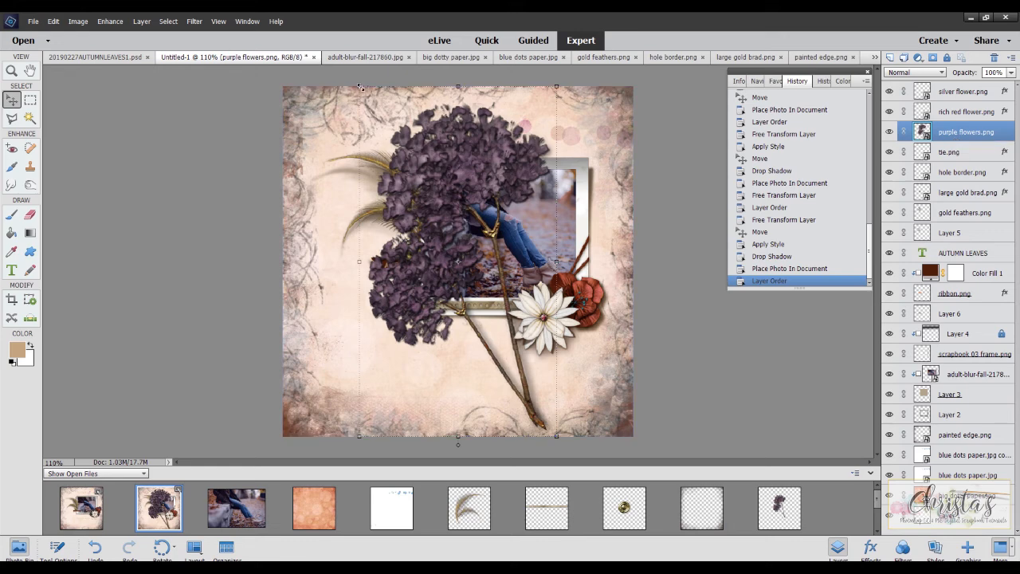
# Scale the purple flowers to 20.92%, move them behind the red flower, and rotate them so the blooms peek out at the upper right.
pyautogui.moveTo(360, 86); pyautogui.dragTo(519, 371)
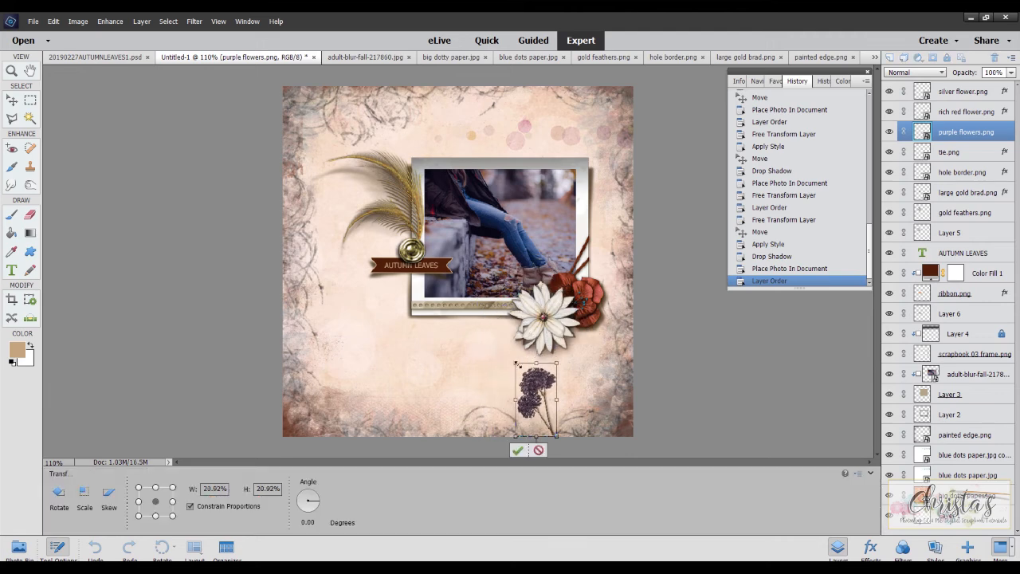
pyautogui.click(517, 451)
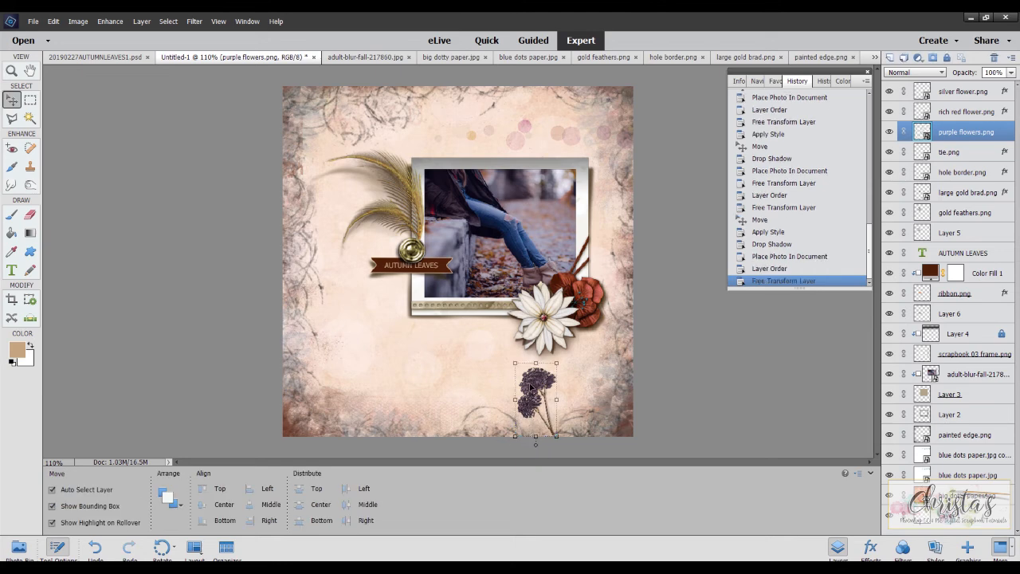
pyautogui.moveTo(537, 395); pyautogui.dragTo(607, 290)
pyautogui.click(607, 252)
pyautogui.moveTo(608, 242); pyautogui.dragTo(605, 273)
pyautogui.click(552, 328)
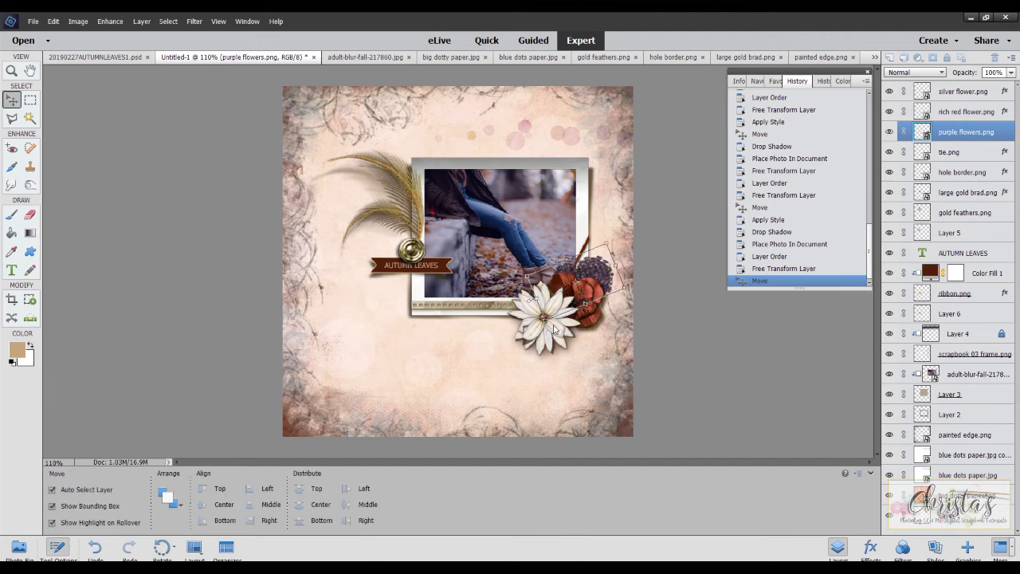
# Apply the Low drop shadow style to the purple flowers.
pyautogui.click(935, 547)
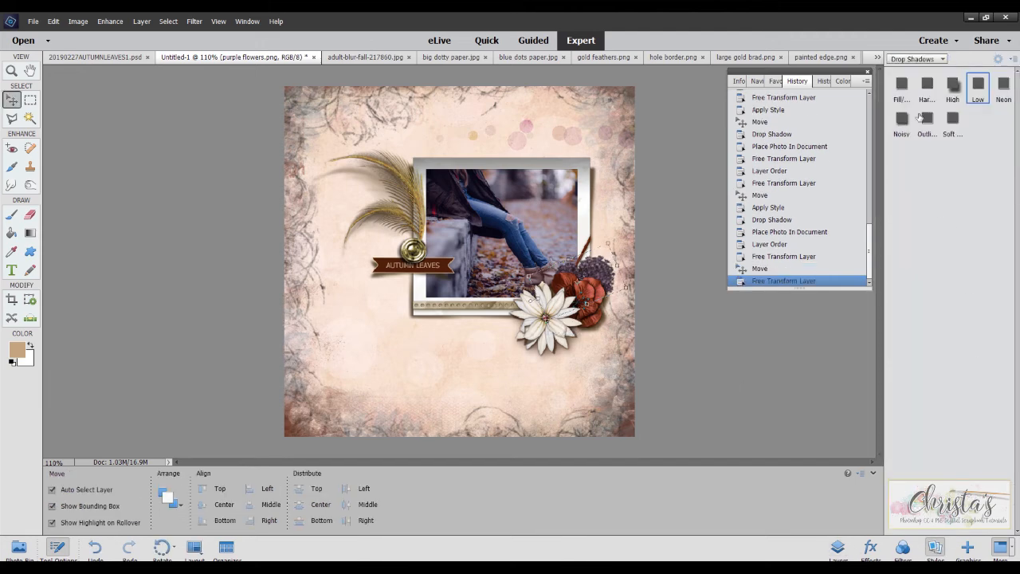
pyautogui.click(977, 87)
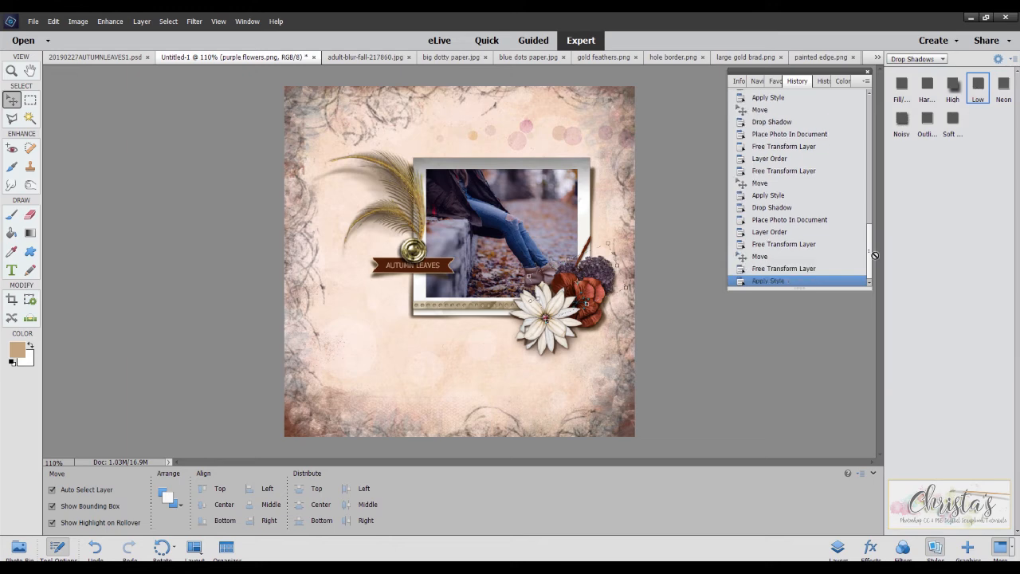
pyautogui.click(840, 550)
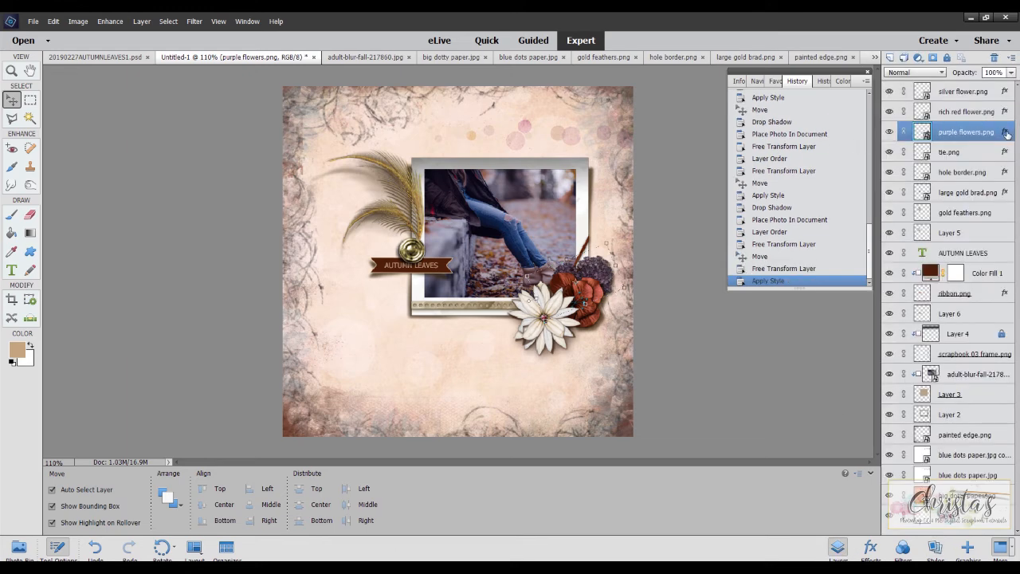
# Recolor the purple flowers' drop shadow to dark brown and adjust its offset to a 6 px distance.
pyautogui.doubleClick(1005, 132)
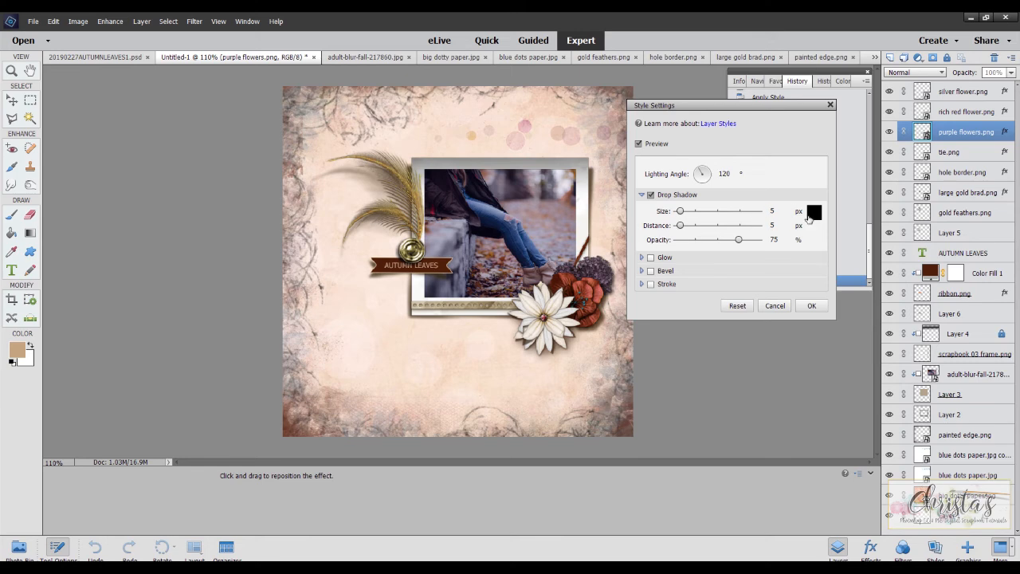
pyautogui.click(813, 214)
pyautogui.click(715, 275)
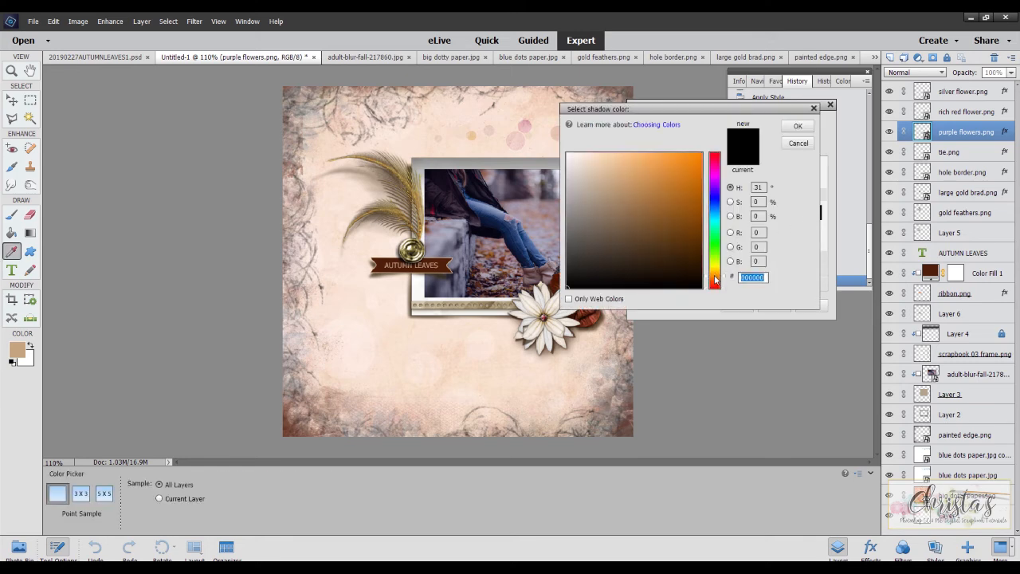
pyautogui.click(671, 255)
pyautogui.click(812, 127)
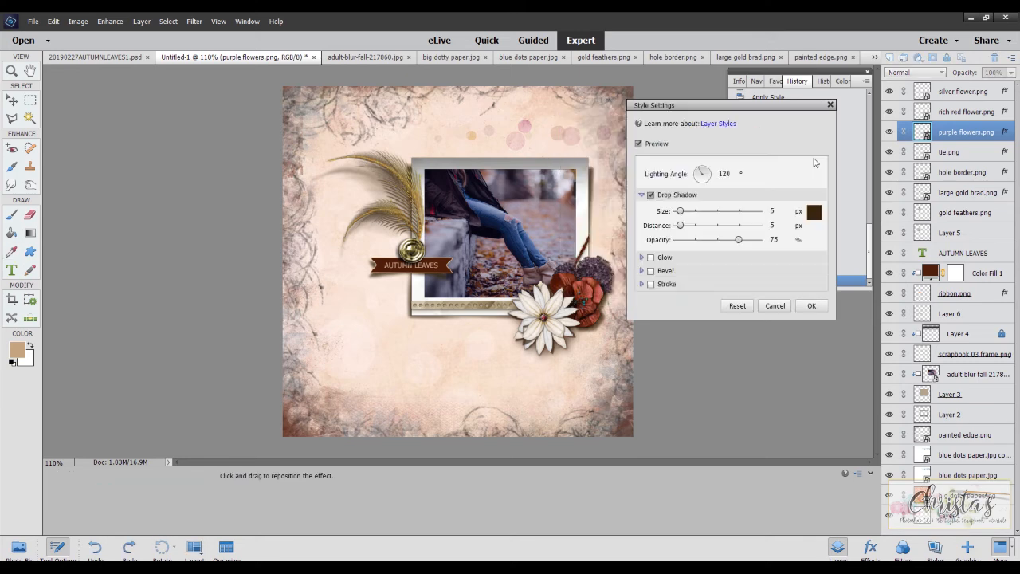
pyautogui.moveTo(597, 275); pyautogui.dragTo(598, 278)
pyautogui.click(811, 307)
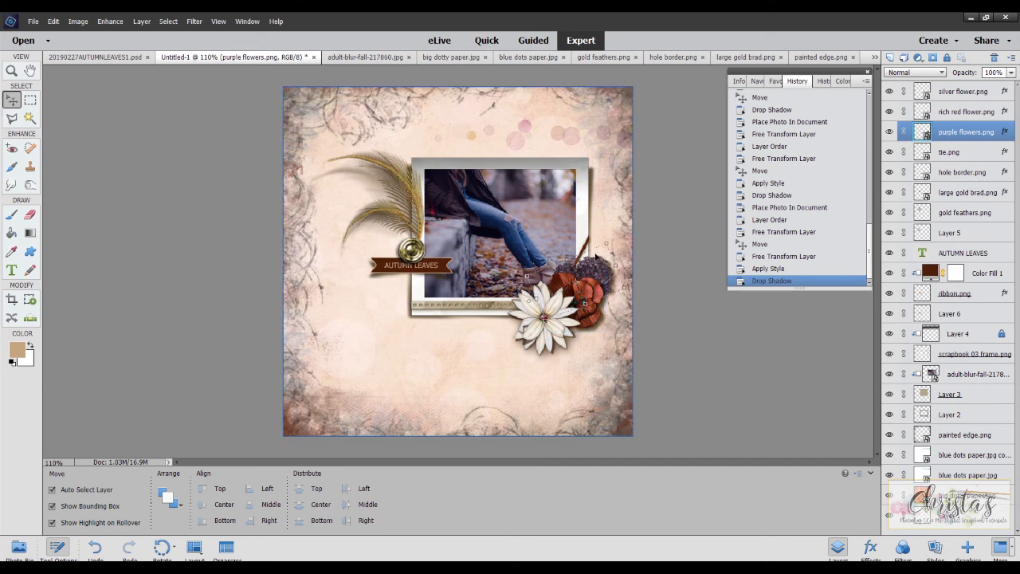
pyautogui.click(619, 313)
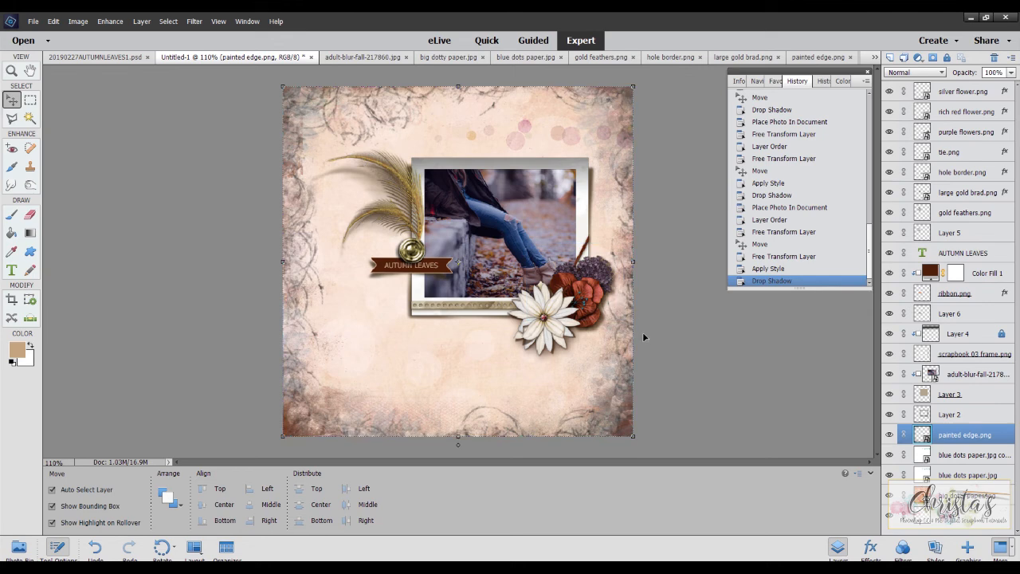
# Duplicate the purple flowers layer and rotate the copy 53.21° so its blooms show at the red flower's lower right.
pyautogui.click(955, 134)
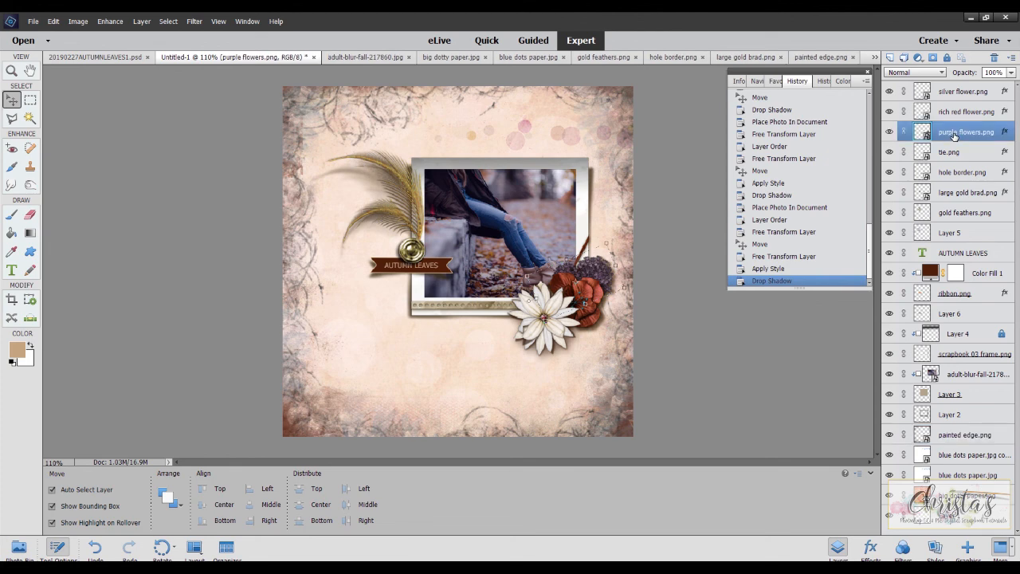
pyautogui.rightClick(954, 135)
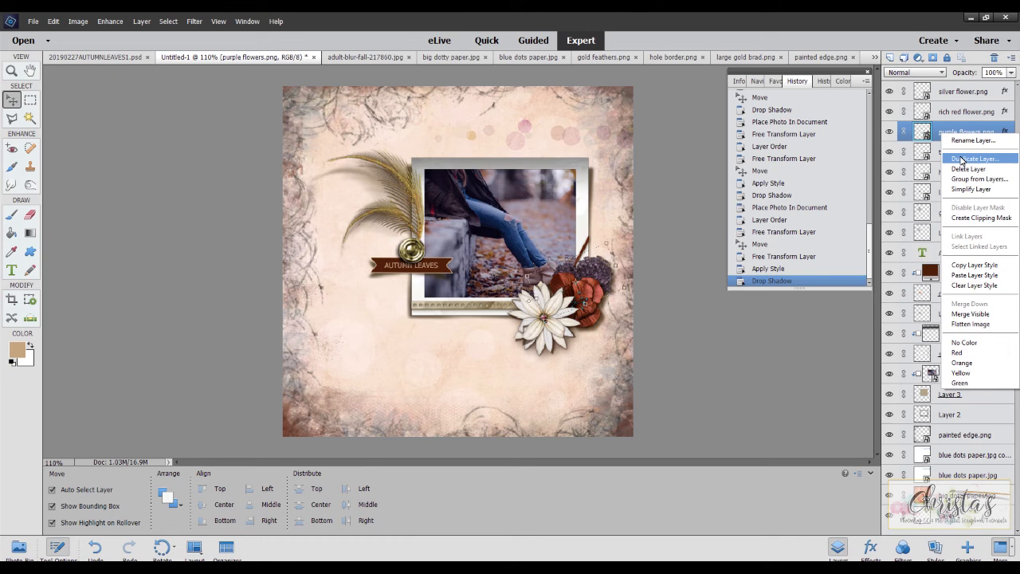
pyautogui.click(962, 160)
pyautogui.click(605, 186)
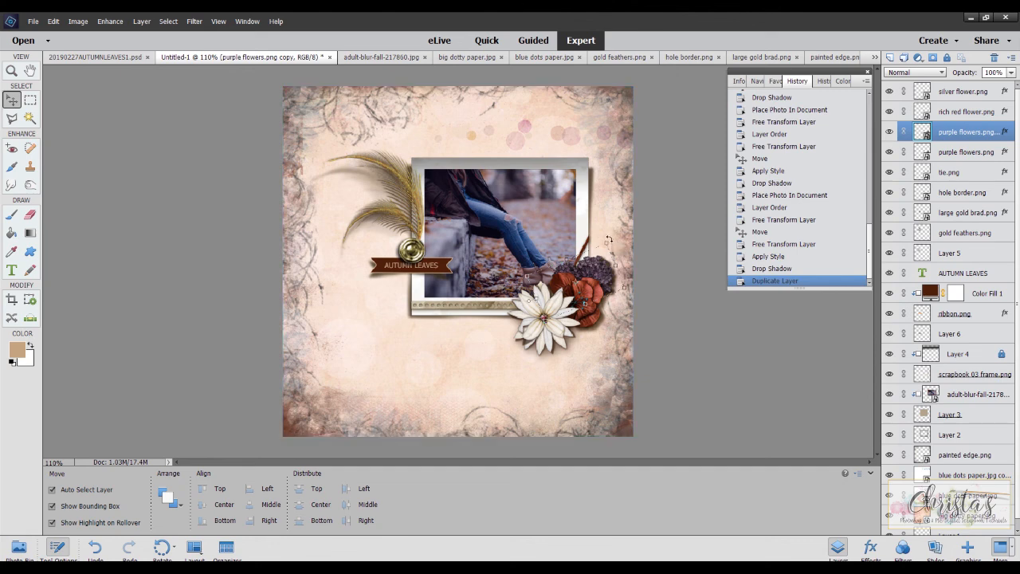
pyautogui.moveTo(608, 239); pyautogui.dragTo(614, 312)
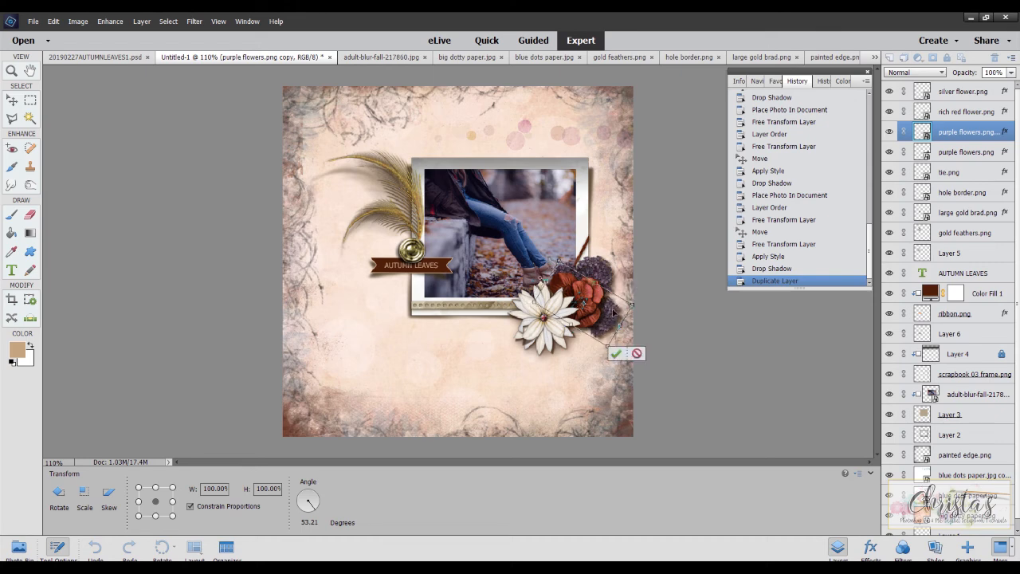
pyautogui.click(619, 354)
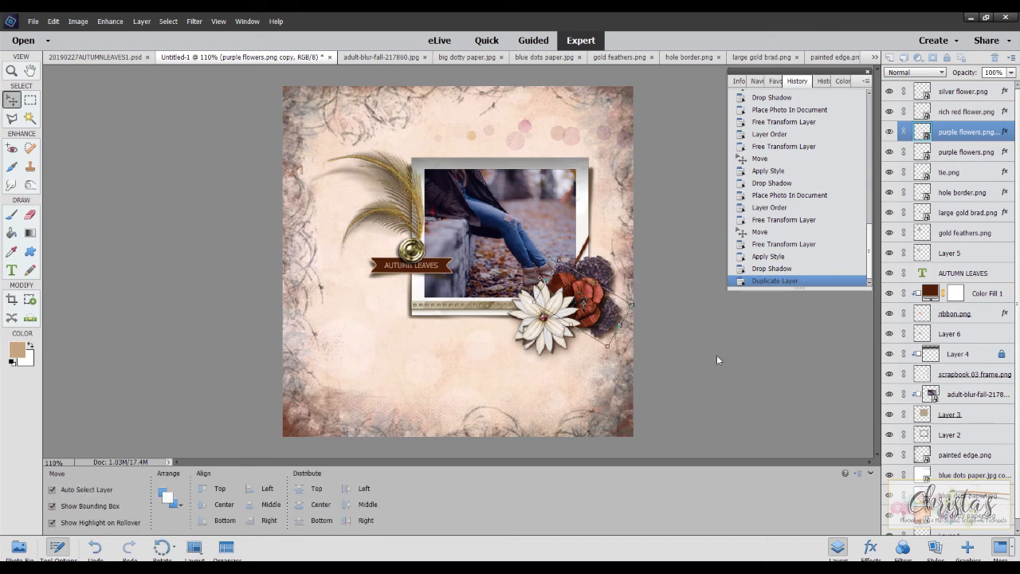
# Duplicate the rotated purple flowers, place the new copy's layer directly above the rich red flower, and shift it left to peek out above the silver flower.
pyautogui.rightClick(962, 132)
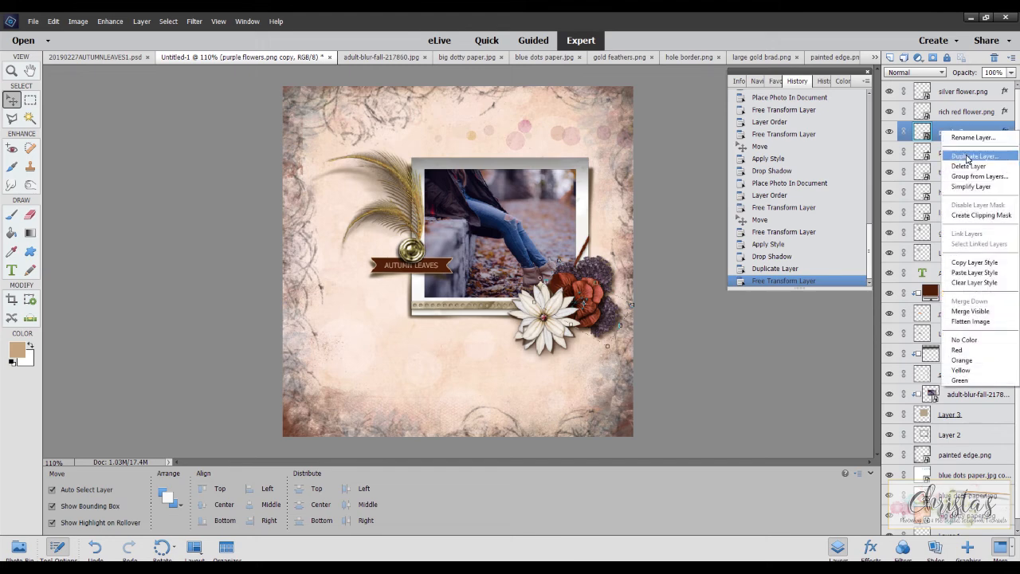
pyautogui.click(969, 159)
pyautogui.click(605, 185)
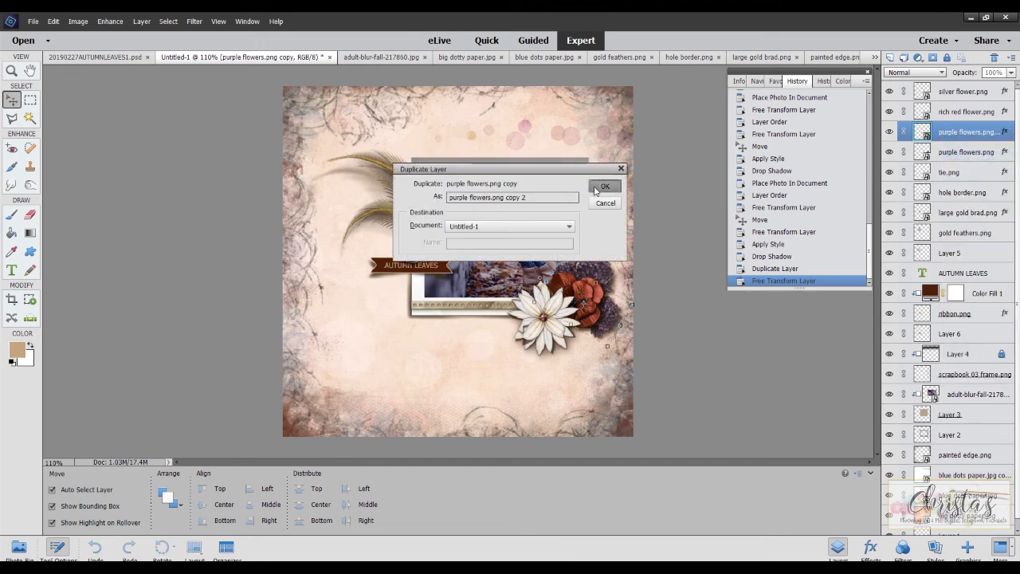
pyautogui.moveTo(945, 138); pyautogui.dragTo(945, 112)
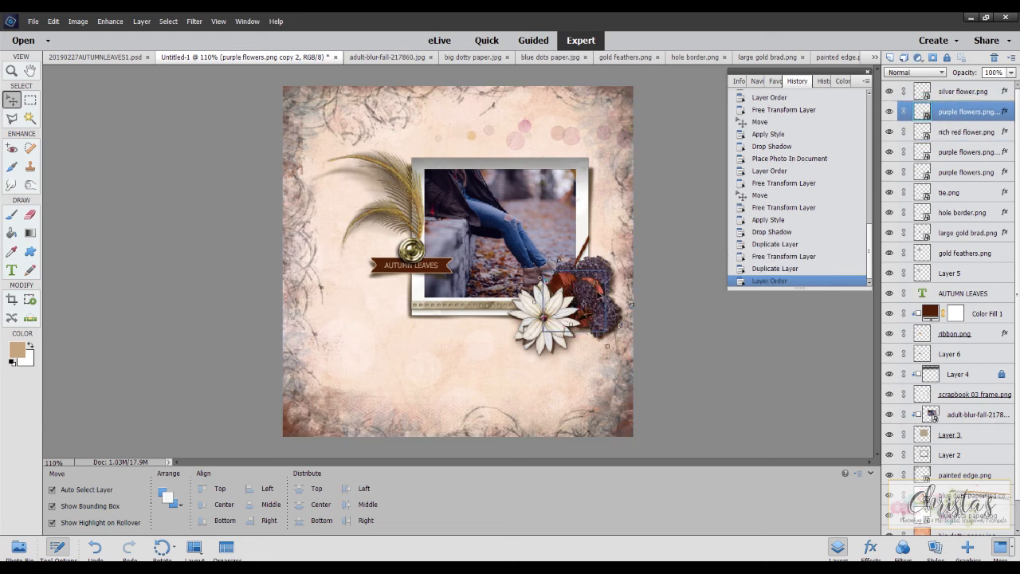
pyautogui.moveTo(592, 285); pyautogui.dragTo(554, 287)
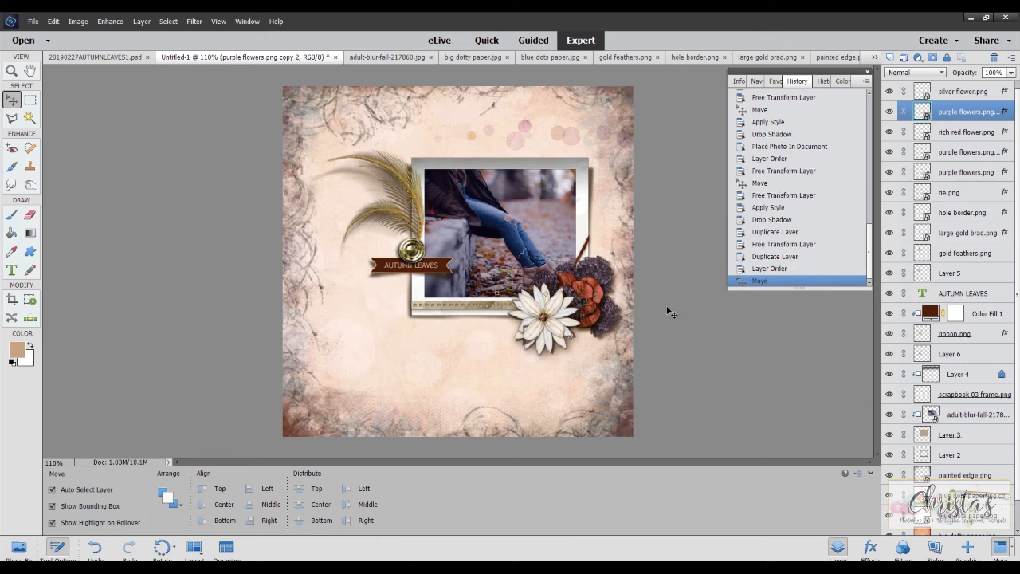
# Set the drop shadow of the purple flowers copy above the red flower to 13 px distance, 63% opacity and a 149° lighting angle.
pyautogui.doubleClick(1005, 111)
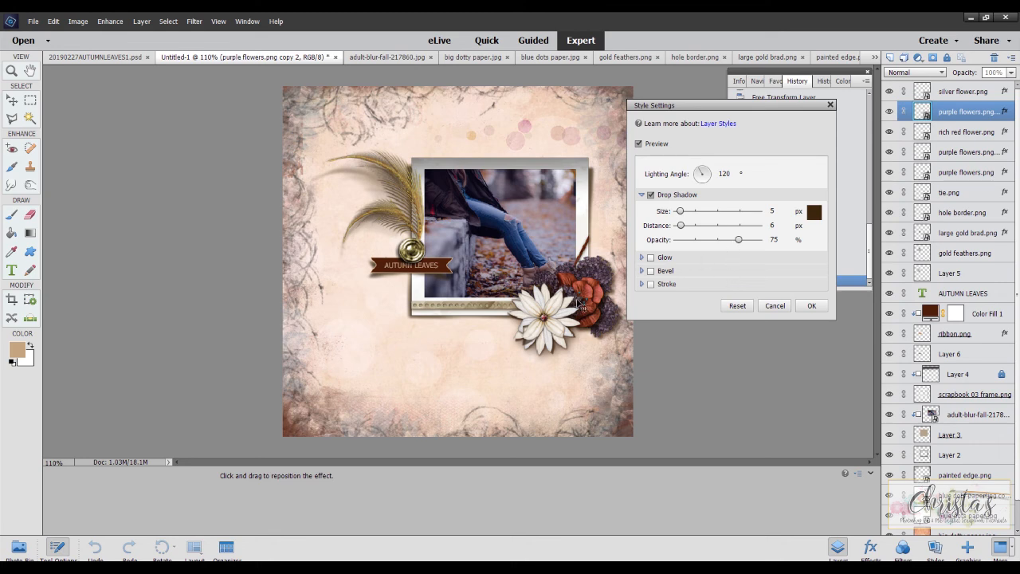
pyautogui.moveTo(581, 303); pyautogui.dragTo(586, 311)
pyautogui.moveTo(740, 244); pyautogui.dragTo(730, 244)
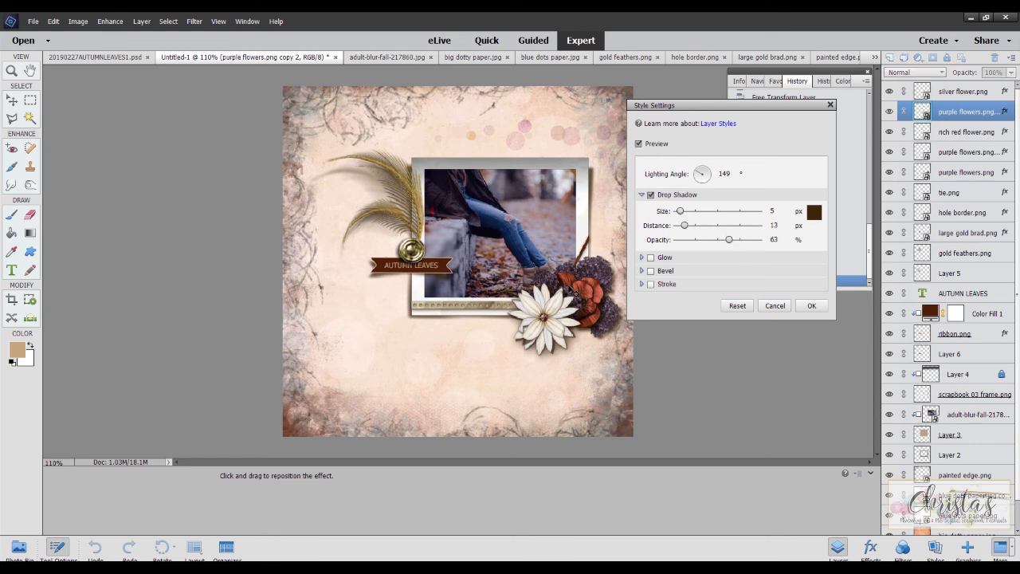
pyautogui.click(812, 306)
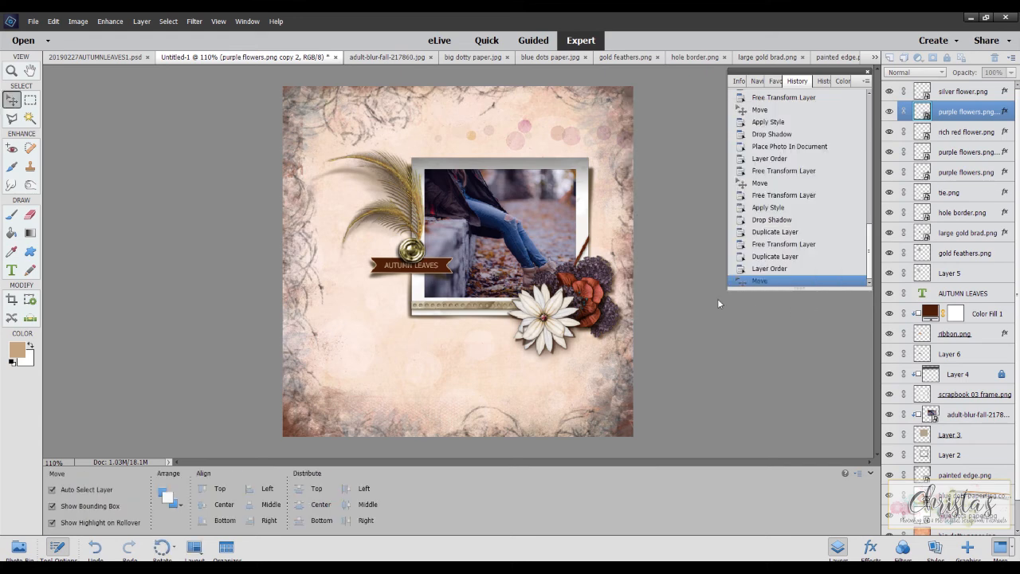
# Duplicate the topmost purple flowers copy, rotate the duplicate 176.29°, and position it behind the silver flower so blooms show at the lower left.
pyautogui.rightClick(954, 114)
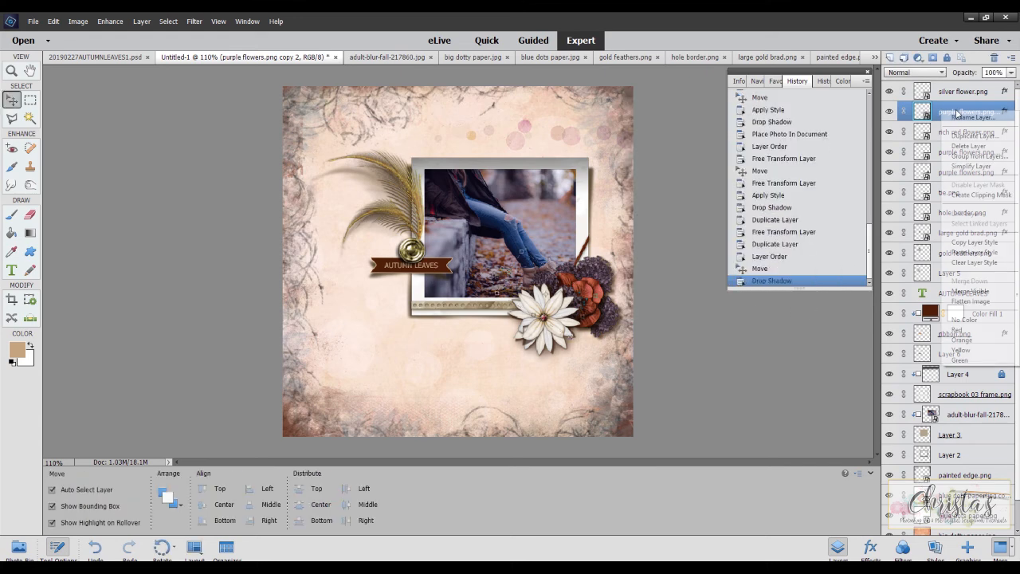
pyautogui.click(971, 137)
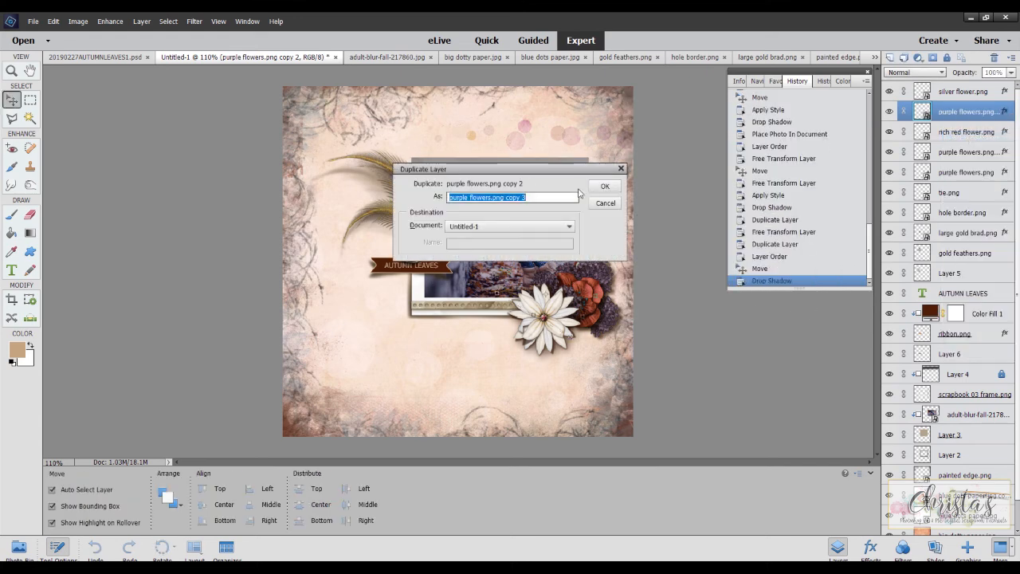
pyautogui.click(603, 190)
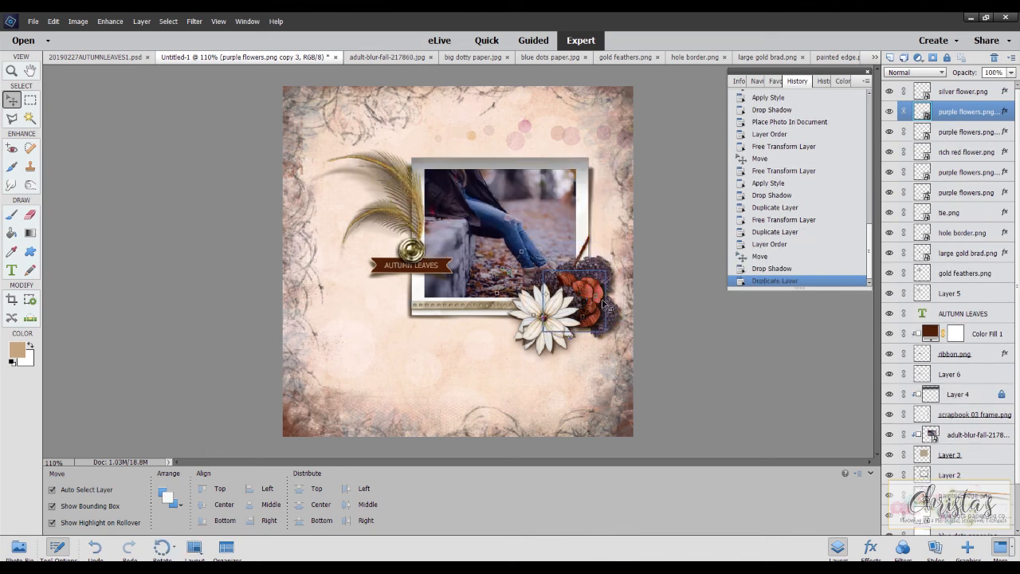
pyautogui.moveTo(522, 252); pyautogui.dragTo(523, 303)
pyautogui.moveTo(547, 394); pyautogui.dragTo(509, 327)
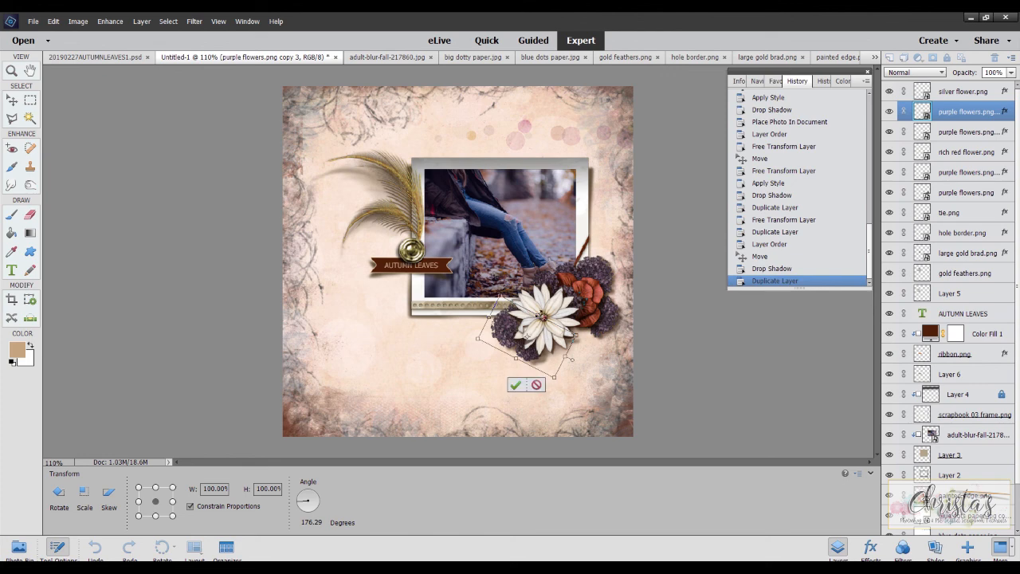
pyautogui.click(516, 386)
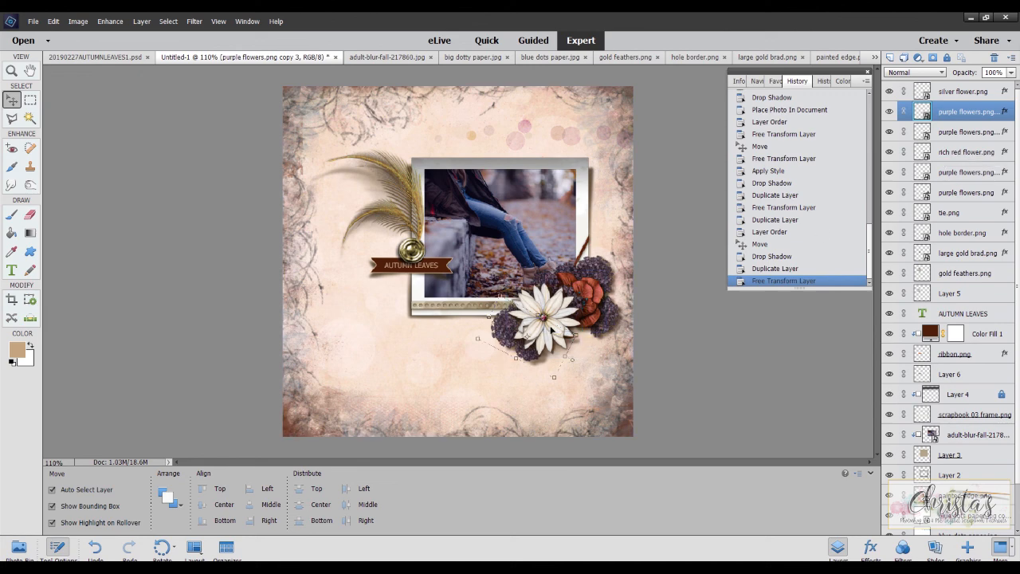
pyautogui.moveTo(525, 336); pyautogui.dragTo(528, 334)
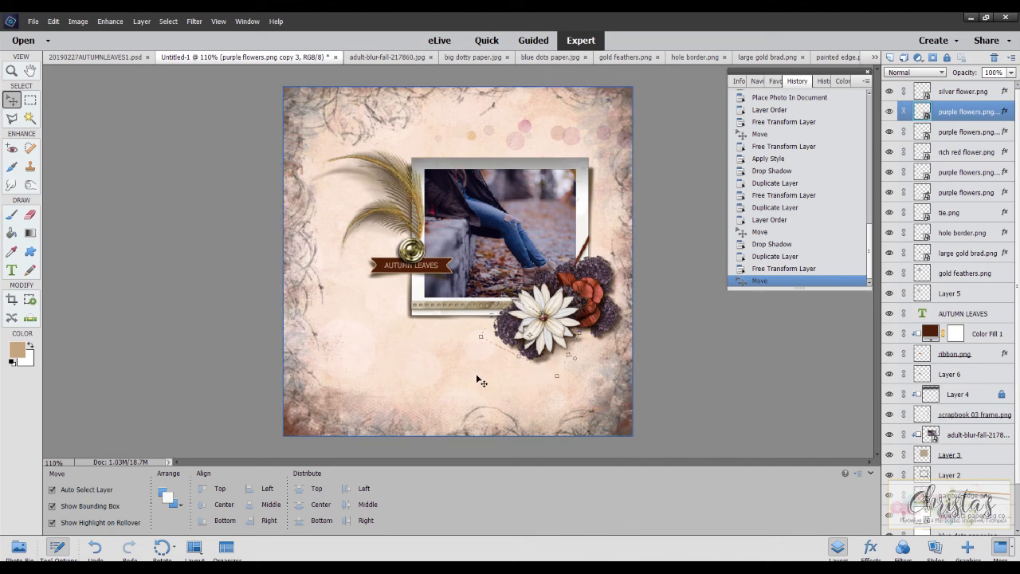
pyautogui.click(554, 369)
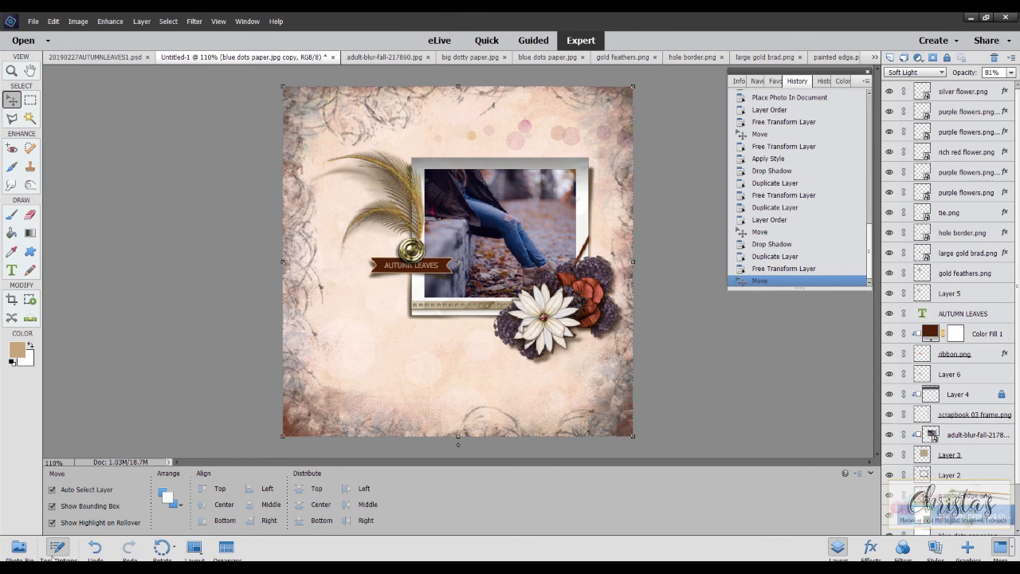
# Look through the open images, then open the Autumn quote PSD from the shadow tips tutorial folder.
pyautogui.click(19, 550)
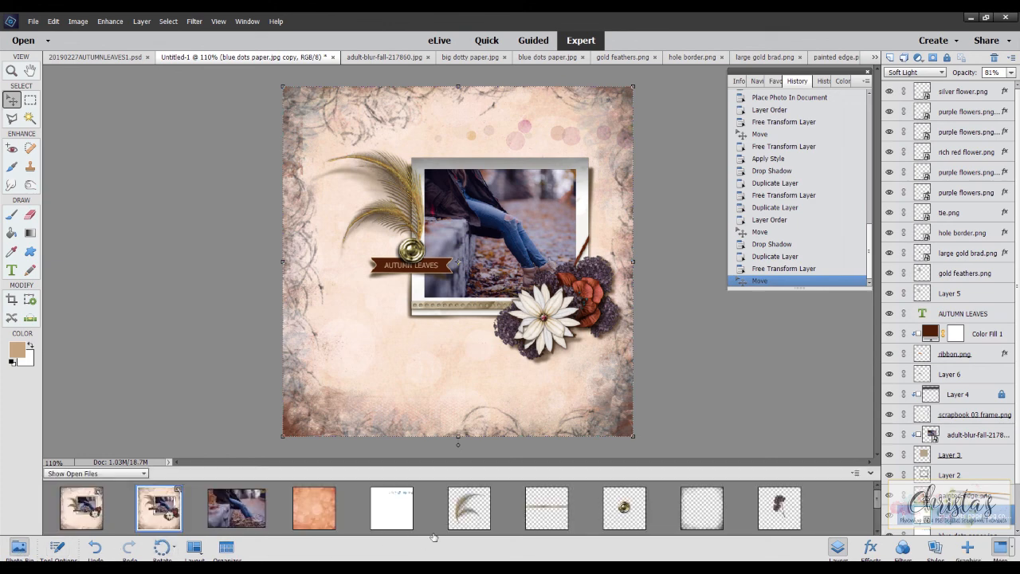
pyautogui.scroll(-1, 448, 530)
pyautogui.scroll(-3, 448, 529)
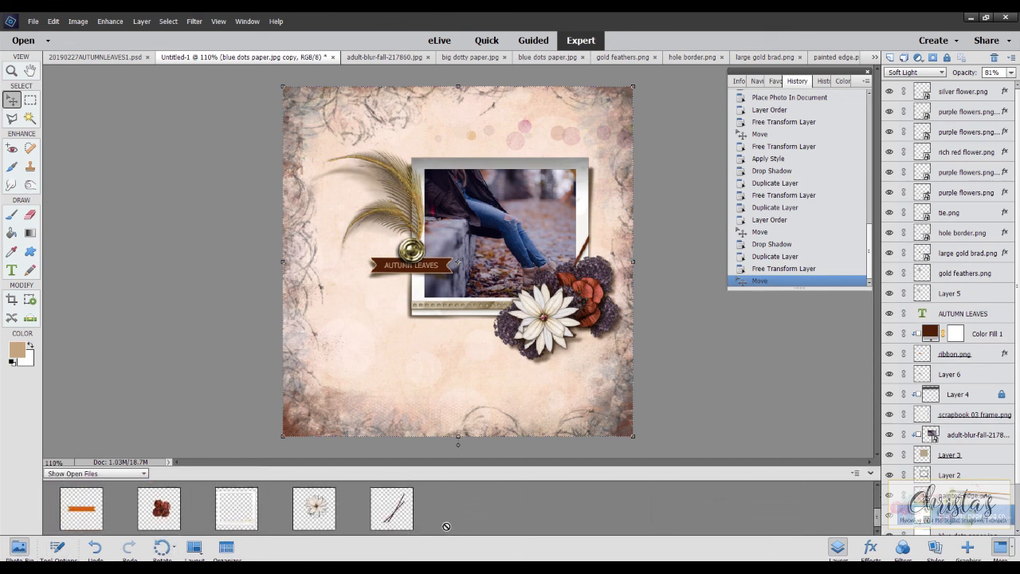
pyautogui.scroll(6, 446, 525)
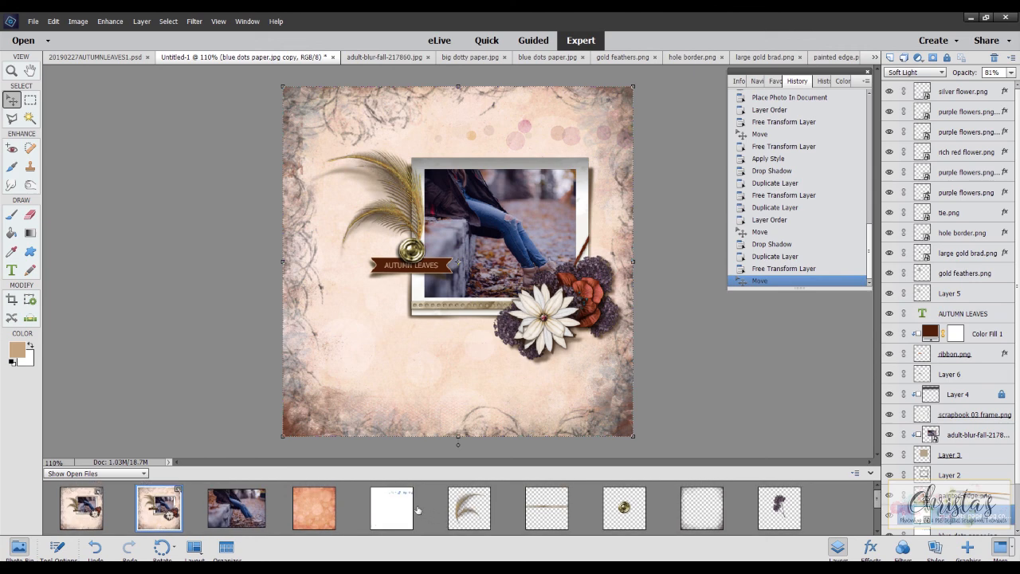
pyautogui.click(30, 21)
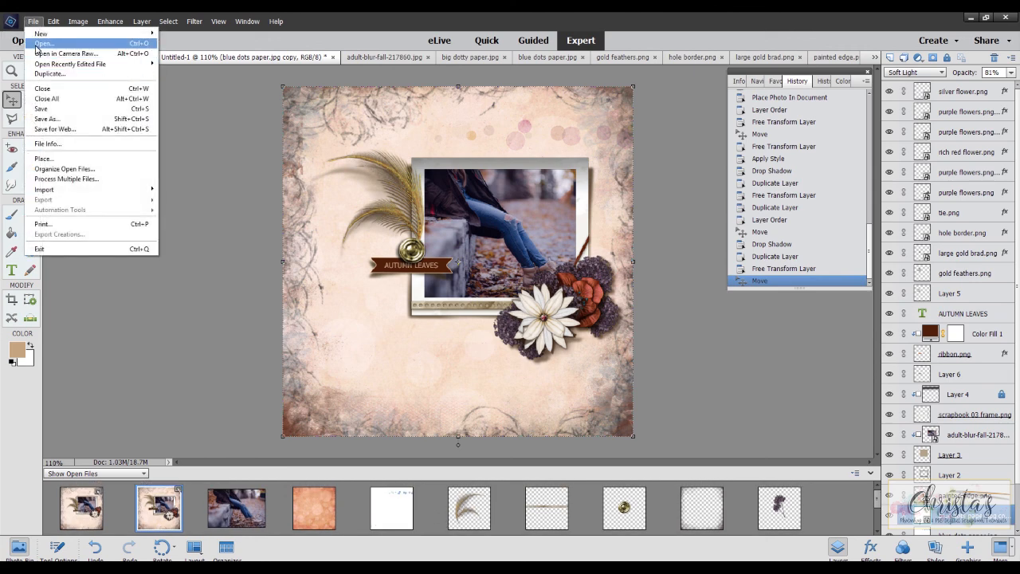
pyautogui.click(36, 44)
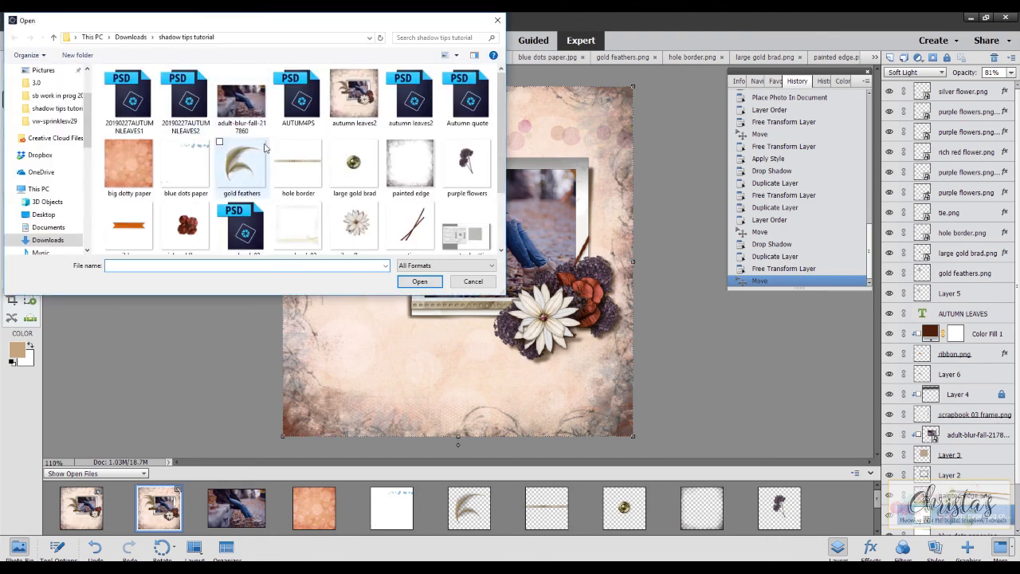
pyautogui.scroll(-1, 280, 185)
pyautogui.scroll(1, 281, 186)
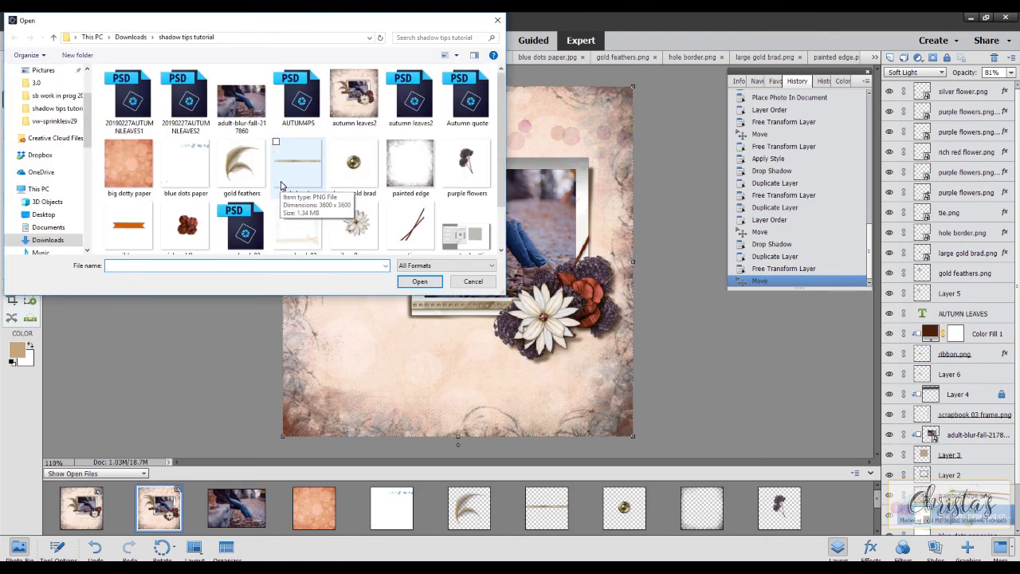
pyautogui.doubleClick(467, 111)
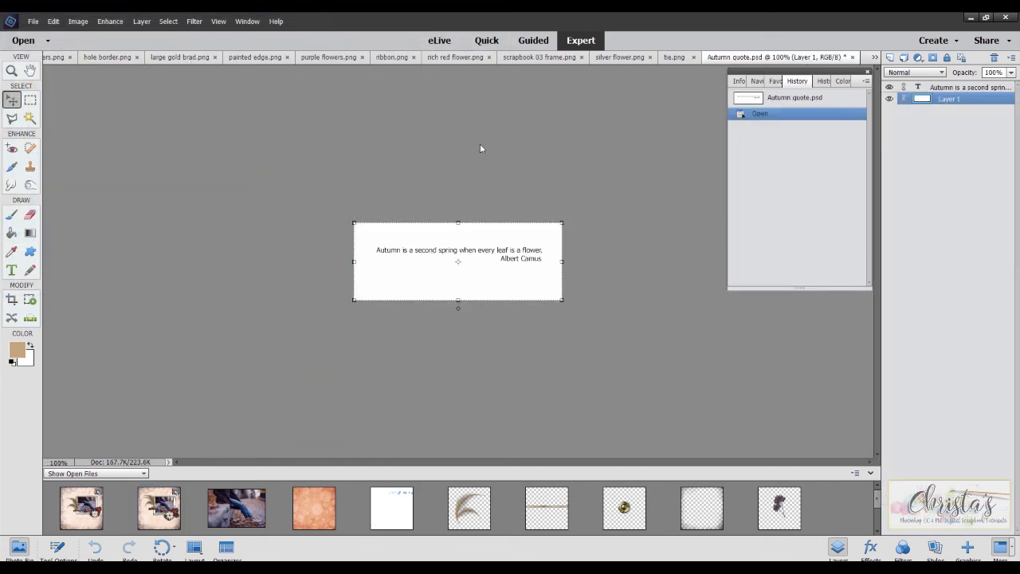
# Duplicate the Autumn quote text layer into the Untitled-1 document and place the quote below the photo and flower cluster.
pyautogui.rightClick(937, 89)
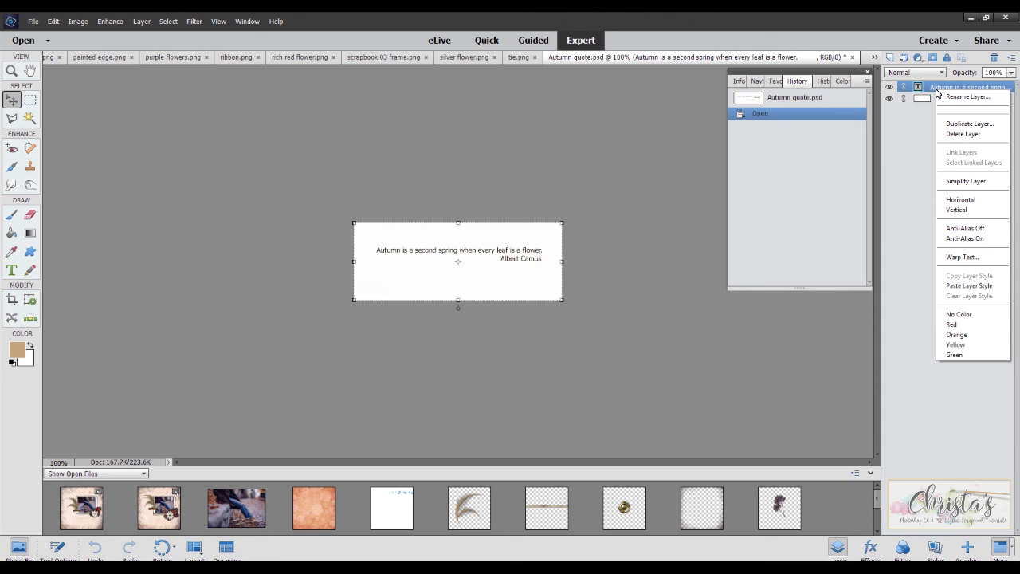
pyautogui.click(967, 125)
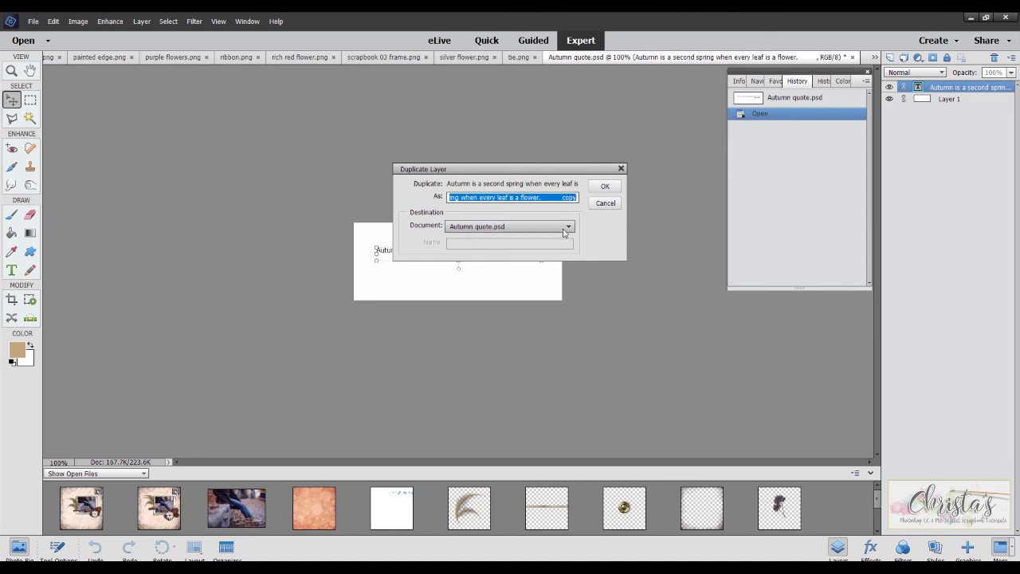
pyautogui.click(570, 228)
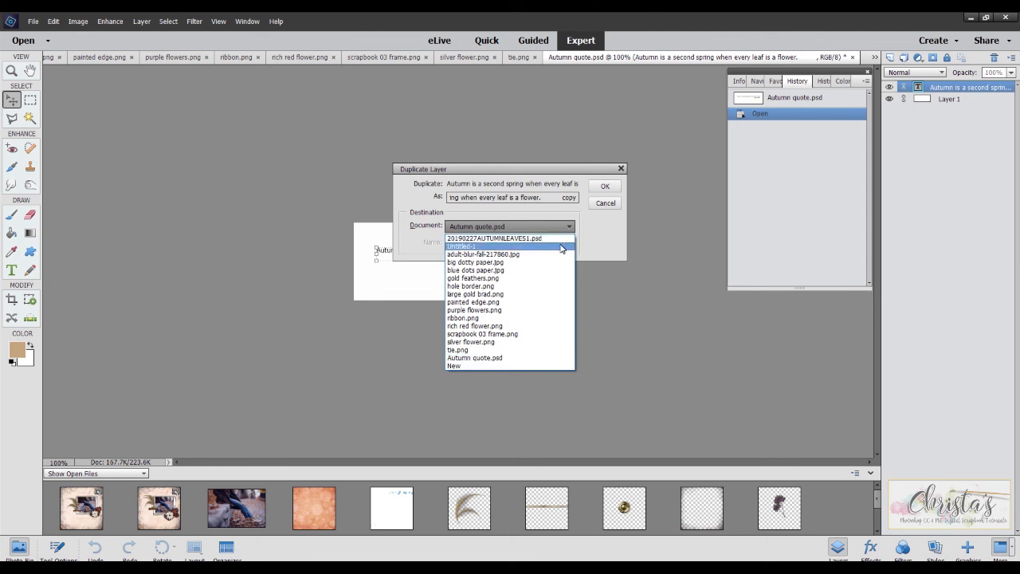
pyautogui.click(560, 249)
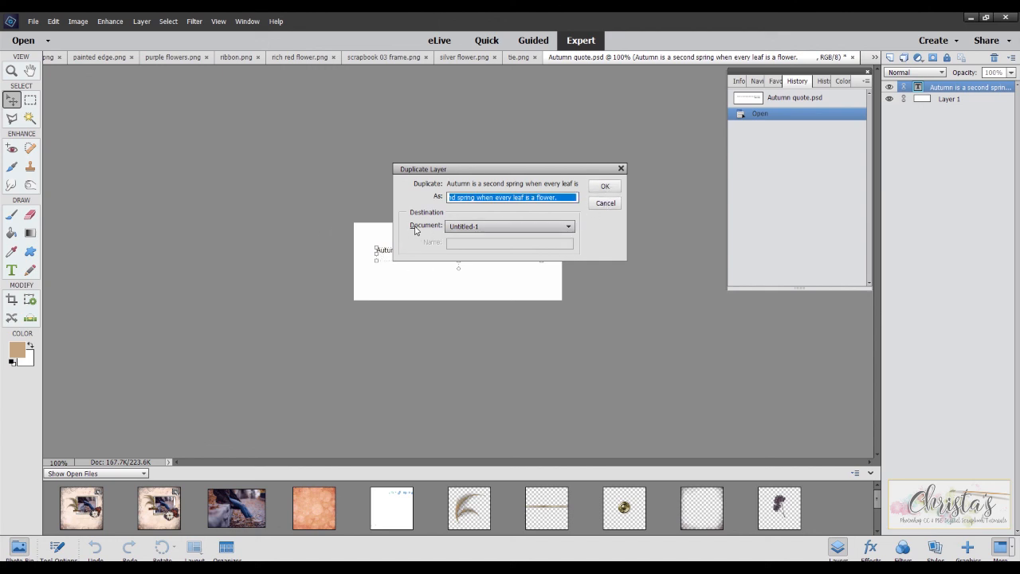
pyautogui.click(604, 188)
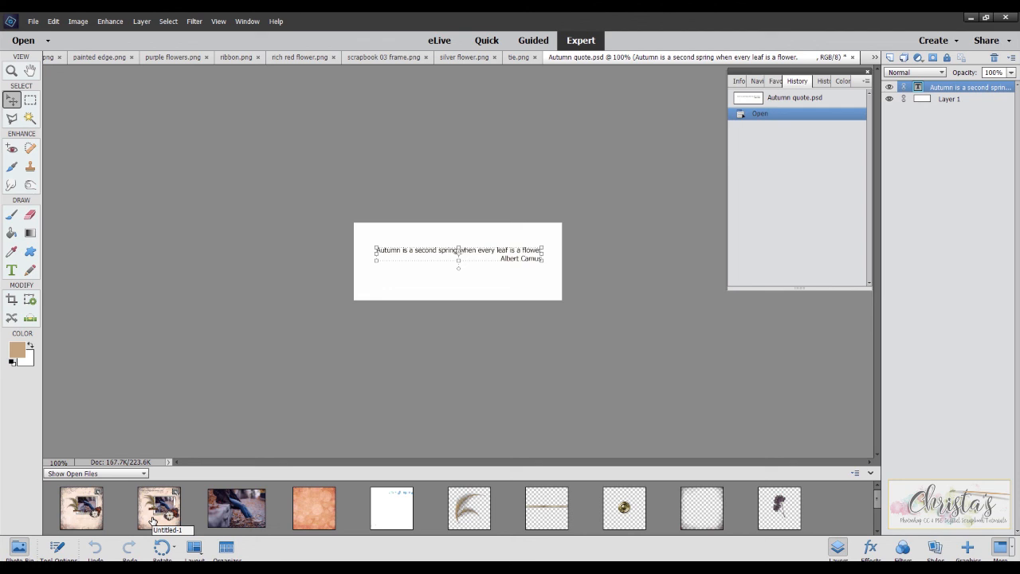
pyautogui.click(154, 516)
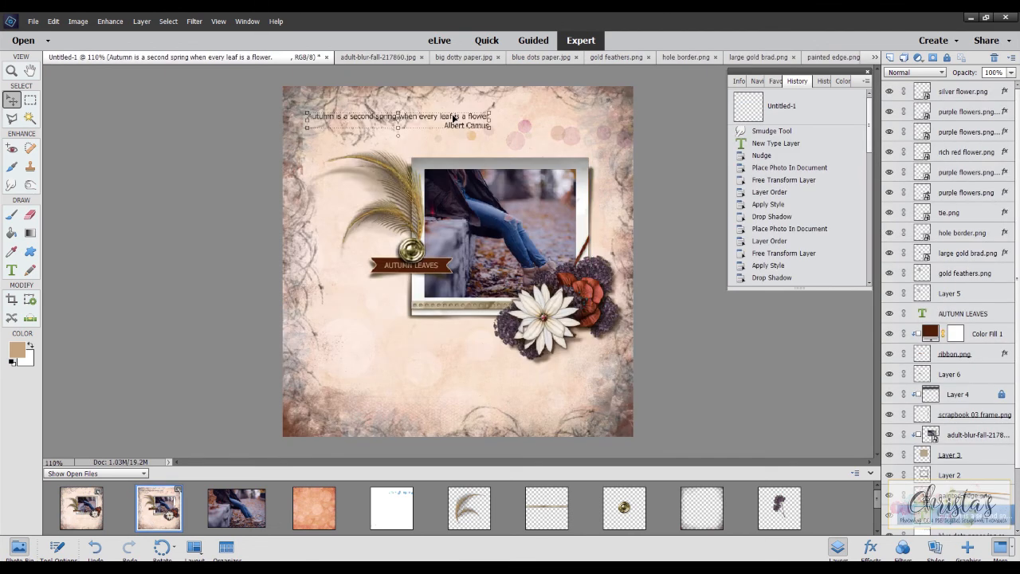
pyautogui.moveTo(453, 118); pyautogui.dragTo(522, 371)
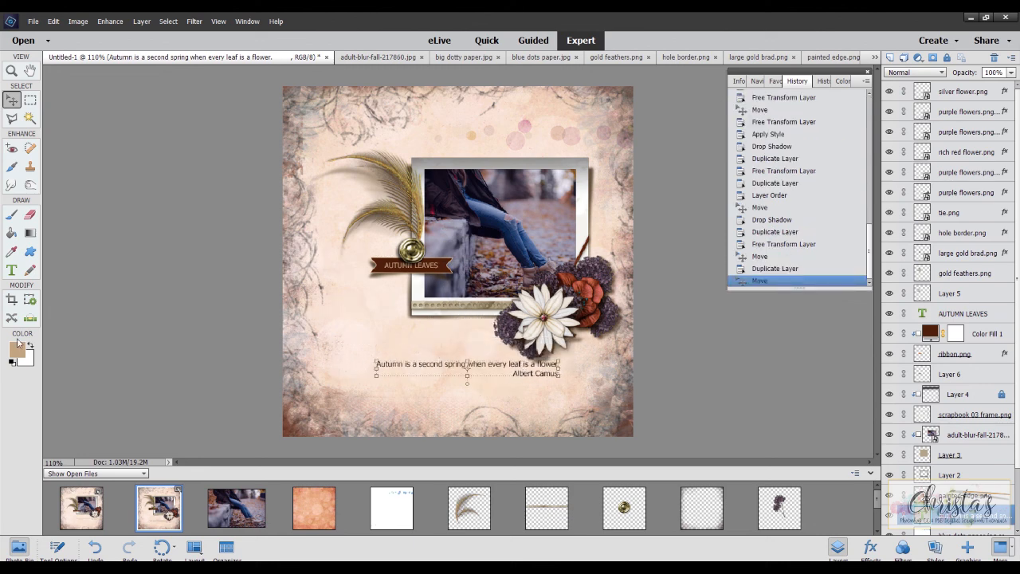
# Recolor the quote text with the tan foreground color c6a581.
pyautogui.click(12, 270)
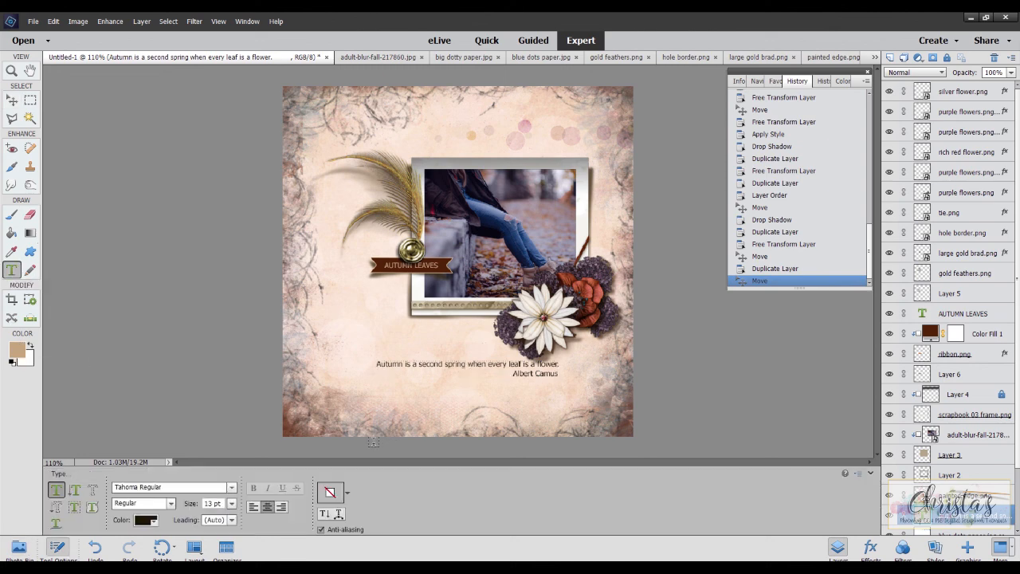
pyautogui.click(145, 521)
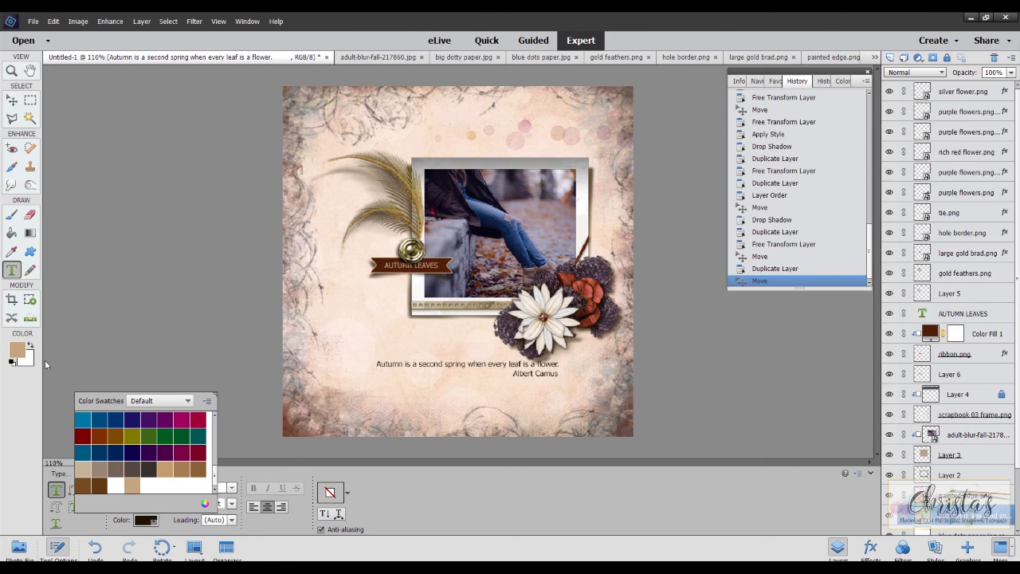
pyautogui.click(205, 503)
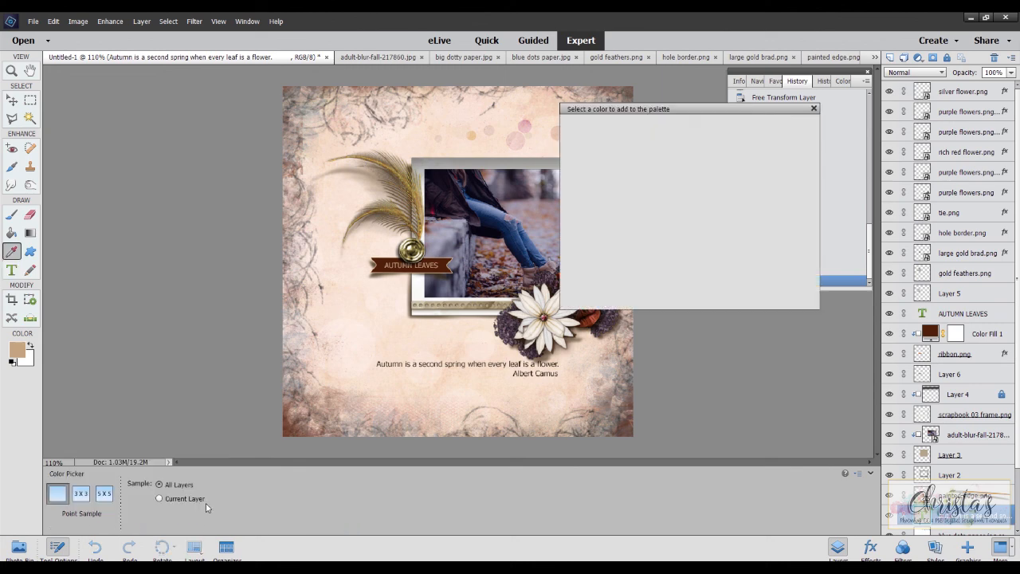
pyautogui.click(18, 347)
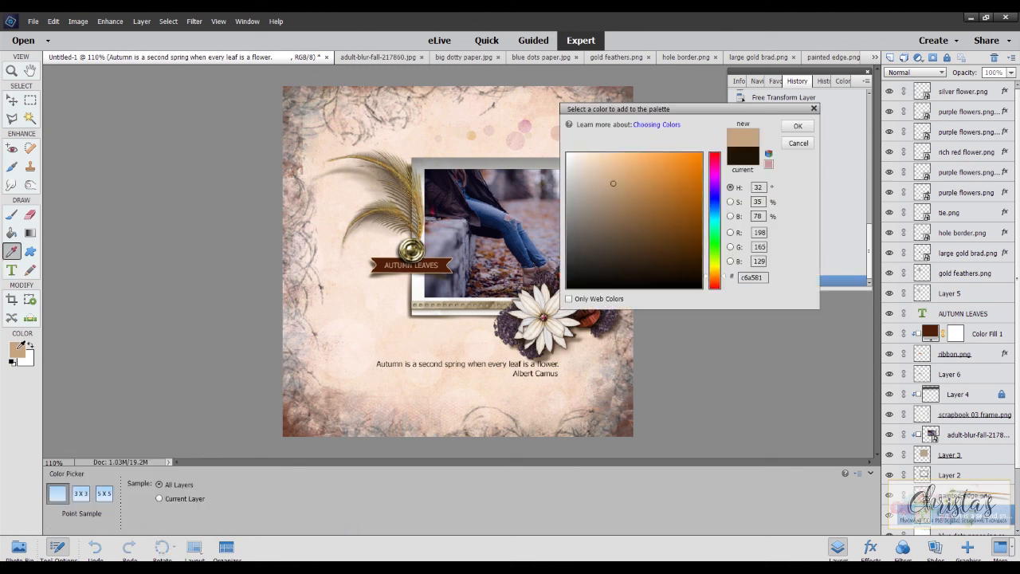
pyautogui.click(797, 125)
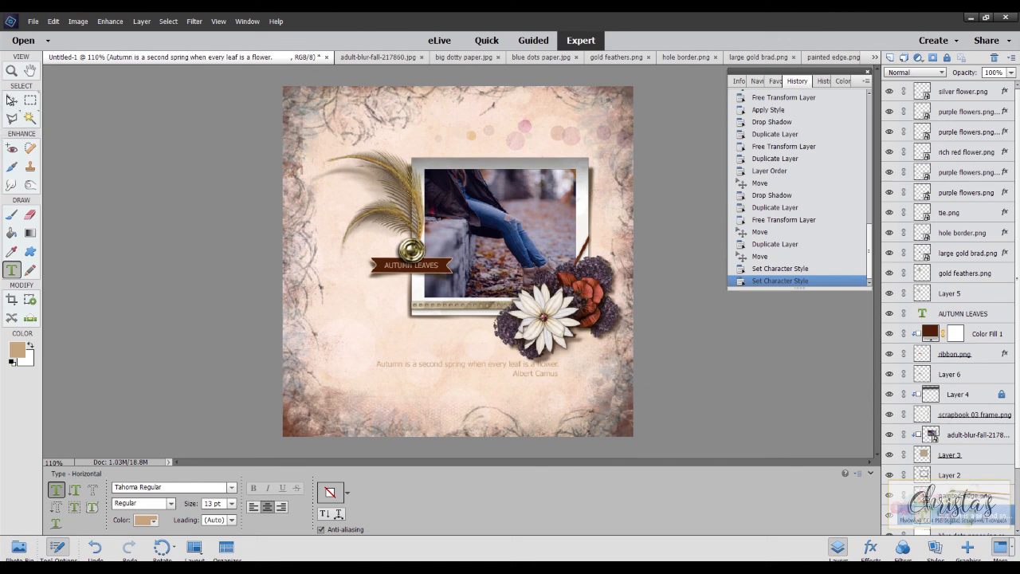
# Slightly reposition the drop shadow of the large gold brad above the ribbon.
pyautogui.click(12, 99)
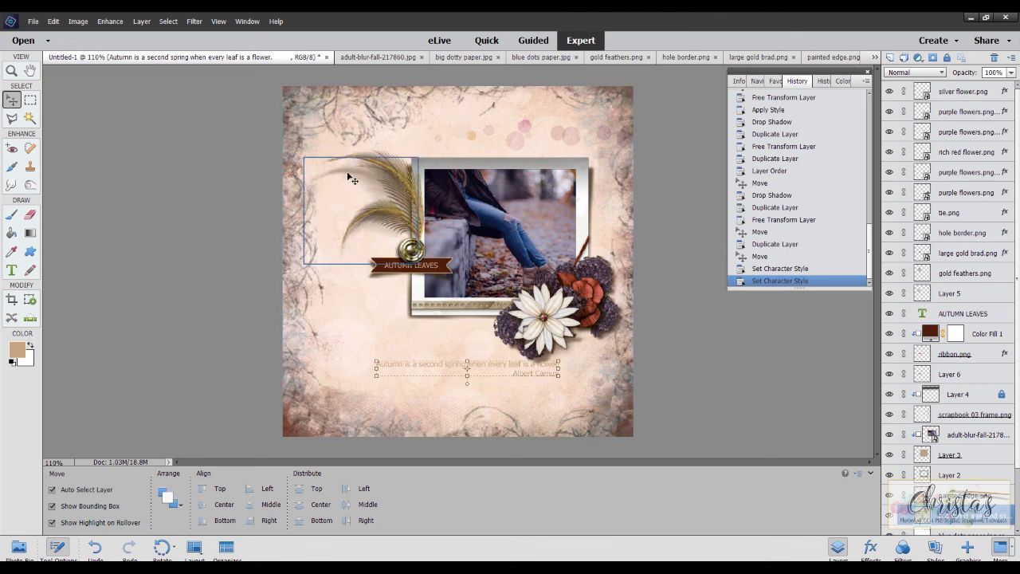
pyautogui.click(410, 250)
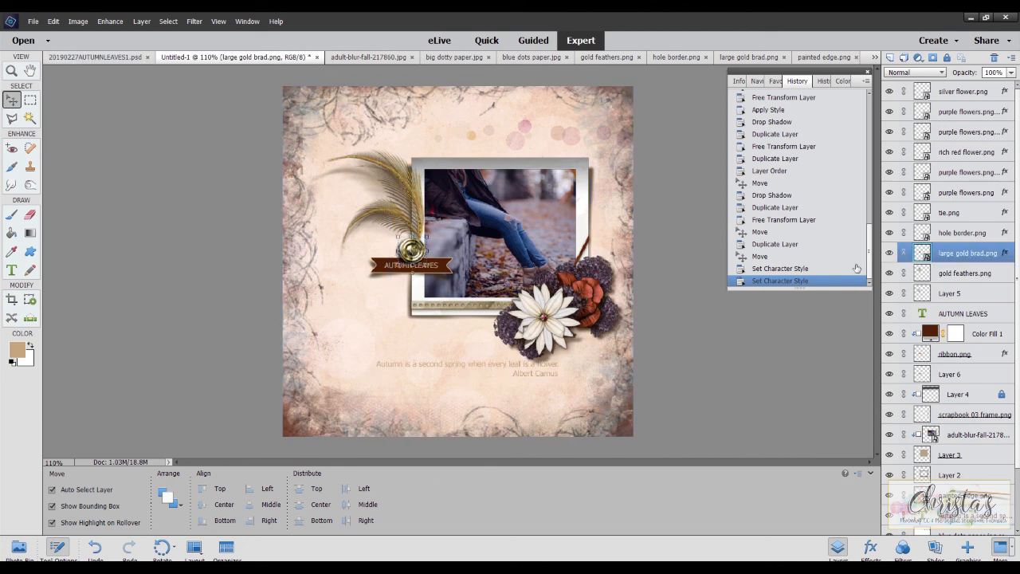
pyautogui.doubleClick(1005, 252)
pyautogui.moveTo(417, 255); pyautogui.dragTo(411, 257)
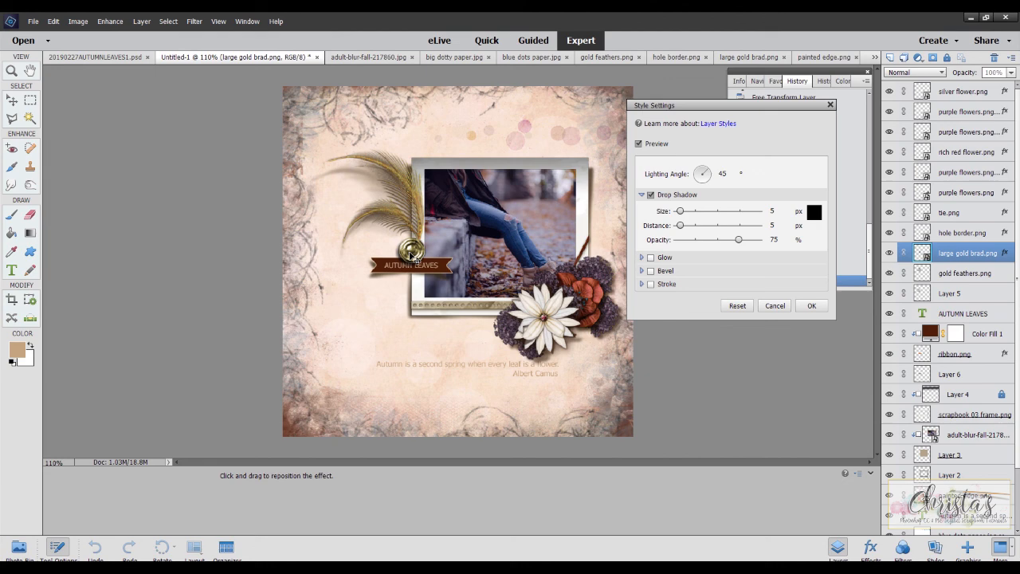
pyautogui.moveTo(412, 256); pyautogui.dragTo(414, 260)
pyautogui.click(810, 306)
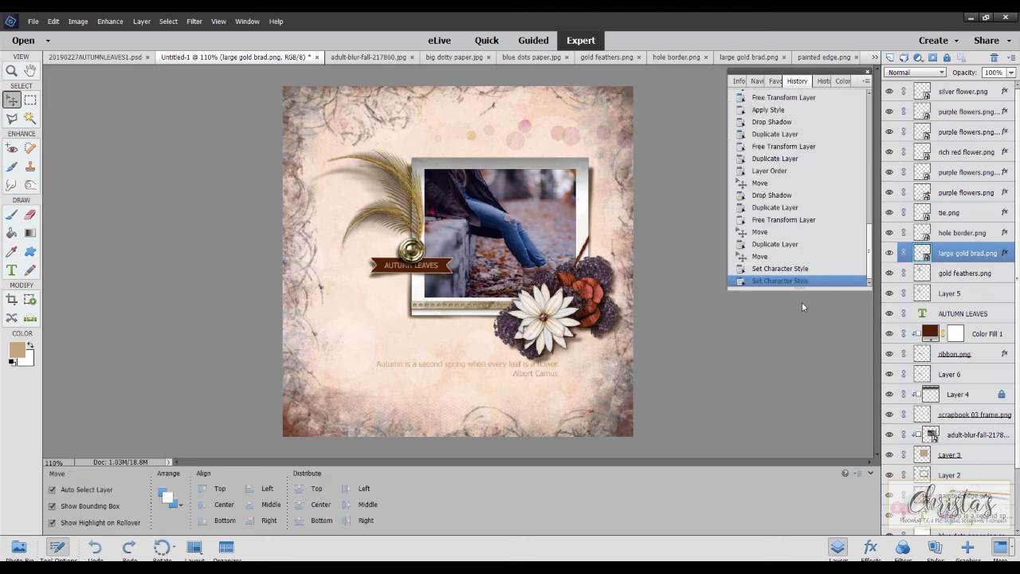